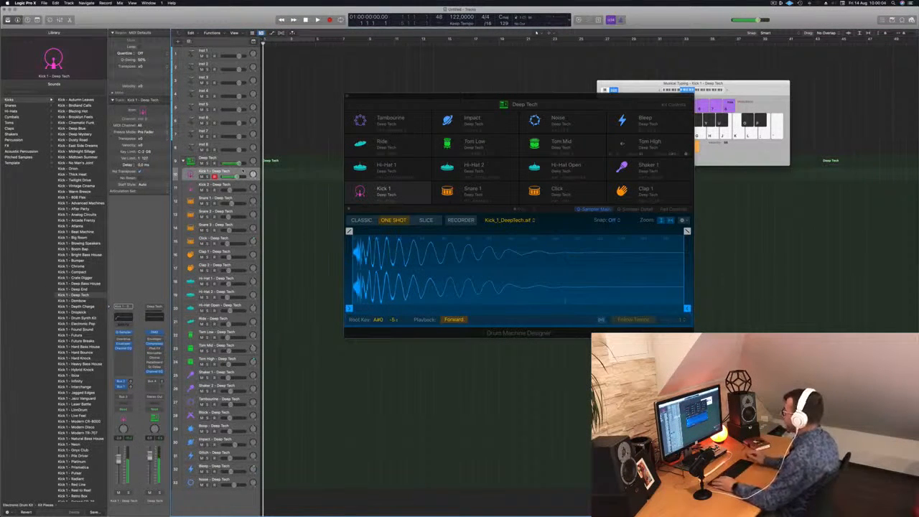
Step: Record a one-bar pattern of four kicks on the Kick 1 track and quantize its notes to 1/16 Note
{"action": "key", "text": "r"}
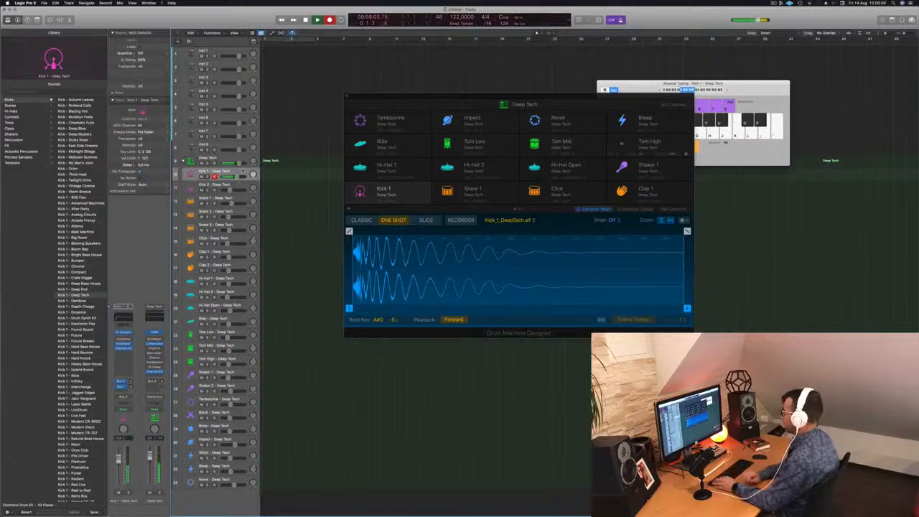
{"action": "key", "text": "a"}
{"action": "key", "text": "a"}
{"action": "key", "text": "a"}
{"action": "key", "text": "a"}
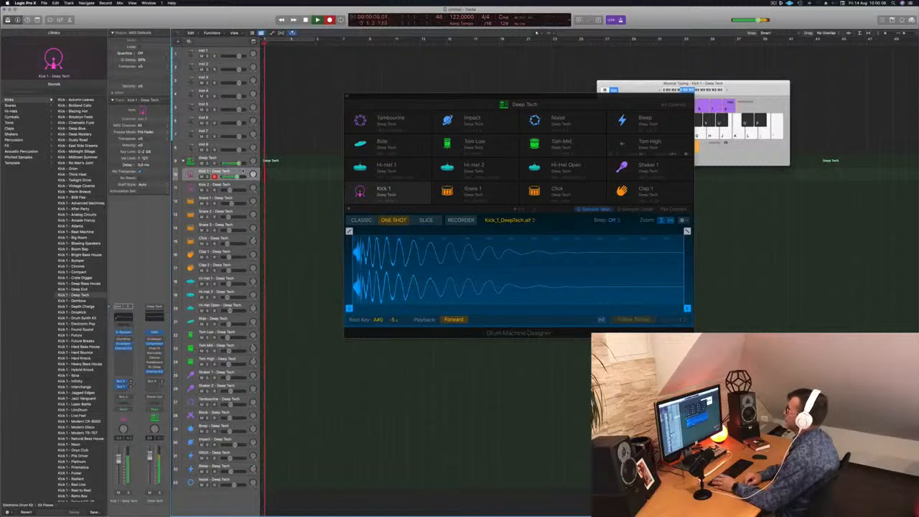
{"action": "key", "text": "space"}
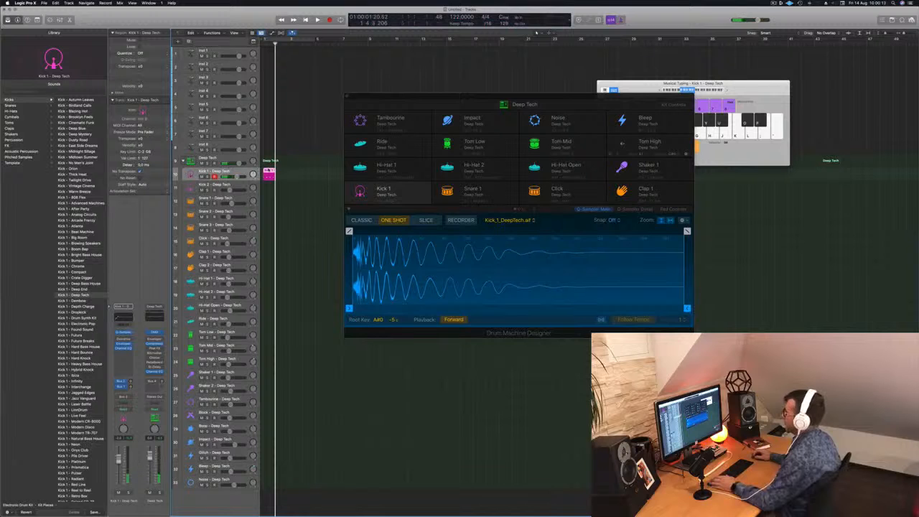
{"action": "key", "text": "p"}
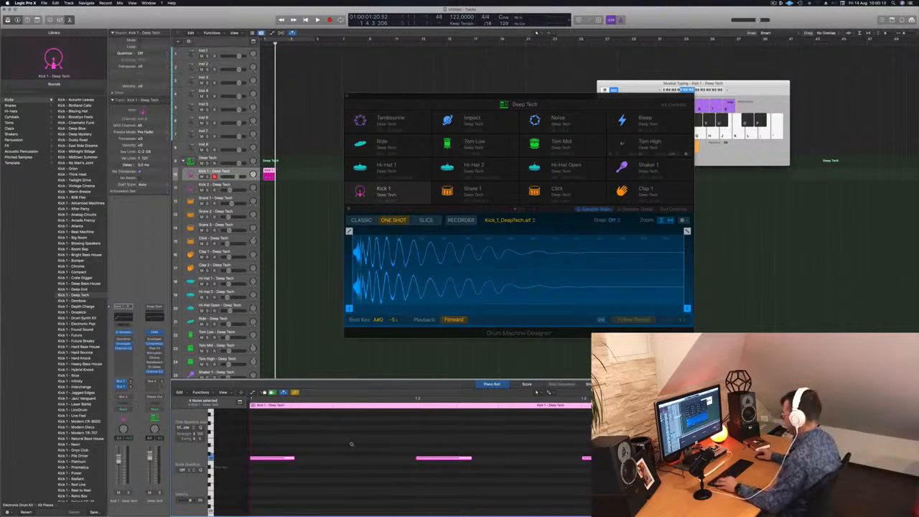
{"action": "key", "text": "space"}
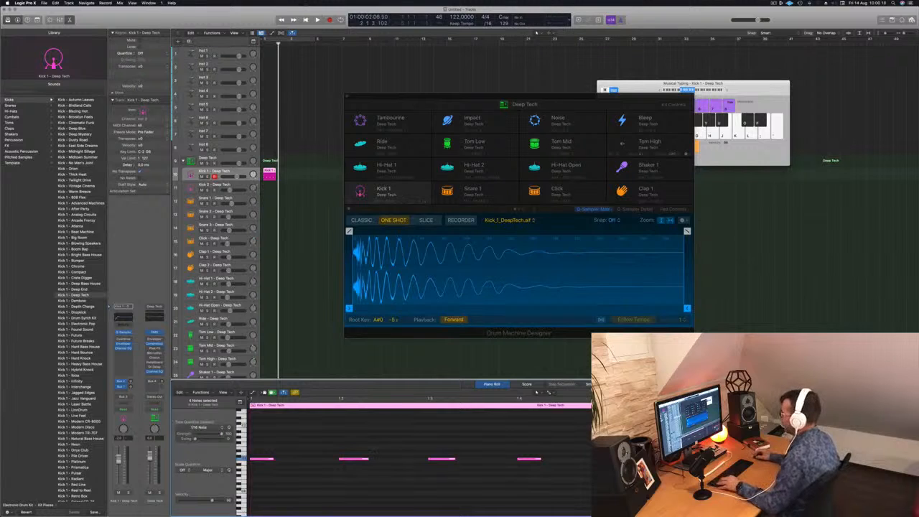
Step: Duplicate the Kick 1 region to fill four bars, set the cycle range to it and play the loop
{"action": "left_click_drag", "start_coordinate": [268, 174], "coordinate": [294, 177]}
{"action": "left_click", "coordinate": [267, 175], "text": "shift"}
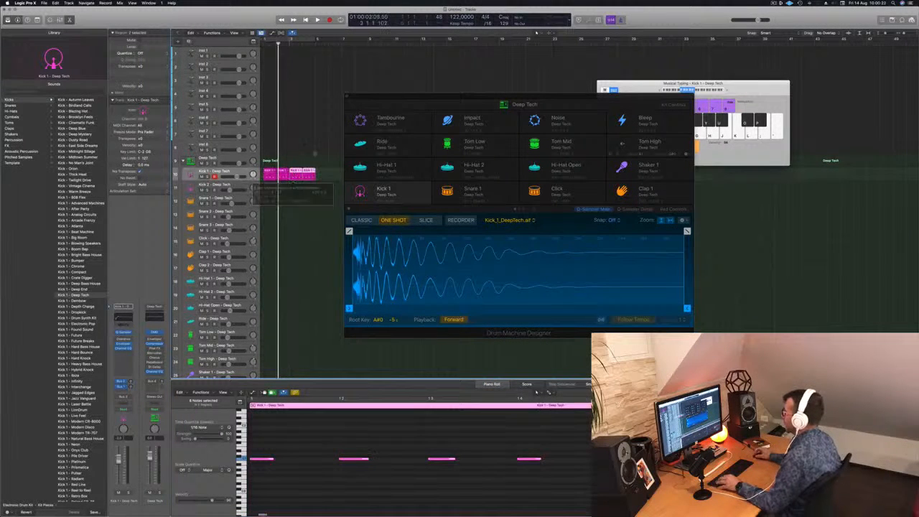
{"action": "key", "text": "super+u"}
{"action": "key", "text": "space"}
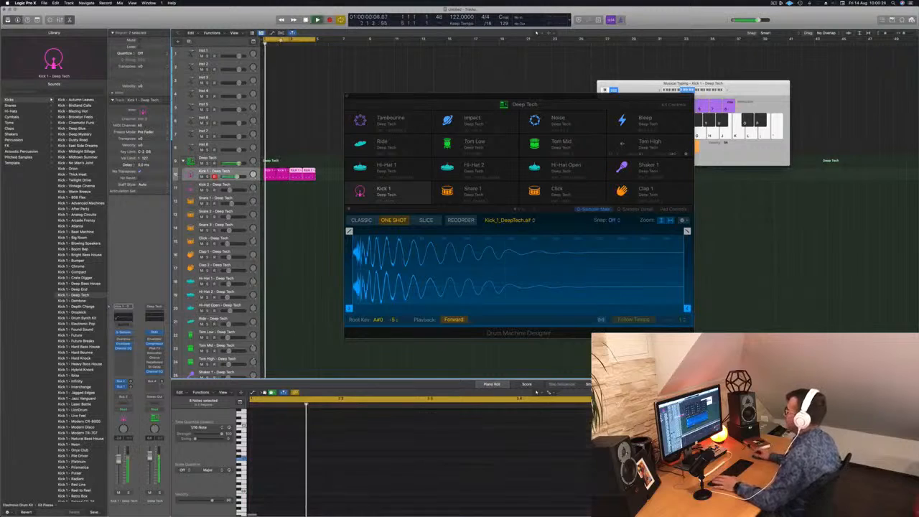
Step: Shorten the Kick 1 sample to end at 0.15 s and give it a fade-out of about 0.075 s
{"action": "left_click_drag", "start_coordinate": [400, 96], "coordinate": [365, 59]}
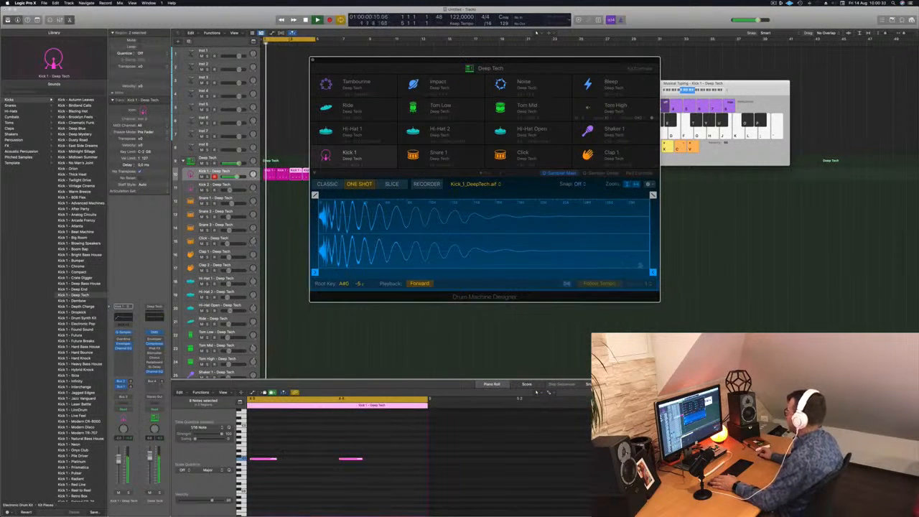
{"action": "left_click_drag", "start_coordinate": [653, 272], "coordinate": [488, 272]}
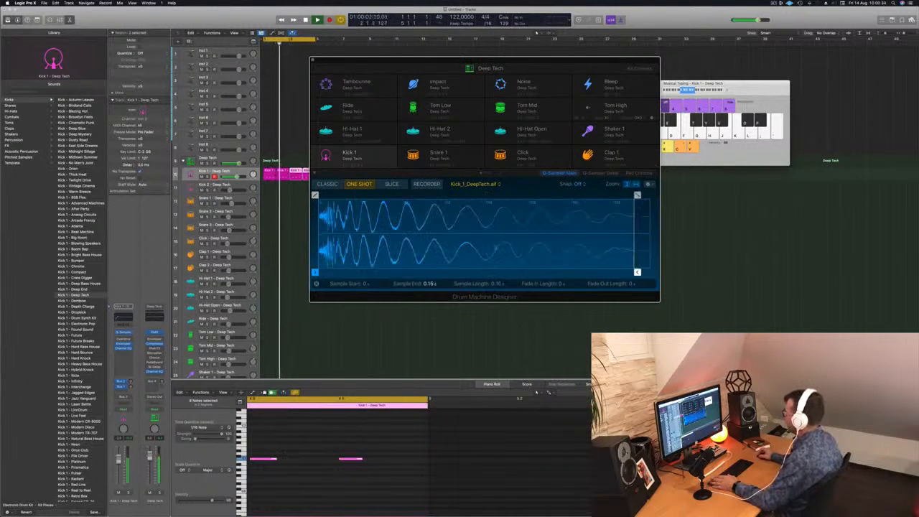
{"action": "left_click_drag", "start_coordinate": [637, 195], "coordinate": [464, 195]}
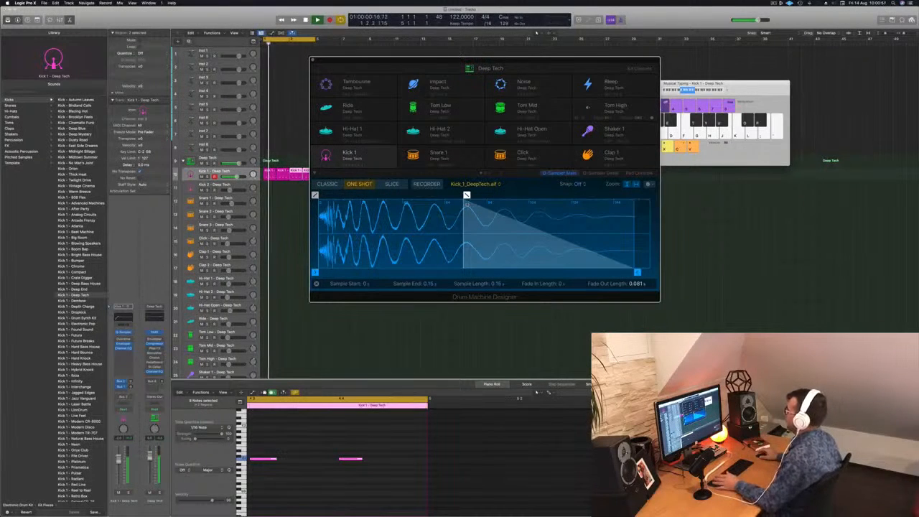
{"action": "left_click_drag", "start_coordinate": [467, 195], "coordinate": [479, 194]}
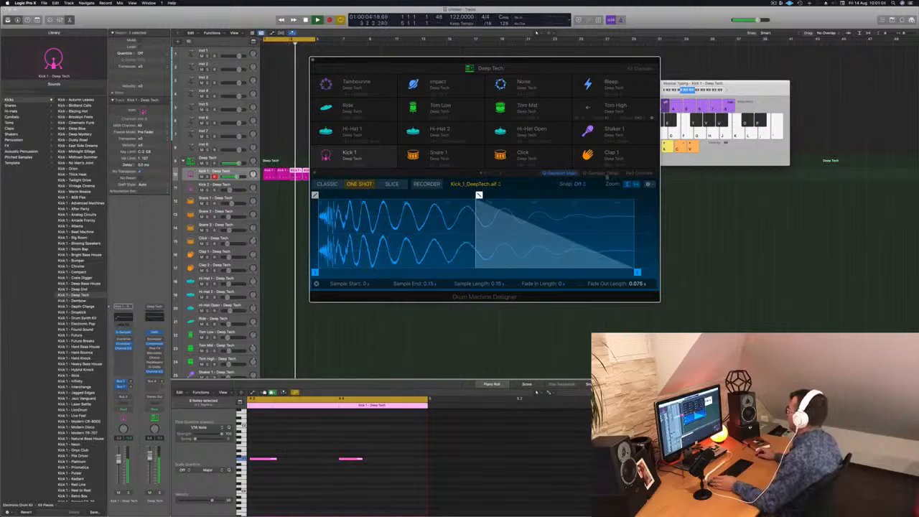
Step: Try out the sub and body amounts in the Kick 1 pad controls and lower its pitch slightly
{"action": "left_click", "coordinate": [639, 173]}
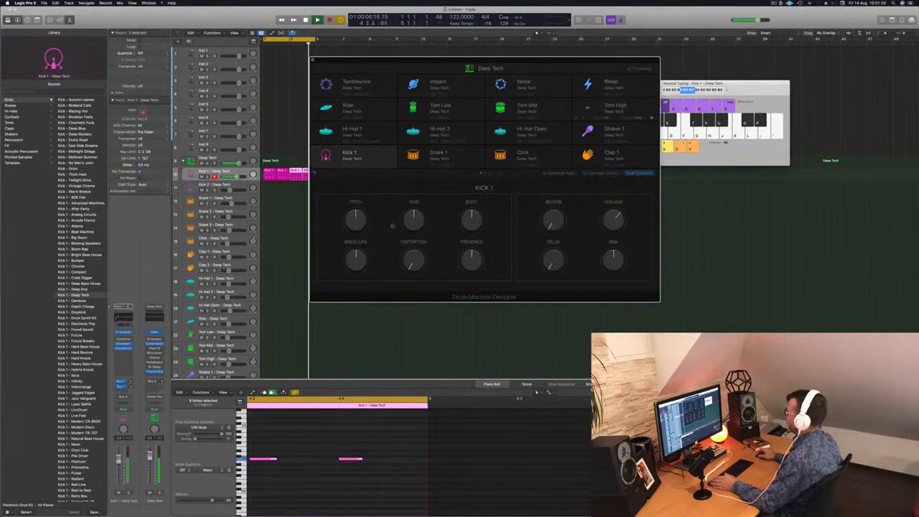
{"action": "mouse_move", "coordinate": [421, 207]}
{"action": "left_mouse_down"}
{"action": "mouse_move", "coordinate": [420, 197]}
{"action": "mouse_move", "coordinate": [416, 220]}
{"action": "left_mouse_up"}
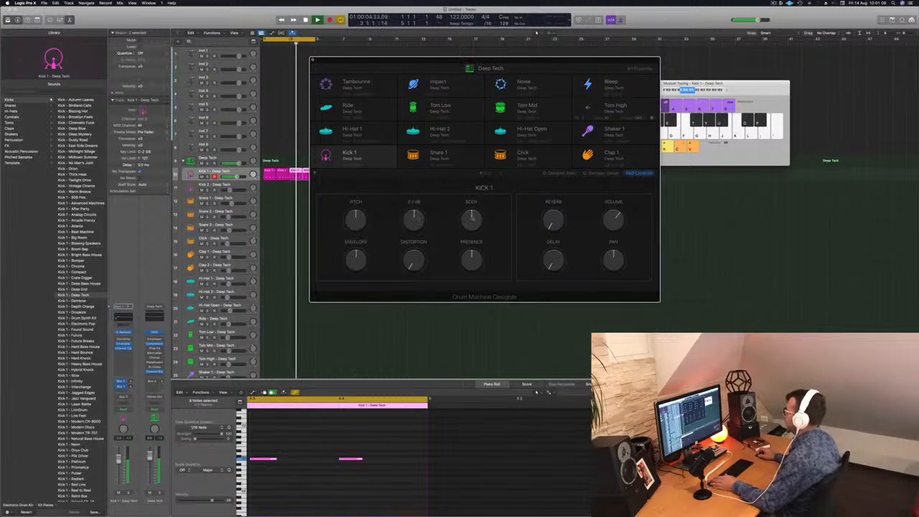
{"action": "mouse_move", "coordinate": [474, 219]}
{"action": "left_mouse_down"}
{"action": "mouse_move", "coordinate": [474, 202]}
{"action": "mouse_move", "coordinate": [475, 215]}
{"action": "left_mouse_up"}
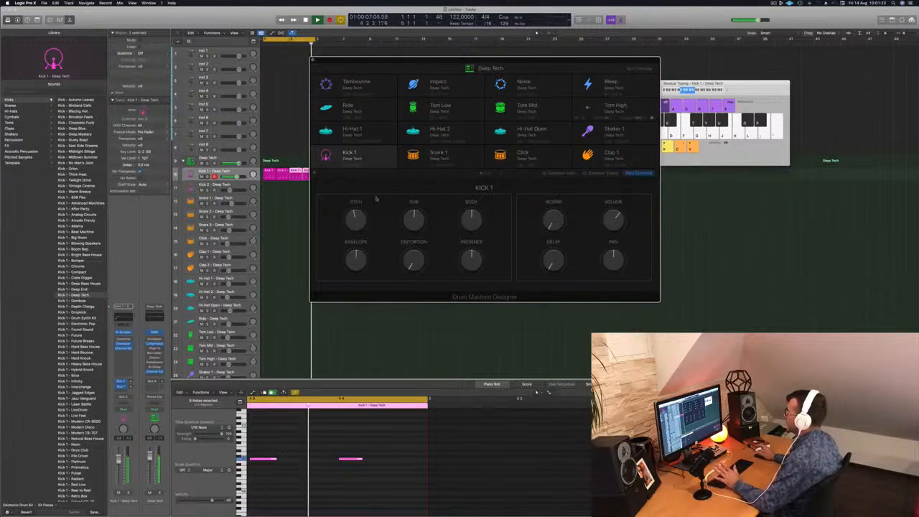
Step: Add slight distortion to Kick 1 with a lower channel volume, and close the Drum Machine Designer window
{"action": "left_click_drag", "start_coordinate": [536, 60], "coordinate": [594, 58]}
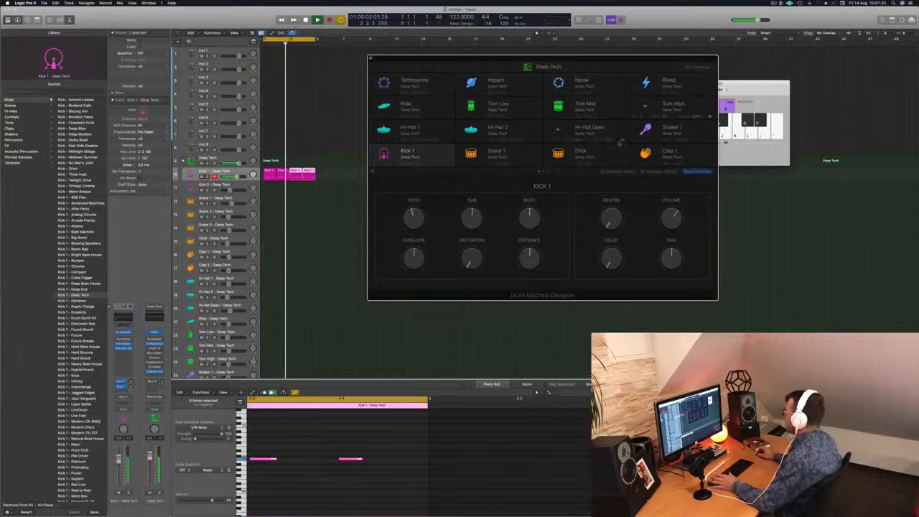
{"action": "mouse_move", "coordinate": [471, 258]}
{"action": "left_mouse_down"}
{"action": "mouse_move", "coordinate": [474, 243]}
{"action": "mouse_move", "coordinate": [470, 264]}
{"action": "left_mouse_up"}
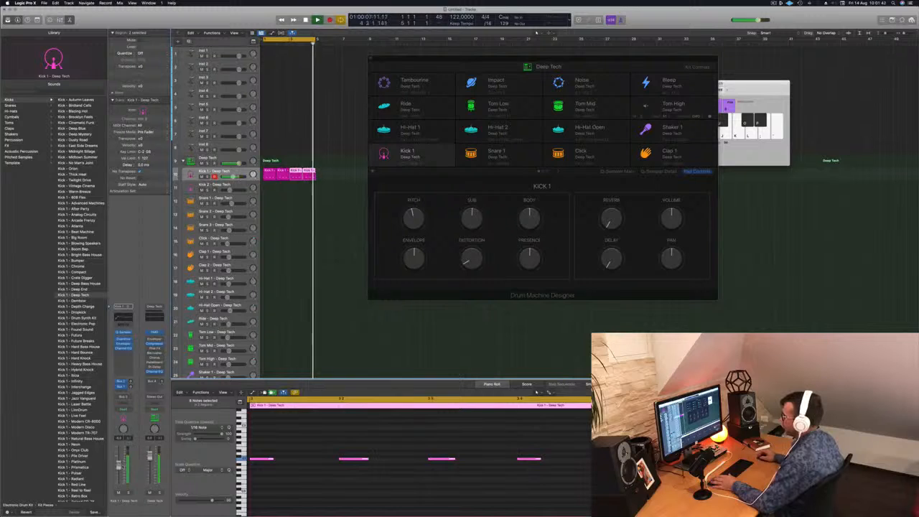
{"action": "left_click_drag", "start_coordinate": [466, 263], "coordinate": [466, 266]}
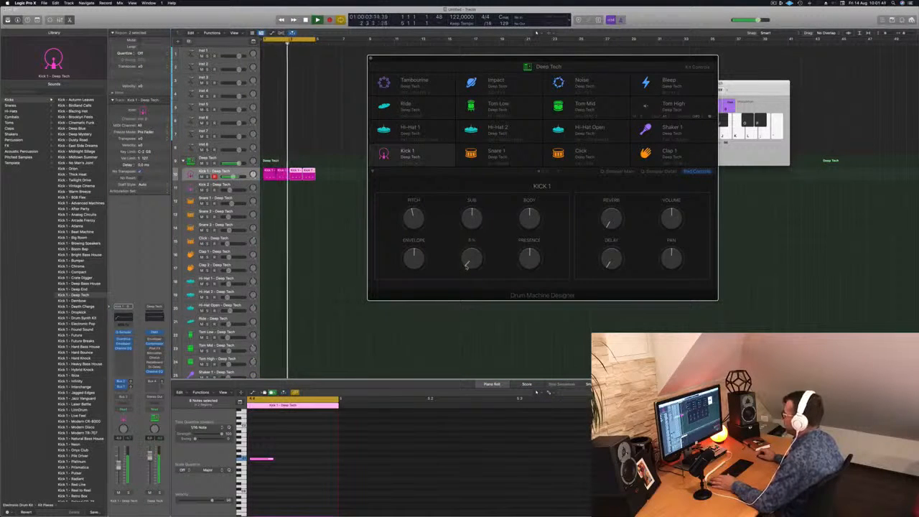
{"action": "left_click", "coordinate": [129, 439]}
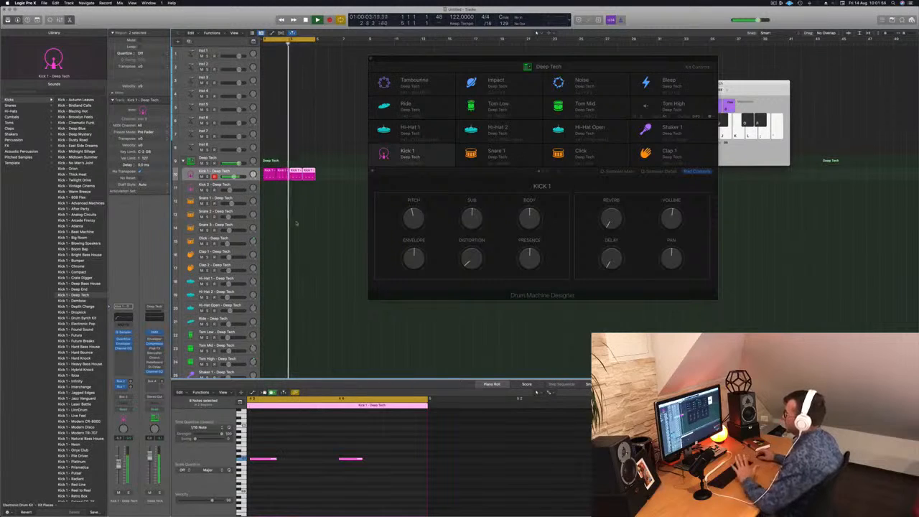
{"action": "left_click_drag", "start_coordinate": [477, 58], "coordinate": [523, 87]}
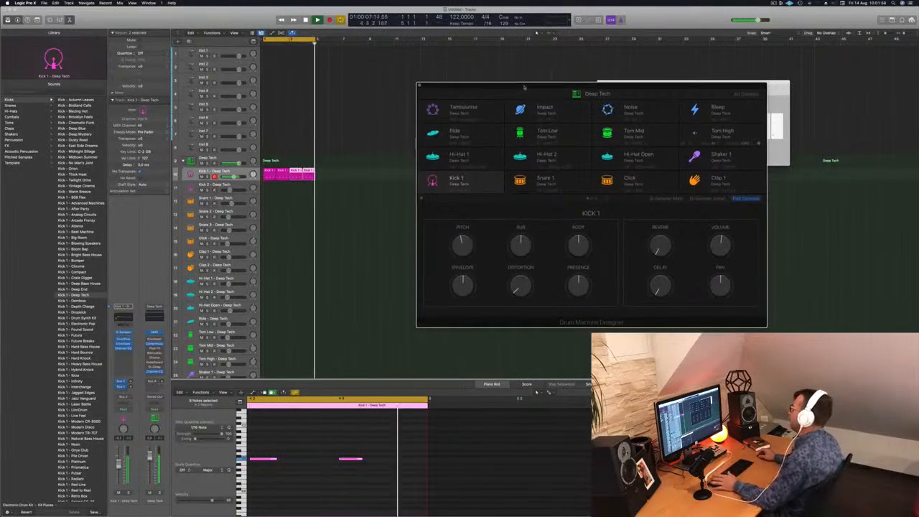
{"action": "left_click", "coordinate": [421, 86]}
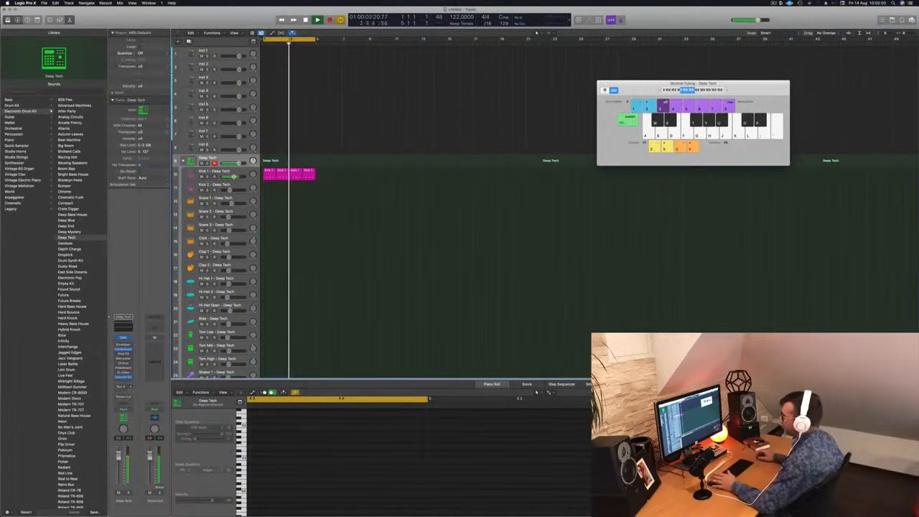
Step: Copy the first Kick 1 region to the start of the Hi-Hat Open track
{"action": "key", "text": "a"}
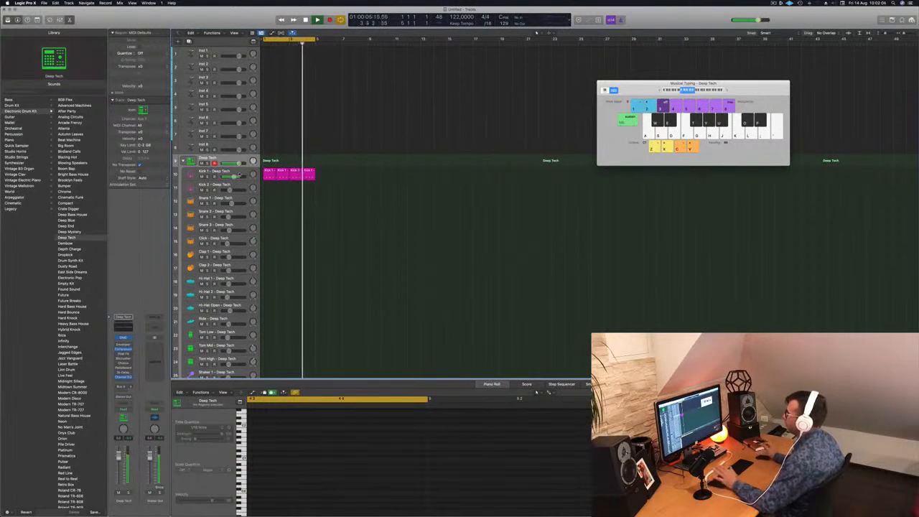
{"action": "left_click", "coordinate": [269, 171]}
{"action": "left_click", "coordinate": [269, 171]}
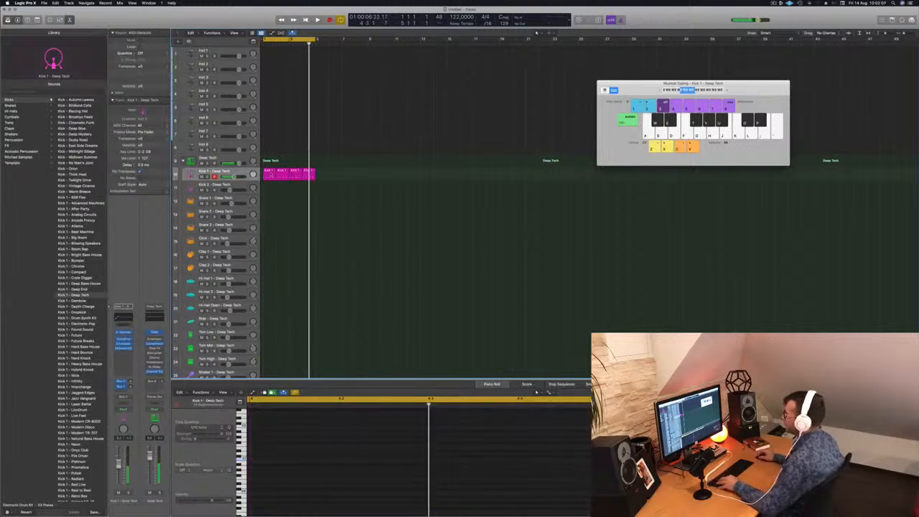
{"action": "left_click_drag", "start_coordinate": [269, 174], "coordinate": [269, 308]}
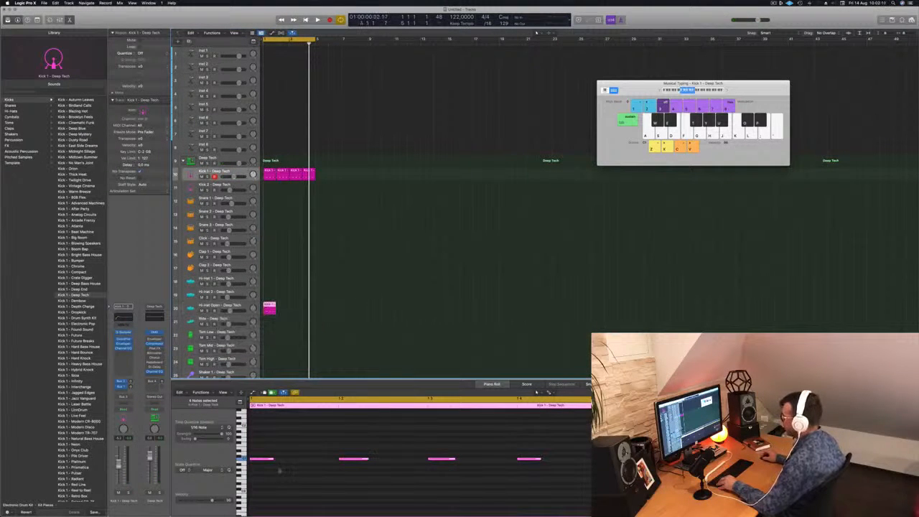
Step: Shift the four notes of the Hi-Hat Open region later by half a beat onto the off-beats
{"action": "left_click", "coordinate": [553, 475]}
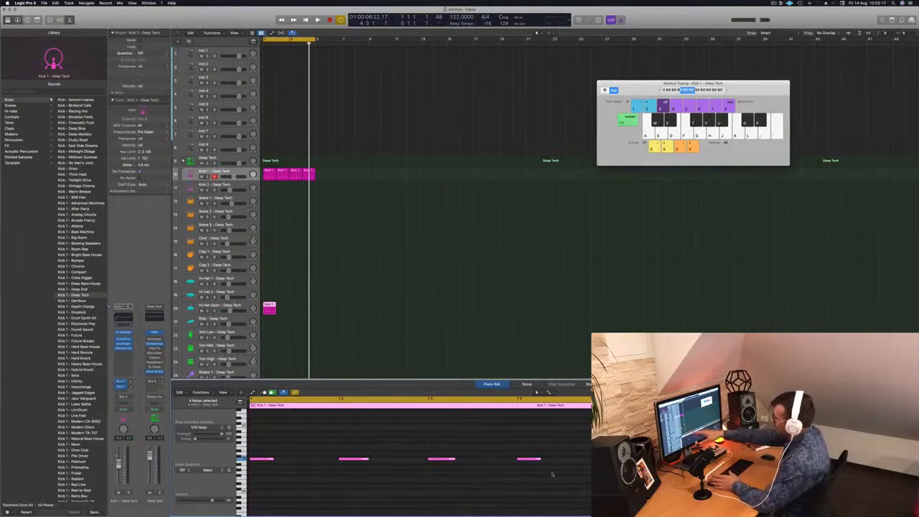
{"action": "key", "text": "space"}
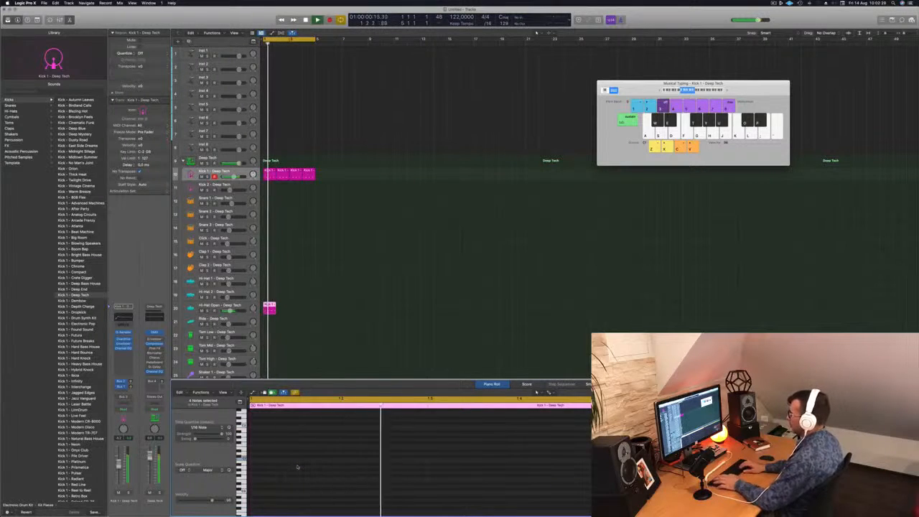
{"action": "scroll", "coordinate": [297, 467], "scroll_direction": "up", "scroll_amount": 5}
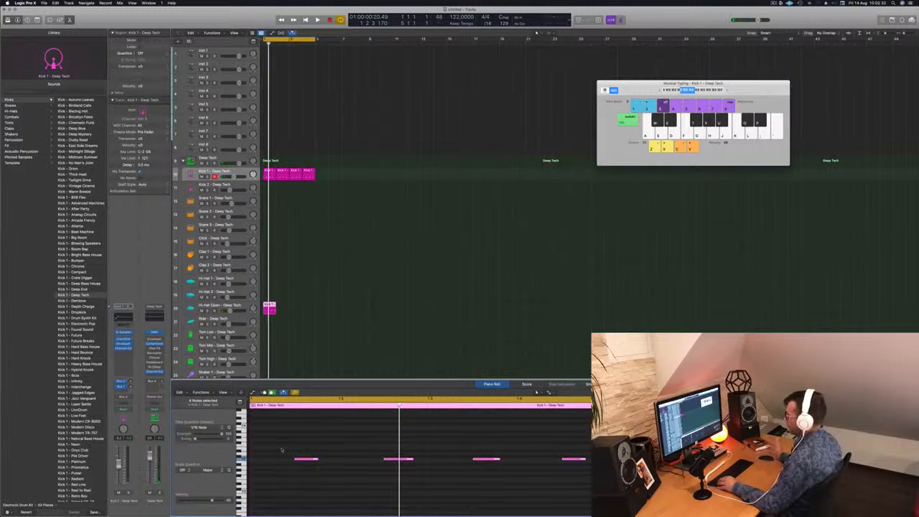
Step: Open the Quick Sampler of the Hi-Hat Open track and play the loop
{"action": "left_click", "coordinate": [221, 306]}
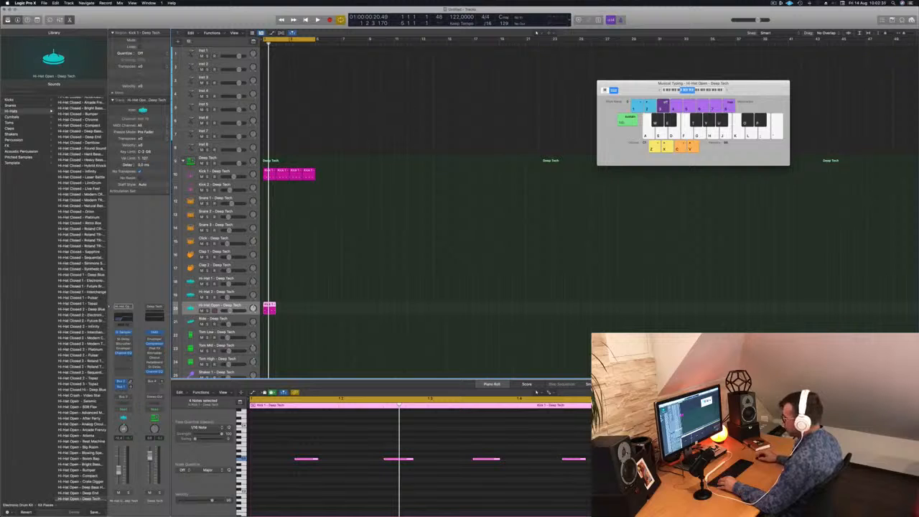
{"action": "left_click", "coordinate": [123, 333]}
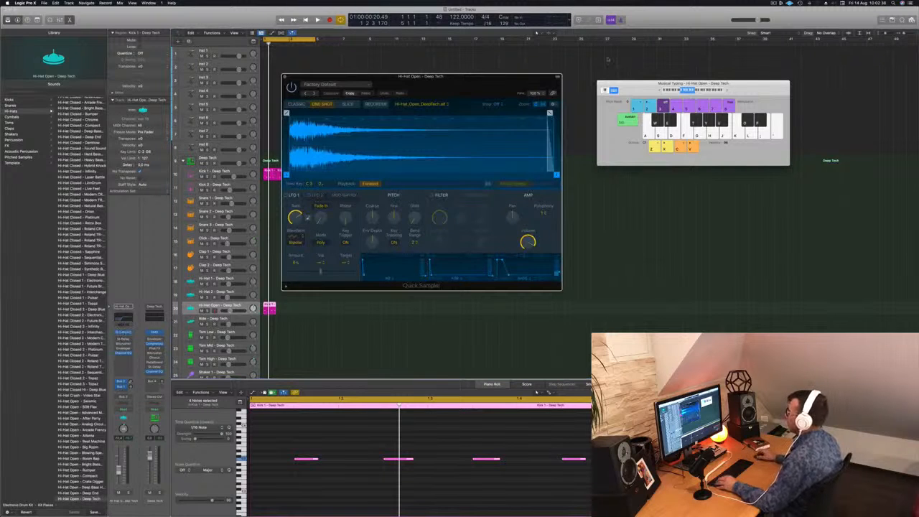
{"action": "left_click_drag", "start_coordinate": [470, 87], "coordinate": [500, 109]}
{"action": "key", "text": "space"}
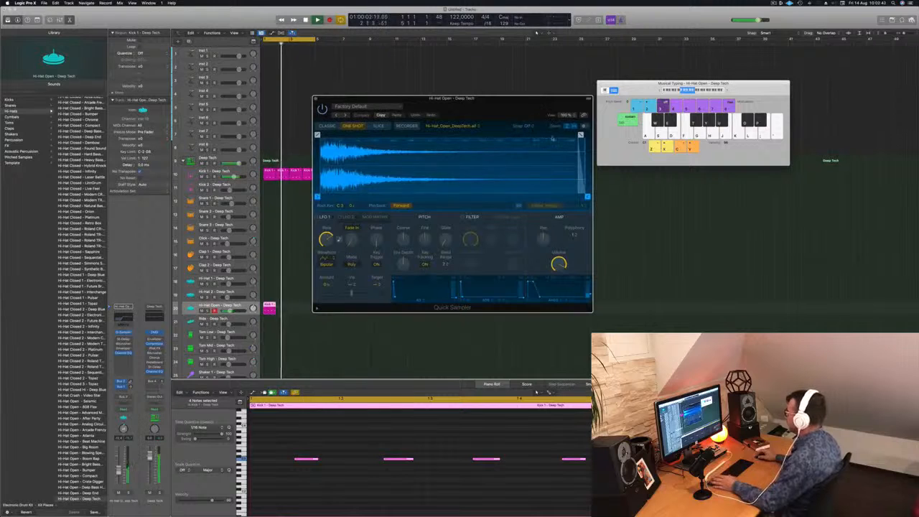
Step: Repeat the Hi-Hat Open region across four bars and give the hi-hat sample a fade-out over its second half
{"action": "left_click_drag", "start_coordinate": [274, 305], "coordinate": [297, 307]}
{"action": "key", "text": "space"}
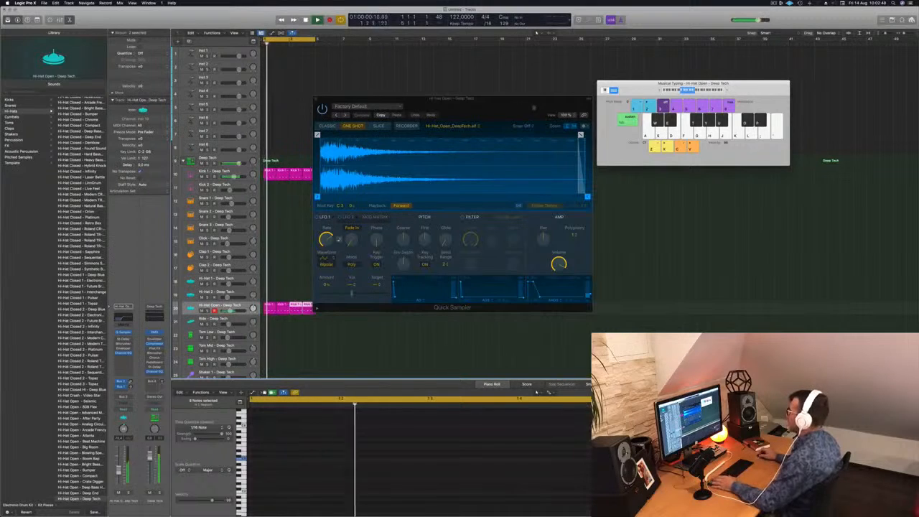
{"action": "left_click_drag", "start_coordinate": [580, 135], "coordinate": [427, 134]}
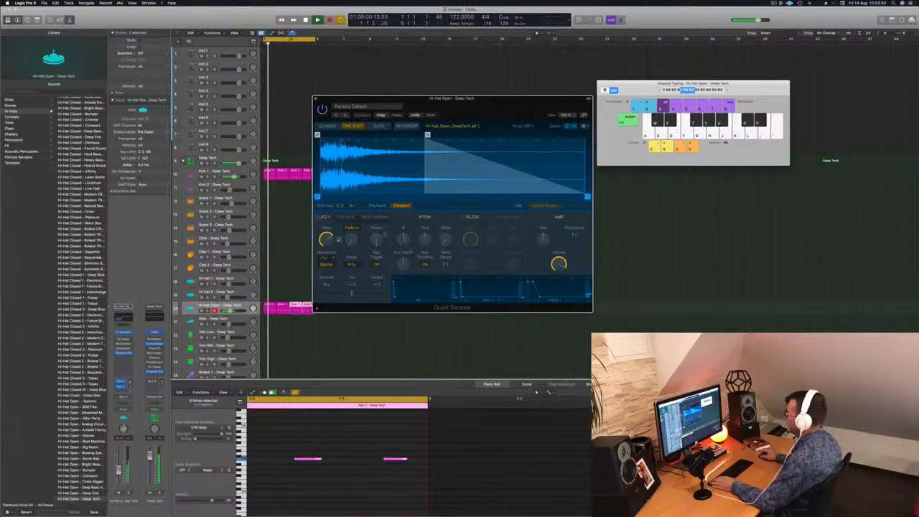
Step: Select all notes in the Hi-Hat Open regions, transpose them down and restart playback from the beginning
{"action": "left_click", "coordinate": [326, 448]}
{"action": "scroll", "coordinate": [335, 447], "scroll_direction": "left", "scroll_amount": 1}
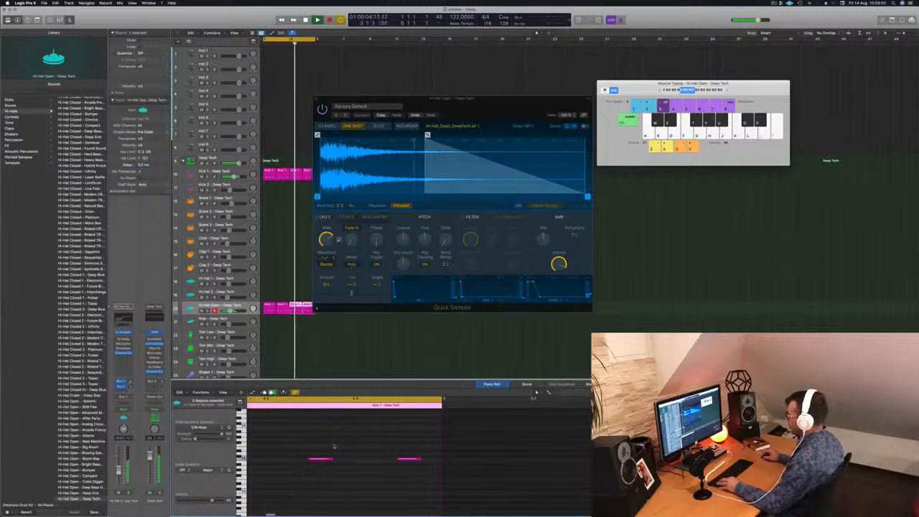
{"action": "key", "text": "super+Left"}
{"action": "scroll", "coordinate": [300, 443], "scroll_direction": "left", "scroll_amount": 4}
{"action": "key", "text": "super+a"}
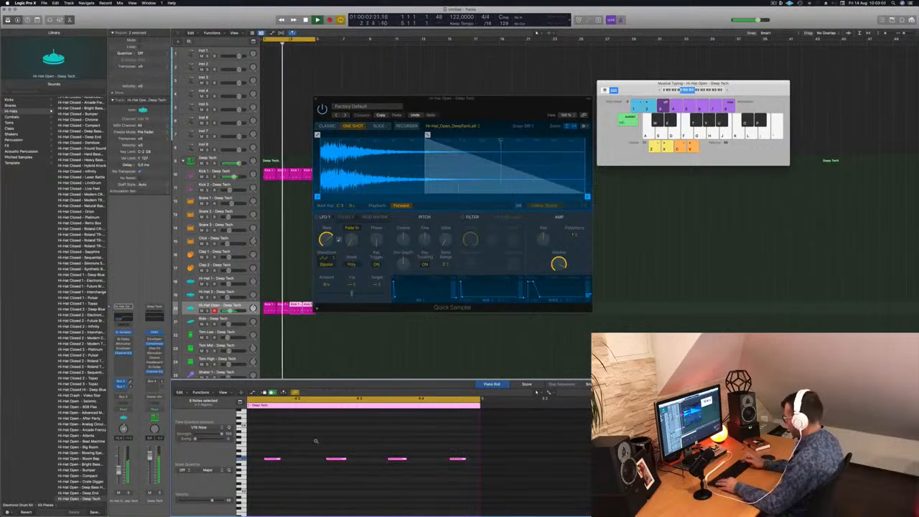
{"action": "key", "text": "alt+Down"}
{"action": "key", "text": "alt+Down"}
{"action": "key", "text": "alt+Down"}
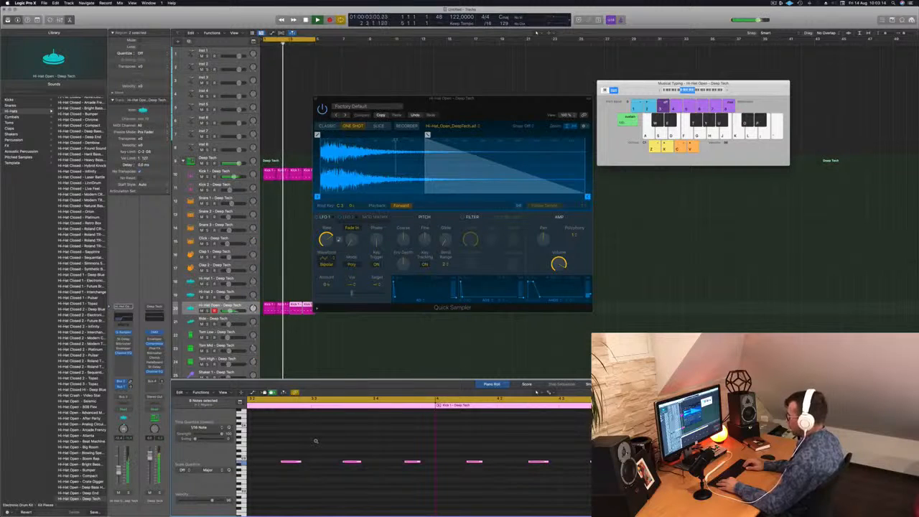
{"action": "key", "text": "Return"}
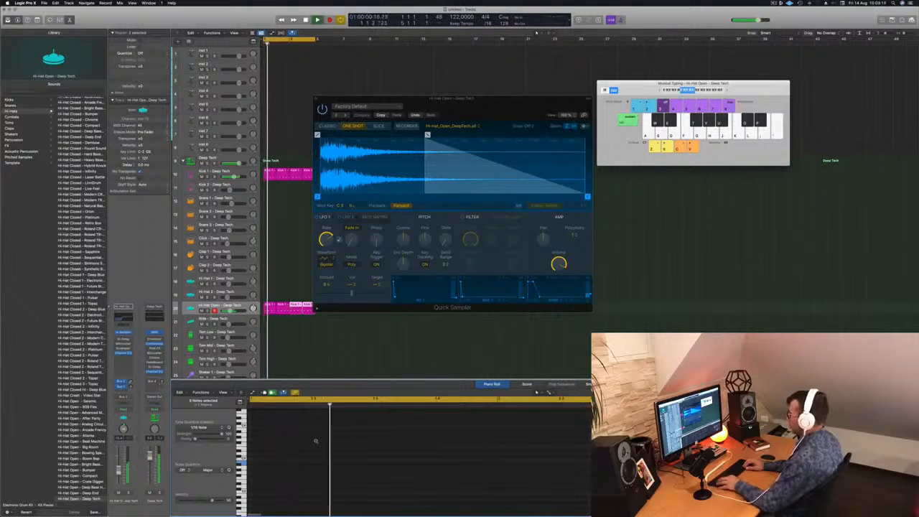
Step: Replace the copied Hi-Hat Open regions with fresh copies of the first region across four bars and play the loop
{"action": "left_click", "coordinate": [304, 325]}
{"action": "left_click", "coordinate": [272, 308]}
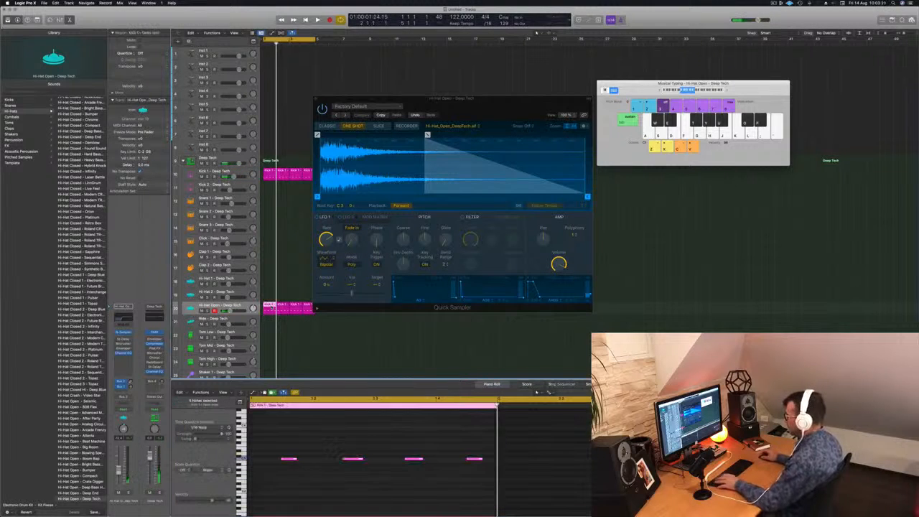
{"action": "mouse_move", "coordinate": [283, 322]}
{"action": "left_mouse_down"}
{"action": "mouse_move", "coordinate": [312, 313]}
{"action": "mouse_move", "coordinate": [281, 310]}
{"action": "mouse_move", "coordinate": [293, 309]}
{"action": "left_mouse_up"}
{"action": "key", "text": "Delete"}
{"action": "left_click", "coordinate": [271, 307]}
{"action": "key", "text": "space"}
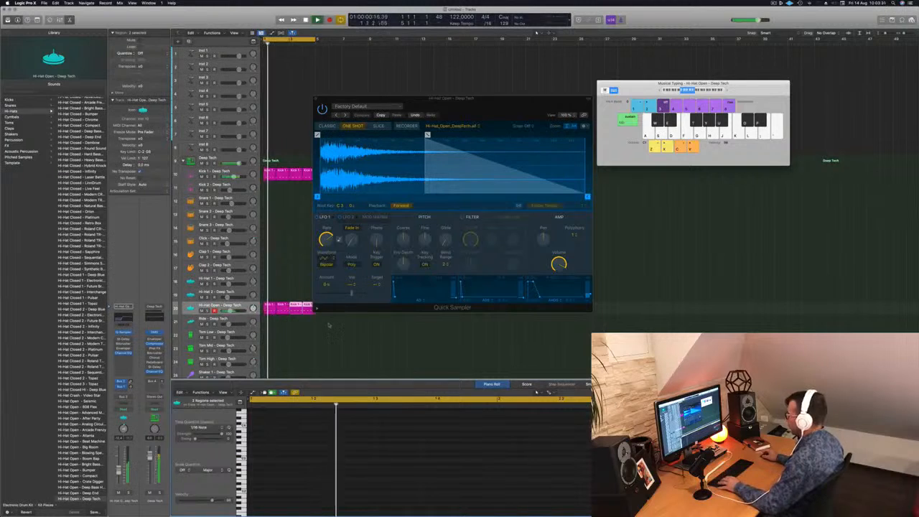
Step: Select all notes in the four Hi-Hat Open regions and transpose them down by several semitones during playback
{"action": "left_click", "coordinate": [350, 443]}
{"action": "key", "text": "super+a"}
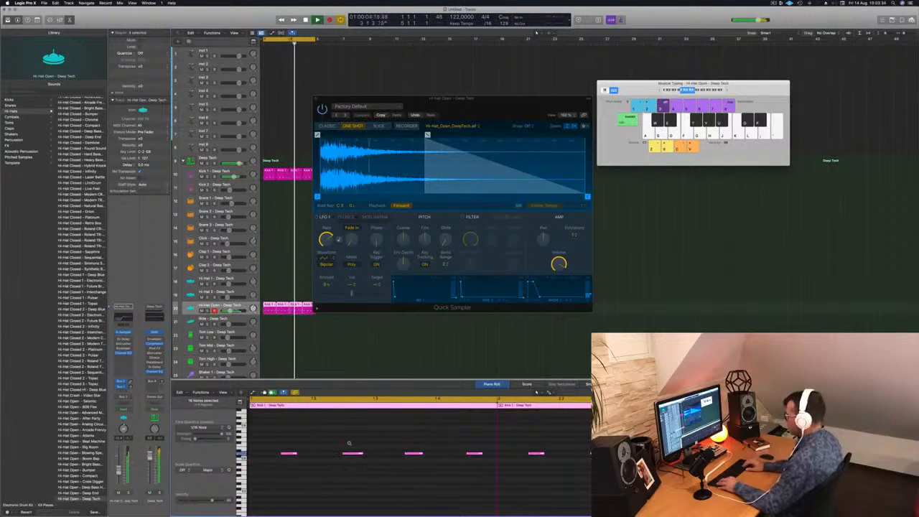
{"action": "key", "text": "alt+Down"}
{"action": "key", "text": "alt+Down"}
{"action": "key", "text": "alt+Down"}
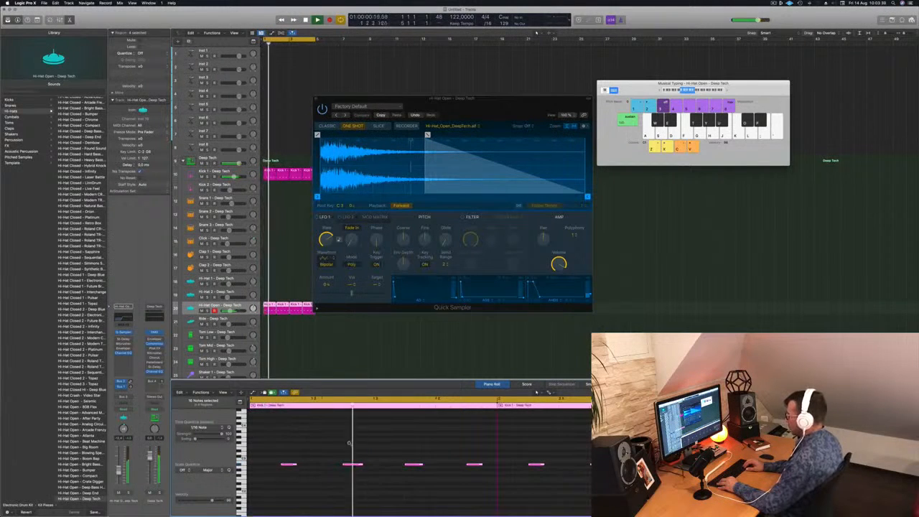
{"action": "key", "text": "alt+Down"}
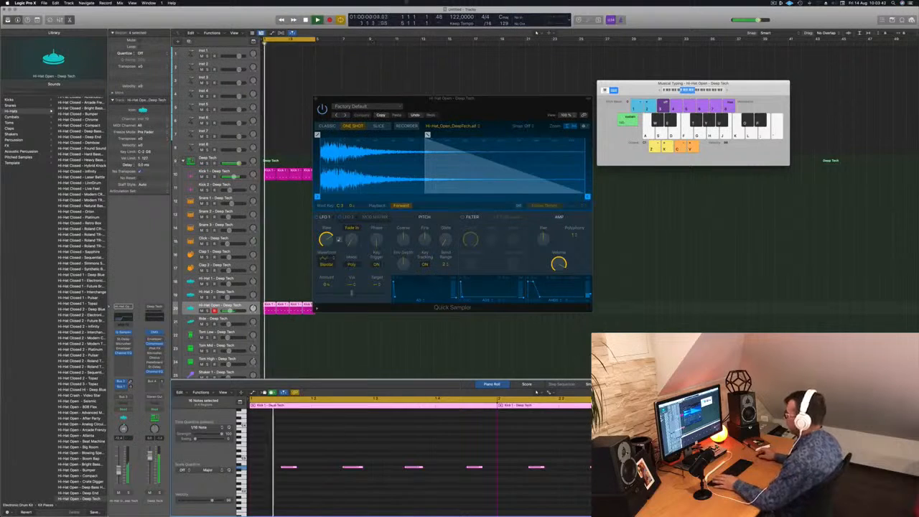
Step: Lengthen the hi-hat sample's fade-out to about 0.24 s, turn on its filter and close the Quick Sampler
{"action": "left_click_drag", "start_coordinate": [429, 135], "coordinate": [372, 135]}
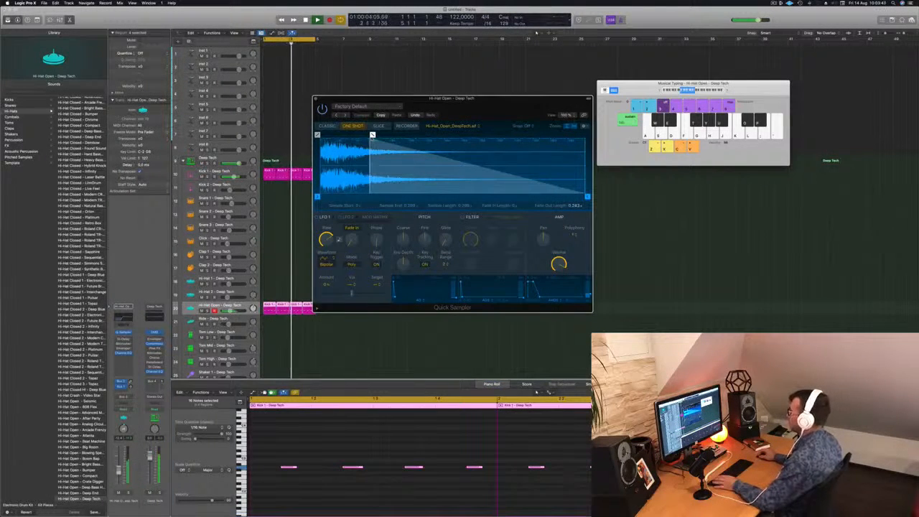
{"action": "mouse_move", "coordinate": [588, 196]}
{"action": "left_mouse_down"}
{"action": "mouse_move", "coordinate": [493, 196]}
{"action": "mouse_move", "coordinate": [587, 197]}
{"action": "left_mouse_up"}
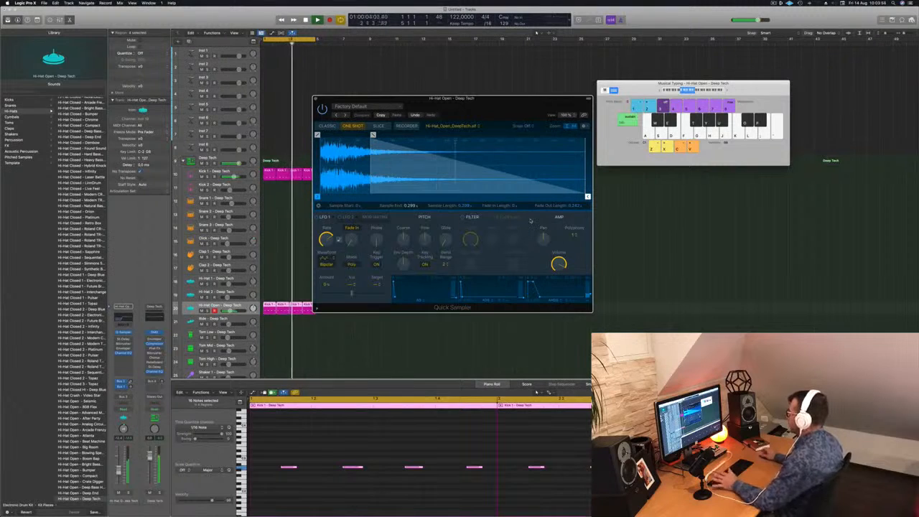
{"action": "left_click", "coordinate": [463, 217]}
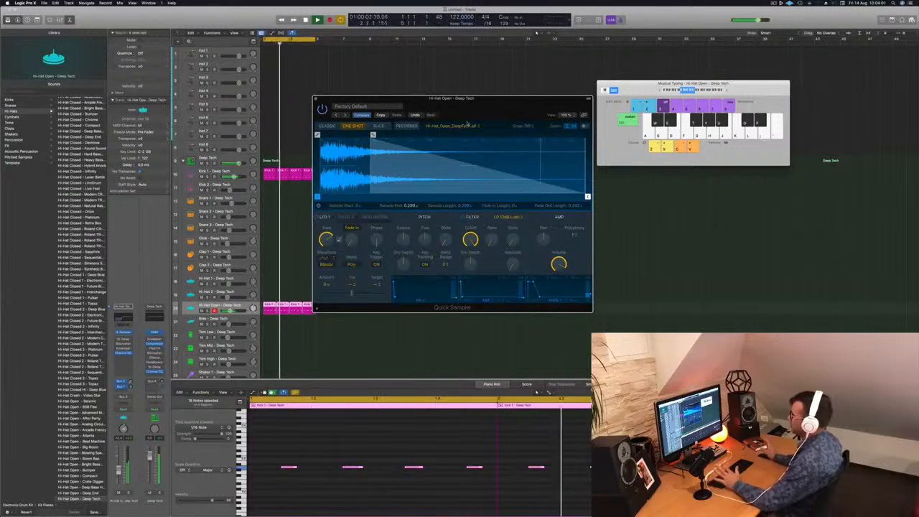
{"action": "left_click_drag", "start_coordinate": [468, 124], "coordinate": [480, 125]}
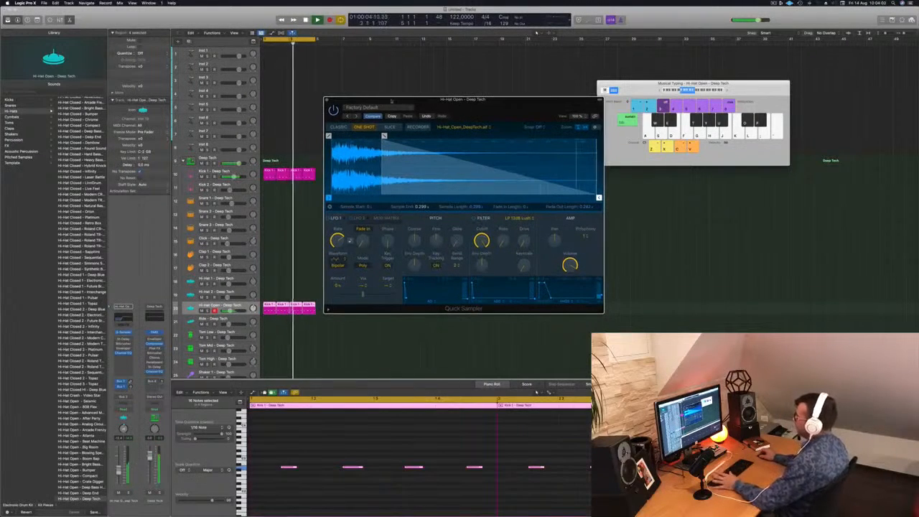
{"action": "key", "text": "super+w"}
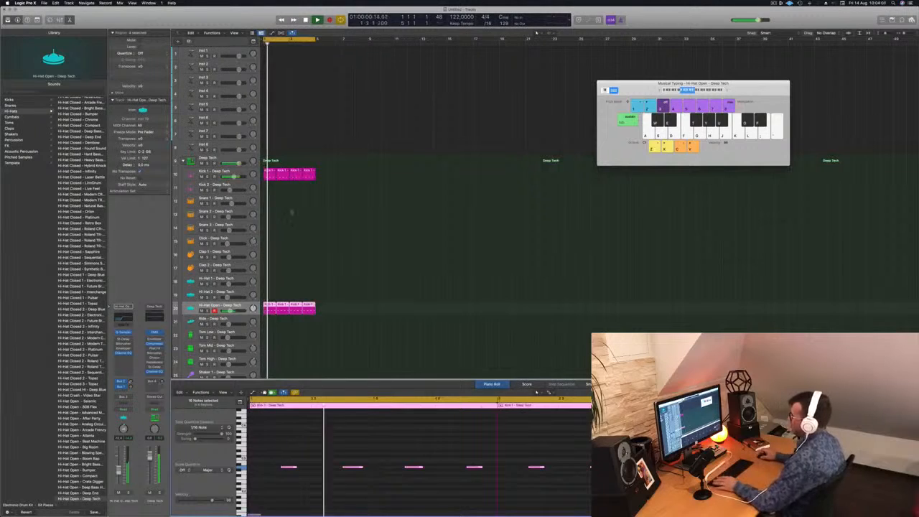
Step: Copy the first Kick 1 region to the Kick 2 track and repeat it across four bars
{"action": "left_click_drag", "start_coordinate": [270, 171], "coordinate": [268, 185]}
{"action": "left_click_drag", "start_coordinate": [249, 449], "coordinate": [437, 479]}
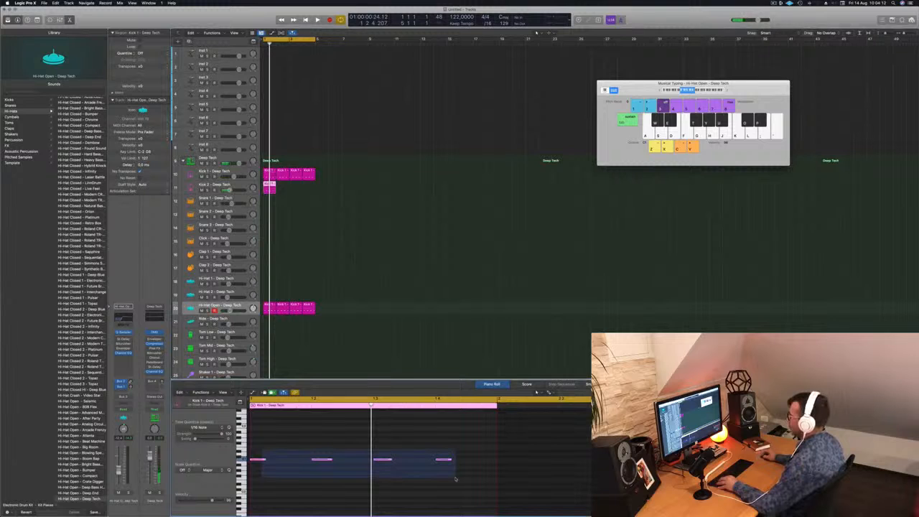
{"action": "left_click_drag", "start_coordinate": [455, 480], "coordinate": [456, 479]}
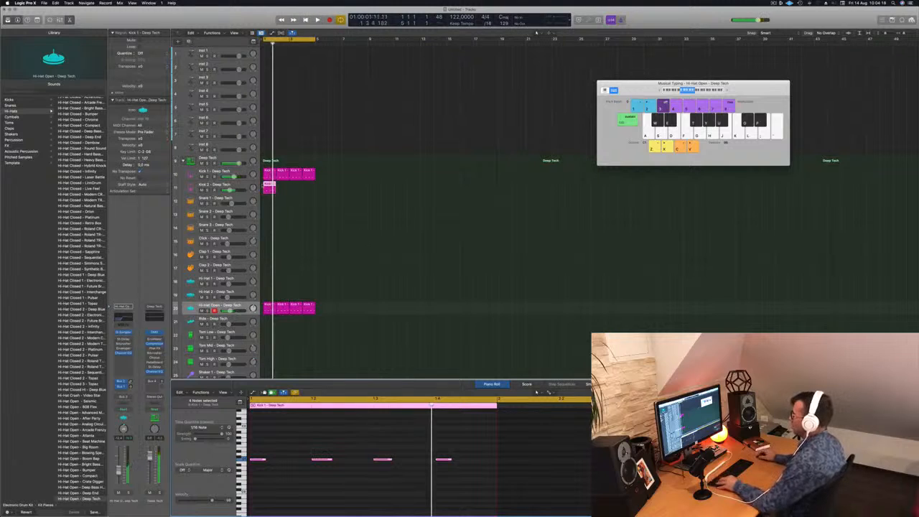
{"action": "left_click_drag", "start_coordinate": [268, 186], "coordinate": [300, 188]}
Step: Lower the Kick 2 track's volume slightly and play the loop
{"action": "key", "text": "space"}
{"action": "left_click", "coordinate": [223, 188]}
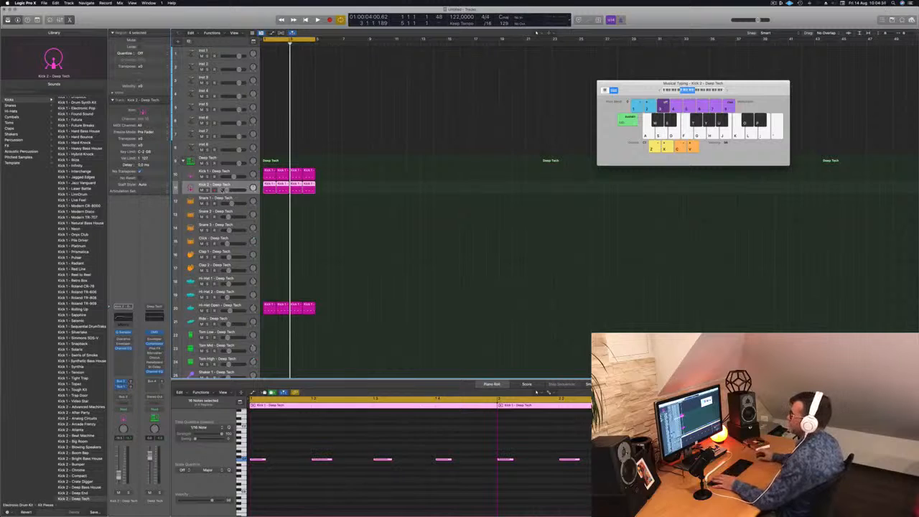
{"action": "key", "text": "space"}
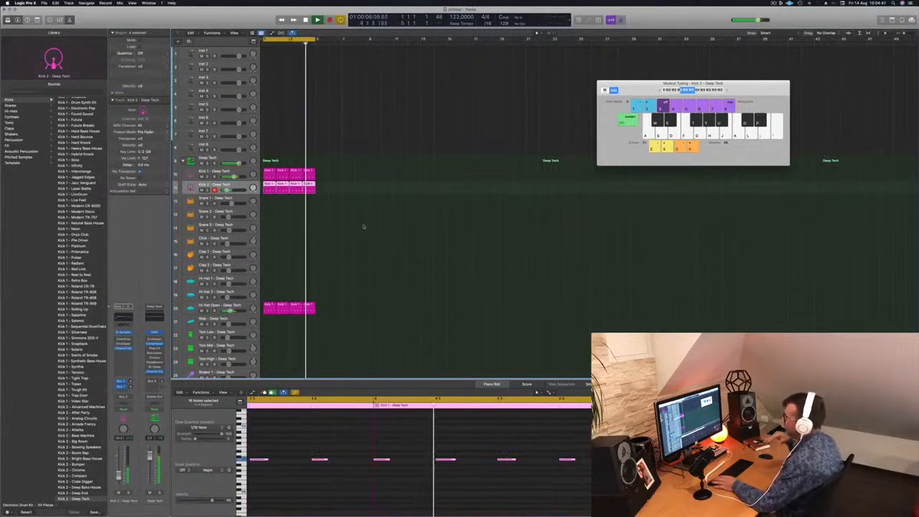
Step: Copy the first Kick 2 region to Snare 1, with only two notes on beats 2 and 4, an octave higher
{"action": "left_click", "coordinate": [268, 198]}
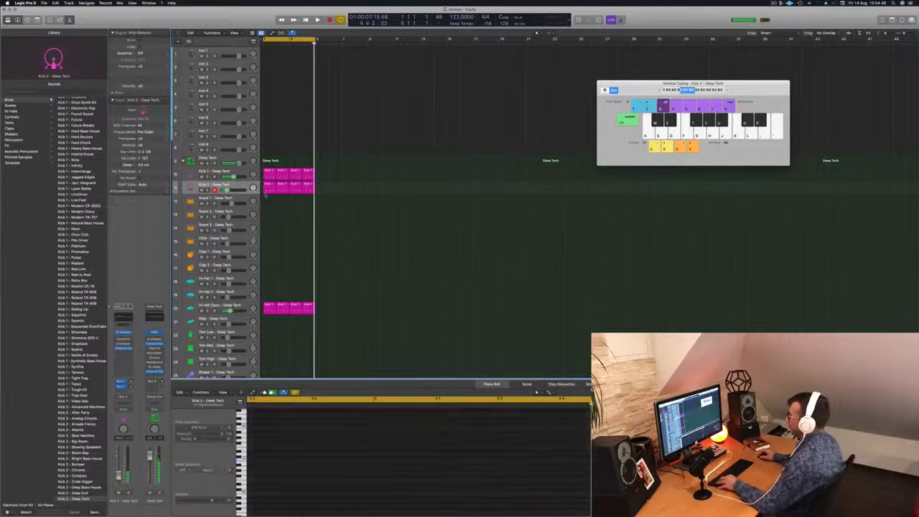
{"action": "left_click_drag", "start_coordinate": [268, 189], "coordinate": [269, 204]}
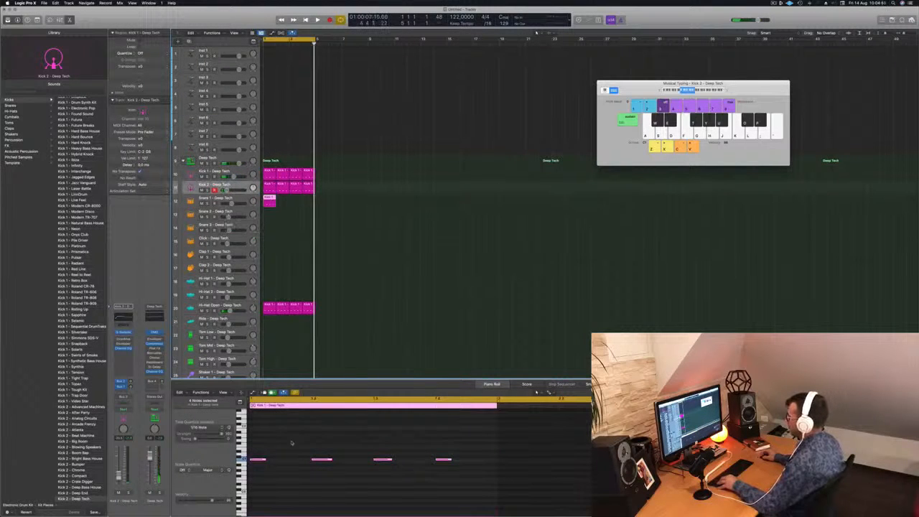
{"action": "left_click_drag", "start_coordinate": [266, 448], "coordinate": [457, 475]}
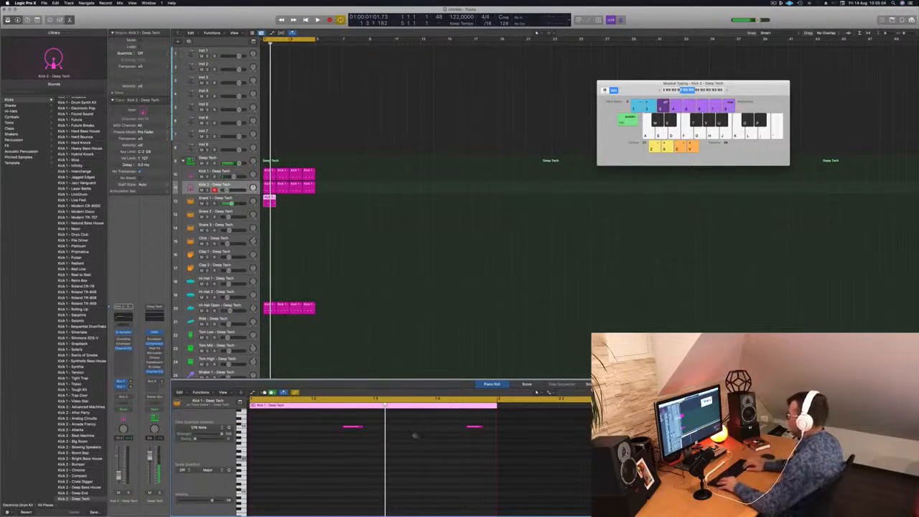
{"action": "left_click_drag", "start_coordinate": [355, 446], "coordinate": [496, 426]}
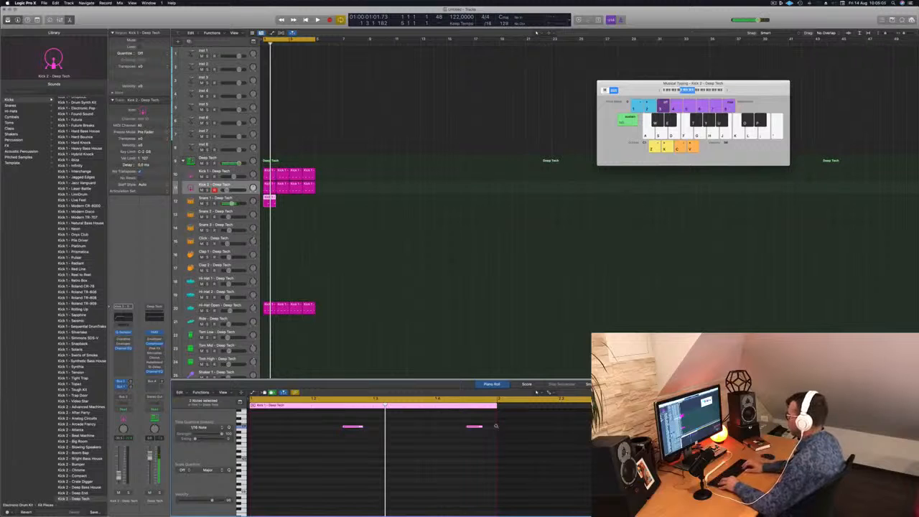
{"action": "key", "text": "space"}
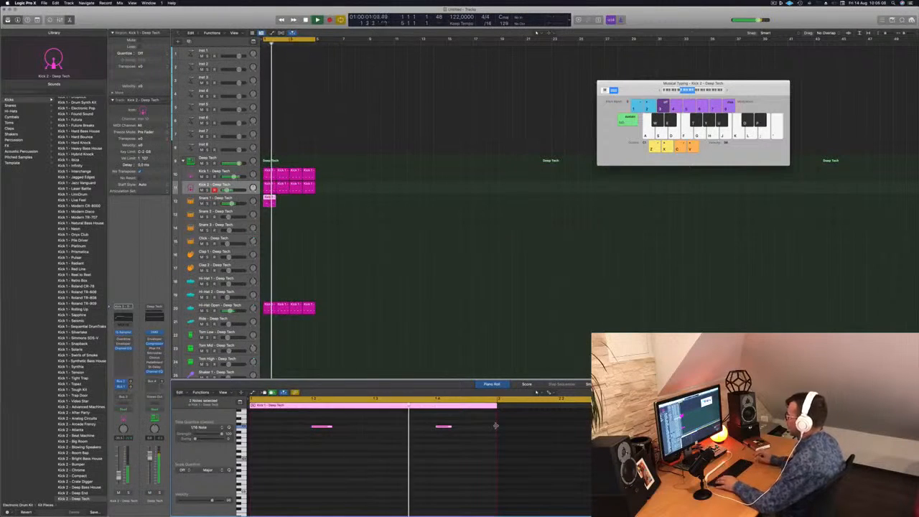
Step: Repeat the Snare 1 region across four bars and lower the Snare 1 volume slightly during playback
{"action": "left_click_drag", "start_coordinate": [269, 198], "coordinate": [295, 203]}
{"action": "key", "text": "space"}
{"action": "left_click", "coordinate": [232, 204]}
{"action": "left_click_drag", "start_coordinate": [232, 204], "coordinate": [229, 204]}
{"action": "left_click", "coordinate": [319, 249]}
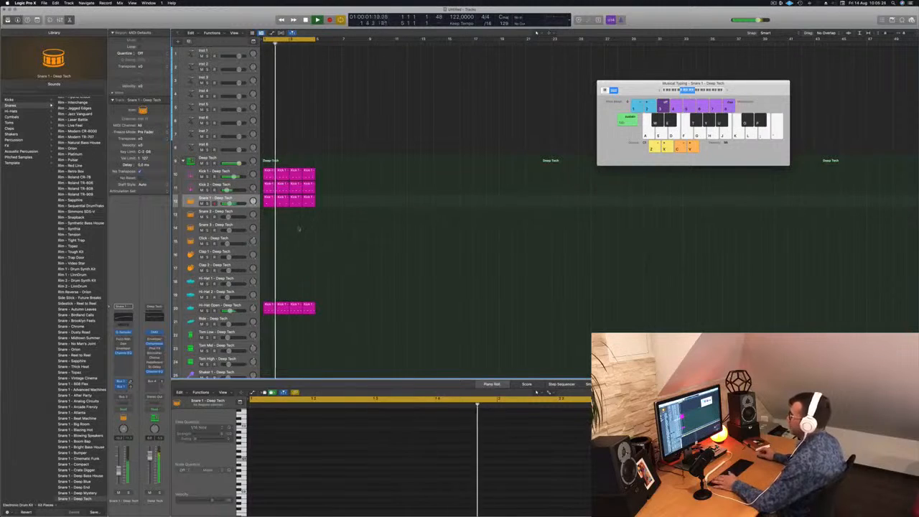
Step: Copy the first Snare 1 region to the Clap 1 track and reduce it to a single note on beat 1
{"action": "left_click", "coordinate": [269, 200]}
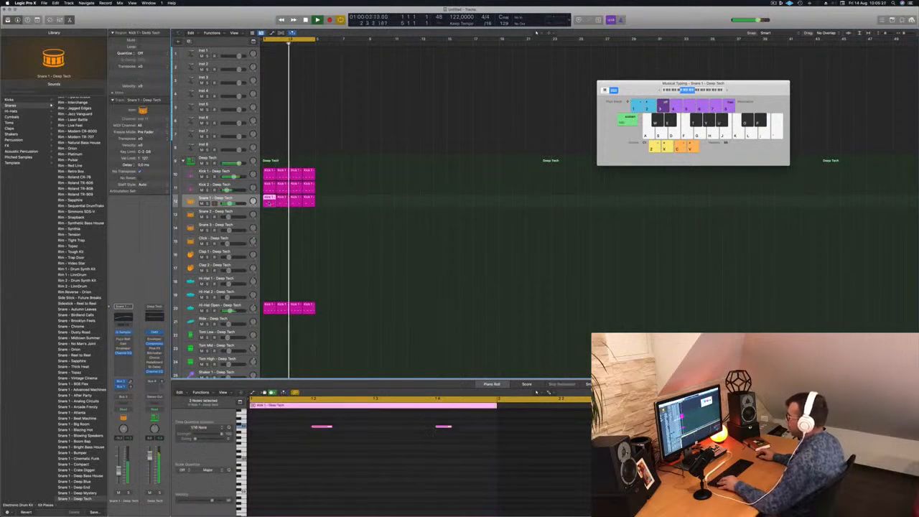
{"action": "left_click_drag", "start_coordinate": [269, 222], "coordinate": [267, 257]}
{"action": "scroll", "coordinate": [312, 467], "scroll_direction": "down", "scroll_amount": 1}
{"action": "left_click_drag", "start_coordinate": [290, 427], "coordinate": [483, 462]}
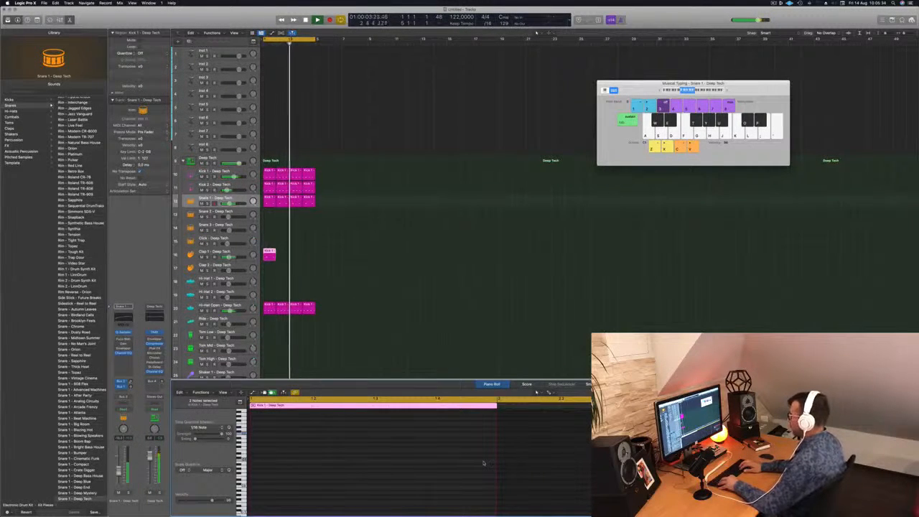
{"action": "scroll", "coordinate": [307, 424], "scroll_direction": "up", "scroll_amount": 4}
{"action": "left_click_drag", "start_coordinate": [311, 430], "coordinate": [341, 459]}
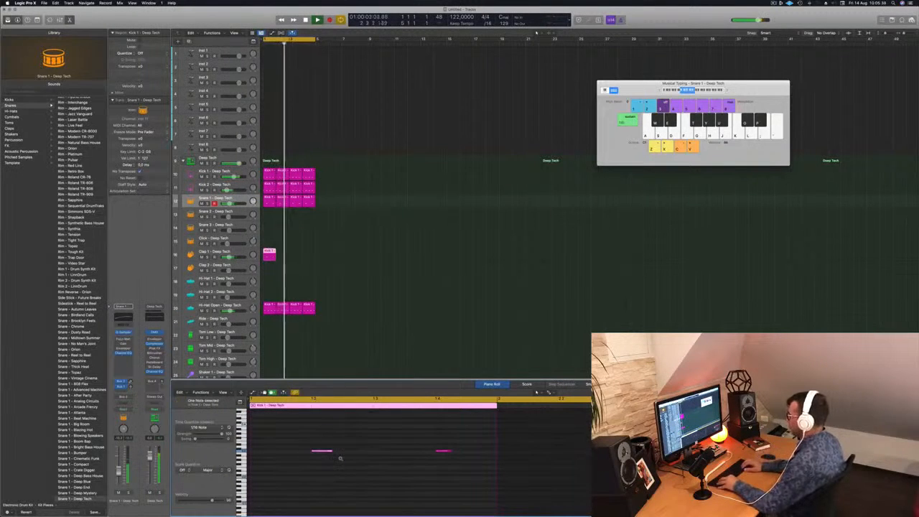
{"action": "left_click_drag", "start_coordinate": [438, 442], "coordinate": [463, 482]}
{"action": "key", "text": "space"}
{"action": "key", "text": "Delete"}
{"action": "key", "text": "space"}
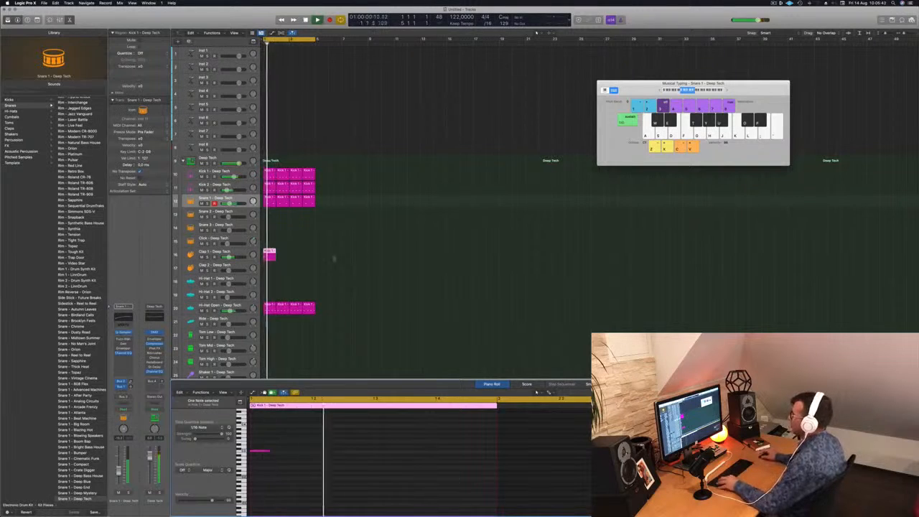
Step: Repeat the Clap 1 region across four bars and select the Clap 1 track
{"action": "mouse_move", "coordinate": [272, 253]}
{"action": "left_mouse_down"}
{"action": "mouse_move", "coordinate": [285, 256]}
{"action": "mouse_move", "coordinate": [274, 255]}
{"action": "left_mouse_up"}
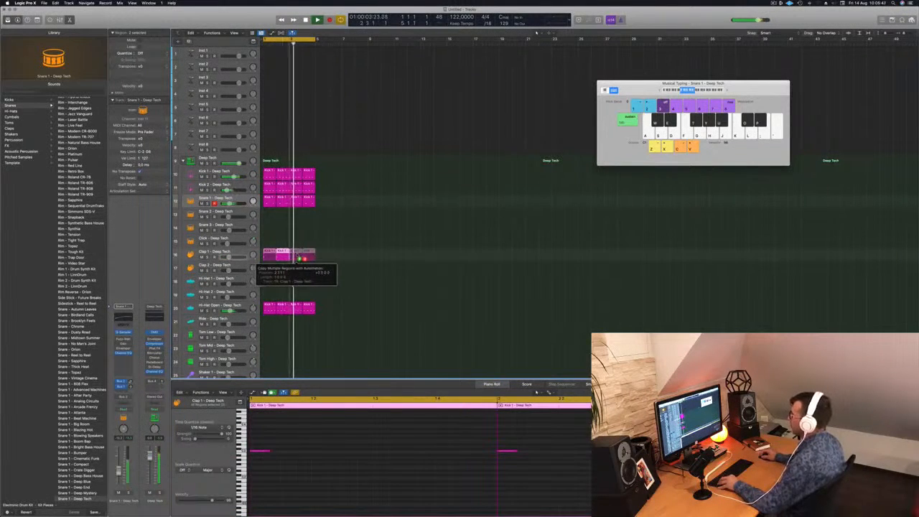
{"action": "left_click_drag", "start_coordinate": [300, 256], "coordinate": [300, 256]}
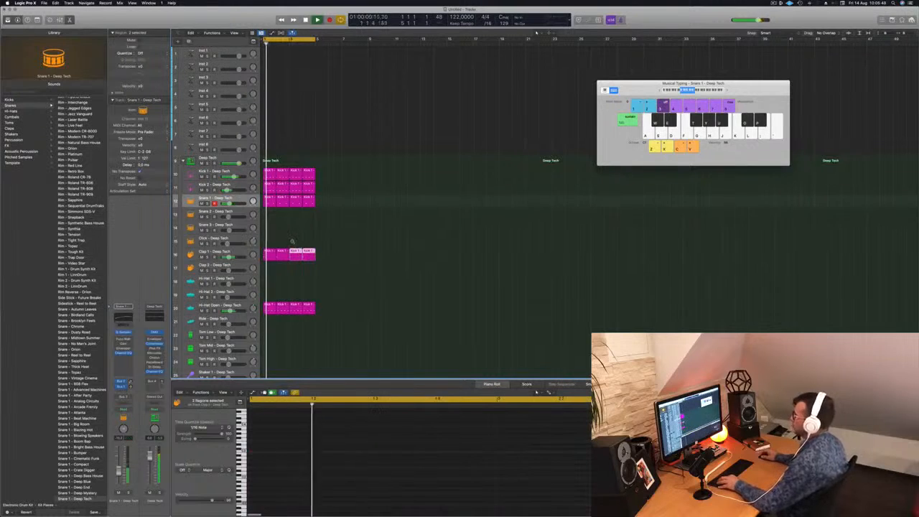
{"action": "key", "text": "super+Left"}
{"action": "left_click", "coordinate": [215, 256]}
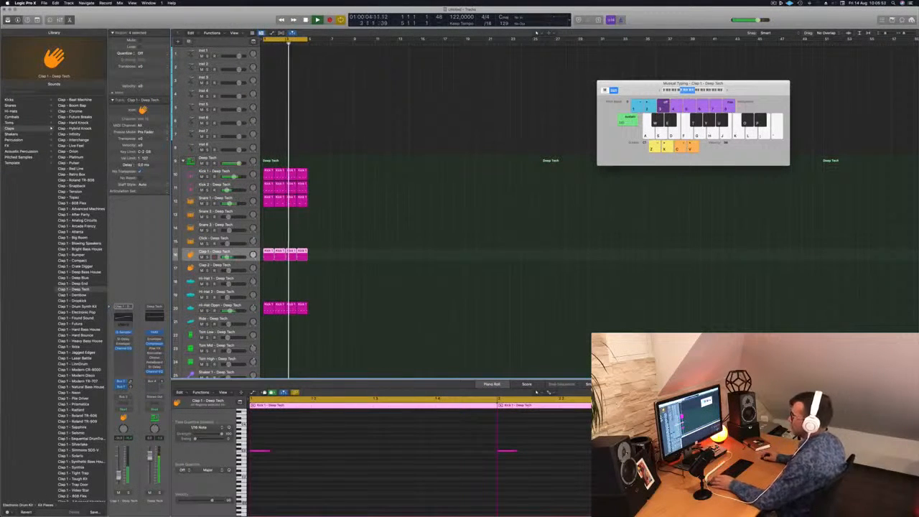
Step: Switch on the Stereo Delay insert of the Clap 1 track and open its settings
{"action": "left_click", "coordinate": [118, 339]}
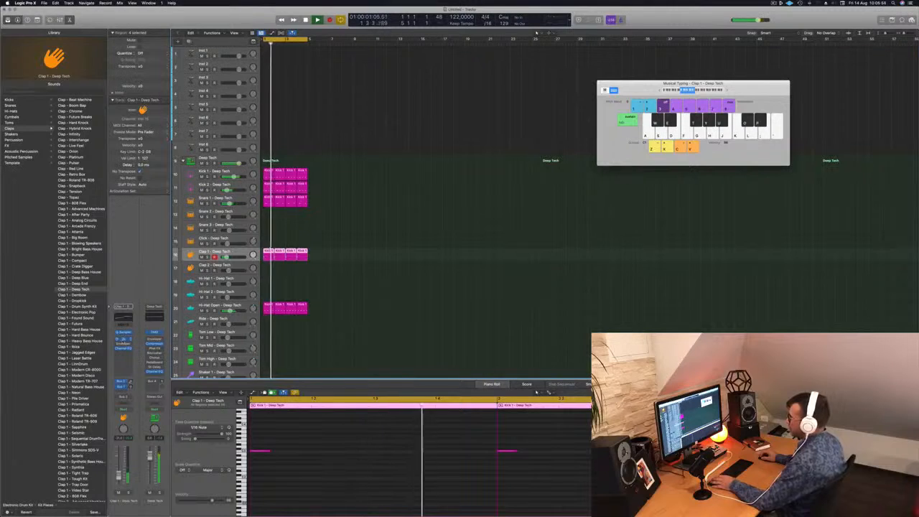
{"action": "left_click", "coordinate": [123, 339]}
{"action": "left_click_drag", "start_coordinate": [366, 81], "coordinate": [351, 86]}
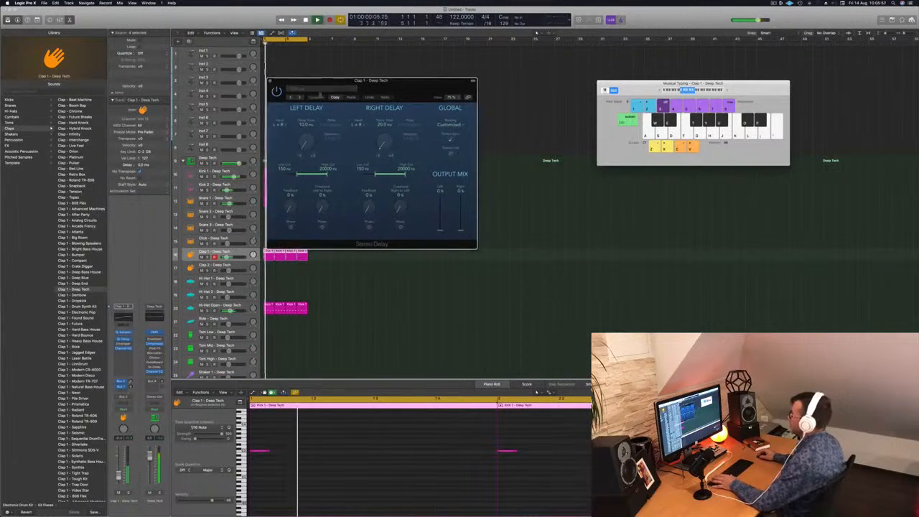
Step: Load the 1/8 Note Dotted preset in Clap 1's Stereo Delay and lower the Clap 1 volume slightly
{"action": "left_click", "coordinate": [300, 97]}
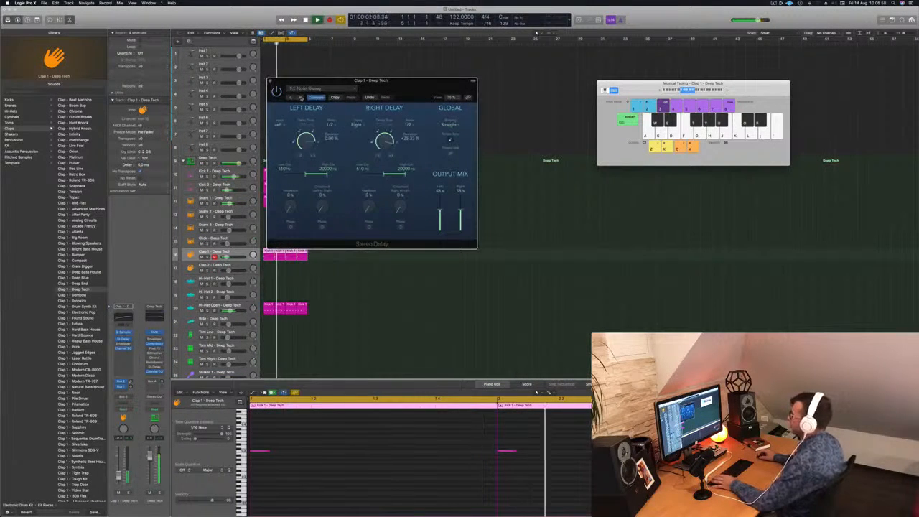
{"action": "left_click_drag", "start_coordinate": [410, 86], "coordinate": [453, 107]}
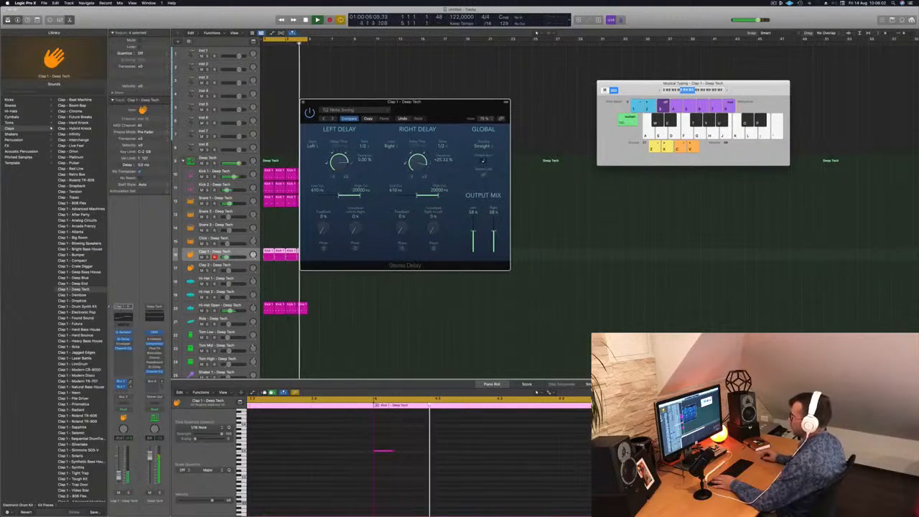
{"action": "left_click", "coordinate": [334, 119]}
{"action": "left_click", "coordinate": [333, 118]}
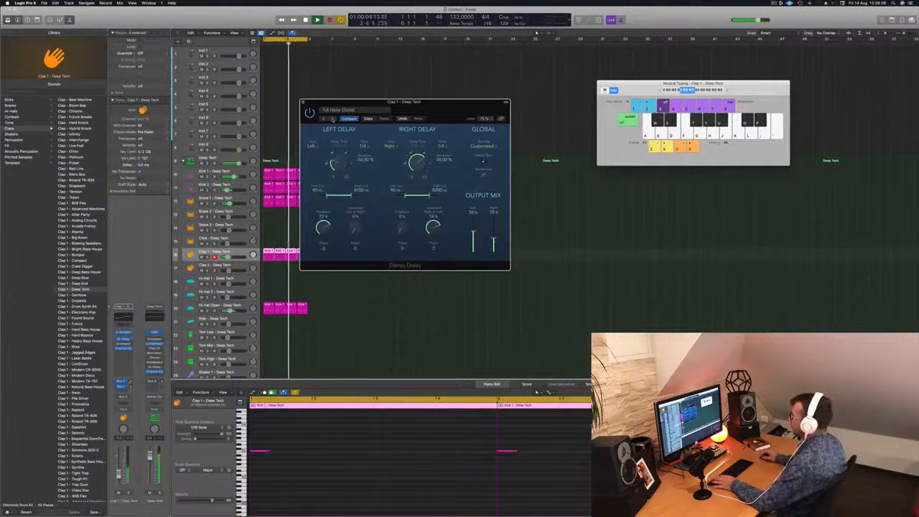
{"action": "left_click", "coordinate": [334, 119]}
{"action": "left_click", "coordinate": [334, 119]}
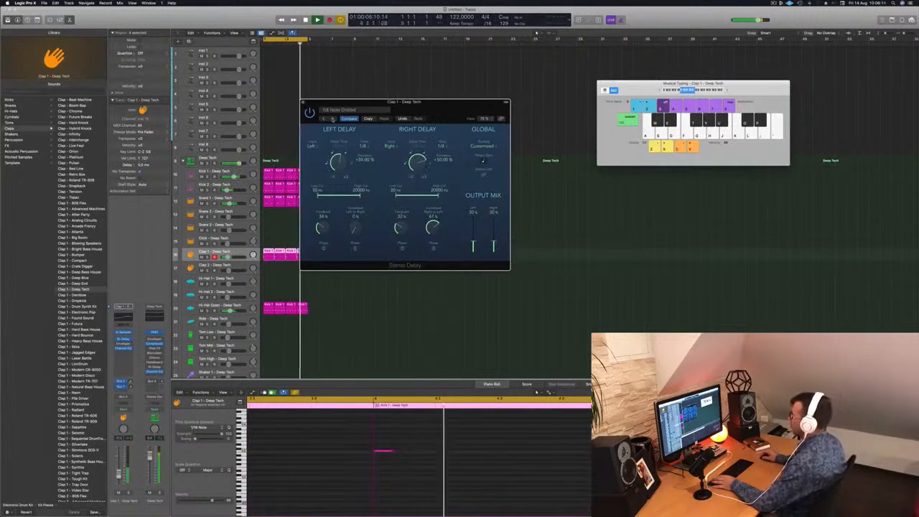
{"action": "left_click_drag", "start_coordinate": [427, 103], "coordinate": [445, 102]}
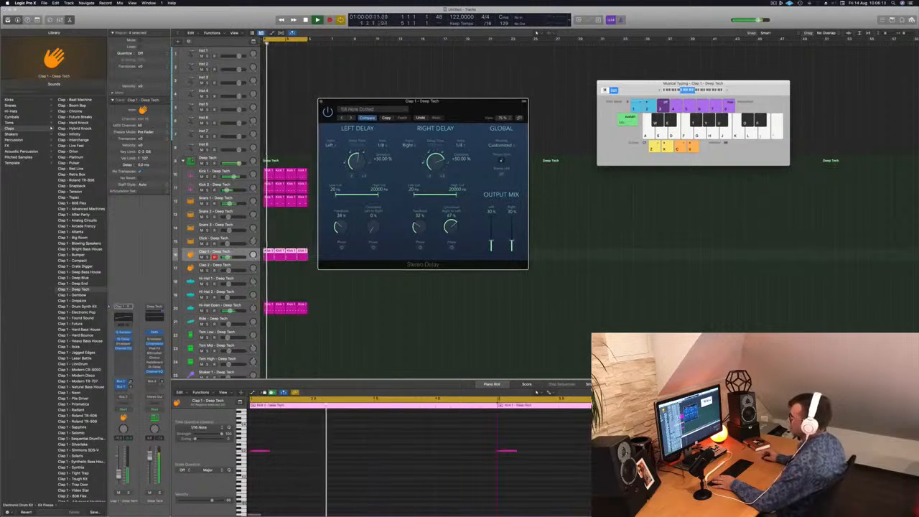
{"action": "left_click_drag", "start_coordinate": [119, 477], "coordinate": [119, 479]}
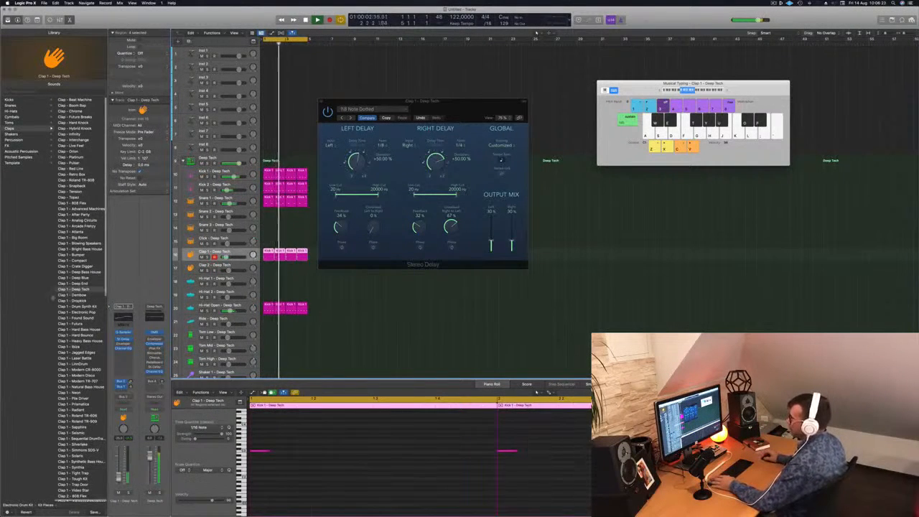
Step: Load the Clap 1 - Drum Synth Kit patch on the Clap 1 track and add a stereo Stereo Delay insert
{"action": "left_click", "coordinate": [74, 307]}
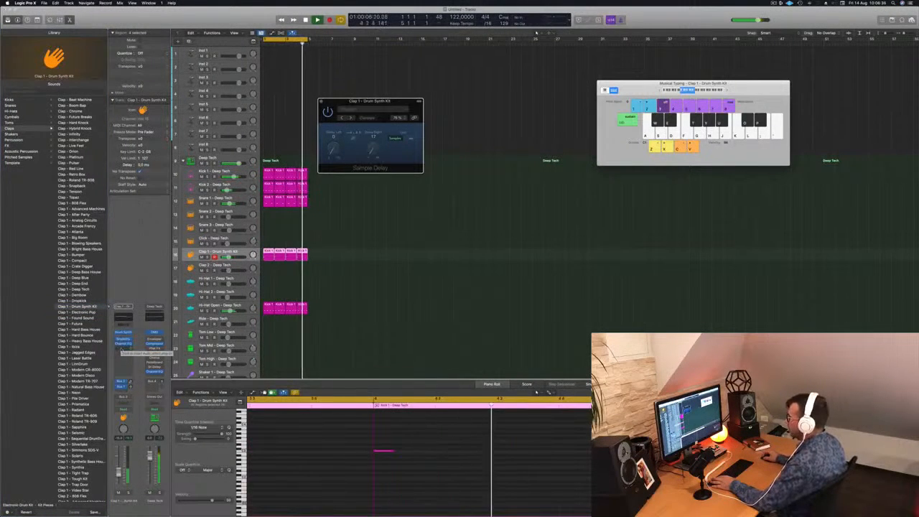
{"action": "left_click", "coordinate": [124, 343]}
{"action": "mouse_move", "coordinate": [136, 371]}
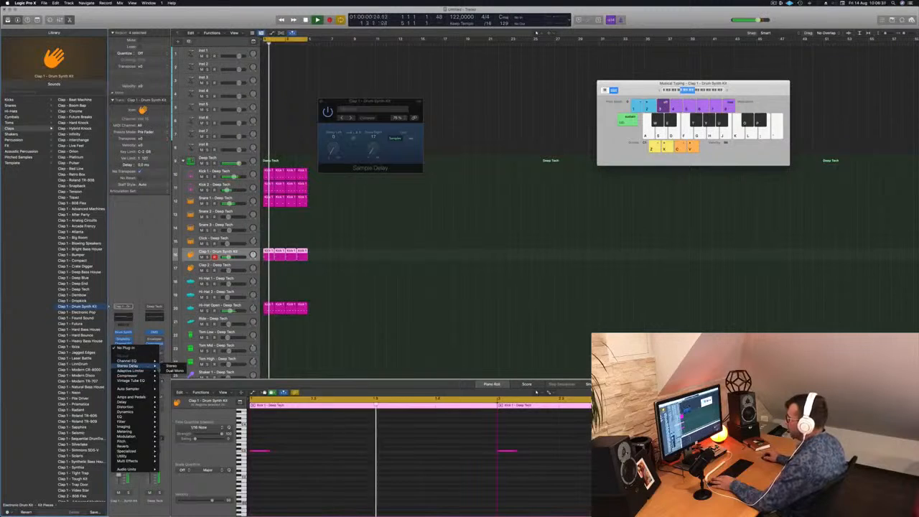
{"action": "left_click", "coordinate": [171, 367]}
{"action": "left_click_drag", "start_coordinate": [305, 93], "coordinate": [248, 140]}
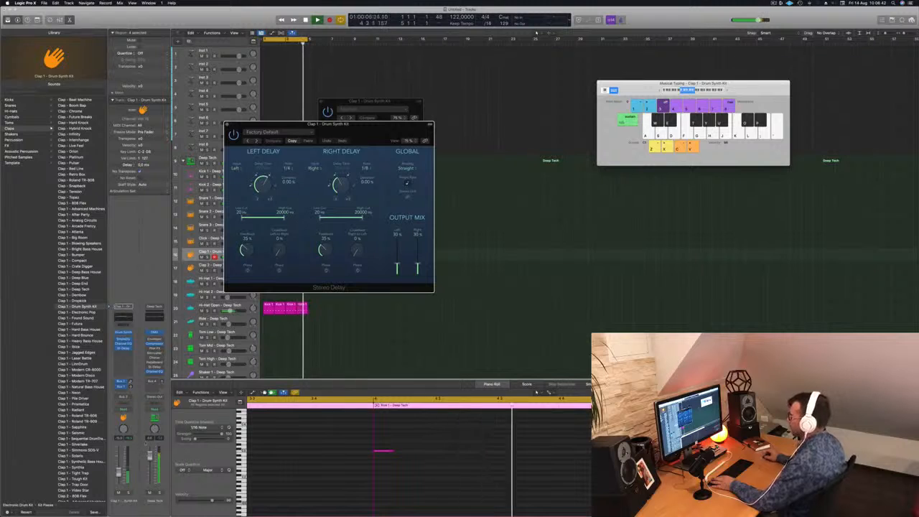
Step: Raise the output mix of Clap 1's Stereo Delay to about 49% left and 62% right, then close its window
{"action": "left_click_drag", "start_coordinate": [396, 266], "coordinate": [417, 261]}
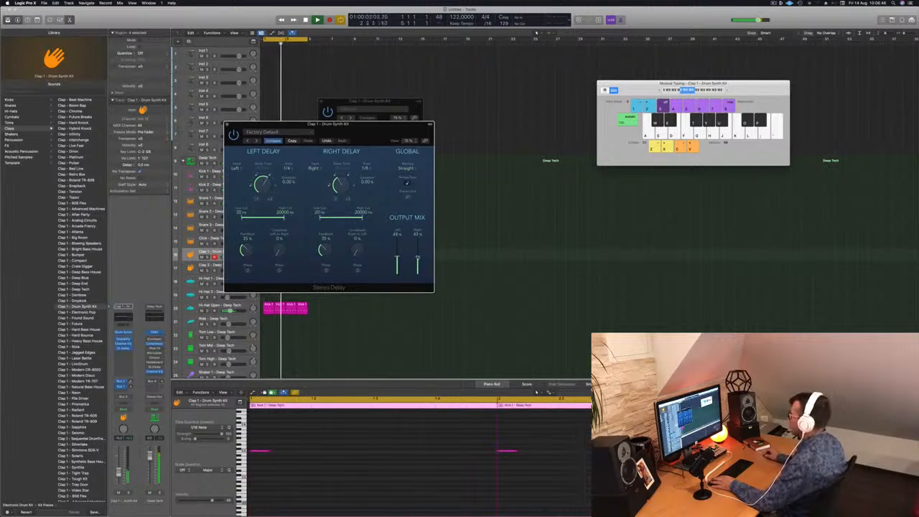
{"action": "left_click_drag", "start_coordinate": [417, 255], "coordinate": [417, 252]}
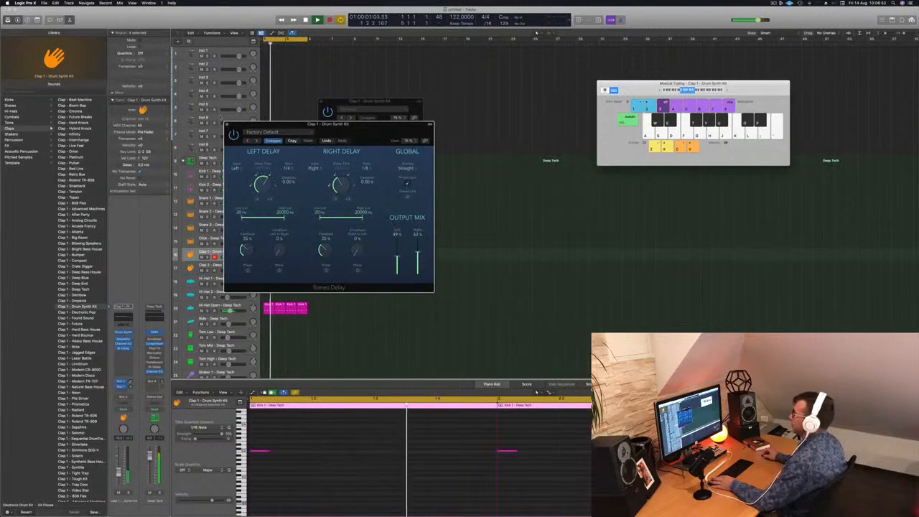
{"action": "key", "text": "super+w"}
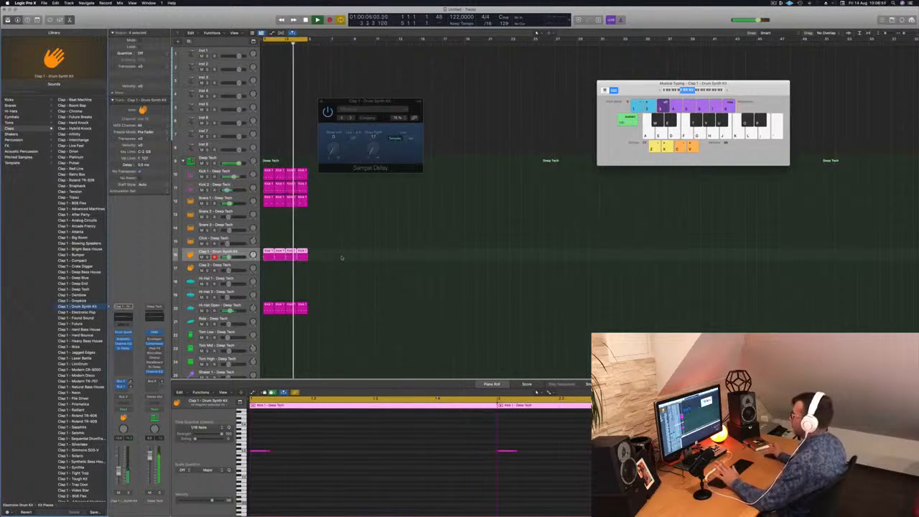
Step: Copy the first Hi-Hat Open region to the Hi-Hat 1 track and select its four notes
{"action": "left_click", "coordinate": [337, 231]}
{"action": "scroll", "coordinate": [337, 232], "scroll_direction": "down", "scroll_amount": 4}
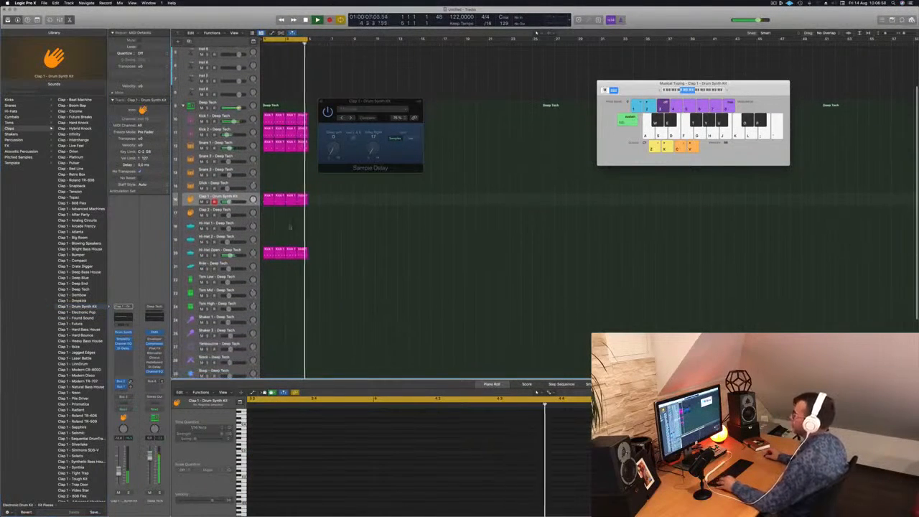
{"action": "left_click", "coordinate": [269, 256]}
{"action": "left_click_drag", "start_coordinate": [269, 255], "coordinate": [270, 234]}
{"action": "left_click_drag", "start_coordinate": [281, 443], "coordinate": [488, 474]}
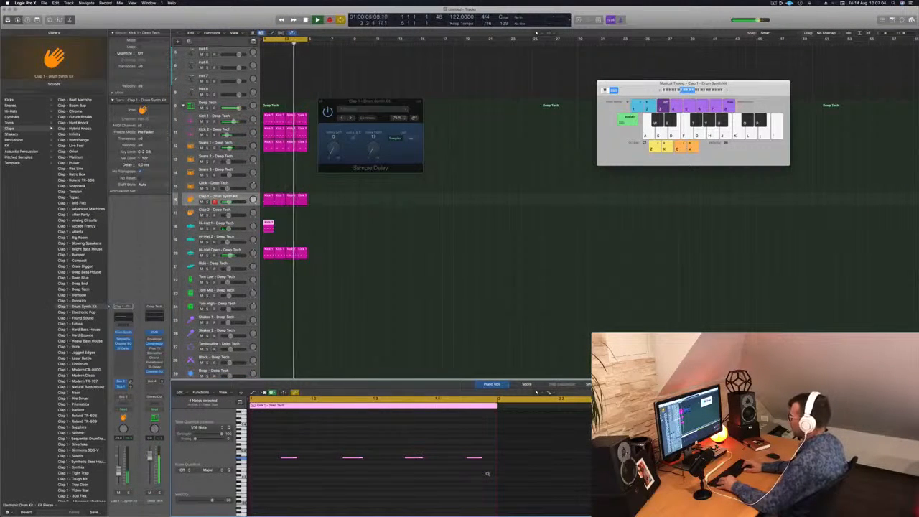
Step: Try other pitches for the four Hi-Hat 1 notes and shift them two sixteenths earlier onto the beats
{"action": "key", "text": "alt+Up"}
{"action": "key", "text": "alt+Down"}
{"action": "key", "text": "alt+Down"}
{"action": "key", "text": "alt+Down"}
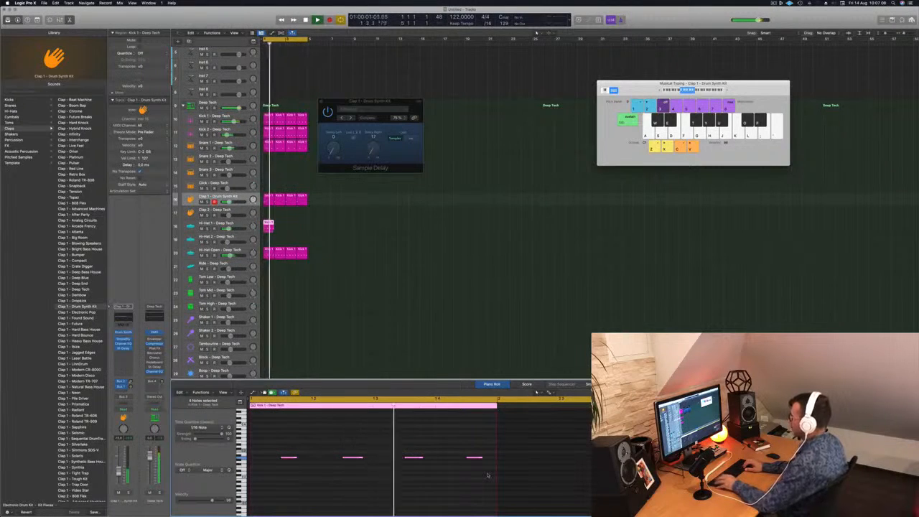
{"action": "key", "text": "alt+Left"}
{"action": "key", "text": "alt+Left"}
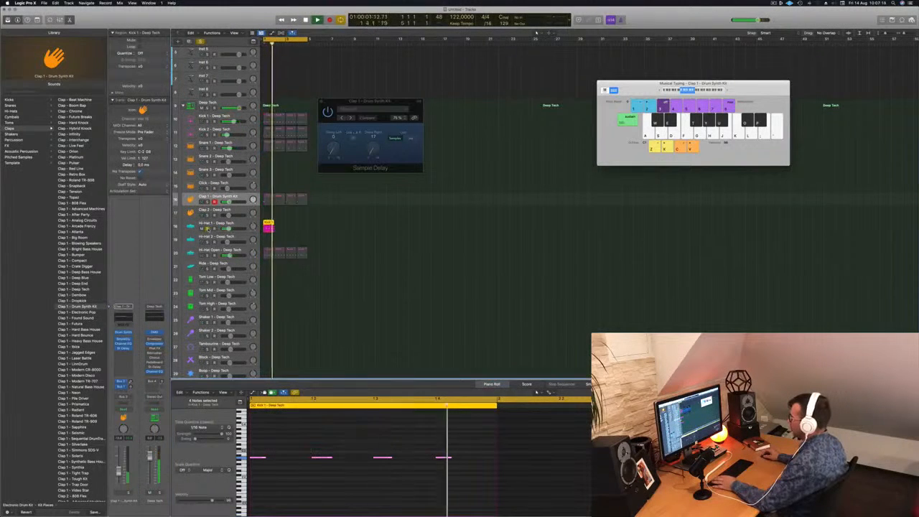
Step: Reduce the Hi-Hat 1 pattern to two notes, one a sixteenth before beat 2 and one a sixteenth after beat 3
{"action": "left_click_drag", "start_coordinate": [319, 443], "coordinate": [327, 468]}
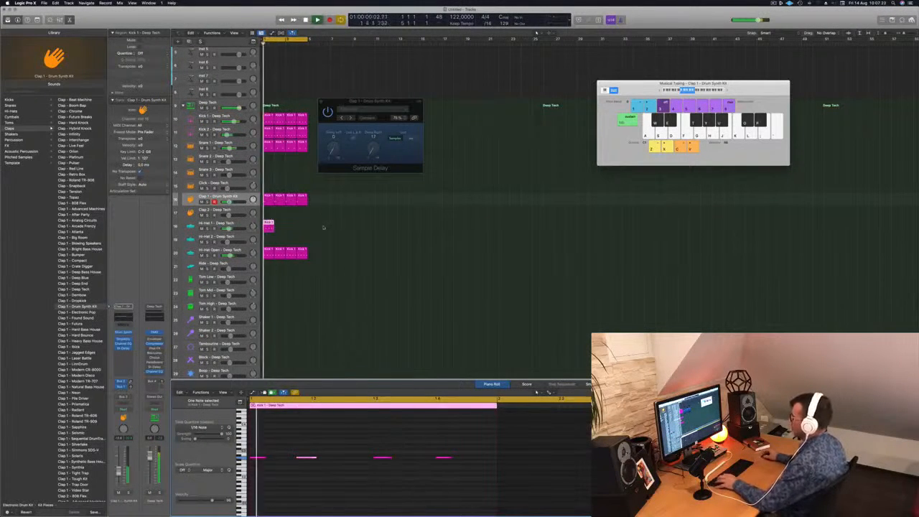
{"action": "left_click_drag", "start_coordinate": [414, 446], "coordinate": [463, 470]}
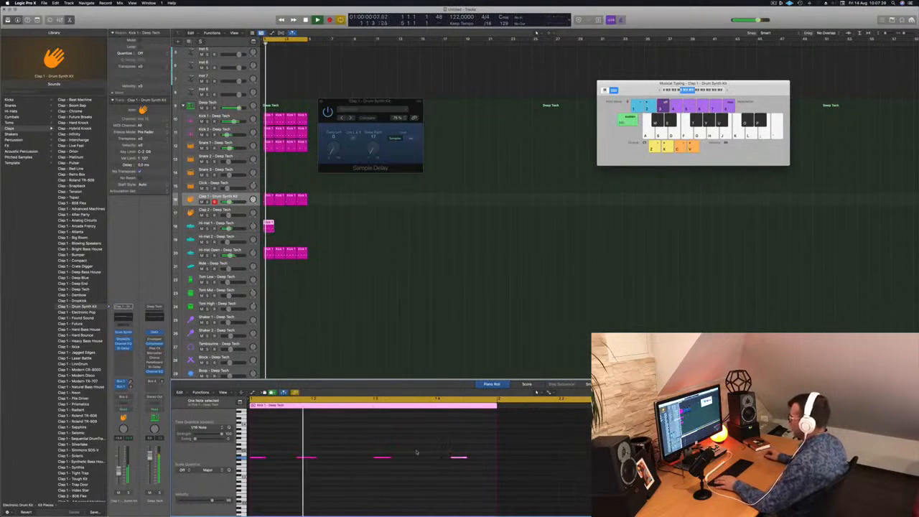
{"action": "key", "text": "space"}
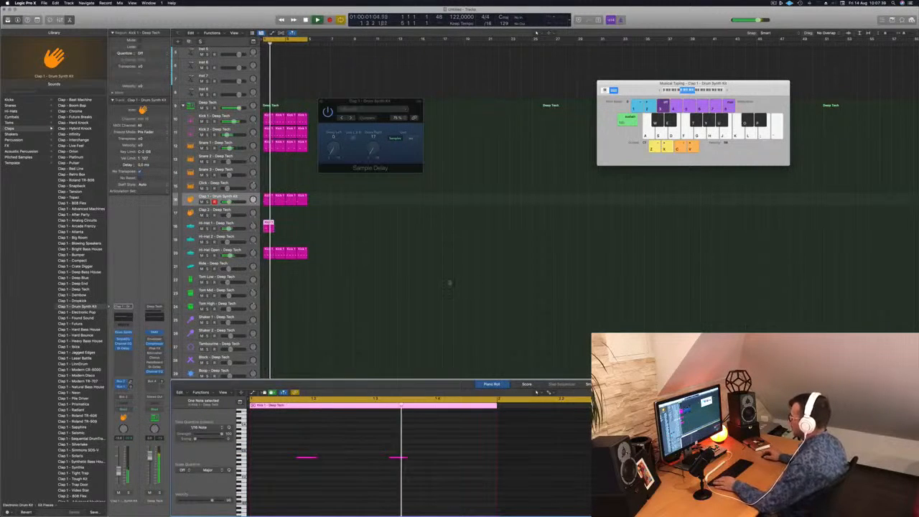
Step: Repeat the Hi-Hat 1 region across four bars and lower the Hi-Hat 1 volume slightly
{"action": "left_click", "coordinate": [266, 224]}
{"action": "left_click_drag", "start_coordinate": [278, 229], "coordinate": [288, 228]}
{"action": "key", "text": "space"}
{"action": "left_click_drag", "start_coordinate": [229, 230], "coordinate": [229, 229]}
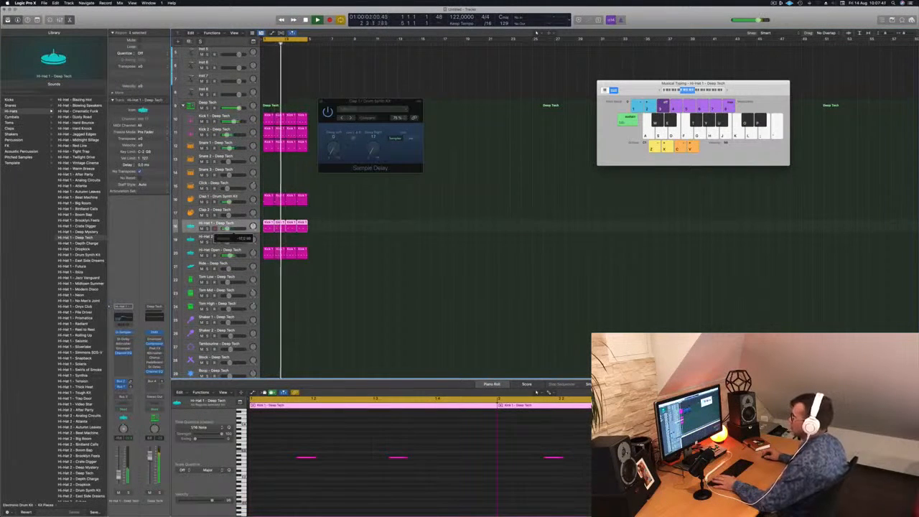
Step: Open Hi-Hat 1's Quick Sampler and set its filter type to HP 12dB Creamy
{"action": "left_click", "coordinate": [124, 332]}
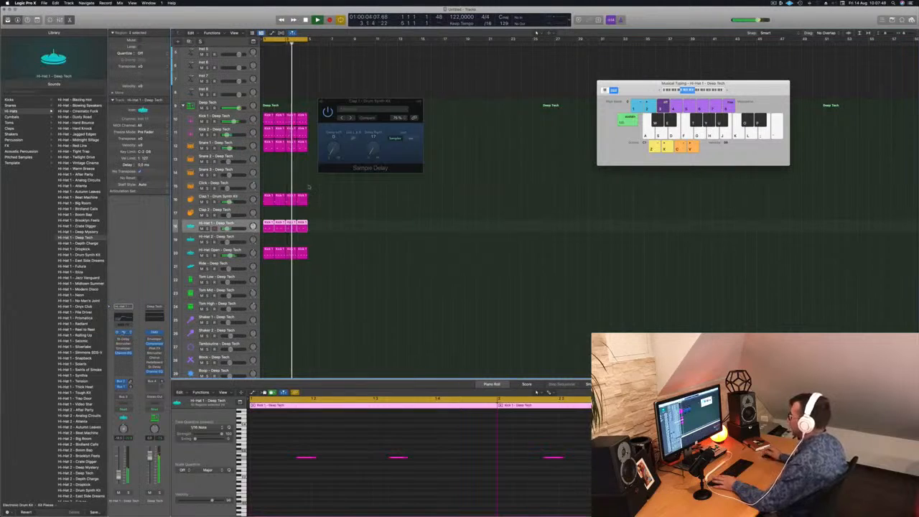
{"action": "left_click_drag", "start_coordinate": [456, 78], "coordinate": [474, 119]}
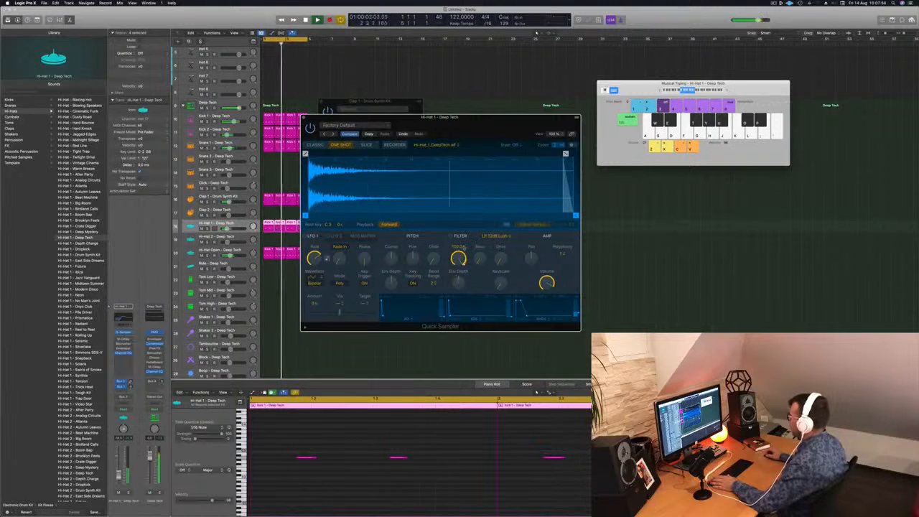
{"action": "left_click", "coordinate": [501, 236]}
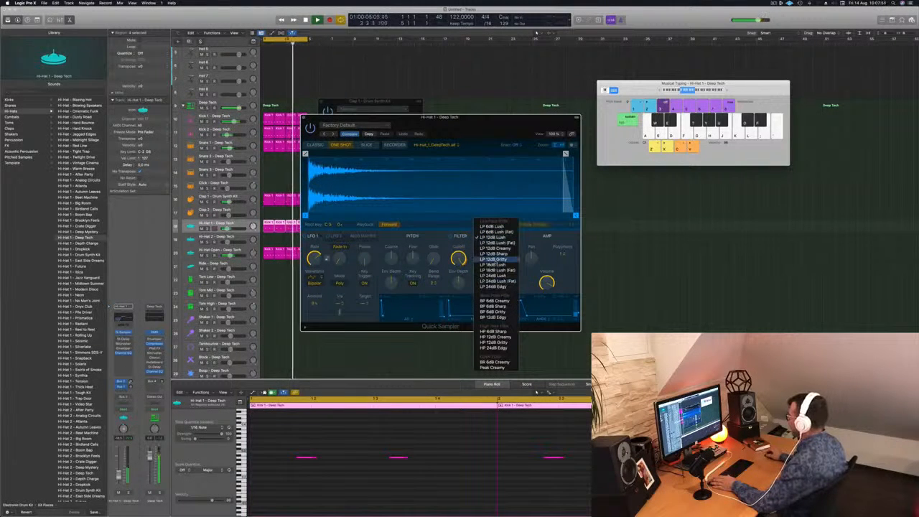
{"action": "left_click", "coordinate": [495, 337]}
Step: Lower the Quick Sampler filter cutoff, raise its resonance, drive and envelope depth, and close the Hi-Hat 1 plug-in window
{"action": "left_click_drag", "start_coordinate": [459, 277], "coordinate": [458, 306]}
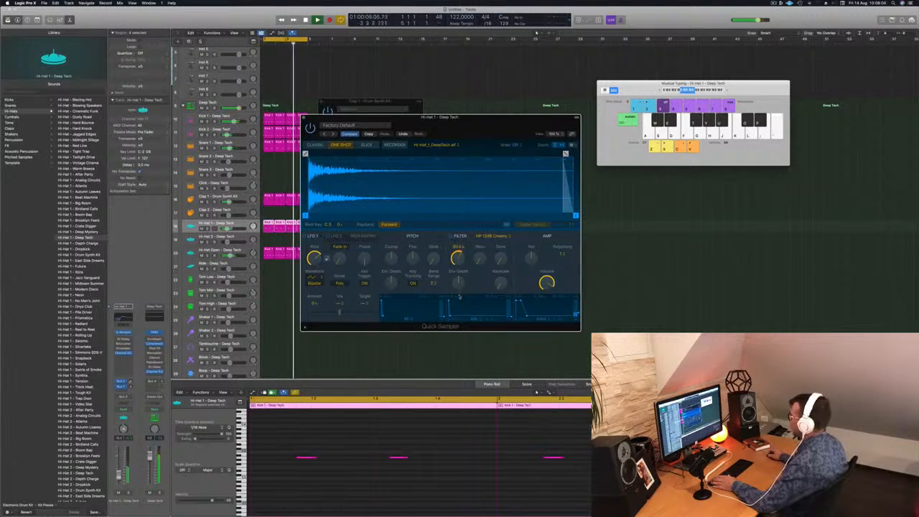
{"action": "left_click_drag", "start_coordinate": [482, 258], "coordinate": [486, 229]}
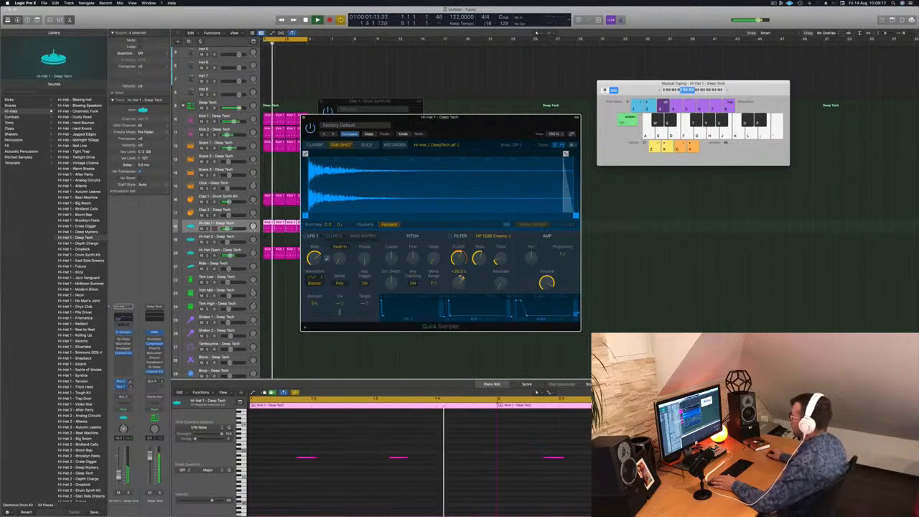
{"action": "left_click", "coordinate": [303, 117]}
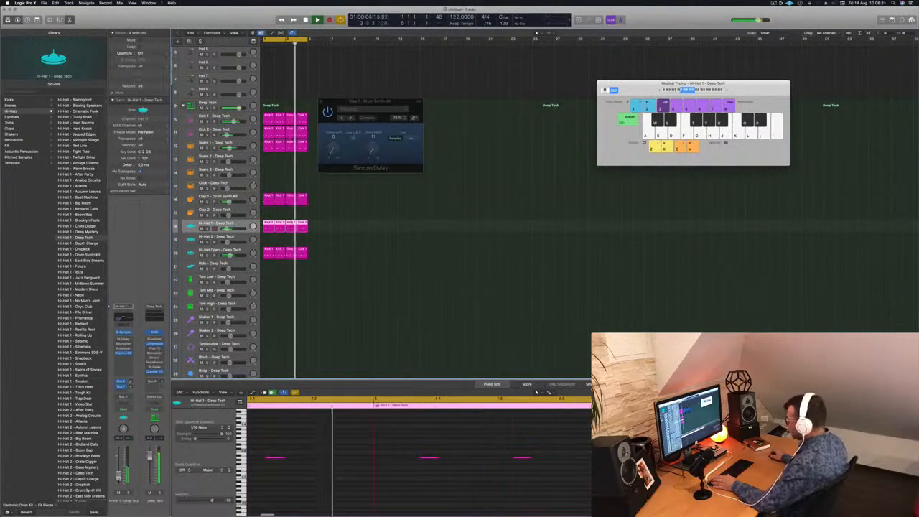
Step: Copy the first Hi-Hat Open region to the Tom Low track and keep only its last note, transposed to a lower pitch
{"action": "left_click", "coordinate": [357, 220]}
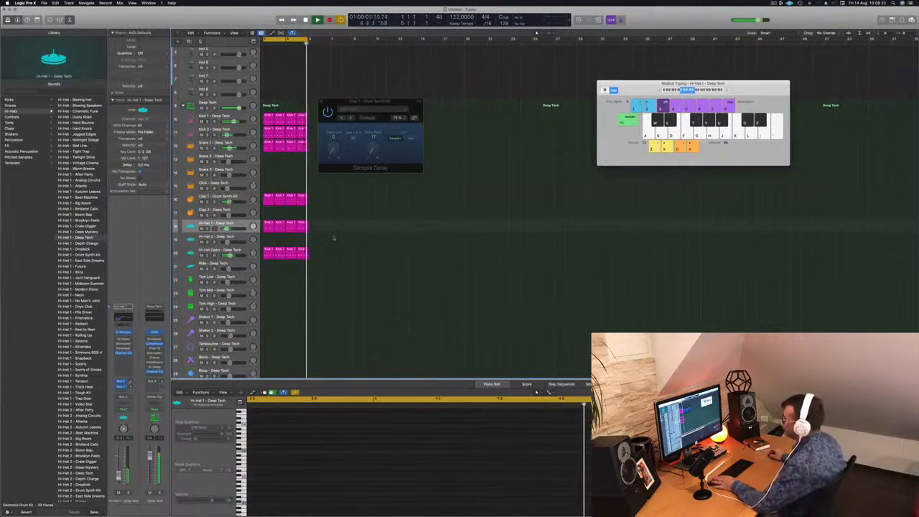
{"action": "scroll", "coordinate": [262, 147], "scroll_direction": "down", "scroll_amount": 3}
{"action": "left_click", "coordinate": [267, 225]}
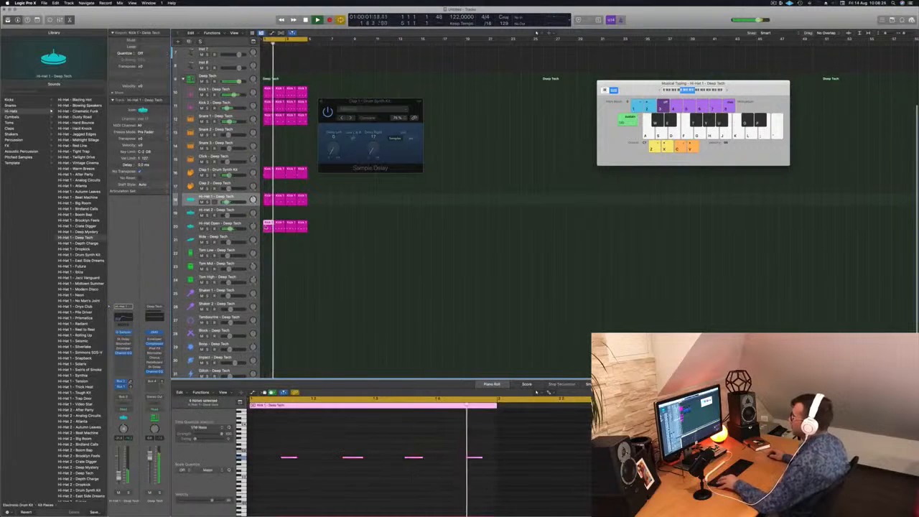
{"action": "left_click_drag", "start_coordinate": [264, 253], "coordinate": [266, 253]}
{"action": "left_click_drag", "start_coordinate": [266, 434], "coordinate": [429, 490]}
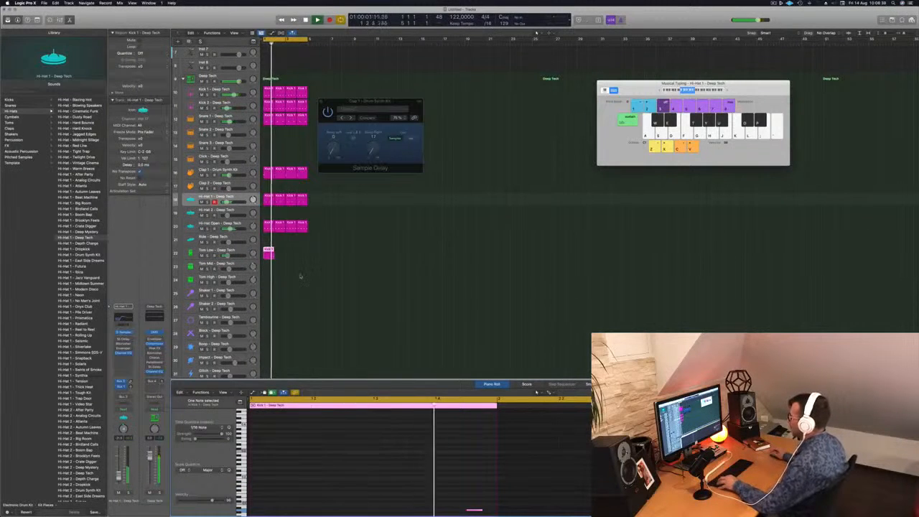
Step: Repeat the Tom Low region across four bars and select the notes of all four regions
{"action": "left_click_drag", "start_coordinate": [269, 252], "coordinate": [294, 254]}
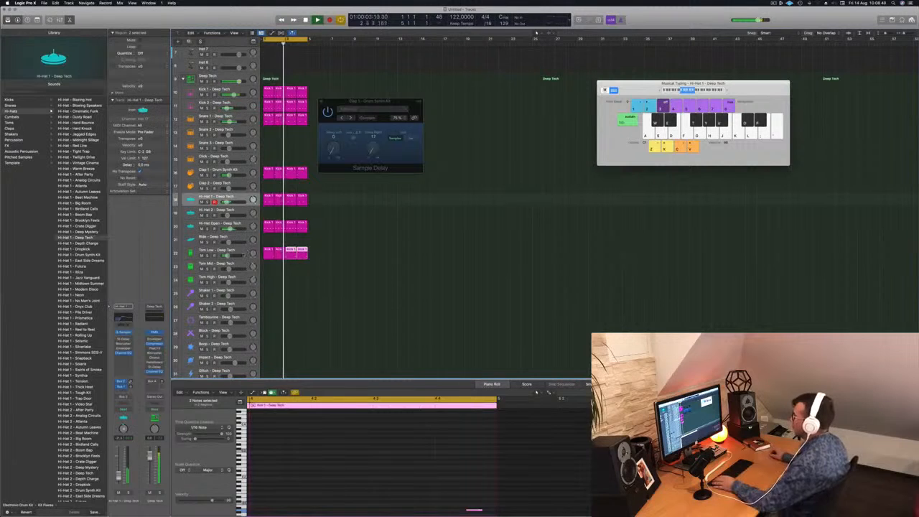
{"action": "left_click", "coordinate": [295, 253]}
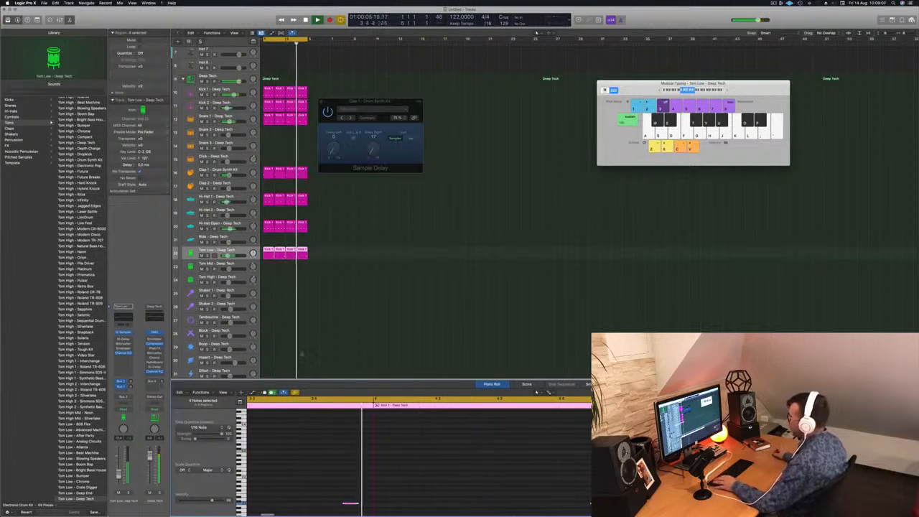
{"action": "scroll", "coordinate": [329, 447], "scroll_direction": "down", "scroll_amount": 4}
{"action": "scroll", "coordinate": [304, 484], "scroll_direction": "down", "scroll_amount": 3}
{"action": "scroll", "coordinate": [289, 487], "scroll_direction": "left", "scroll_amount": 3}
{"action": "left_click_drag", "start_coordinate": [295, 485], "coordinate": [593, 490]}
{"action": "scroll", "coordinate": [355, 451], "scroll_direction": "up", "scroll_amount": 3}
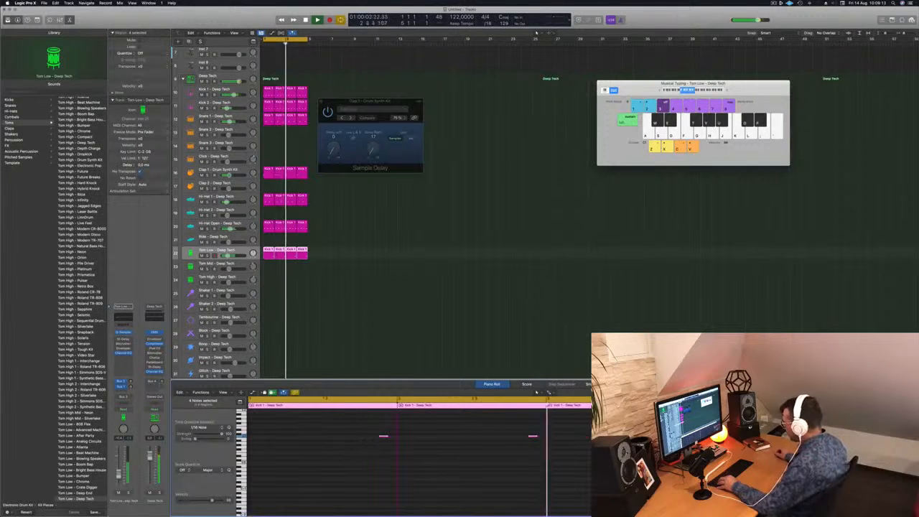
Step: Duplicate the Tom Low notes three sixteenths earlier and transpose the copies a few semitones up
{"action": "left_click_drag", "start_coordinate": [383, 436], "coordinate": [355, 437]}
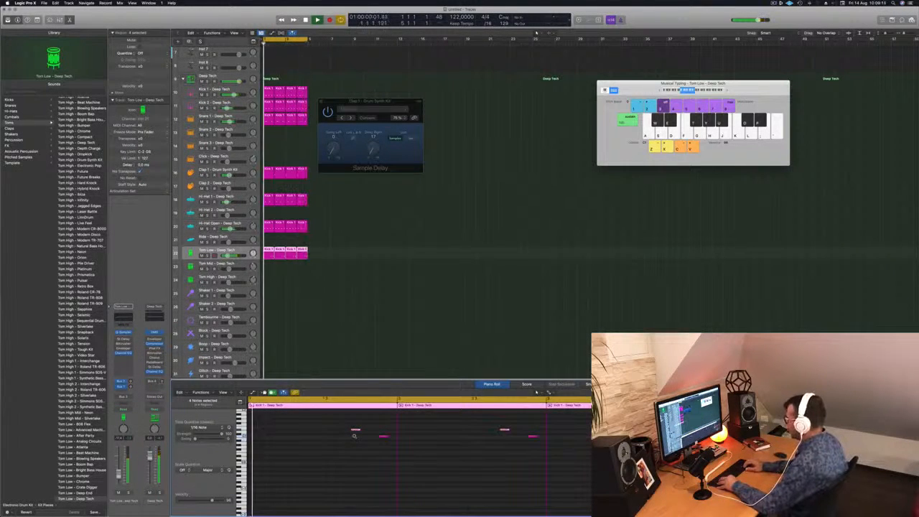
{"action": "key", "text": "alt+Up"}
{"action": "key", "text": "alt+Up"}
{"action": "key", "text": "alt+Up"}
{"action": "key", "text": "alt+Up"}
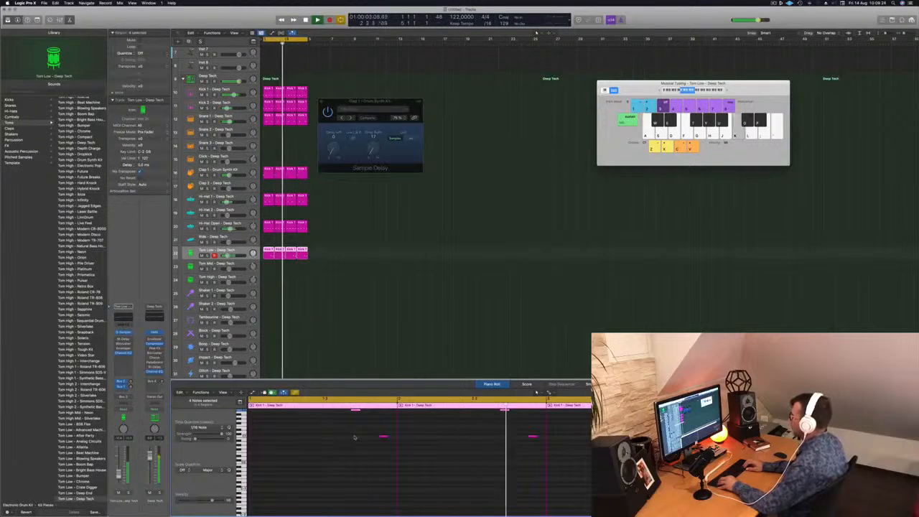
Step: Deselect the Tom Low regions, close the Clap 1 Sample Delay window and select the Inst 1 track
{"action": "left_click", "coordinate": [325, 289]}
{"action": "key", "text": "super+Up"}
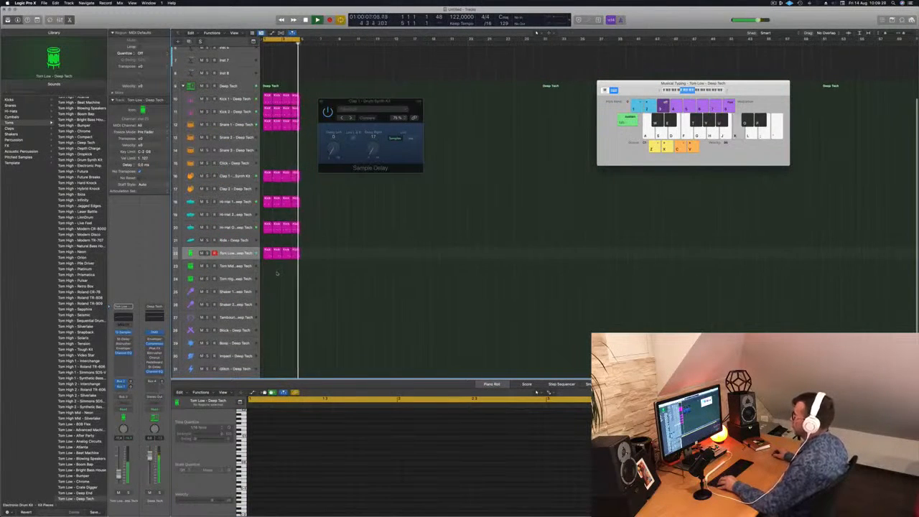
{"action": "key", "text": "super+Down"}
{"action": "scroll", "coordinate": [277, 273], "scroll_direction": "right", "scroll_amount": 3}
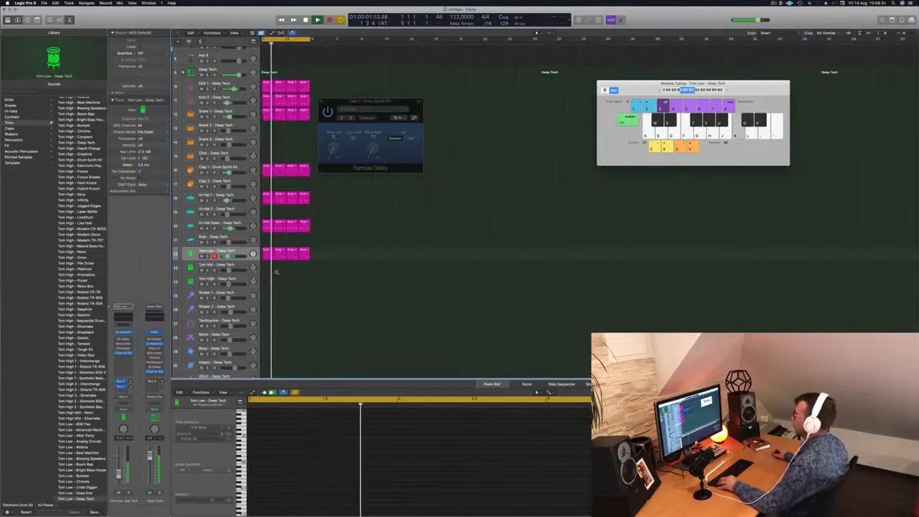
{"action": "left_click_drag", "start_coordinate": [380, 100], "coordinate": [414, 100]}
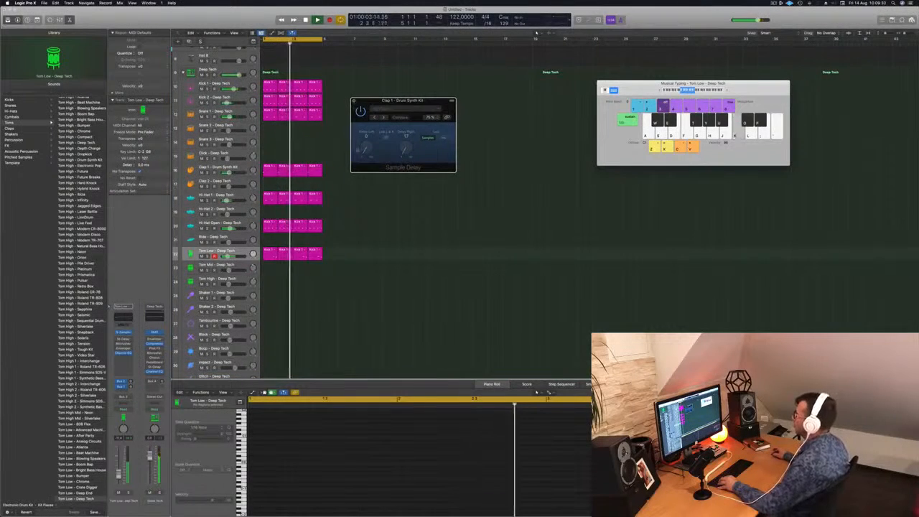
{"action": "left_click", "coordinate": [354, 102]}
{"action": "scroll", "coordinate": [367, 166], "scroll_direction": "up", "scroll_amount": 5}
{"action": "left_click", "coordinate": [223, 51]}
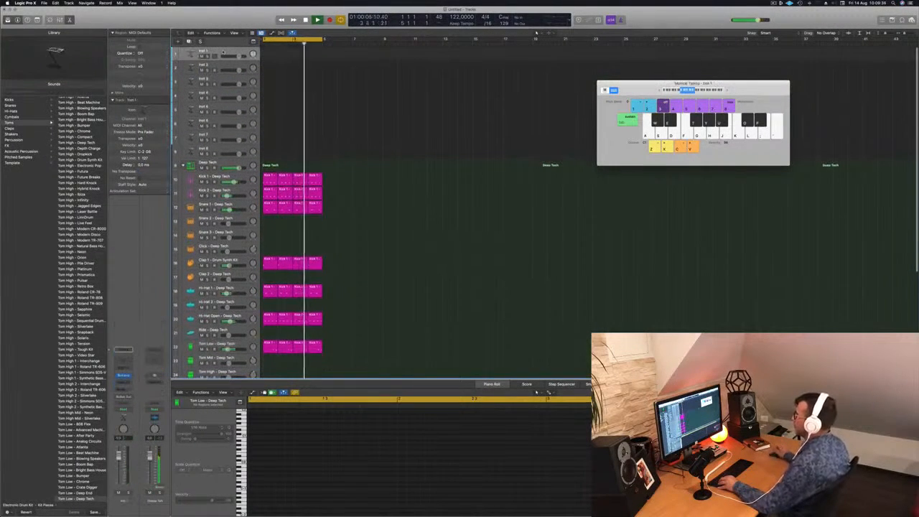
Step: Repeat all the four-bar drum regions three more times so the beat fills 16 bars
{"action": "key", "text": "super+Right"}
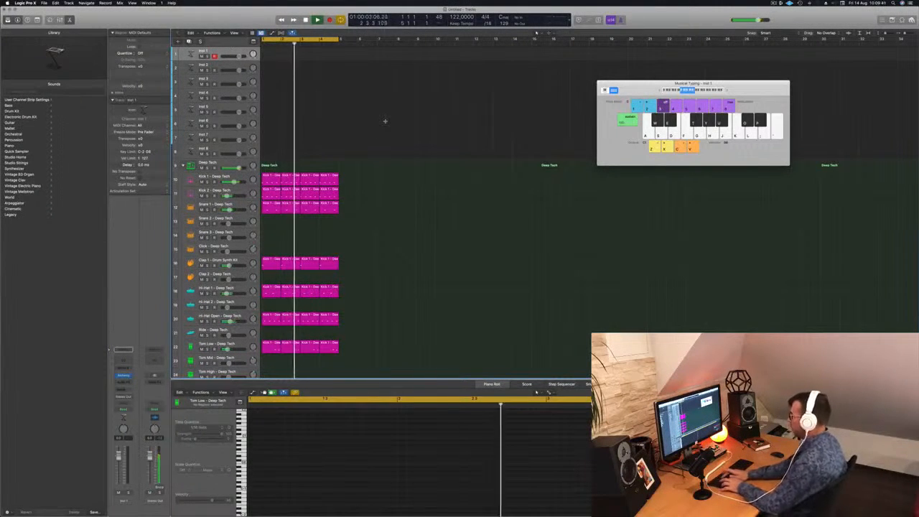
{"action": "key", "text": "super+r"}
{"action": "key", "text": "super+r"}
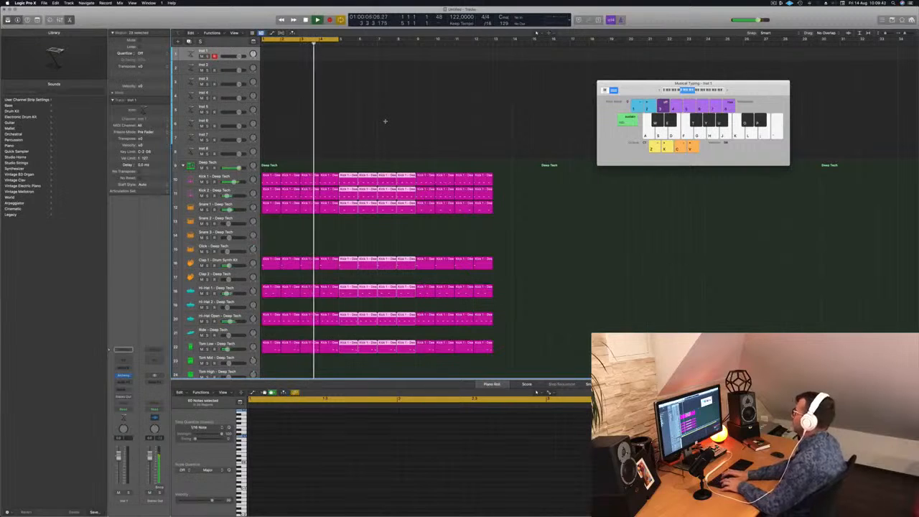
{"action": "key", "text": "super+r"}
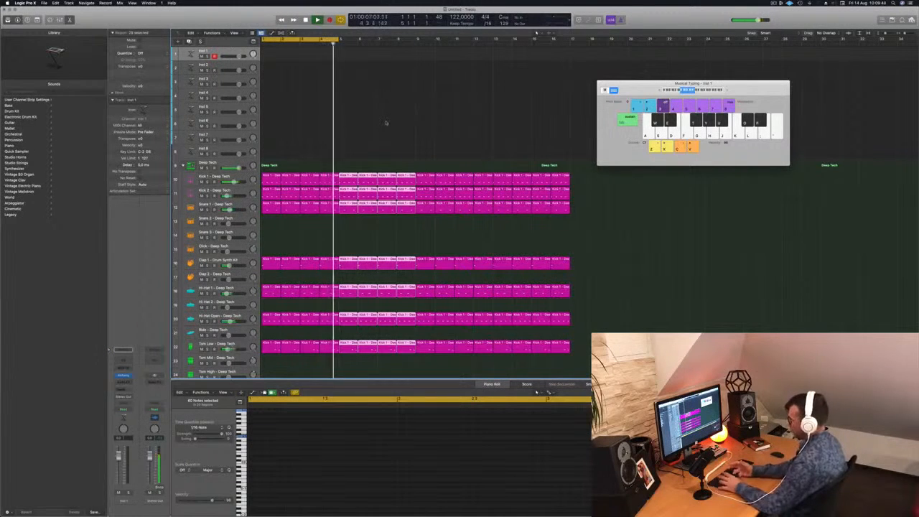
Step: Extend the cycle range to 16 bars, move the Musical Typing window aside and restart playback from the beginning
{"action": "key", "text": "Return"}
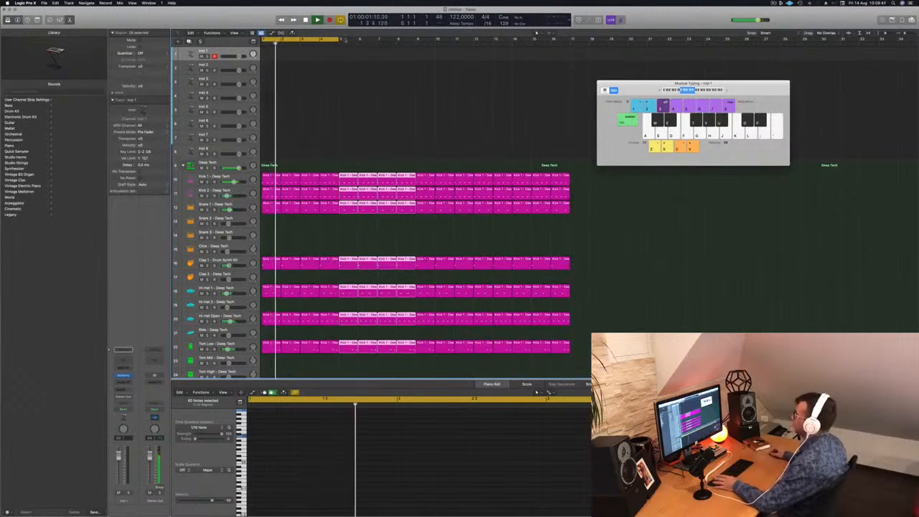
{"action": "left_click_drag", "start_coordinate": [340, 40], "coordinate": [570, 55]}
{"action": "left_click_drag", "start_coordinate": [647, 84], "coordinate": [720, 97]}
{"action": "key", "text": "Return"}
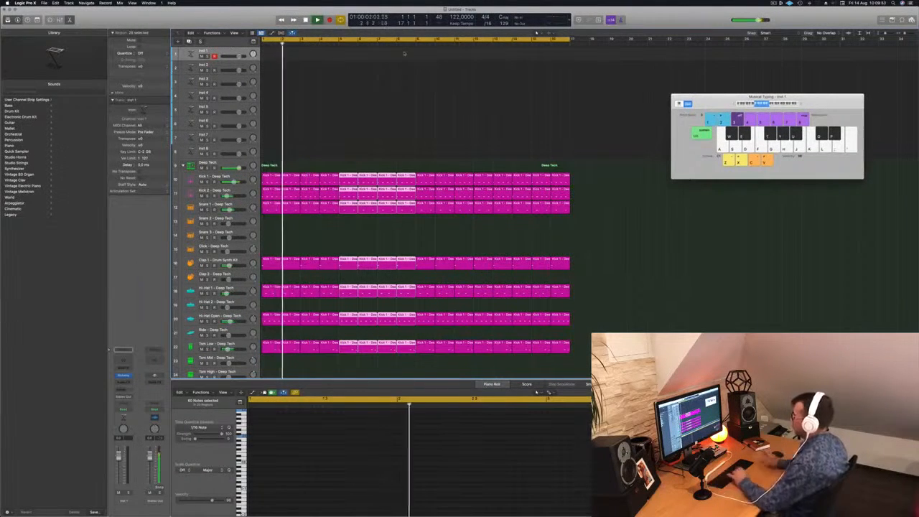
Step: Enable the low-pass filter with a reduced cutoff in Tom Low's Quick Sampler, lower the track volume and close the plug-in window
{"action": "scroll", "coordinate": [313, 229], "scroll_direction": "down", "scroll_amount": 1}
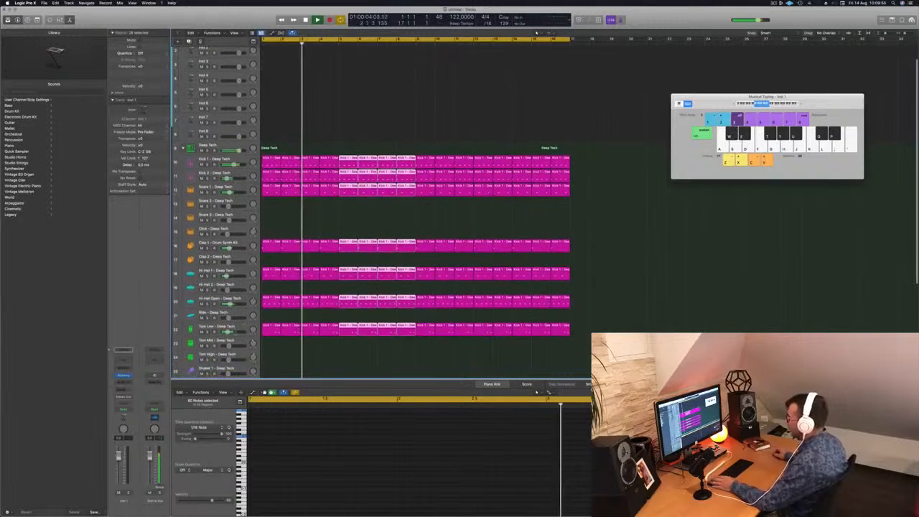
{"action": "left_click", "coordinate": [204, 326]}
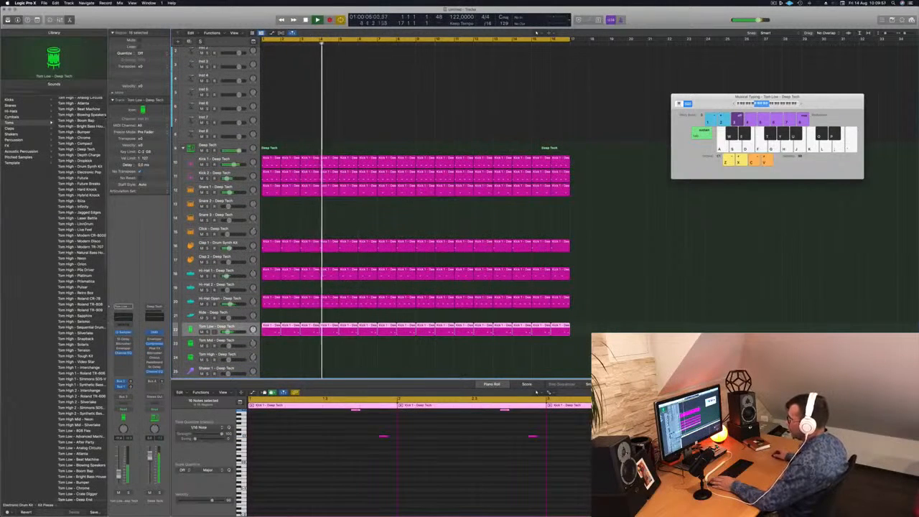
{"action": "left_click", "coordinate": [124, 333]}
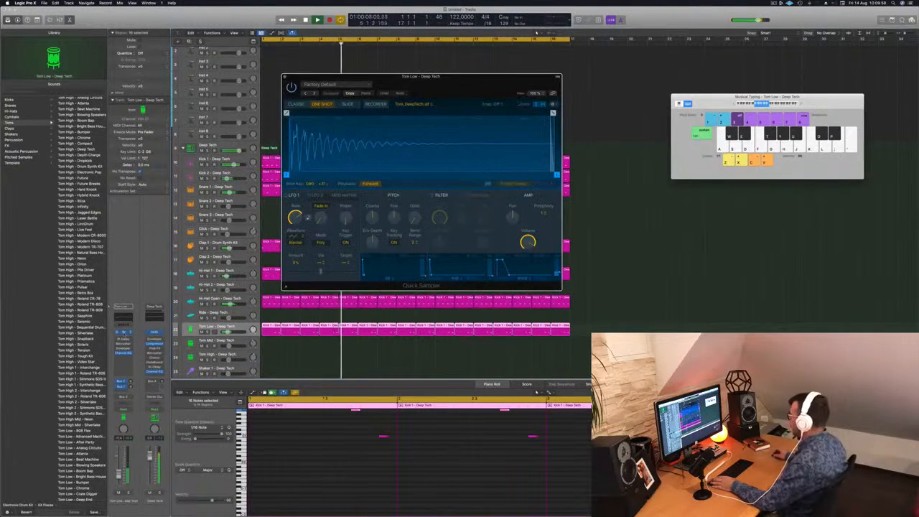
{"action": "left_click", "coordinate": [430, 195]}
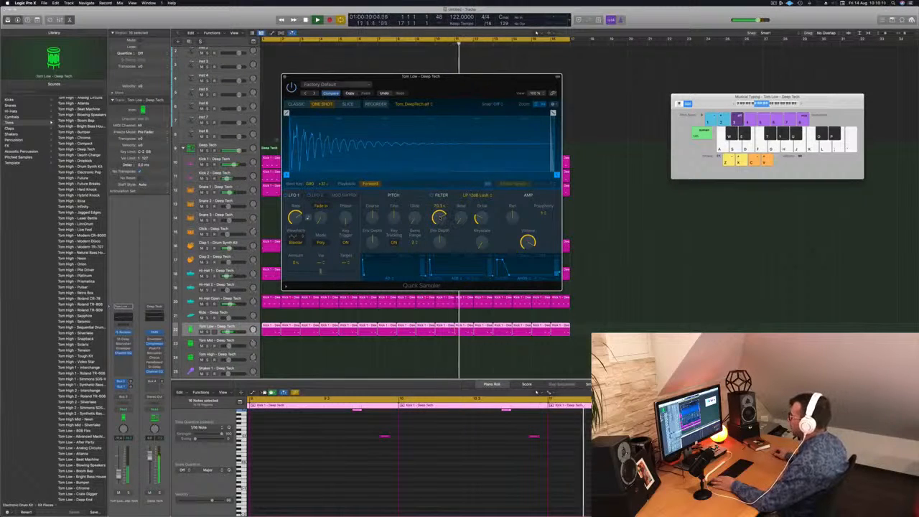
{"action": "left_click", "coordinate": [227, 331]}
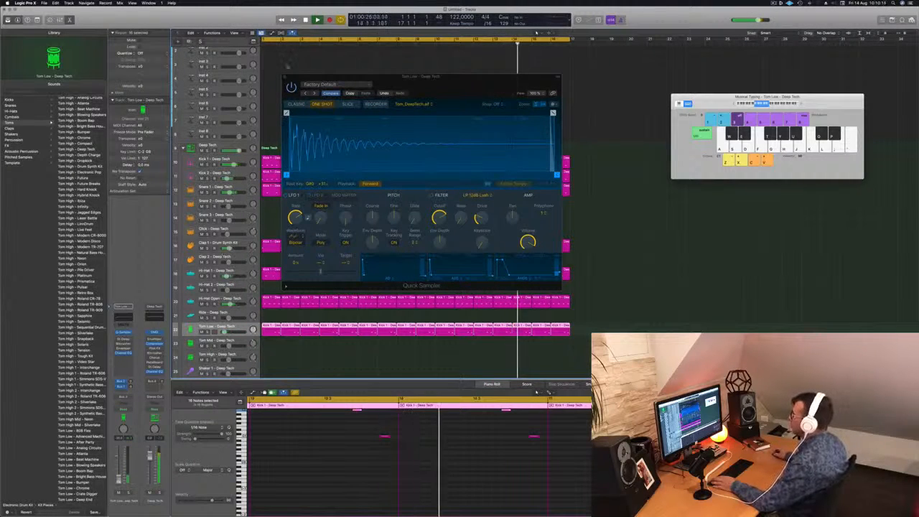
{"action": "left_click", "coordinate": [286, 76]}
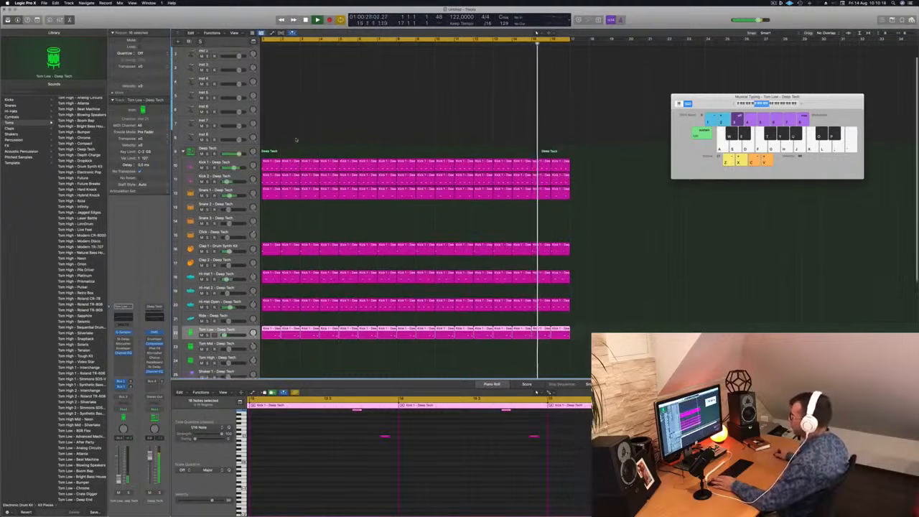
Step: Shrink the tracks to fit more in view, select the Inst 1 track and increase only its height
{"action": "scroll", "coordinate": [263, 67], "scroll_direction": "up", "scroll_amount": 2}
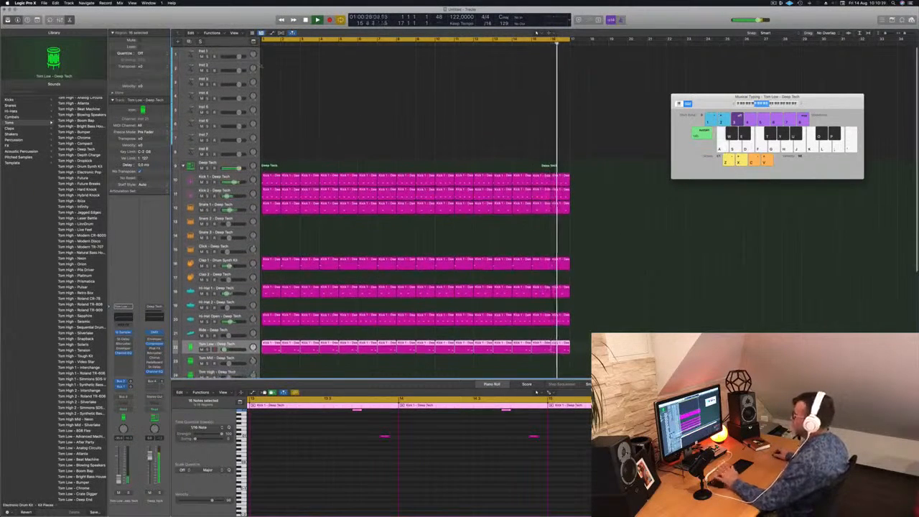
{"action": "left_click", "coordinate": [231, 55]}
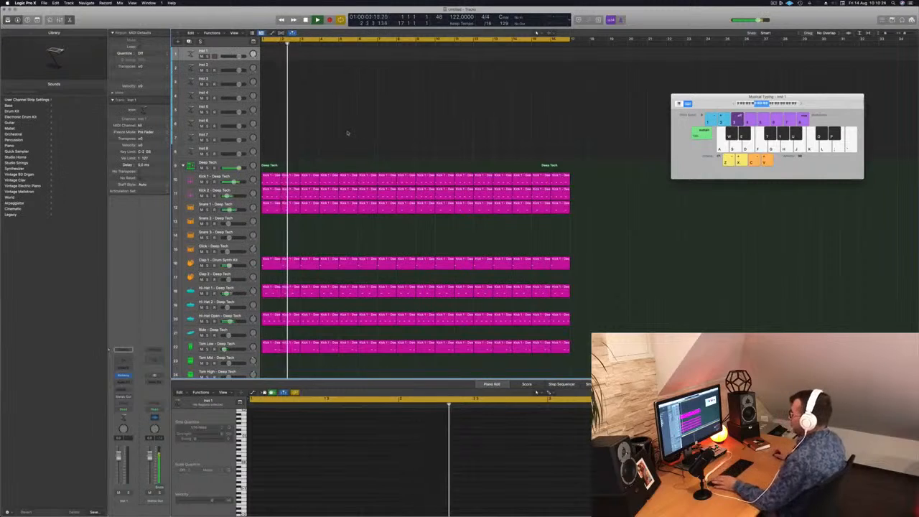
{"action": "scroll", "coordinate": [347, 133], "scroll_direction": "left", "scroll_amount": 1}
{"action": "scroll", "coordinate": [348, 134], "scroll_direction": "down", "scroll_amount": 1}
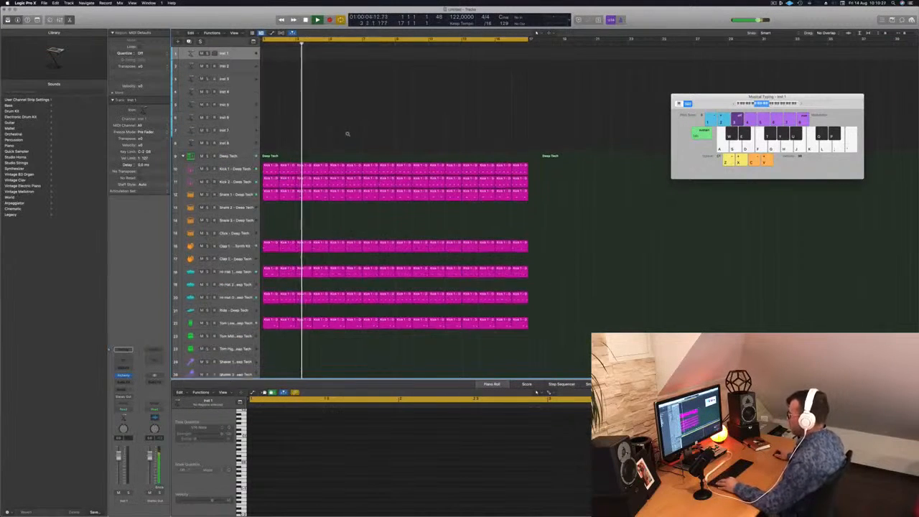
{"action": "scroll", "coordinate": [347, 134], "scroll_direction": "down", "scroll_amount": 1}
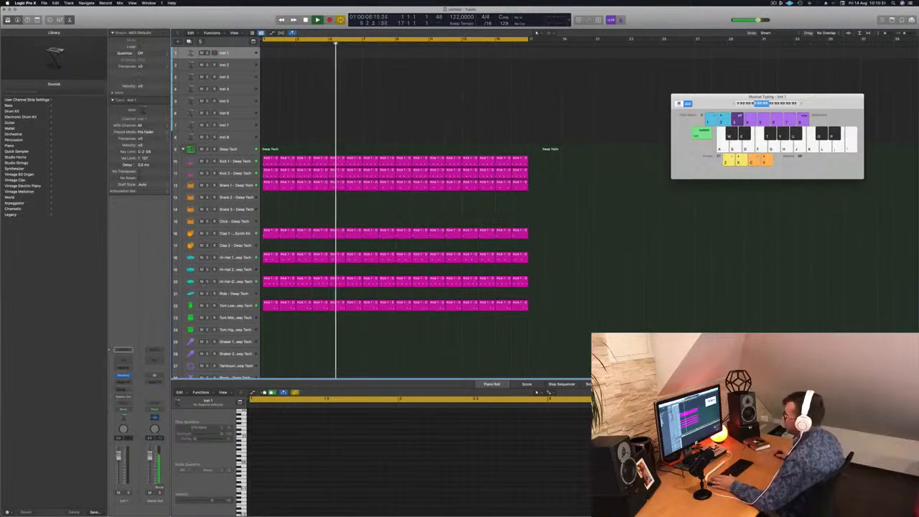
{"action": "left_click", "coordinate": [232, 282]}
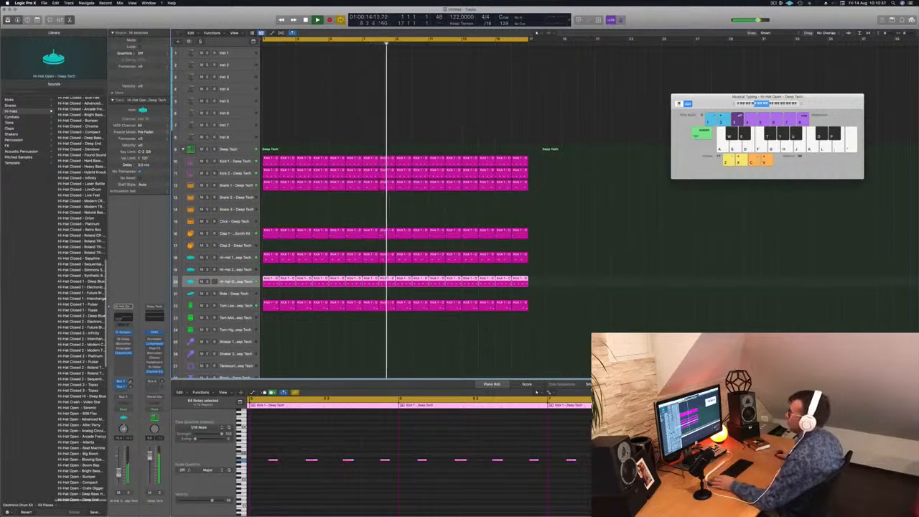
{"action": "left_click", "coordinate": [240, 54]}
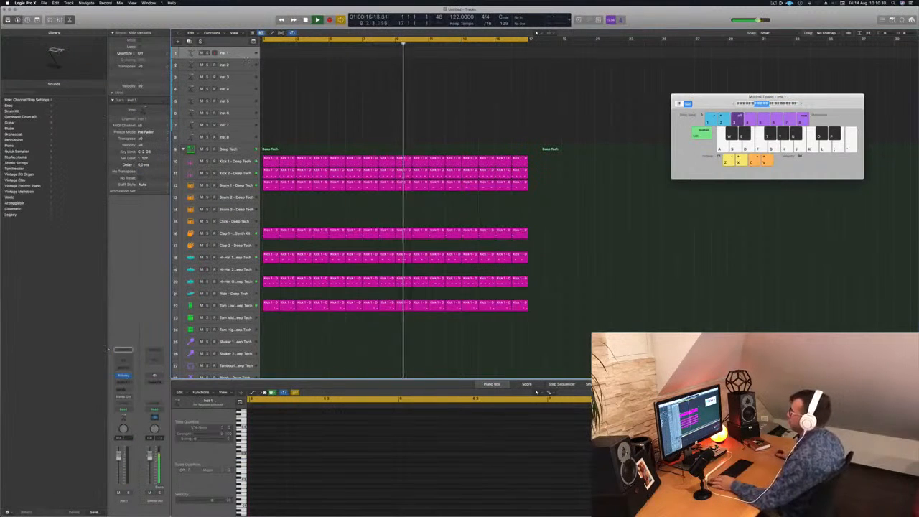
{"action": "left_click_drag", "start_coordinate": [242, 69], "coordinate": [243, 77]}
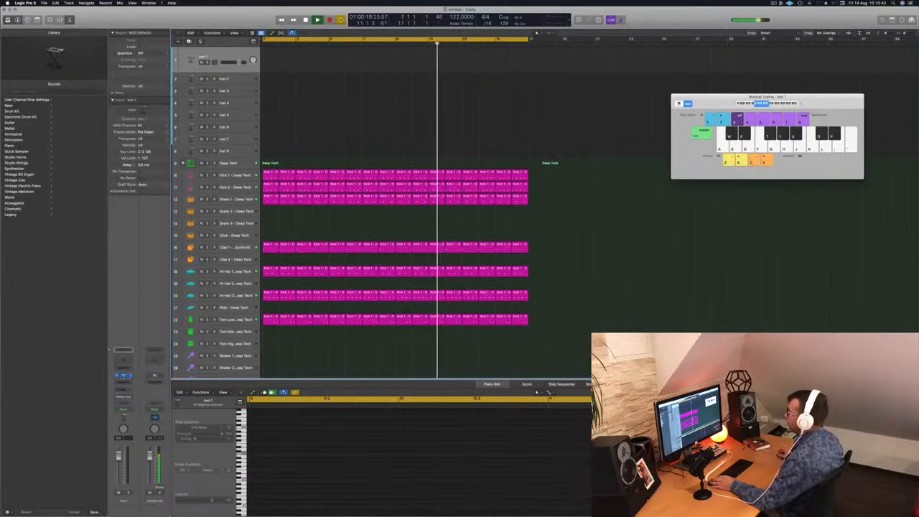
Step: Open the Alchemy synth on the Inst 1 track and place its window beside the Musical Typing keyboard
{"action": "left_click", "coordinate": [123, 375]}
{"action": "left_click_drag", "start_coordinate": [441, 80], "coordinate": [620, 135]}
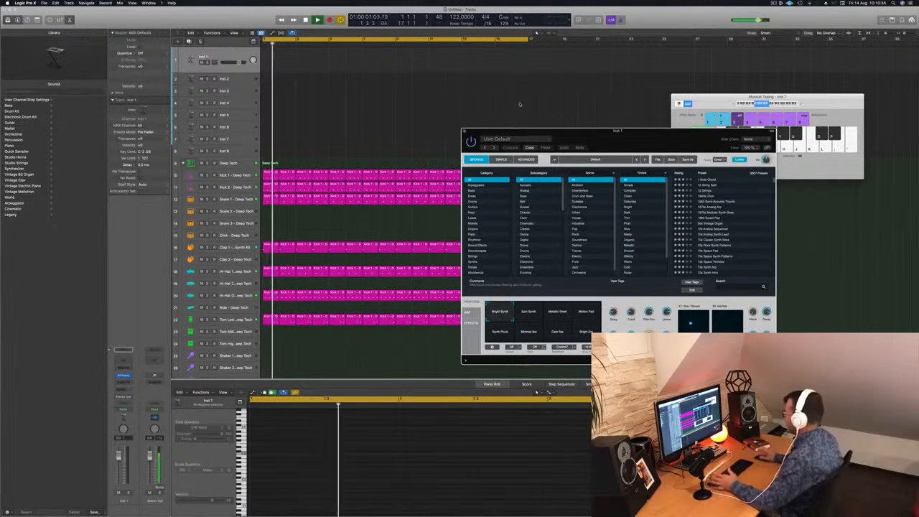
{"action": "left_click_drag", "start_coordinate": [623, 133], "coordinate": [513, 117]}
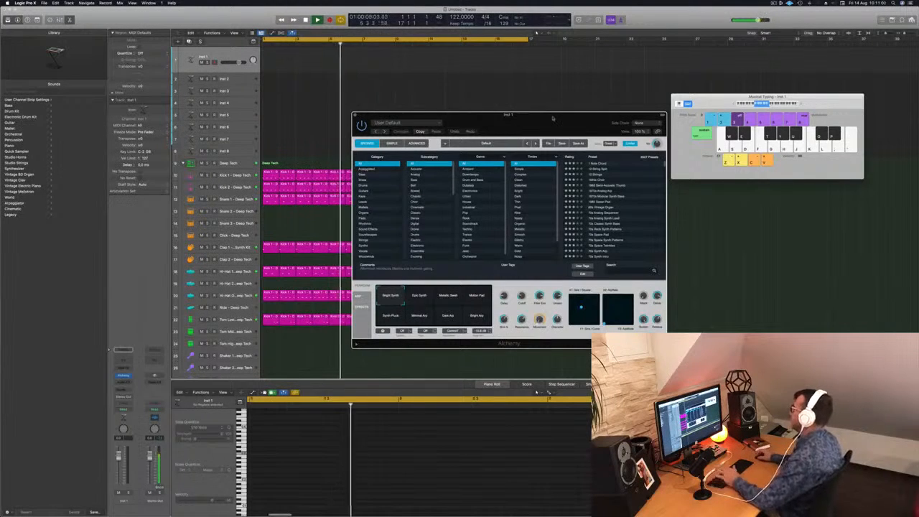
{"action": "left_click_drag", "start_coordinate": [552, 120], "coordinate": [554, 127]}
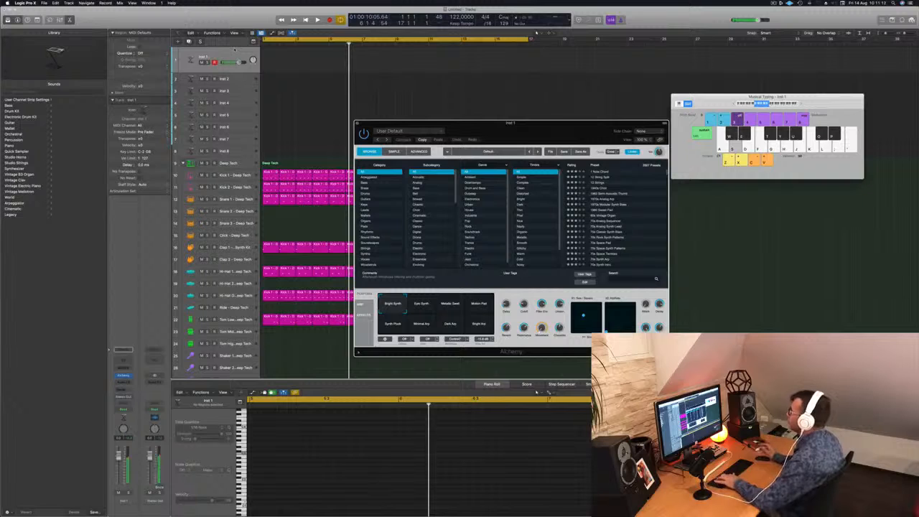
Step: Filter the Alchemy presets to the Bass category, load Agile Synth Bass and start playback to audition it
{"action": "left_click", "coordinate": [365, 183]}
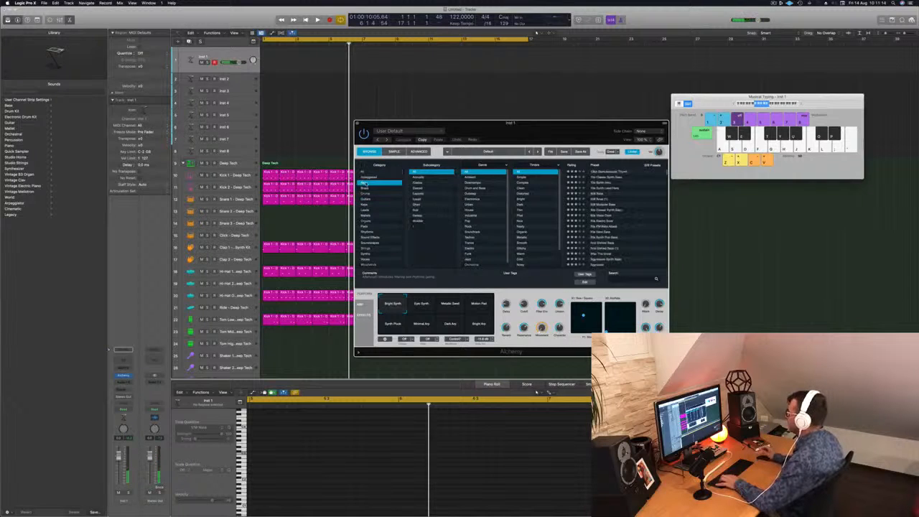
{"action": "scroll", "coordinate": [634, 193], "scroll_direction": "down", "scroll_amount": 5}
{"action": "left_click", "coordinate": [601, 202]}
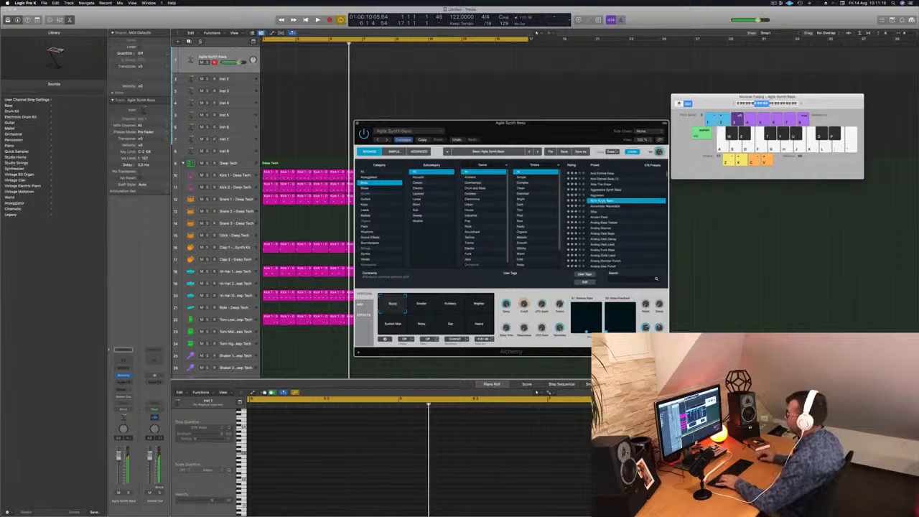
{"action": "key", "text": "space"}
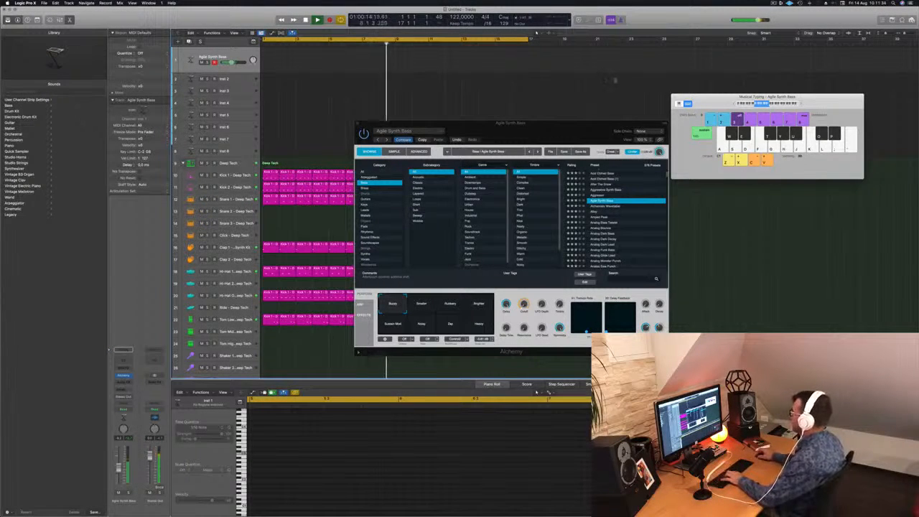
Step: Load the Alloy bass preset in Alchemy, play a few notes over the beat and try another of its performance variations
{"action": "left_click_drag", "start_coordinate": [575, 127], "coordinate": [484, 109]}
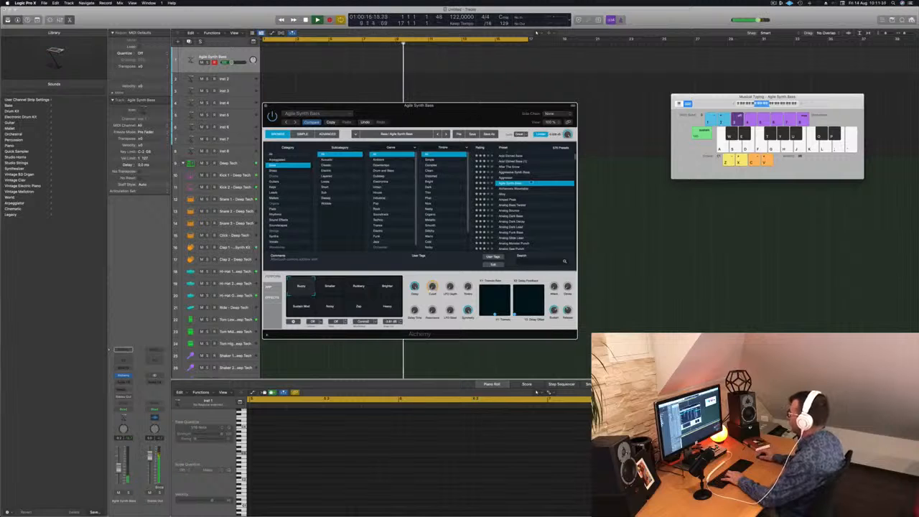
{"action": "left_click", "coordinate": [502, 194]}
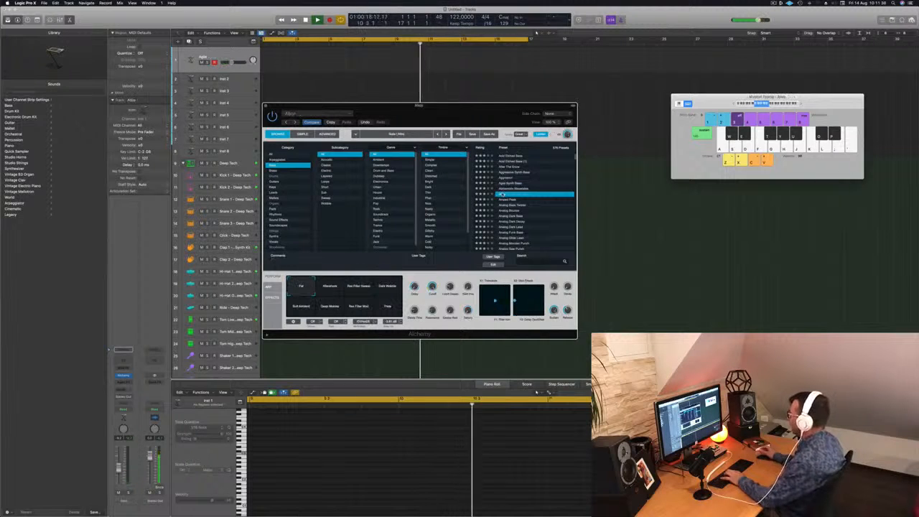
{"action": "key", "text": "j"}
{"action": "key", "text": "d"}
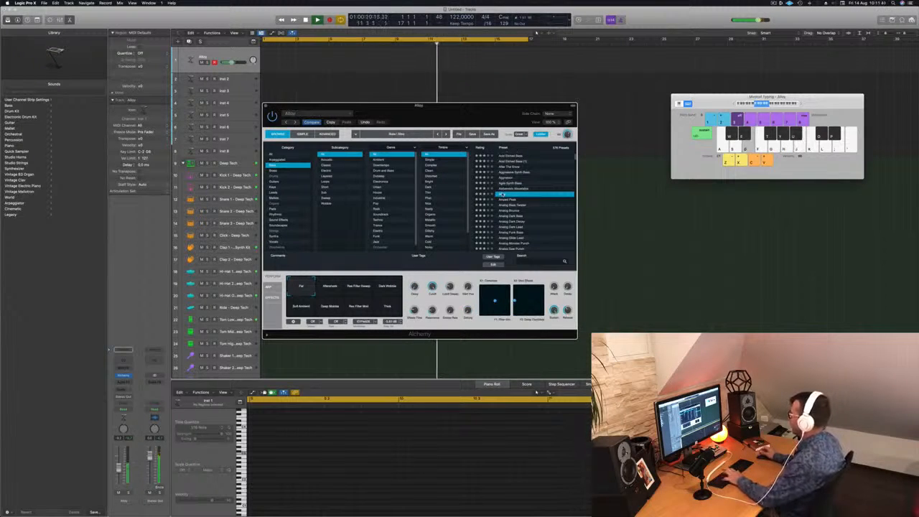
{"action": "left_click_drag", "start_coordinate": [438, 106], "coordinate": [597, 128]}
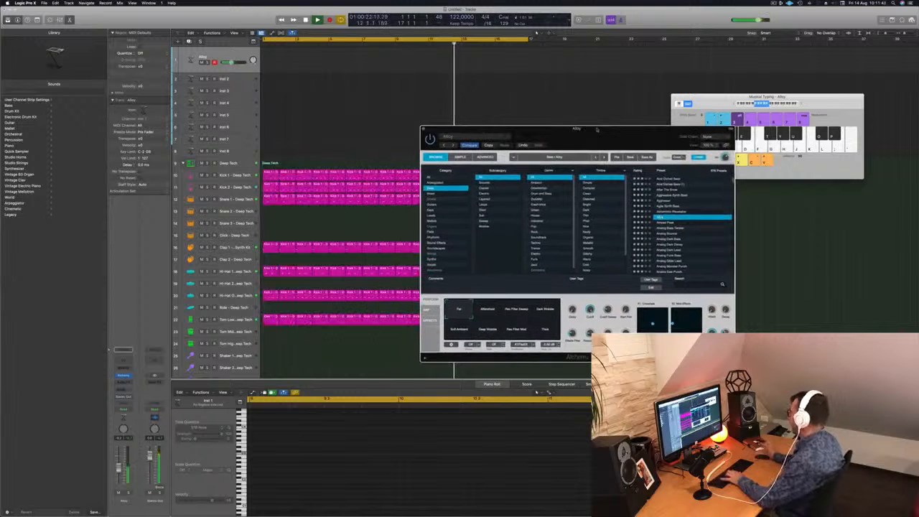
{"action": "left_click", "coordinate": [518, 310]}
Step: Step through the Alchemy bass presets to Analog Bounce and choose its Sub Click variation
{"action": "key", "text": "Down"}
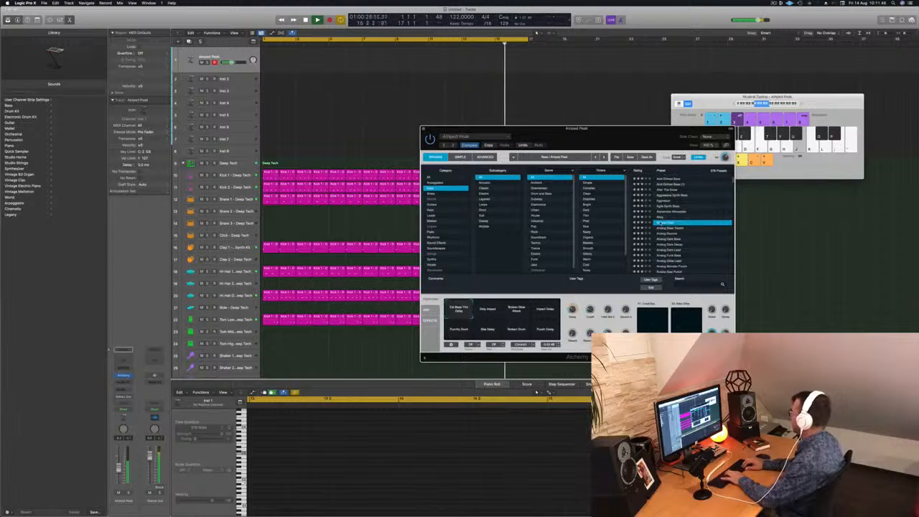
{"action": "key", "text": "Down"}
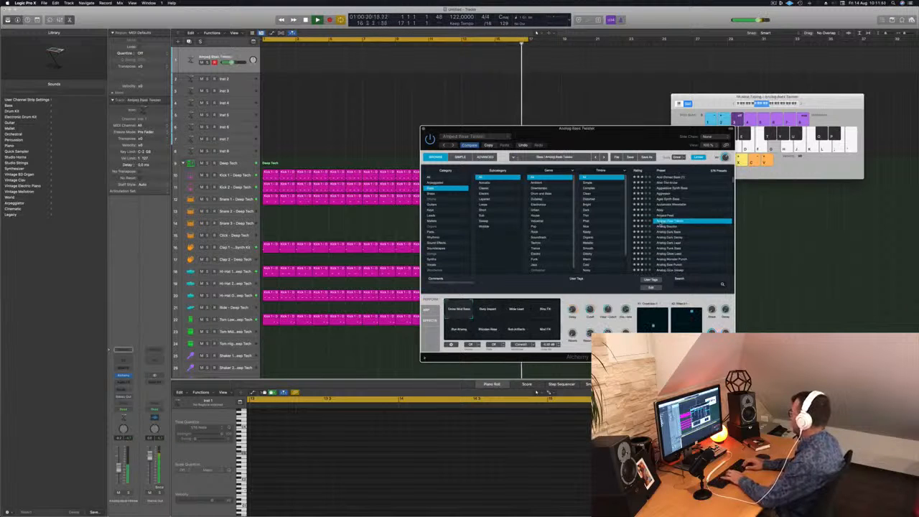
{"action": "key", "text": "Down"}
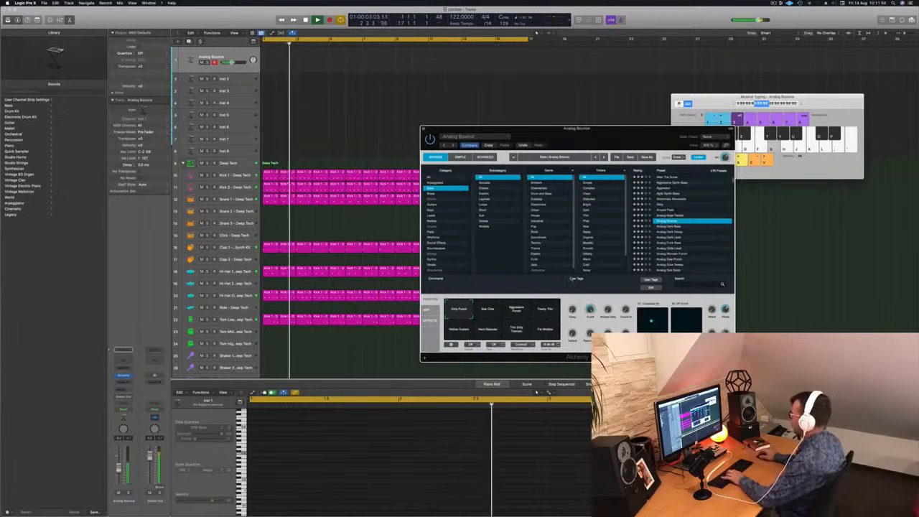
{"action": "left_click", "coordinate": [482, 313]}
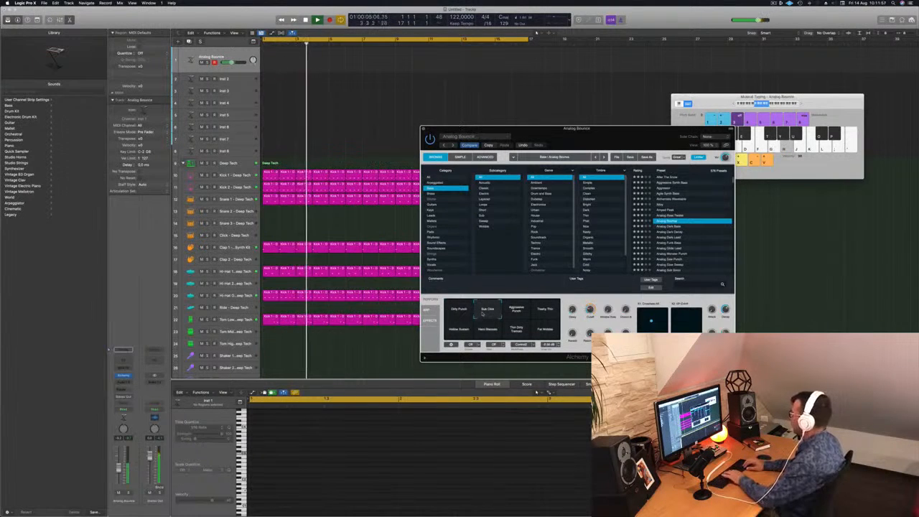
Step: Try the bass presets up to Analog Slow Sweep and return to Analog Bounce with the Sub Click variation
{"action": "key", "text": "Down"}
{"action": "key", "text": "Down"}
{"action": "key", "text": "Down"}
{"action": "key", "text": "Down"}
{"action": "key", "text": "Down"}
{"action": "key", "text": "Down"}
{"action": "key", "text": "Down"}
{"action": "key", "text": "Down"}
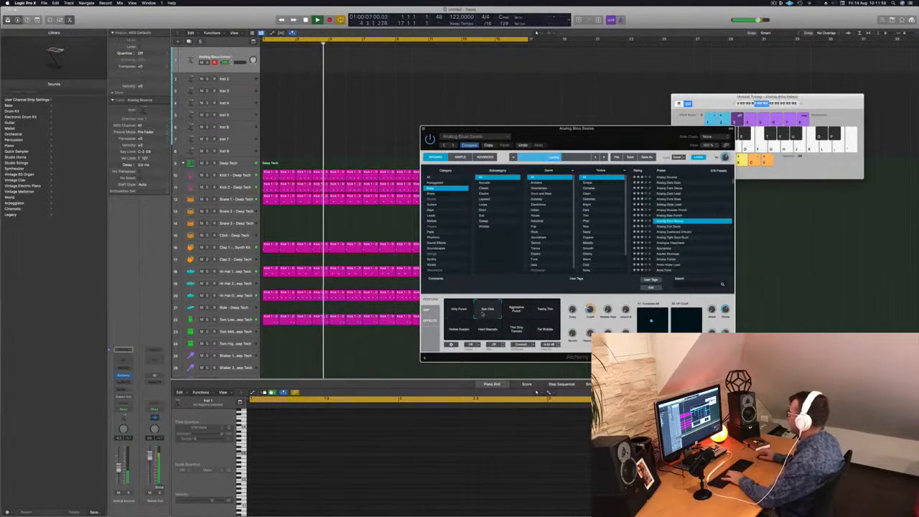
{"action": "key", "text": "Up"}
{"action": "key", "text": "Up"}
{"action": "key", "text": "Up"}
{"action": "key", "text": "Up"}
{"action": "key", "text": "Up"}
{"action": "key", "text": "Up"}
{"action": "key", "text": "Up"}
{"action": "key", "text": "Up"}
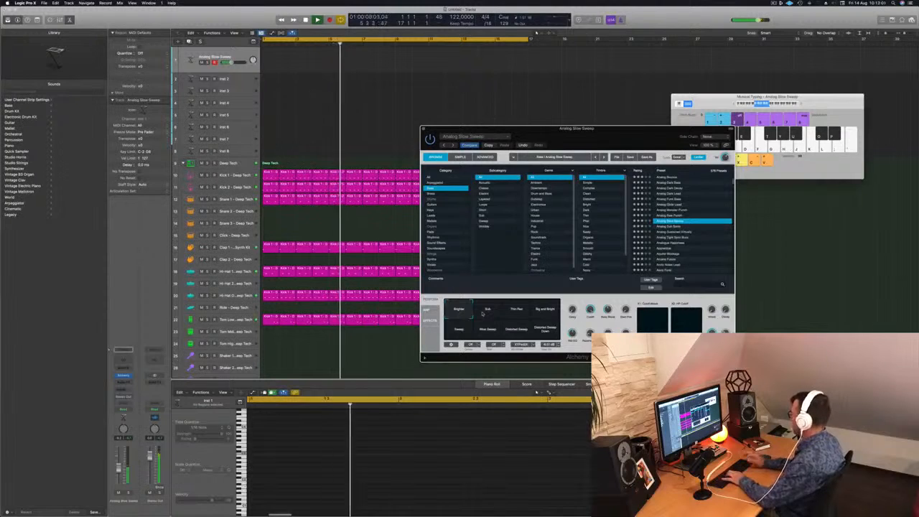
{"action": "left_click", "coordinate": [483, 314]}
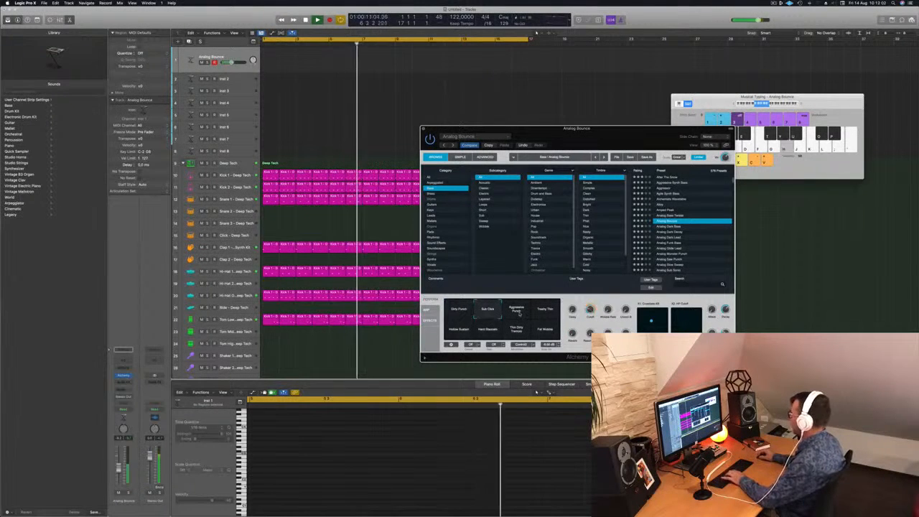
Step: Audition the remaining Analog Bounce variations from Aggressive Punch through Hollow Sustain and Hard Staccato to Fat Wobble
{"action": "left_click", "coordinate": [517, 313]}
{"action": "left_click", "coordinate": [540, 313]}
{"action": "left_click", "coordinate": [462, 329]}
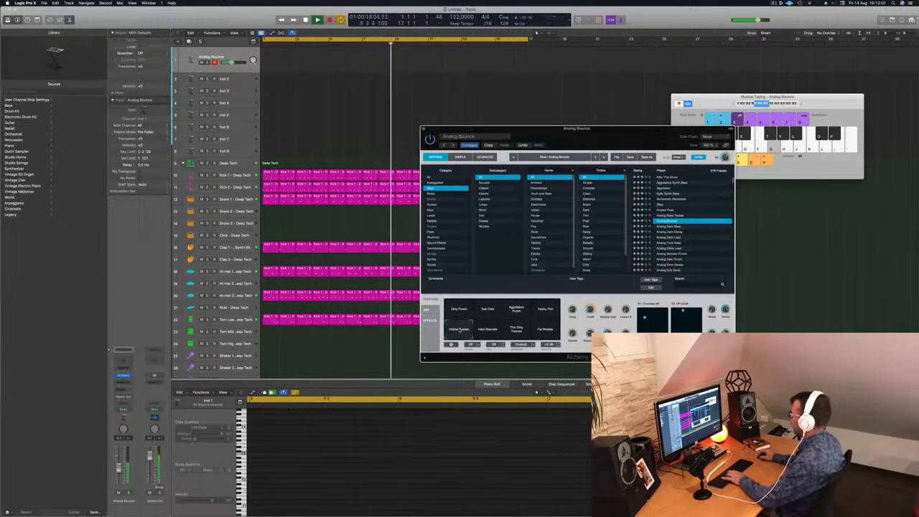
{"action": "left_click", "coordinate": [488, 329]}
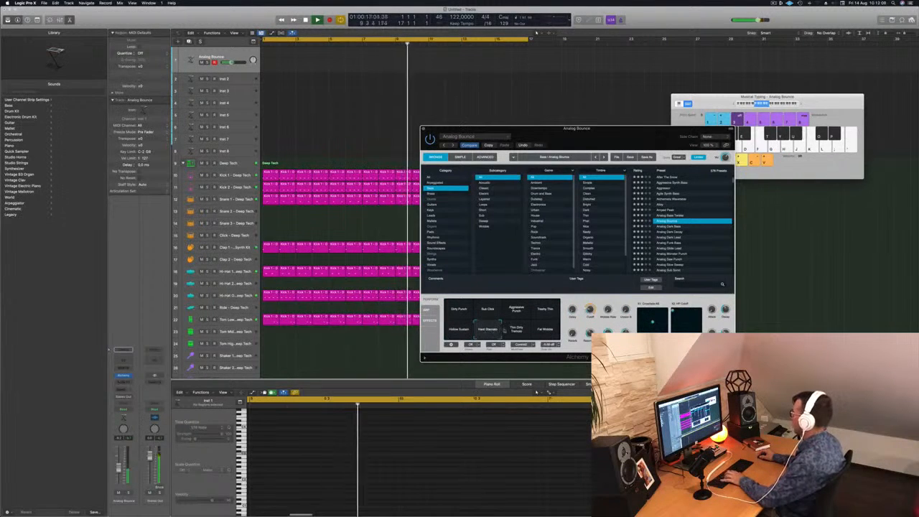
{"action": "left_click", "coordinate": [516, 329]}
{"action": "left_click", "coordinate": [546, 329]}
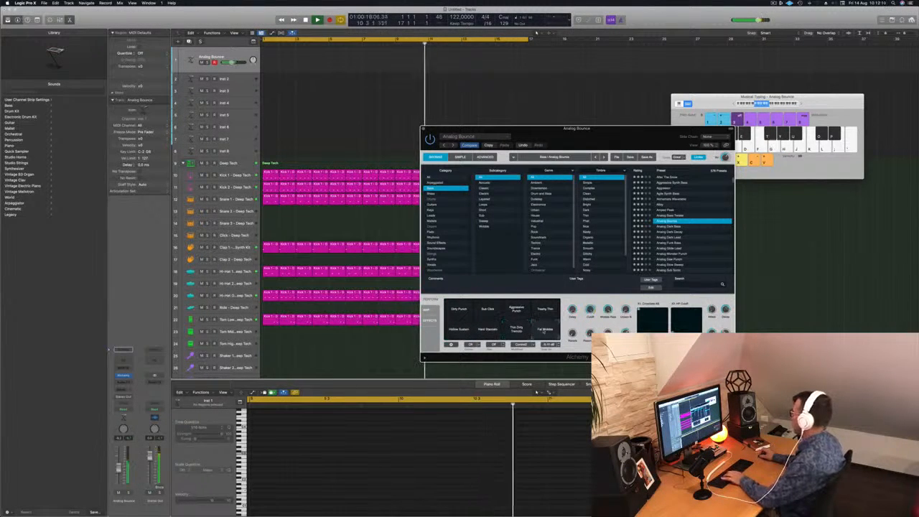
Step: Load the Analog Dark Bass preset in Alchemy and record a slow bass line over the beat with Musical Typing
{"action": "scroll", "coordinate": [691, 215], "scroll_direction": "down", "scroll_amount": 2}
{"action": "left_click", "coordinate": [667, 203]}
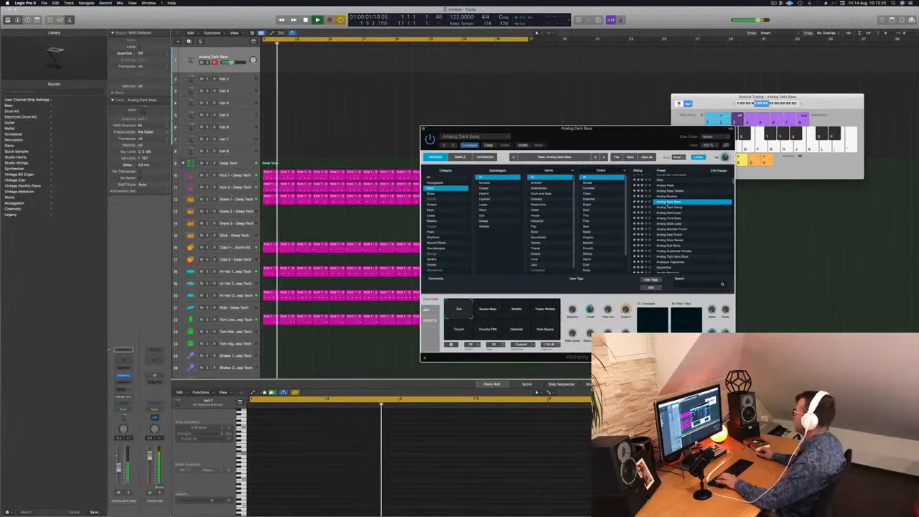
{"action": "left_click", "coordinate": [734, 105]}
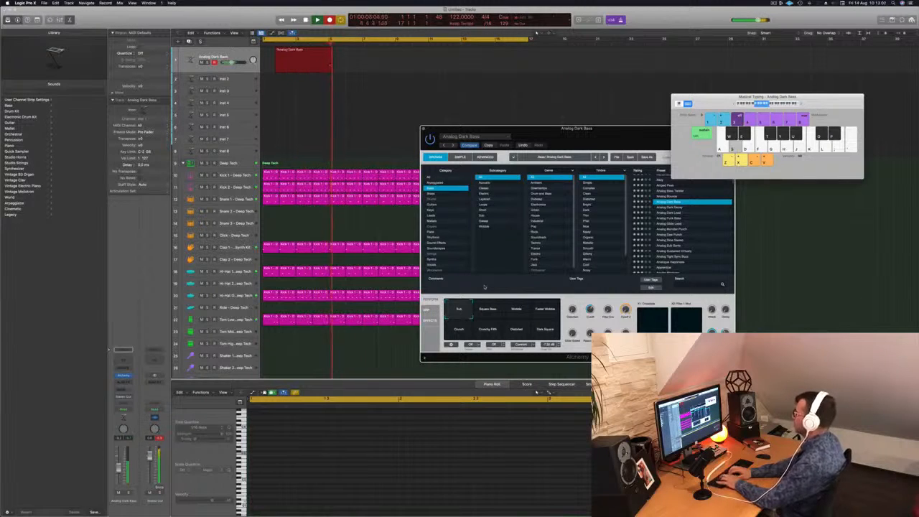
{"action": "key", "text": "d"}
{"action": "key", "text": "f"}
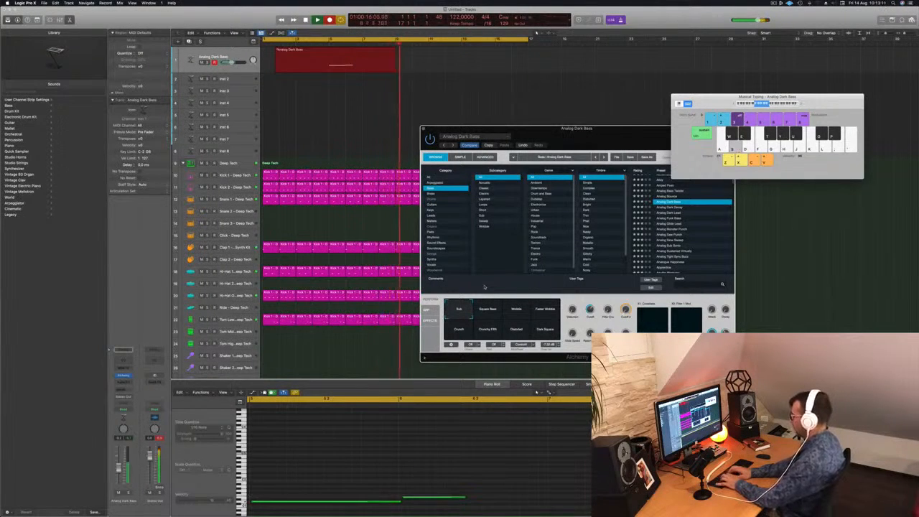
{"action": "key", "text": "g"}
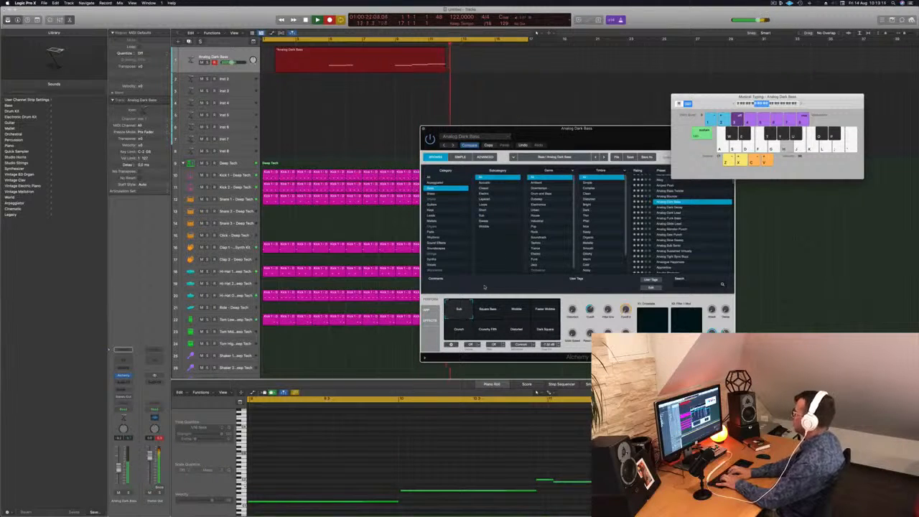
{"action": "key", "text": "space"}
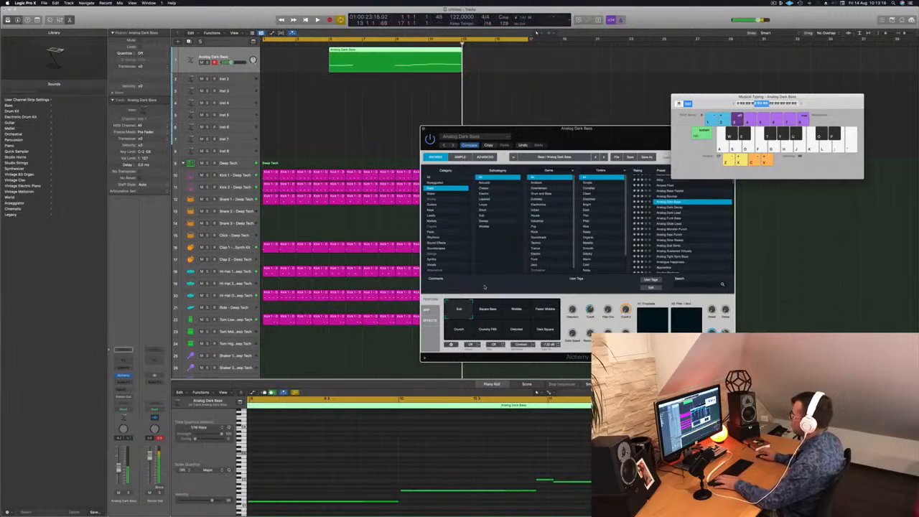
{"action": "key", "text": "space"}
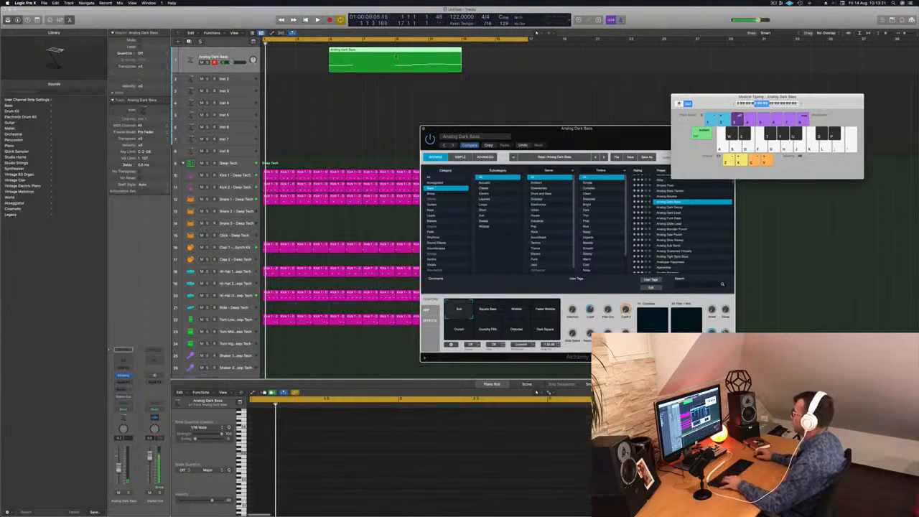
{"action": "left_click", "coordinate": [332, 51]}
{"action": "left_click_drag", "start_coordinate": [332, 54], "coordinate": [391, 56]}
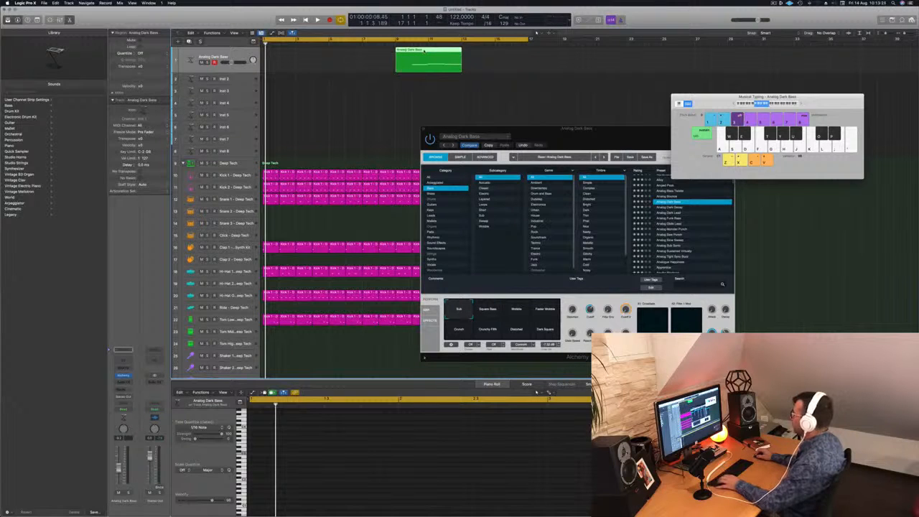
{"action": "key", "text": "super+z"}
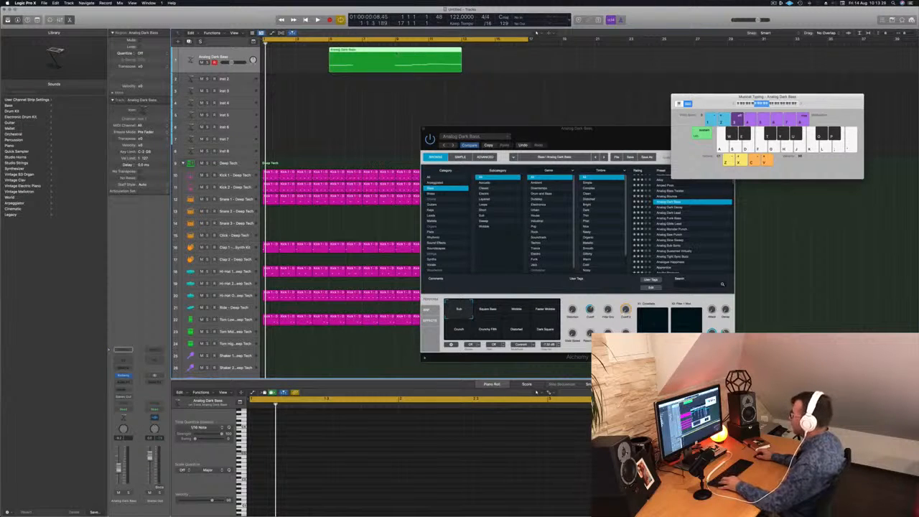
Step: Split the recorded bass region and its crossing notes at bar 9, keeping only the second part and moving it to bar 1
{"action": "left_click", "coordinate": [395, 52], "text": "super"}
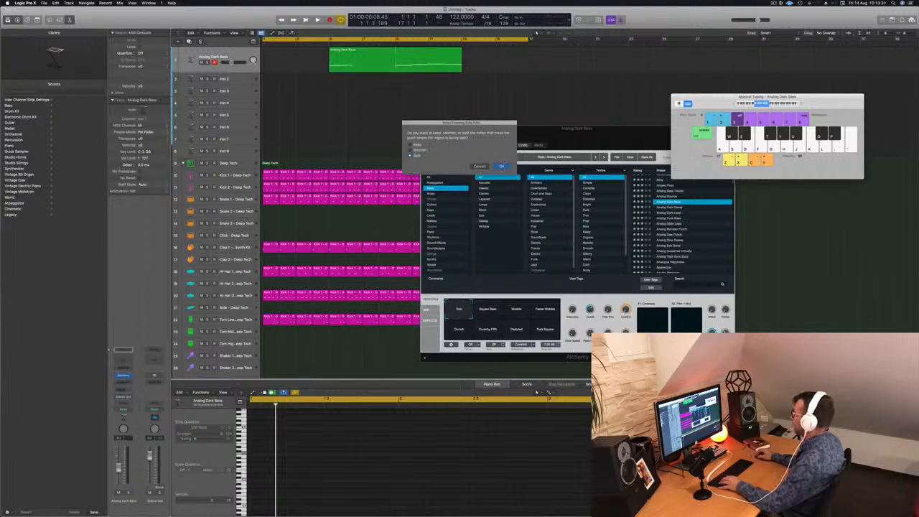
{"action": "left_click", "coordinate": [501, 166]}
{"action": "left_click_drag", "start_coordinate": [357, 55], "coordinate": [293, 55]}
Step: Replay the bass region and shift its short third note and the long note after it slightly earlier in the piano roll
{"action": "key", "text": "space"}
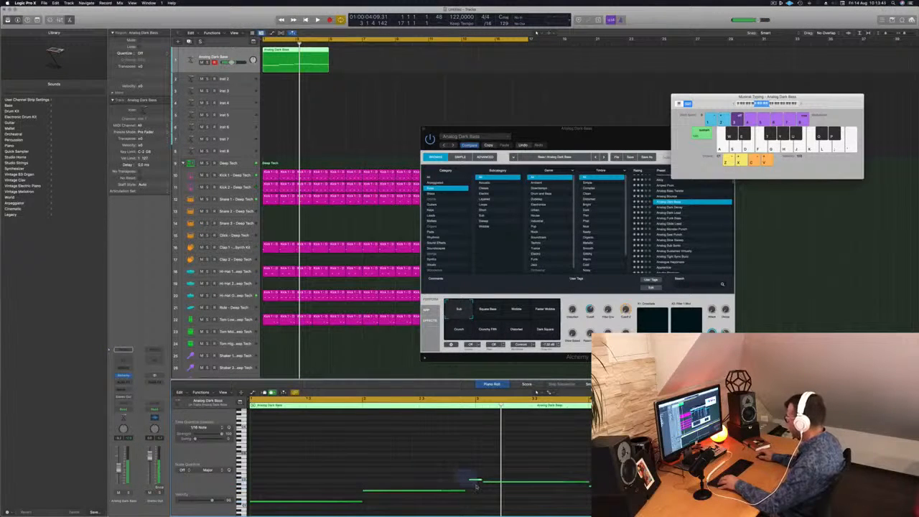
{"action": "key", "text": "Return"}
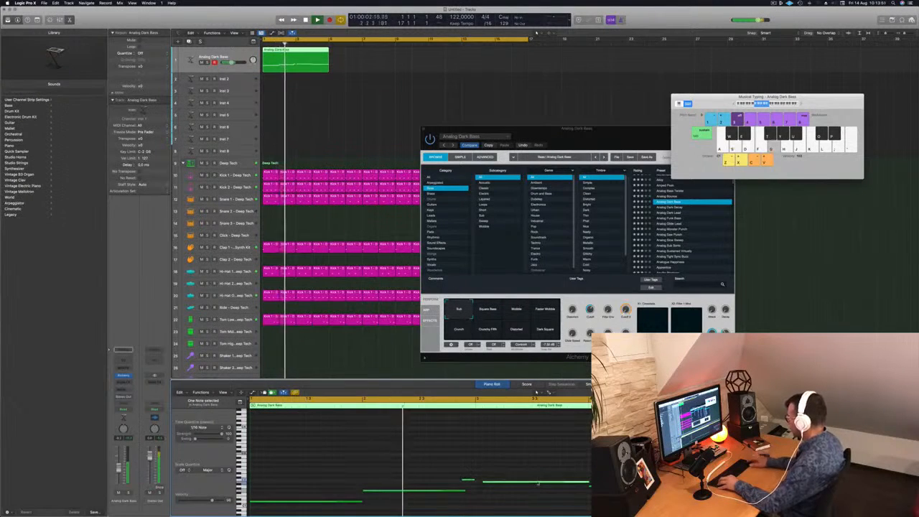
{"action": "key", "text": "Return"}
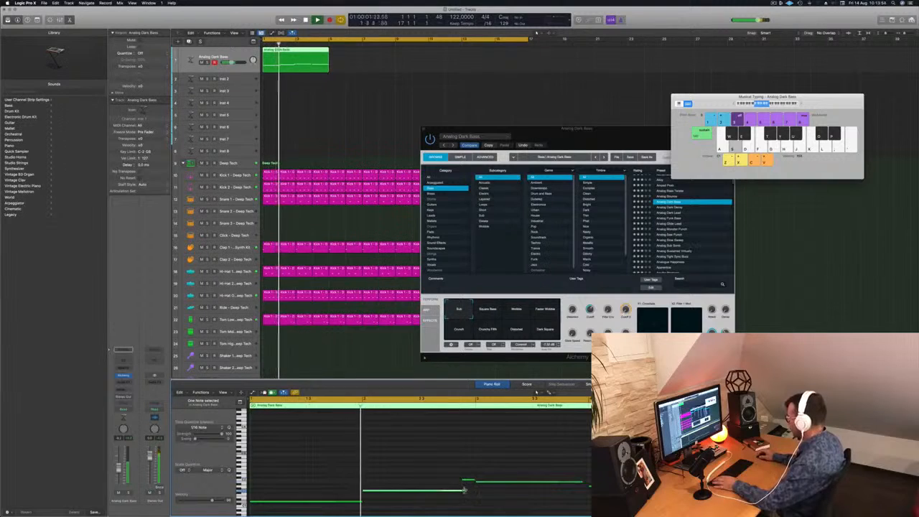
{"action": "key", "text": "Return"}
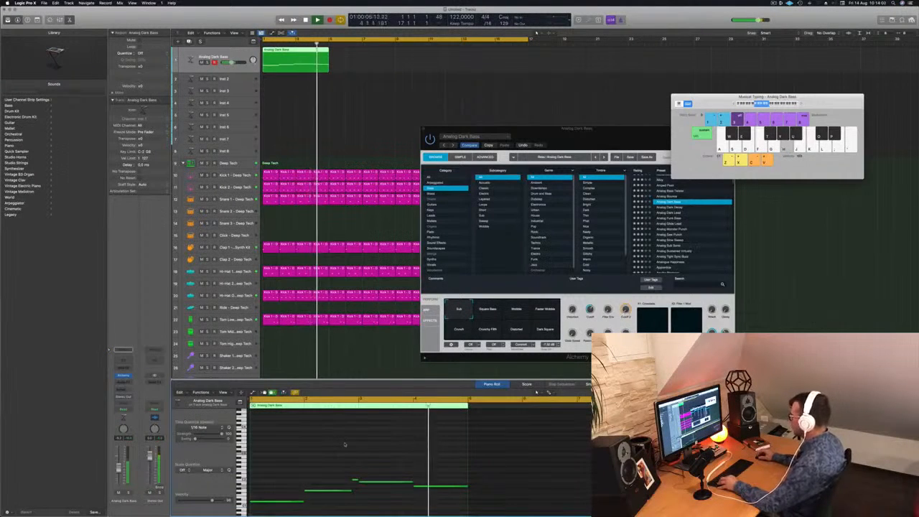
Step: Repeat the four-bar bass region until it fills all 16 bars and play it together with the beat
{"action": "left_click_drag", "start_coordinate": [291, 57], "coordinate": [433, 56]}
{"action": "key", "text": "space"}
{"action": "left_click_drag", "start_coordinate": [578, 139], "coordinate": [513, 125]}
{"action": "key", "text": "space"}
{"action": "key", "text": "space"}
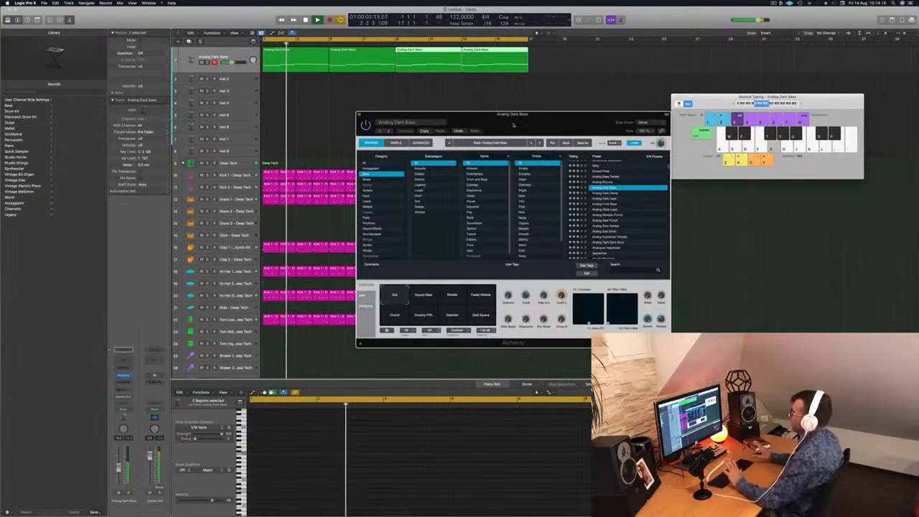
{"action": "key", "text": "k"}
{"action": "key", "text": "j"}
{"action": "left_click_drag", "start_coordinate": [466, 120], "coordinate": [488, 121]}
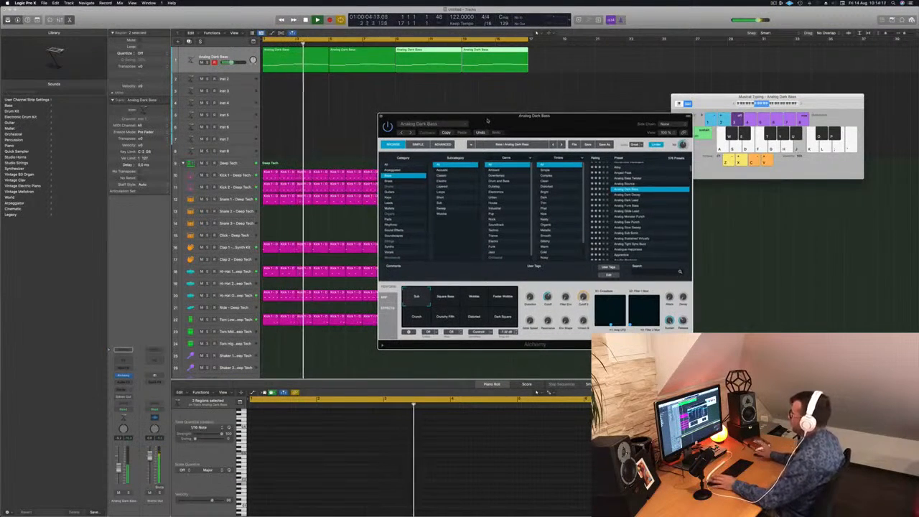
Step: Audition the Analog Dark Bass variations Wobble, Crunch, Crunchy Fifth and Dark Square while the loop plays
{"action": "key", "text": "space"}
{"action": "key", "text": "space"}
{"action": "left_click", "coordinate": [474, 297]}
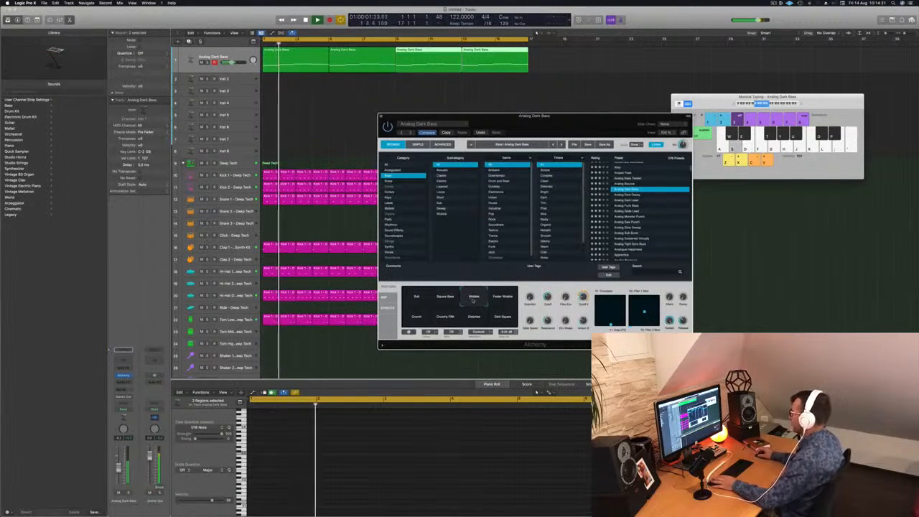
{"action": "left_click", "coordinate": [418, 316]}
{"action": "left_click", "coordinate": [440, 319]}
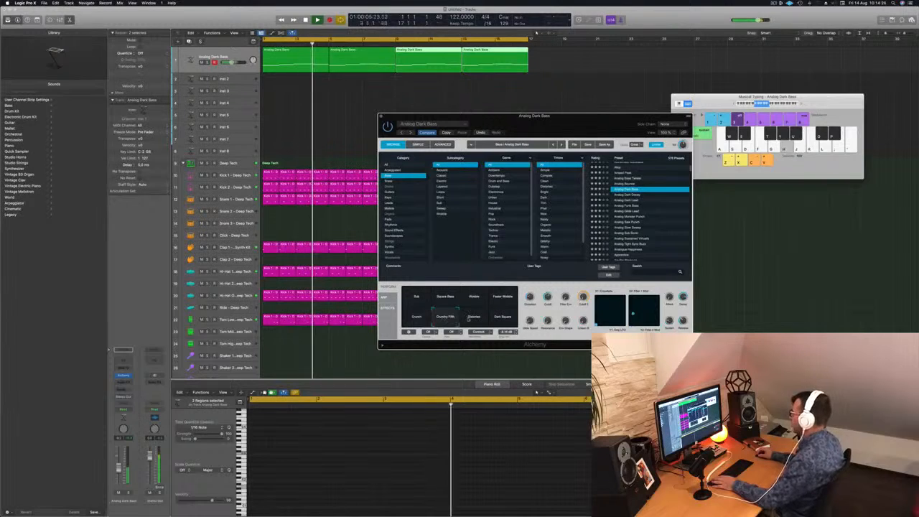
{"action": "key", "text": "Return"}
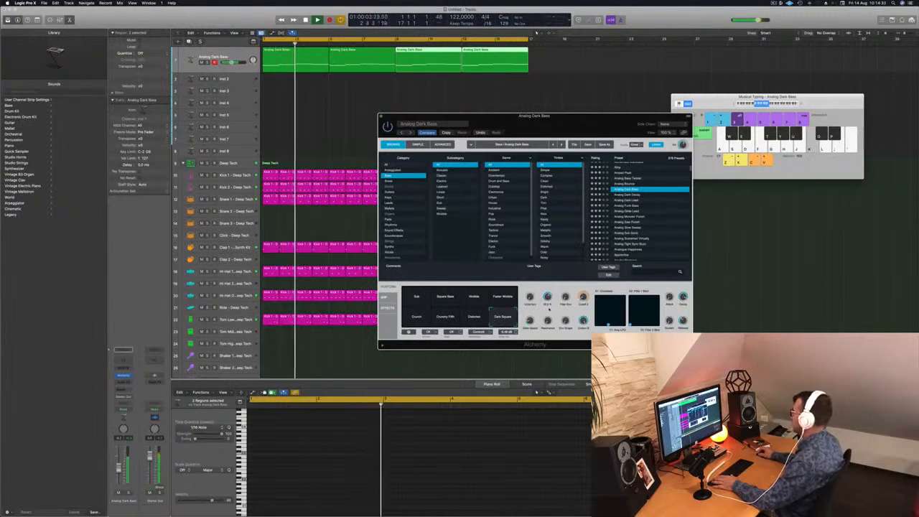
Step: Restart the loop and load the Analog Dark Decay preset in Alchemy
{"action": "key", "text": "Return"}
{"action": "left_click_drag", "start_coordinate": [445, 133], "coordinate": [418, 102]}
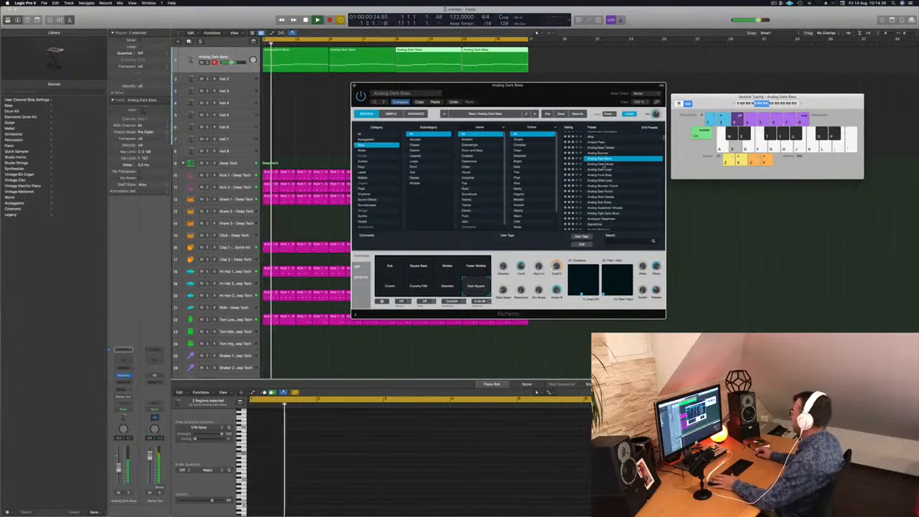
{"action": "left_click", "coordinate": [604, 165]}
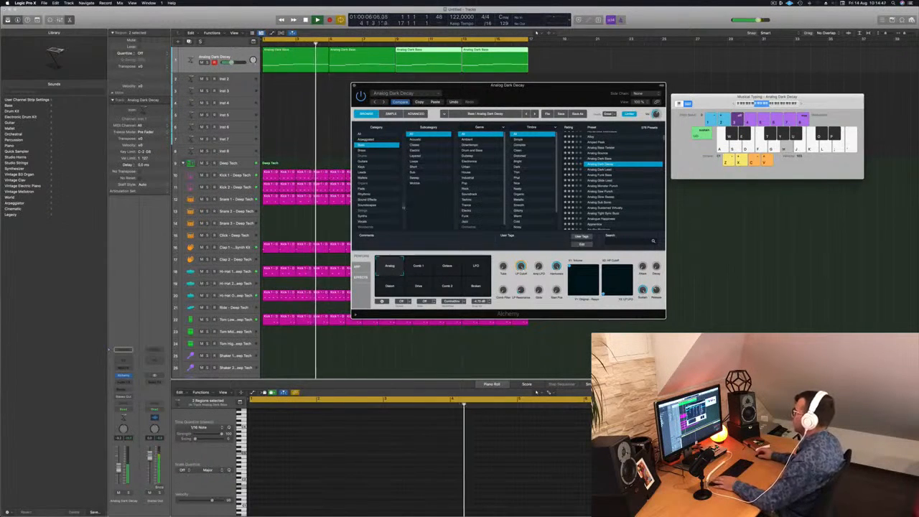
Step: Shorten the first note of the first bass region slightly so that it ends before the second note starts
{"action": "left_click", "coordinate": [294, 60]}
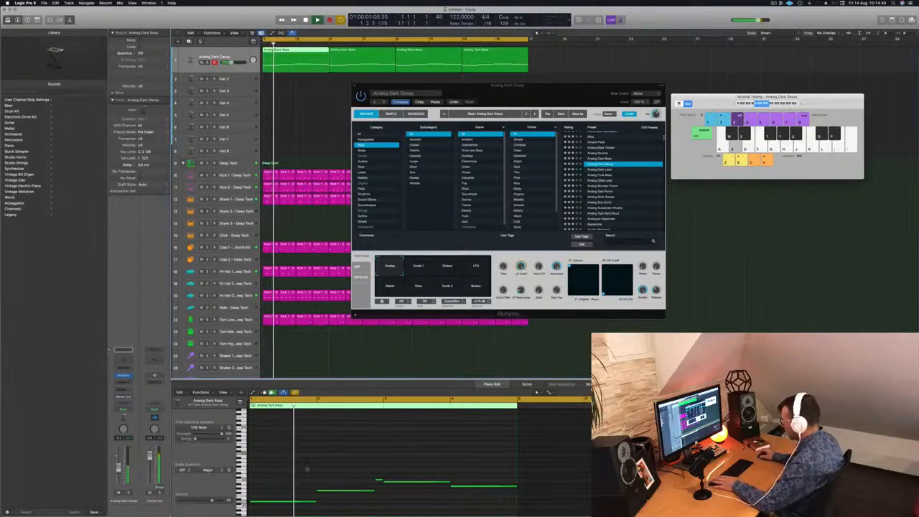
{"action": "key", "text": "super+Right"}
{"action": "key", "text": "super+Right"}
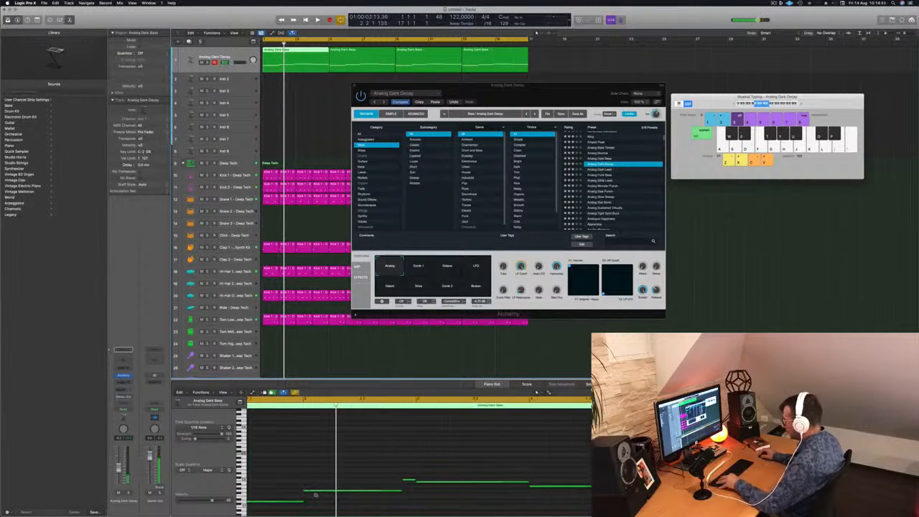
{"action": "left_click", "coordinate": [290, 501]}
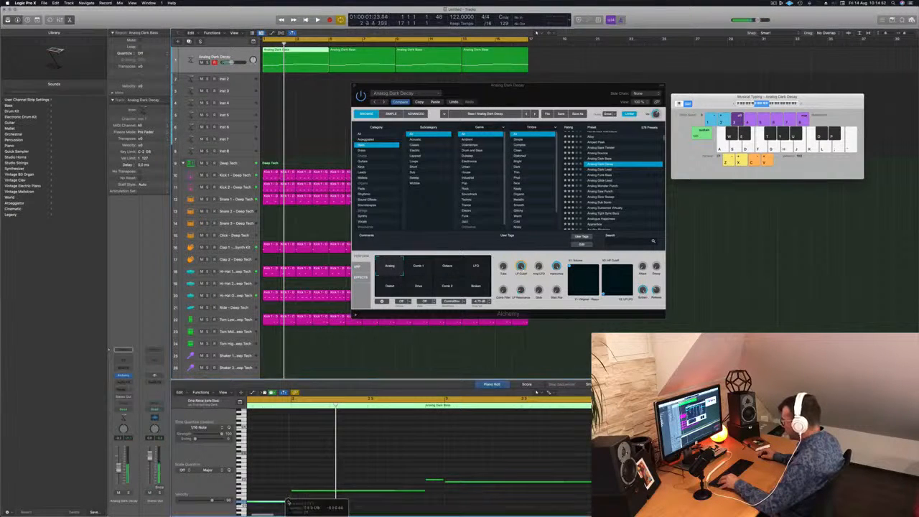
{"action": "key", "text": "space"}
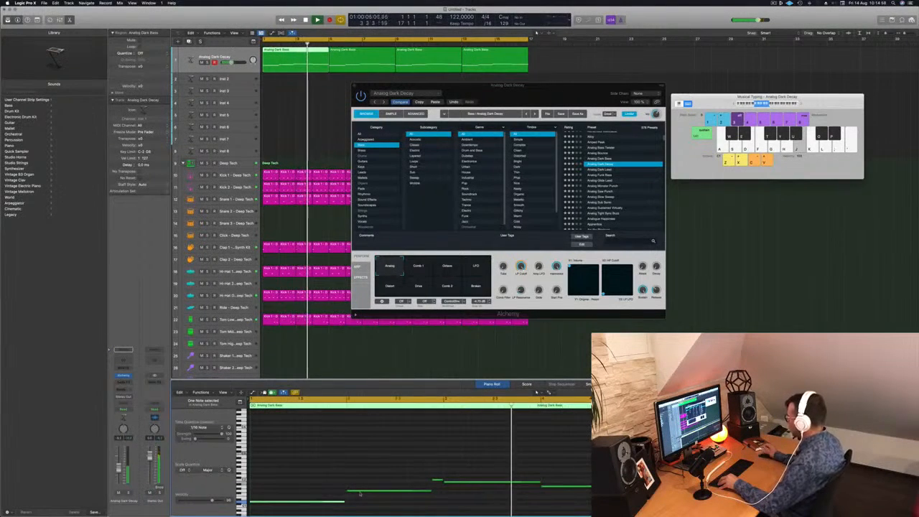
Step: Audition the Analog Dark Decay variations Octave, LFO, Distort, Drive, Comb 2 and Broken, and return to Analog
{"action": "key", "text": "Return"}
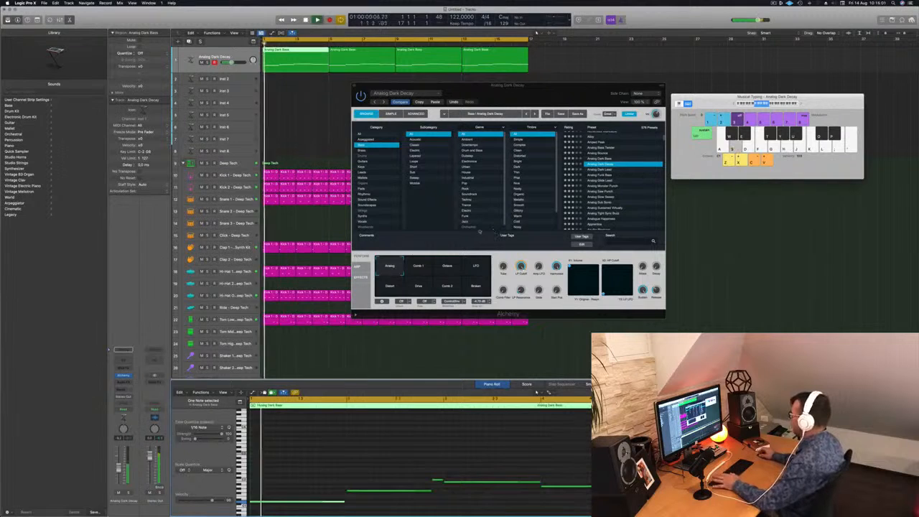
{"action": "left_click", "coordinate": [457, 270]}
{"action": "left_click", "coordinate": [475, 268]}
{"action": "left_click", "coordinate": [391, 285]}
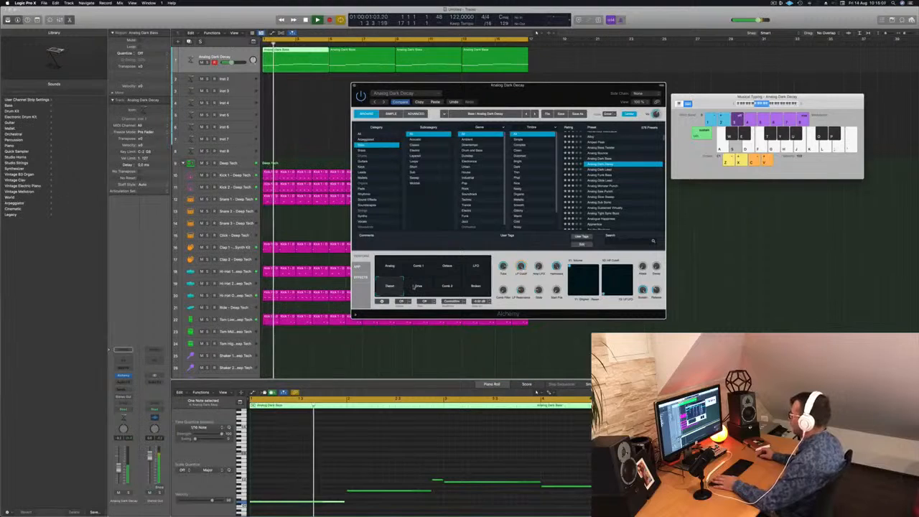
{"action": "left_click", "coordinate": [418, 287]}
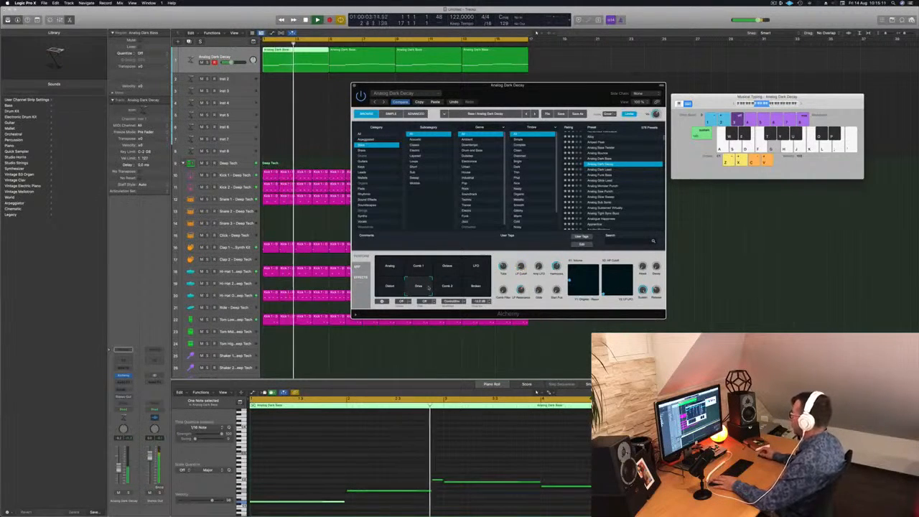
{"action": "left_click", "coordinate": [443, 288]}
{"action": "left_click", "coordinate": [477, 287]}
{"action": "left_click", "coordinate": [393, 267]}
Step: Replay the opening bars several times with the Analog variation and close the Alchemy window
{"action": "left_click_drag", "start_coordinate": [496, 86], "coordinate": [511, 70]}
{"action": "key", "text": "Return"}
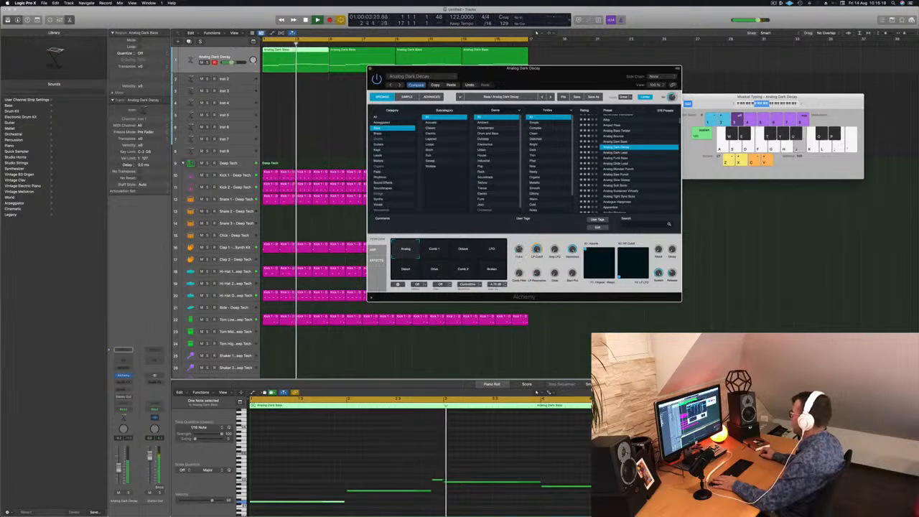
{"action": "key", "text": "Return"}
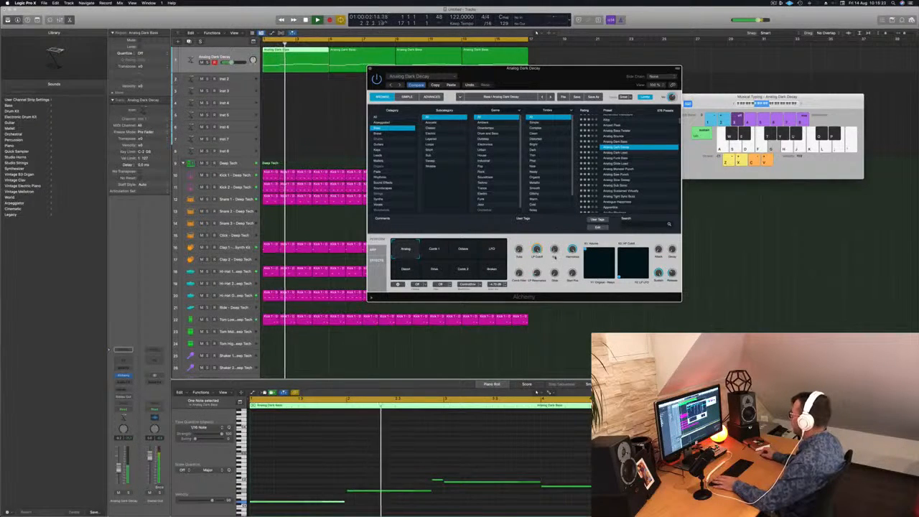
{"action": "key", "text": "Return"}
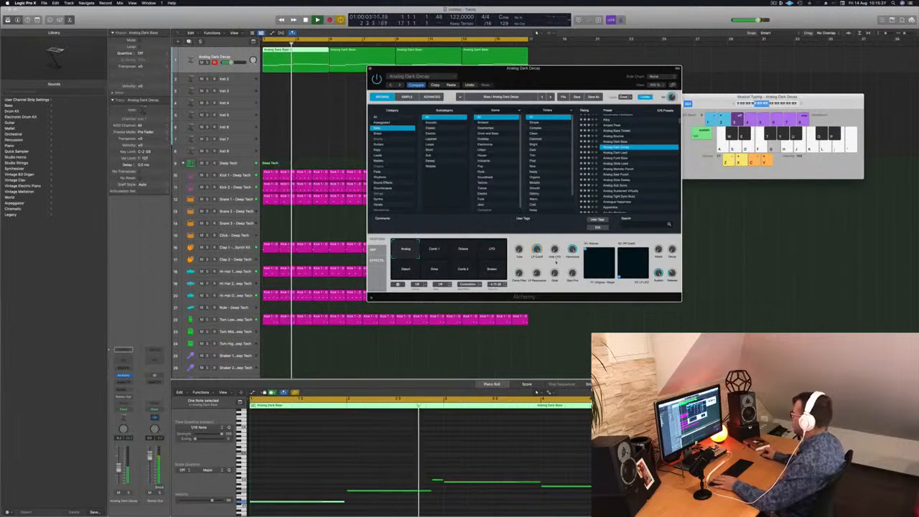
{"action": "left_click_drag", "start_coordinate": [555, 74], "coordinate": [534, 137]}
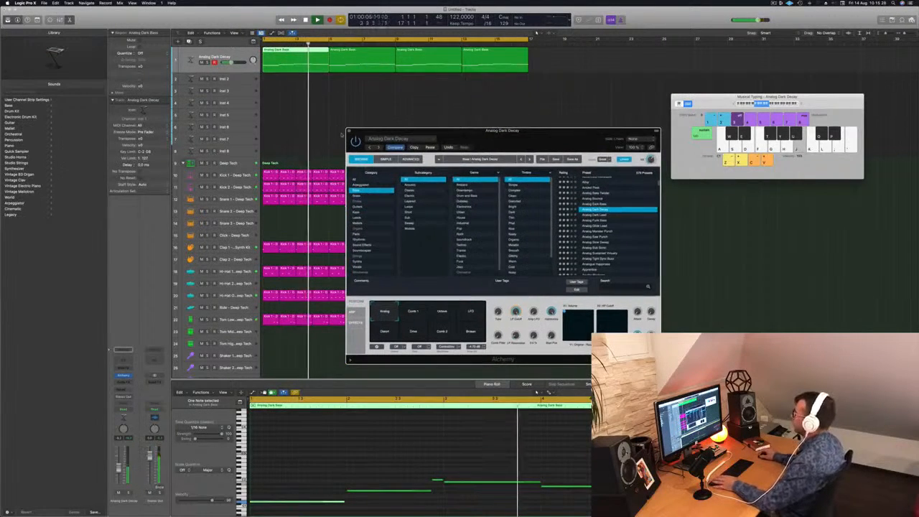
{"action": "left_click", "coordinate": [349, 132]}
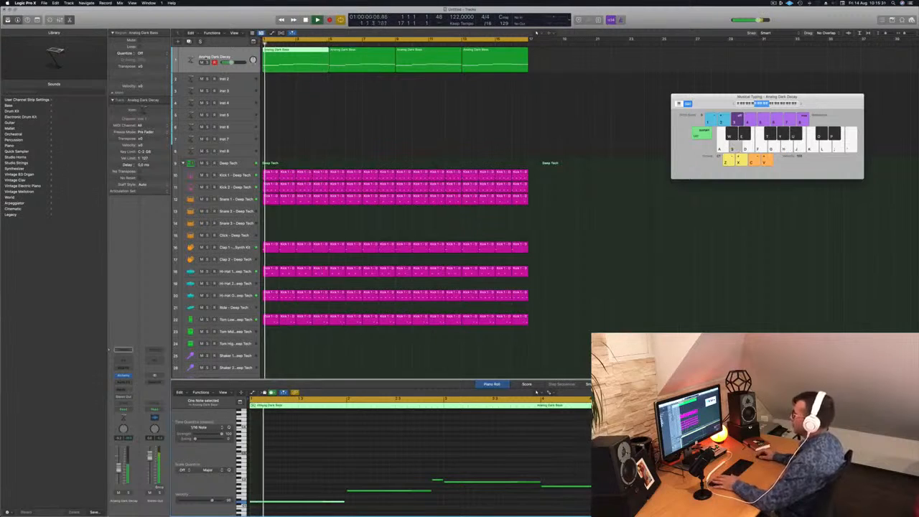
Step: Select all four bass regions on the Analog Dark Decay track and replay the beat from the start
{"action": "left_click", "coordinate": [196, 54]}
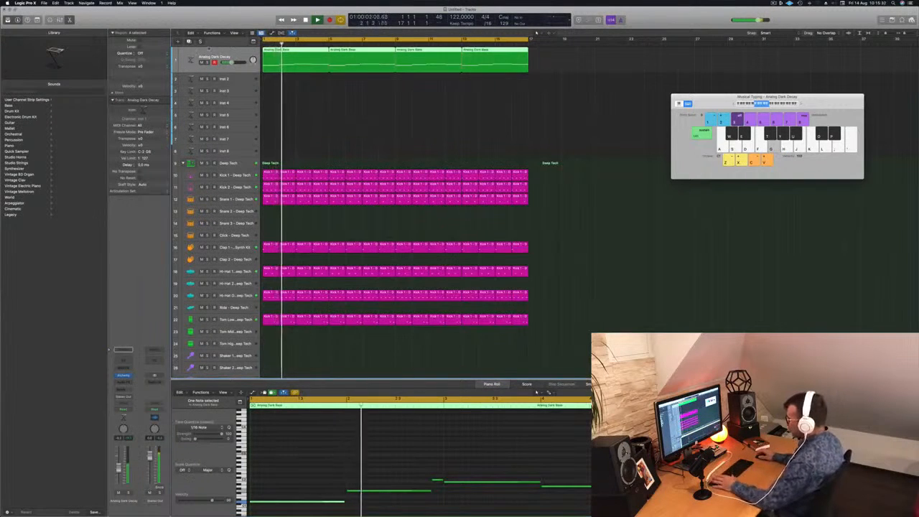
{"action": "key", "text": "Return"}
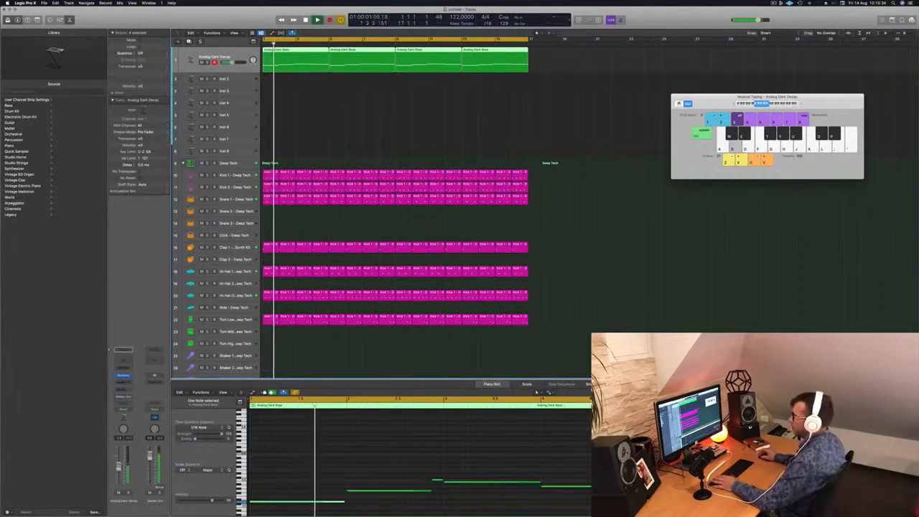
{"action": "key", "text": "space"}
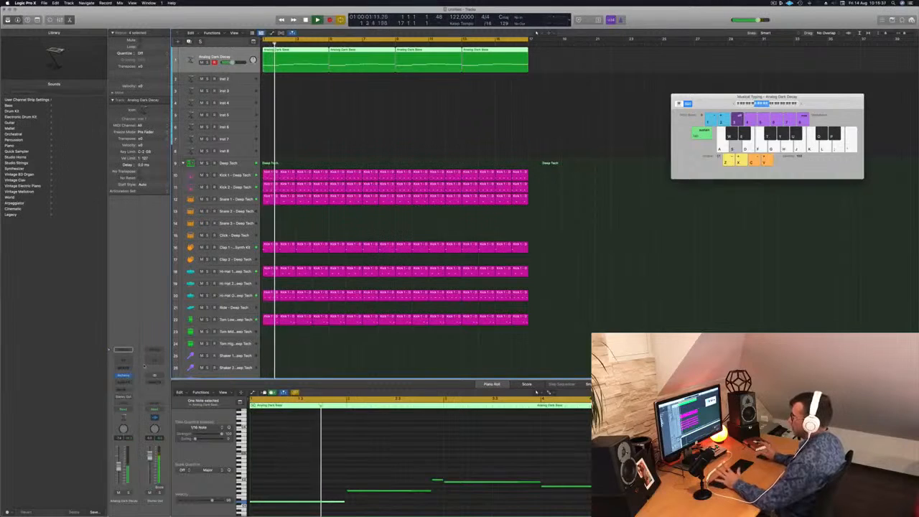
Step: Replay the opening bars from the start, reselect the four Analog Dark Decay regions and stop playback
{"action": "key", "text": "Return"}
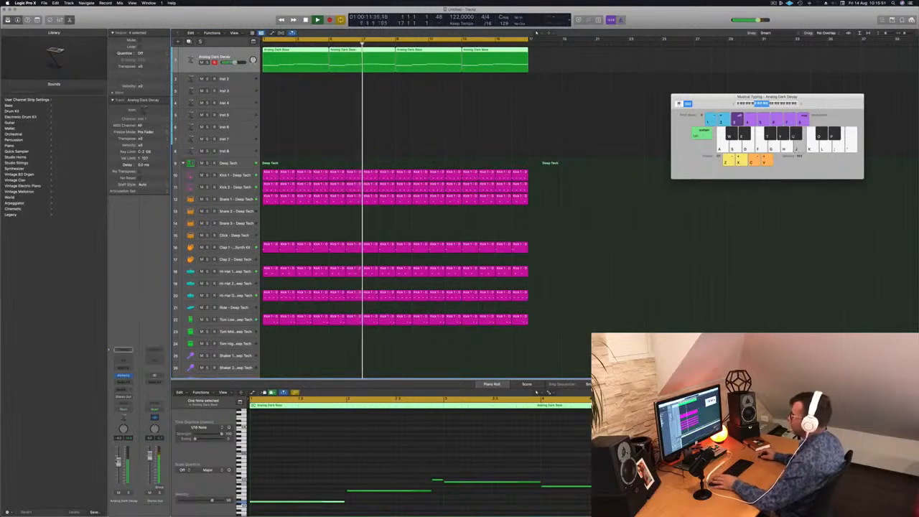
{"action": "key", "text": "Return"}
{"action": "key", "text": "space"}
{"action": "left_click_drag", "start_coordinate": [546, 64], "coordinate": [361, 50]}
{"action": "key", "text": "Delete"}
{"action": "left_click_drag", "start_coordinate": [416, 63], "coordinate": [378, 53]}
{"action": "left_click_drag", "start_coordinate": [317, 53], "coordinate": [445, 61]}
{"action": "key", "text": "space"}
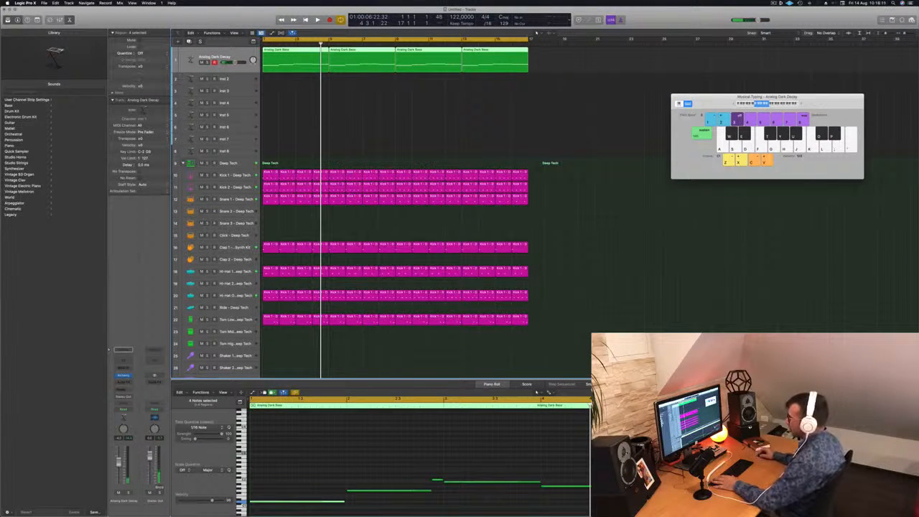
Step: Insert a Compressor on the Analog Dark Decay track, set its side chain to Kick 1 - Deep Tech, and start playback
{"action": "left_click", "coordinate": [128, 382]}
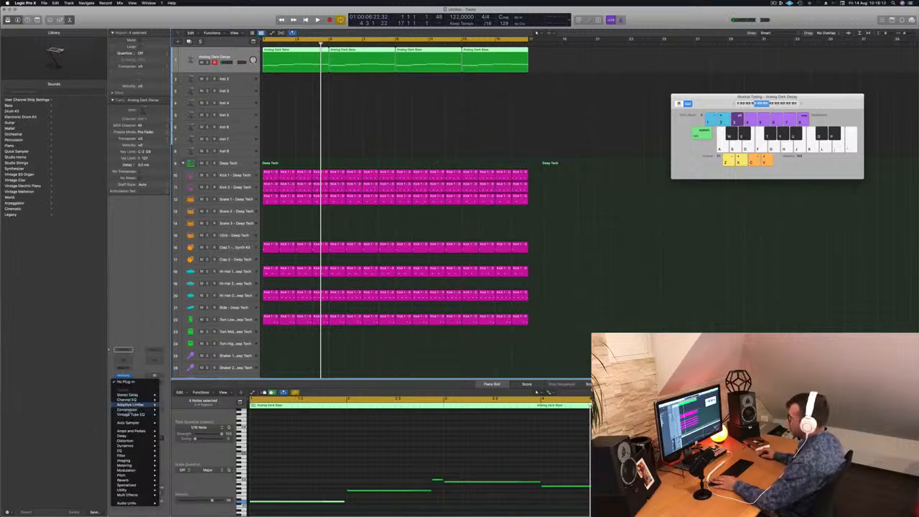
{"action": "left_click", "coordinate": [171, 410]}
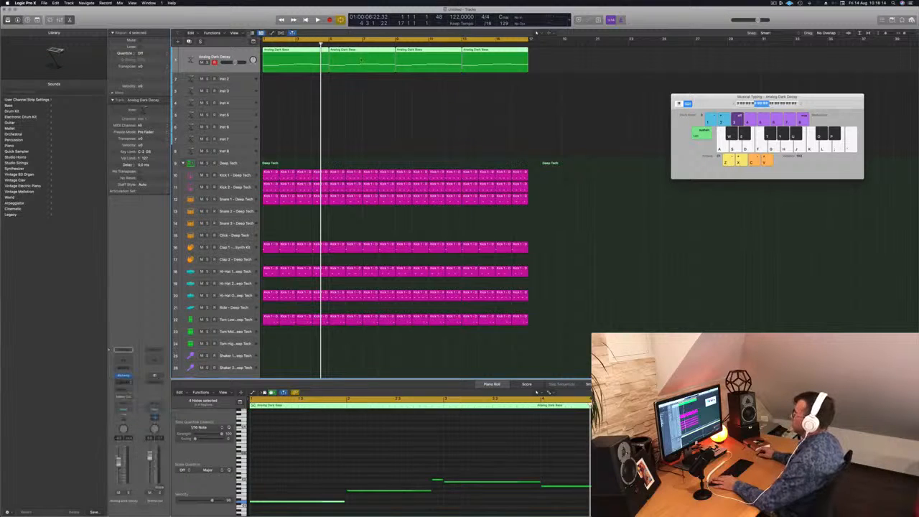
{"action": "left_click_drag", "start_coordinate": [446, 84], "coordinate": [424, 94]}
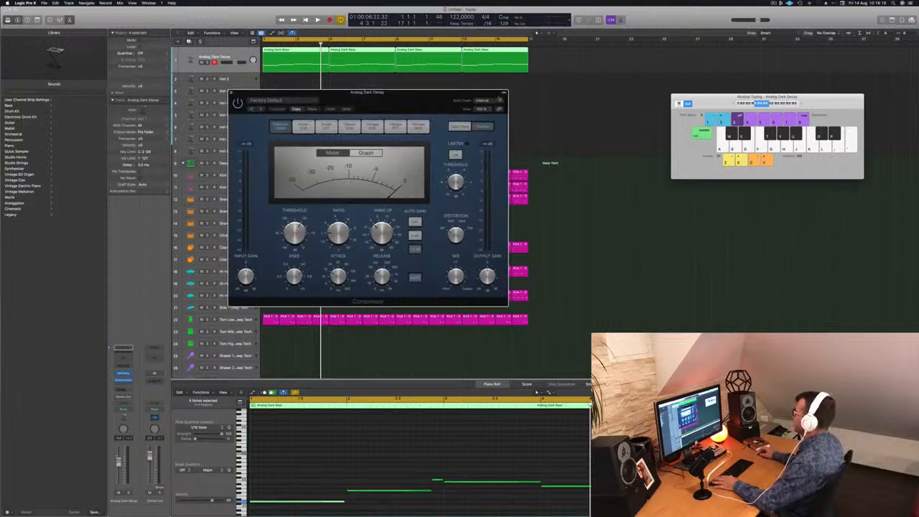
{"action": "mouse_move", "coordinate": [494, 115]}
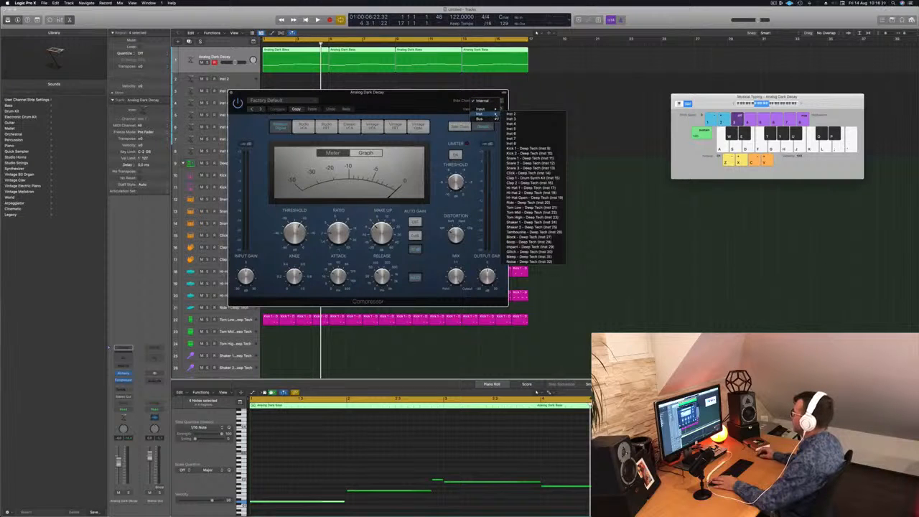
{"action": "left_click", "coordinate": [550, 149]}
{"action": "left_click_drag", "start_coordinate": [393, 102], "coordinate": [589, 107]}
{"action": "key", "text": "space"}
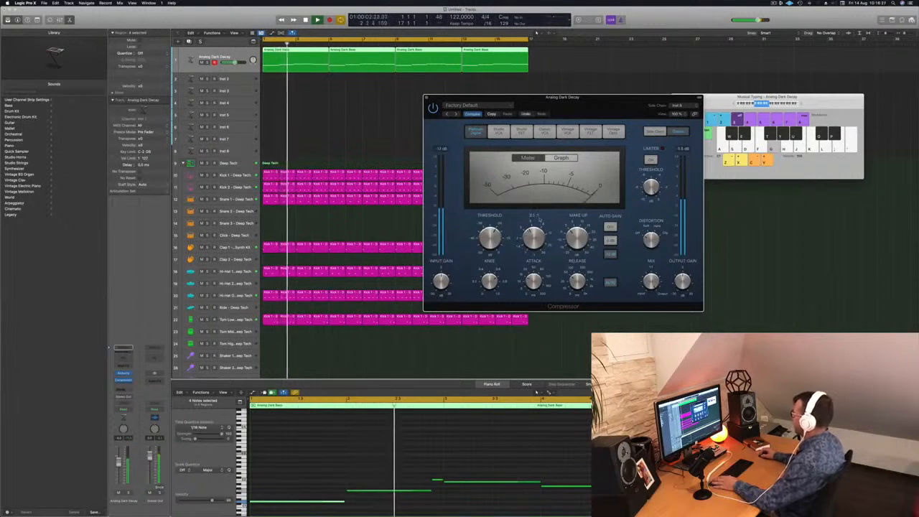
Step: Set the bass compressor's ratio to about 2.8:1 while replaying the beat from the start
{"action": "left_click_drag", "start_coordinate": [540, 219], "coordinate": [538, 248]}
{"action": "key", "text": "Return"}
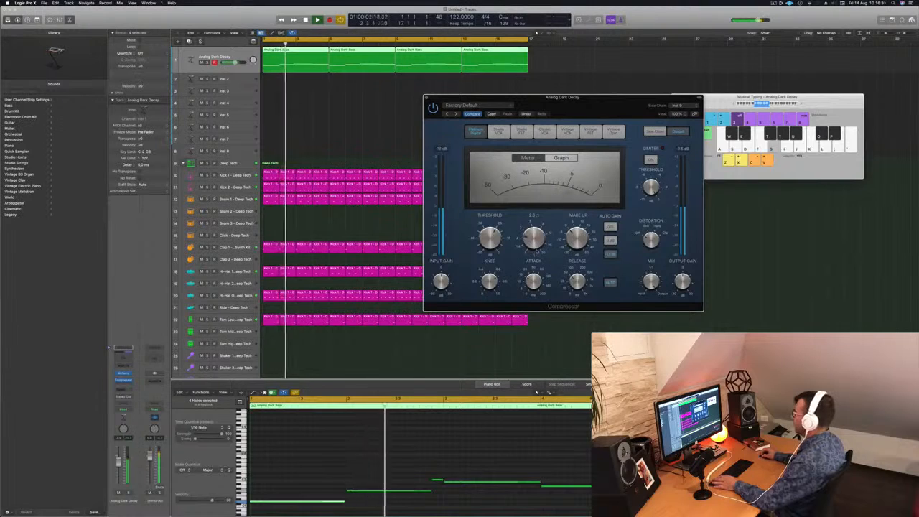
{"action": "left_click_drag", "start_coordinate": [613, 106], "coordinate": [605, 106]}
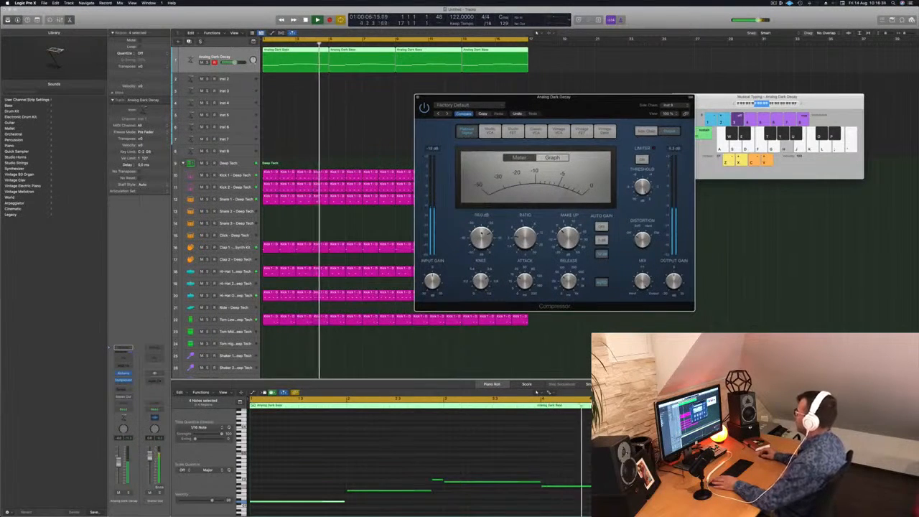
{"action": "left_click_drag", "start_coordinate": [601, 107], "coordinate": [560, 113]}
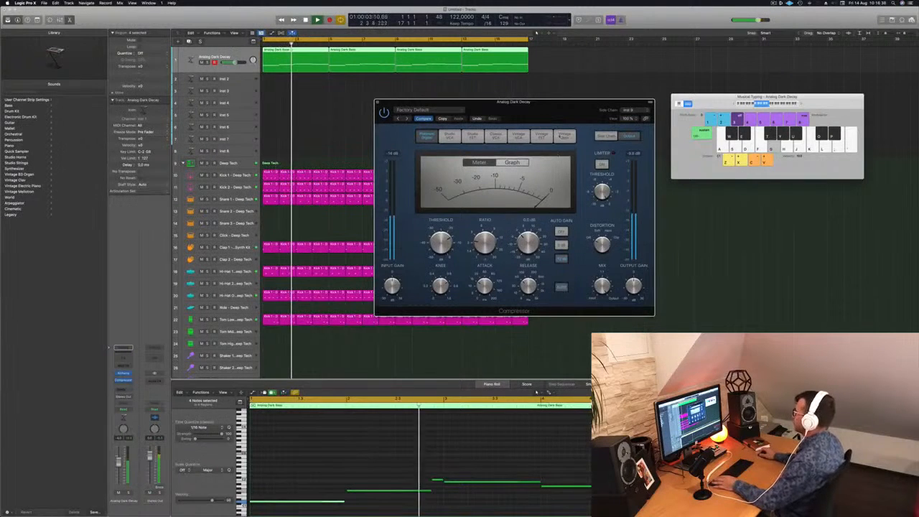
{"action": "key", "text": "Return"}
Step: Solo the Analog Dark Decay track, lower the compressor's threshold while listening, and unsolo the track
{"action": "left_click", "coordinate": [207, 64]}
{"action": "left_click", "coordinate": [208, 64]}
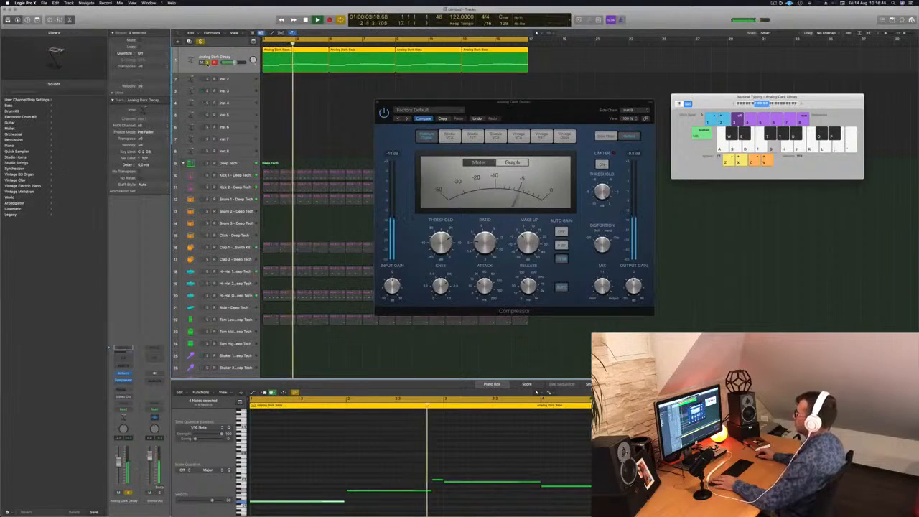
{"action": "left_click_drag", "start_coordinate": [442, 245], "coordinate": [444, 254]}
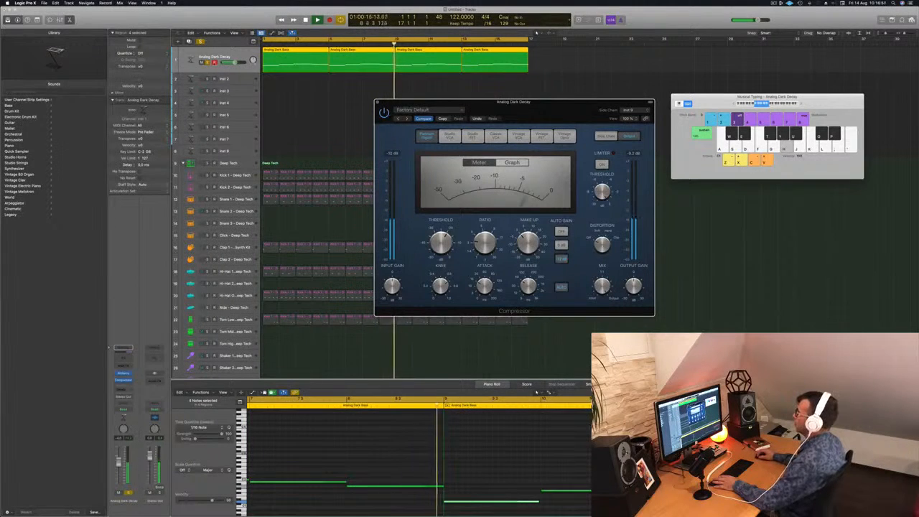
{"action": "left_click", "coordinate": [207, 62]}
Step: Replay the full beat with the side-chained bass and close the Compressor window
{"action": "key", "text": "space"}
{"action": "key", "text": "space"}
{"action": "left_click_drag", "start_coordinate": [438, 101], "coordinate": [398, 110]}
{"action": "left_click", "coordinate": [336, 111]}
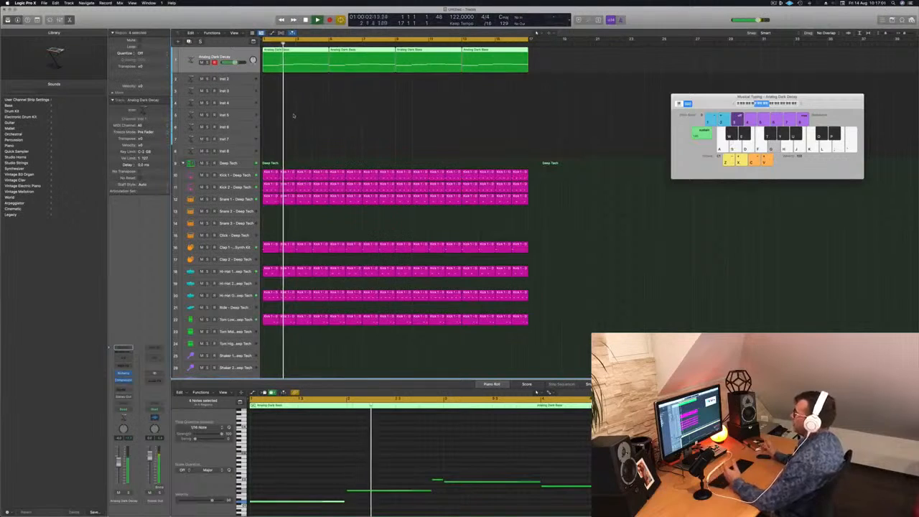
Step: Copy the first Analog Dark Decay bass region onto the Inst 2 track at bar 1
{"action": "left_click", "coordinate": [236, 79]}
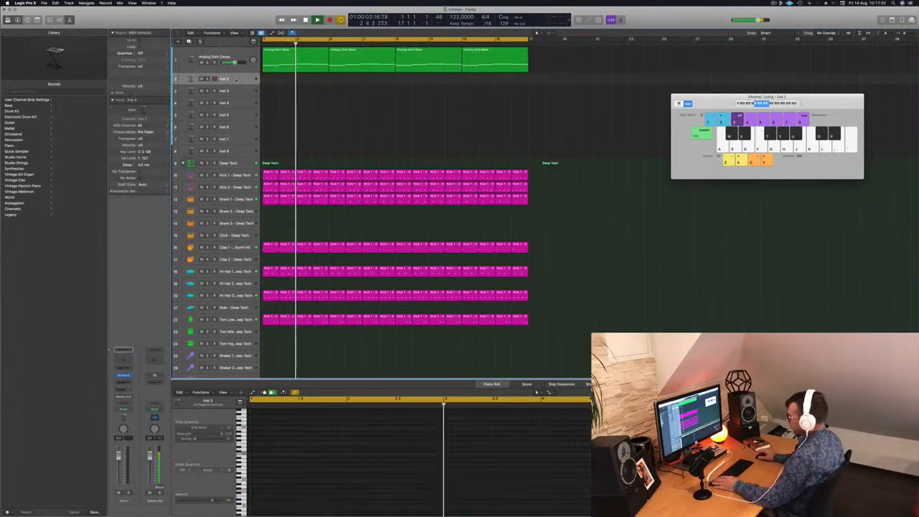
{"action": "left_click", "coordinate": [301, 60]}
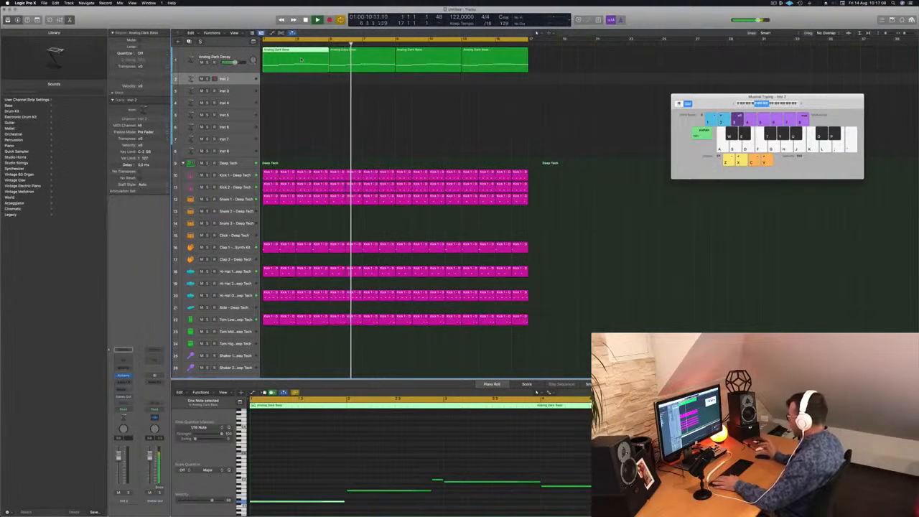
{"action": "left_click_drag", "start_coordinate": [296, 54], "coordinate": [296, 77]}
{"action": "scroll", "coordinate": [340, 483], "scroll_direction": "down", "scroll_amount": 2}
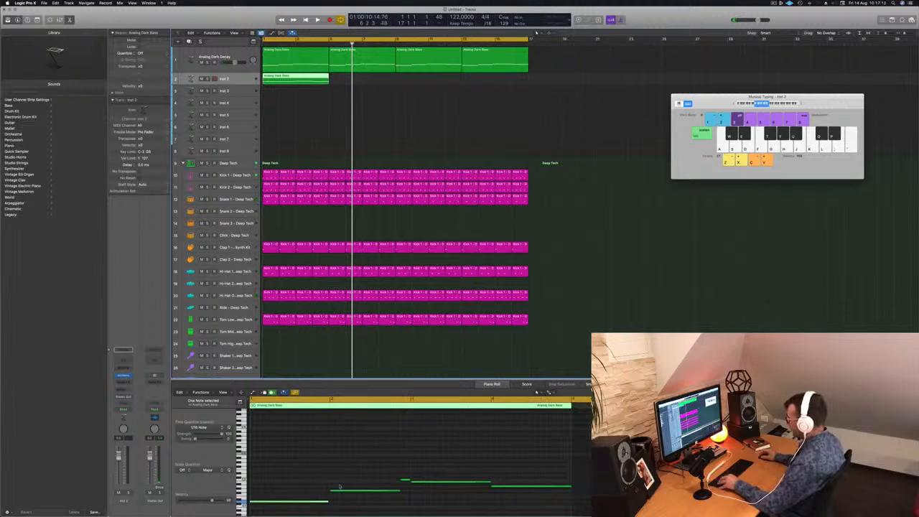
Step: Stack notes of the copied region at bar 1 into a three-note chord and delete the remaining notes
{"action": "left_click", "coordinate": [345, 492]}
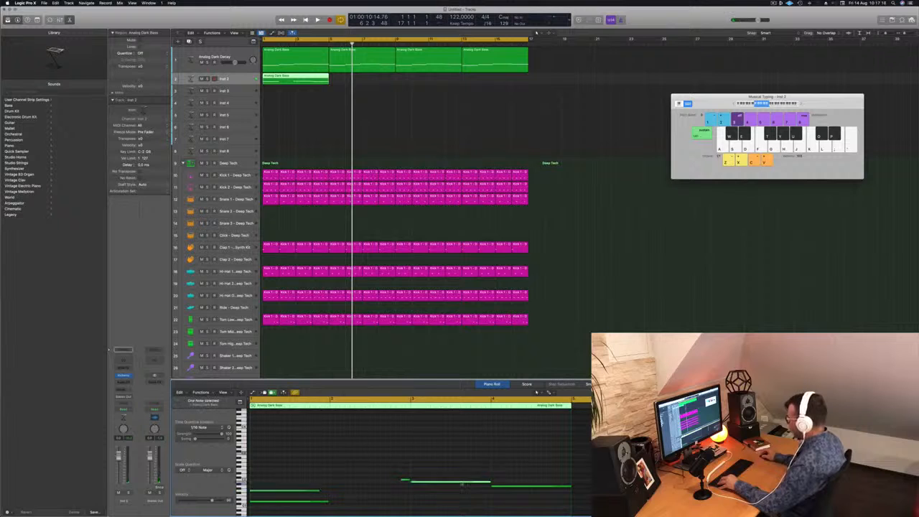
{"action": "left_click_drag", "start_coordinate": [460, 485], "coordinate": [302, 487]}
{"action": "scroll", "coordinate": [514, 489], "scroll_direction": "down", "scroll_amount": 3}
{"action": "scroll", "coordinate": [515, 489], "scroll_direction": "down", "scroll_amount": 1}
{"action": "key", "text": "Delete"}
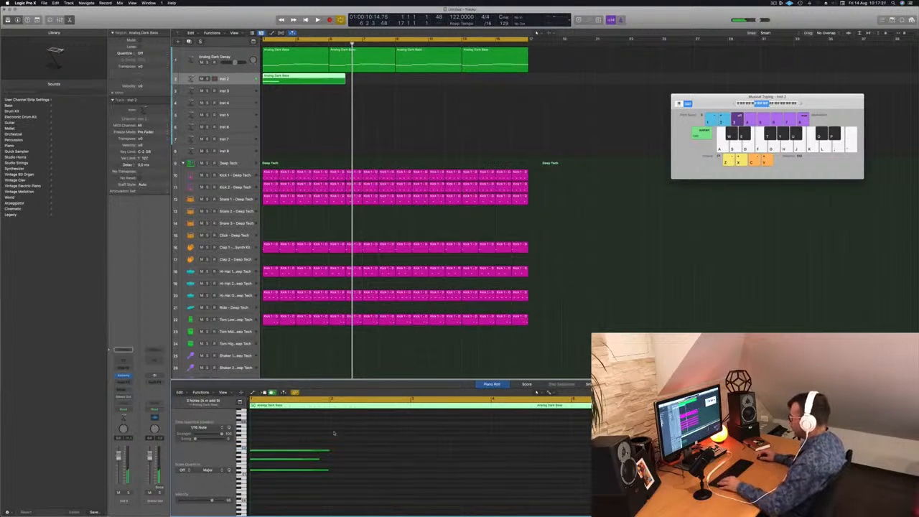
Step: Shorten all three chord notes on Inst 2 to a brief stab at the start of bar 1
{"action": "left_click_drag", "start_coordinate": [329, 452], "coordinate": [259, 452]}
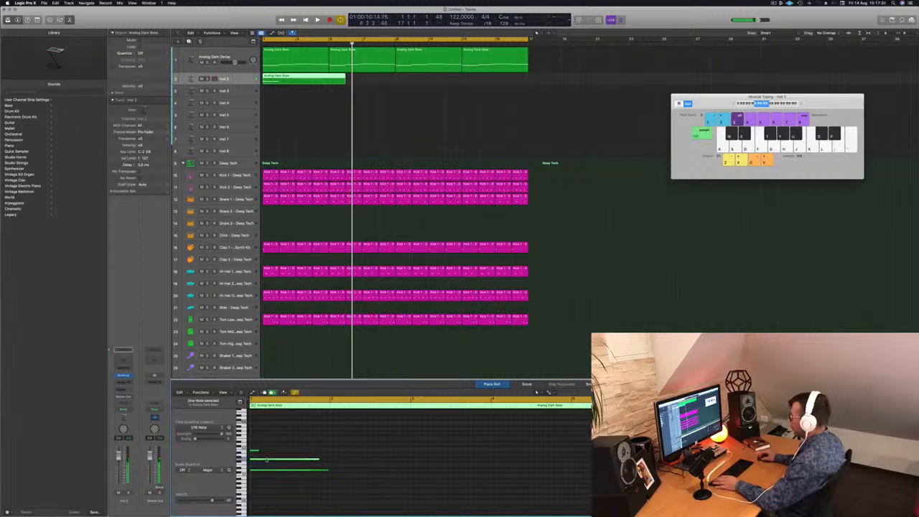
{"action": "left_click_drag", "start_coordinate": [320, 459], "coordinate": [258, 459]}
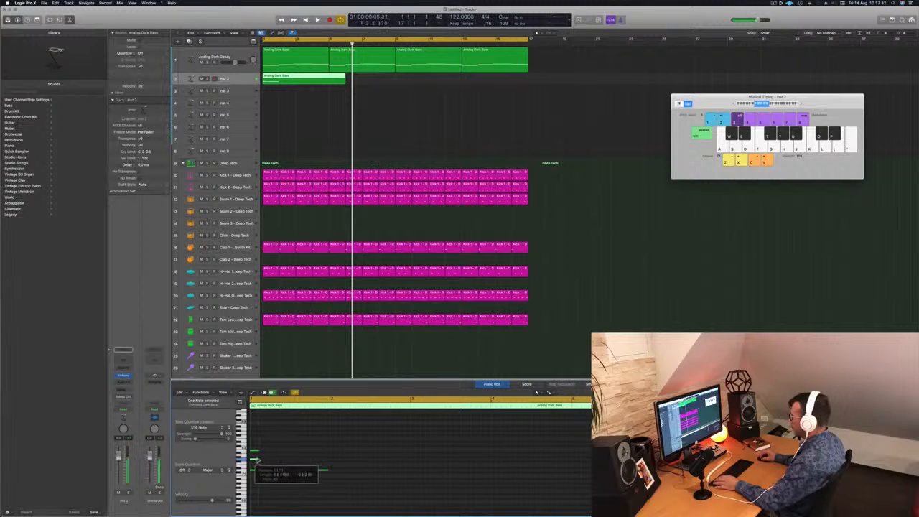
{"action": "left_click_drag", "start_coordinate": [327, 470], "coordinate": [257, 471]}
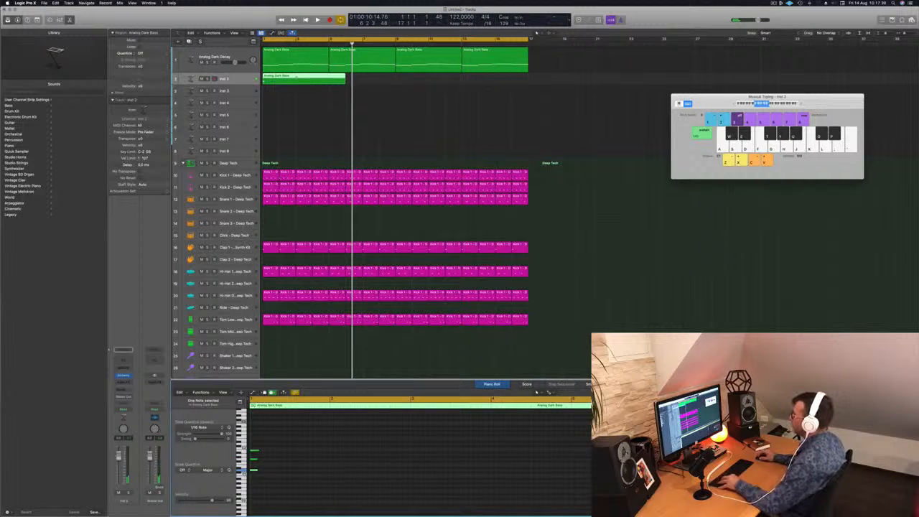
Step: Trim the Inst 2 chord region to two bars and duplicate it directly behind itself
{"action": "left_click_drag", "start_coordinate": [345, 78], "coordinate": [303, 77]}
{"action": "key", "text": "space"}
{"action": "left_click", "coordinate": [281, 78], "text": "shift"}
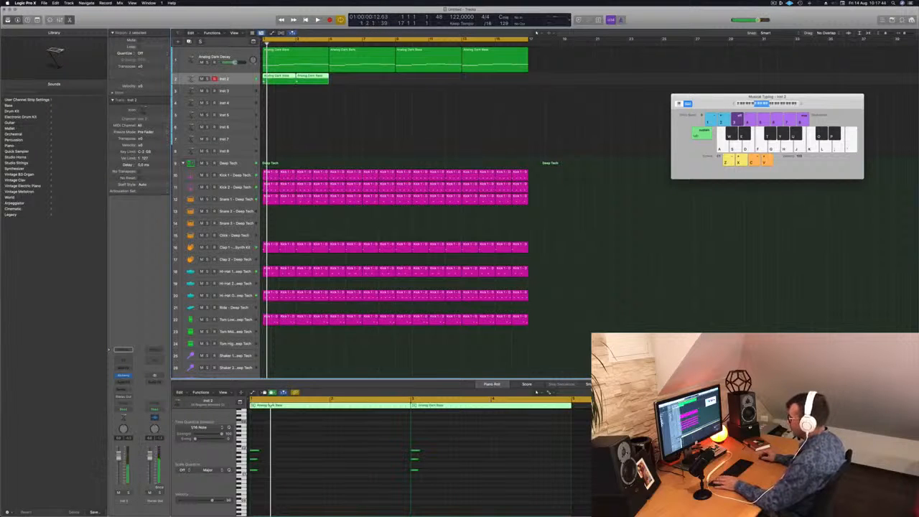
Step: Lower the Inst 2 channel volume and replay the beat with the chord stabs
{"action": "left_click_drag", "start_coordinate": [121, 467], "coordinate": [120, 472]}
{"action": "key", "text": "space"}
{"action": "key", "text": "space"}
{"action": "key", "text": "space"}
{"action": "key", "text": "space"}
Step: Remove the top chord note from the stabs, replay them, and delete both chord regions from the Inst 2 track
{"action": "left_click", "coordinate": [262, 450]}
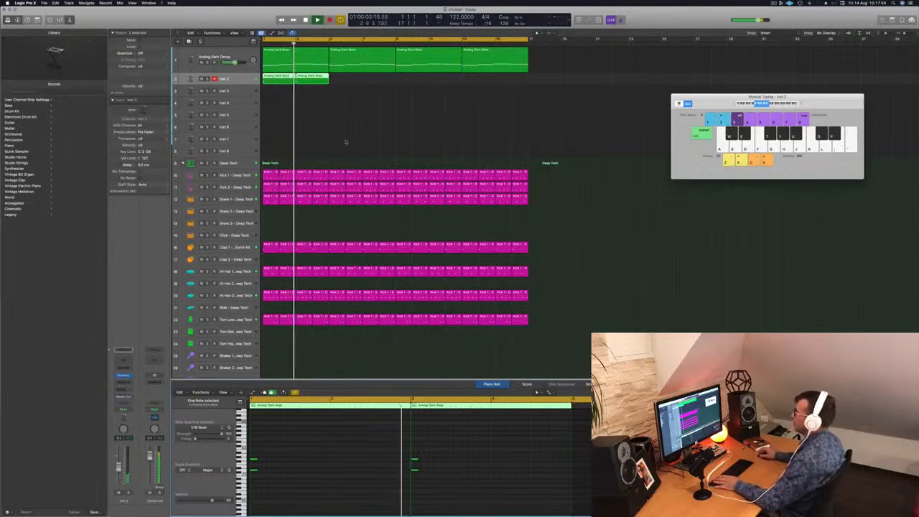
{"action": "left_click_drag", "start_coordinate": [343, 78], "coordinate": [280, 88]}
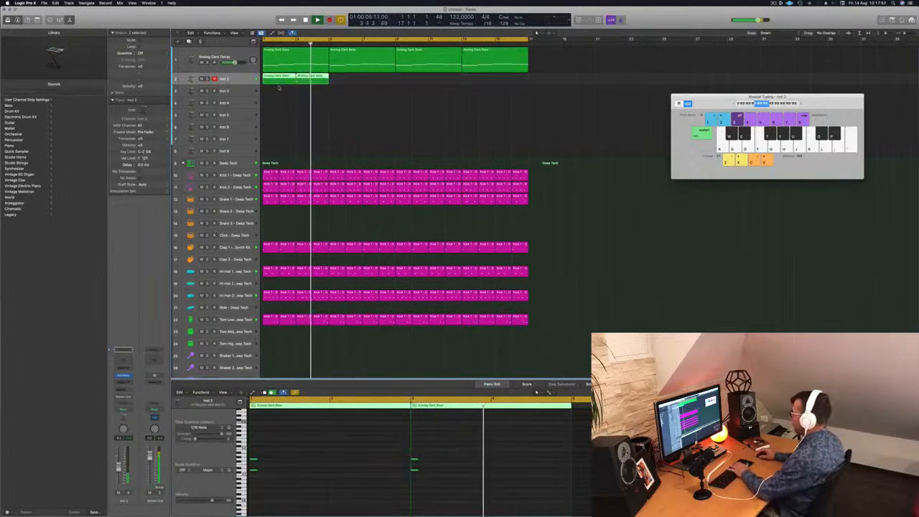
{"action": "key", "text": "Delete"}
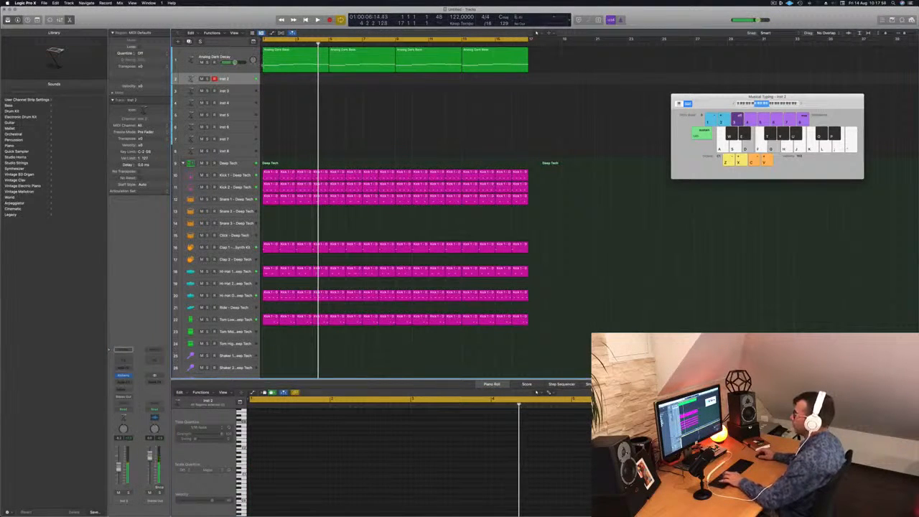
Step: Open Alchemy on the Inst 2 track, filter the presets to Keys, and audition Afterthought and Abstract Electric Piano
{"action": "left_click", "coordinate": [123, 375]}
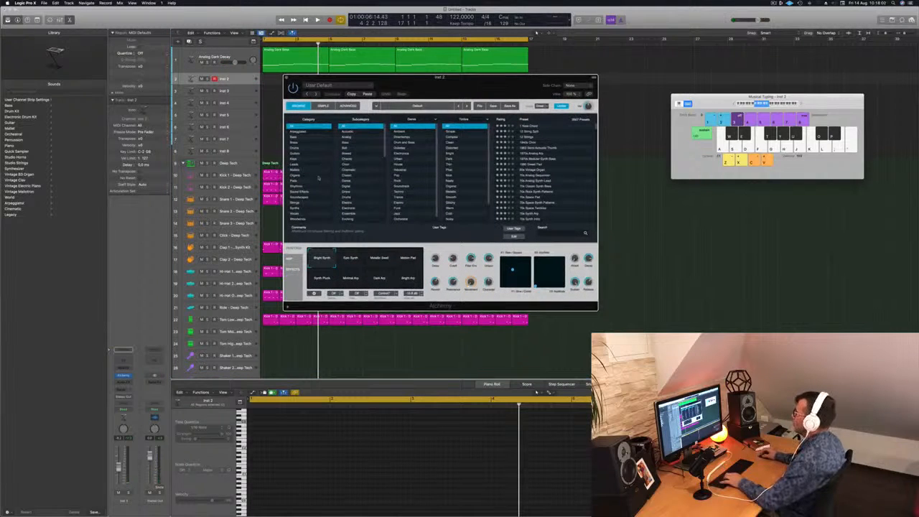
{"action": "left_click", "coordinate": [296, 158]}
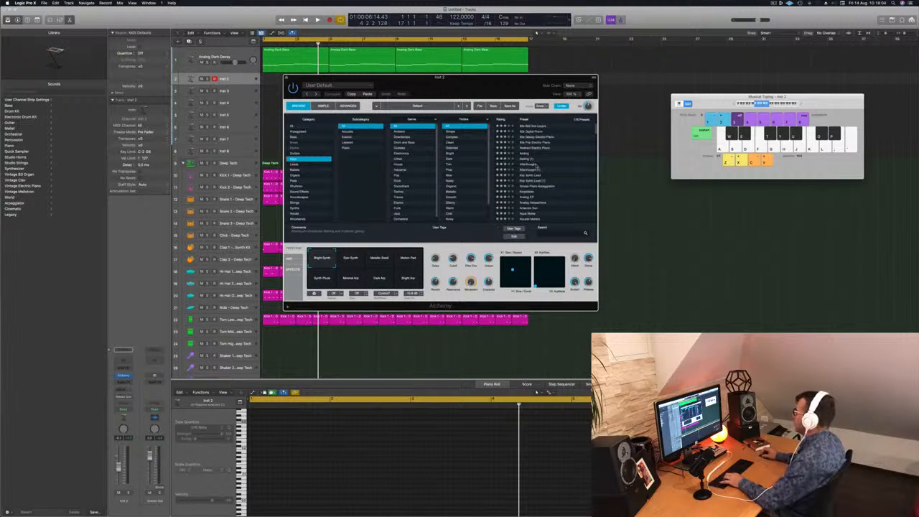
{"action": "scroll", "coordinate": [536, 166], "scroll_direction": "down", "scroll_amount": 1}
{"action": "left_click", "coordinate": [532, 164]}
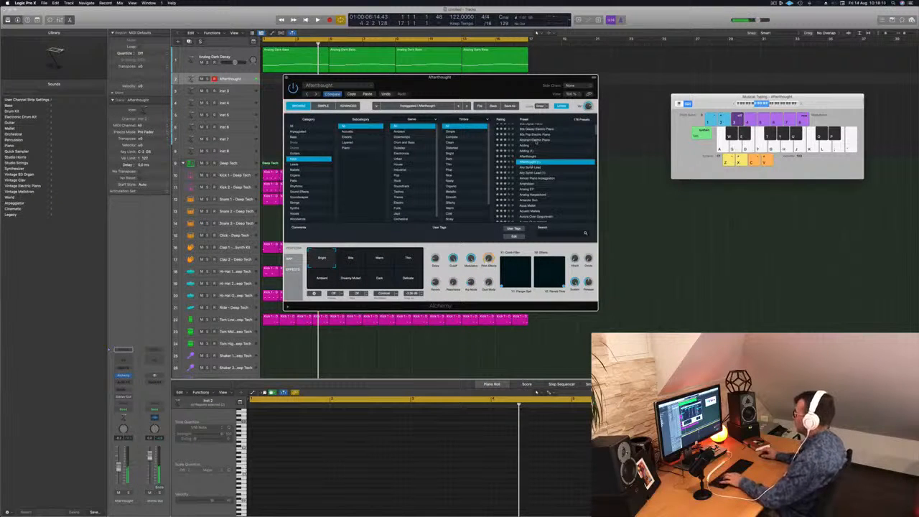
{"action": "left_click", "coordinate": [536, 140]}
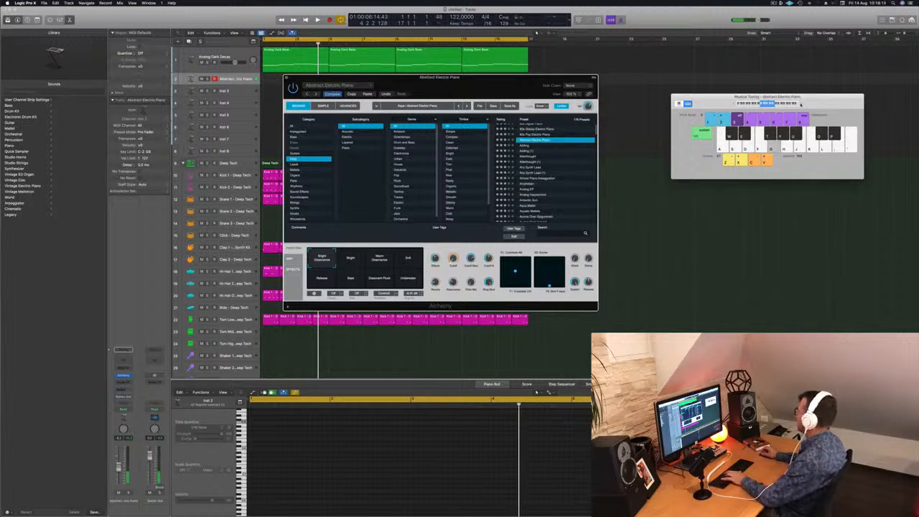
{"action": "key", "text": "f"}
{"action": "key", "text": "h"}
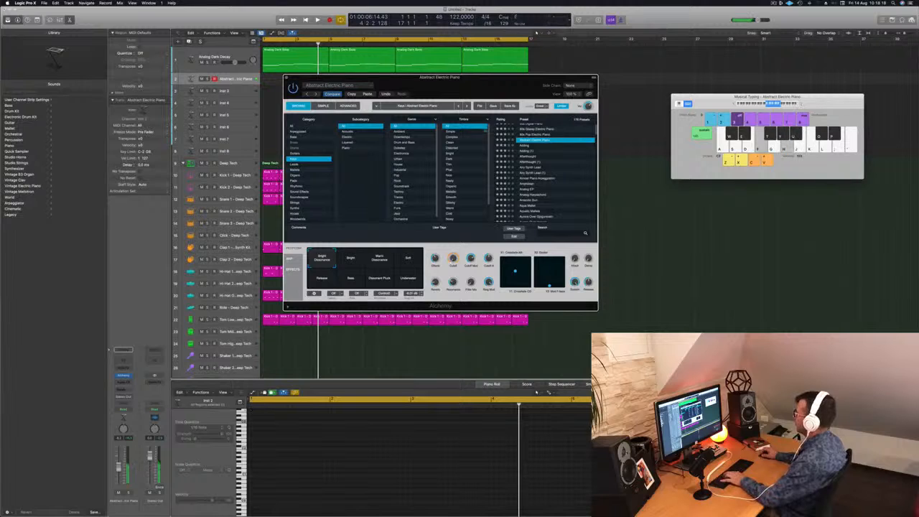
Step: Audition the Keys presets Adding and Afterthought, and load Analog Harpsichord and play a few notes with it
{"action": "left_click", "coordinate": [527, 145]}
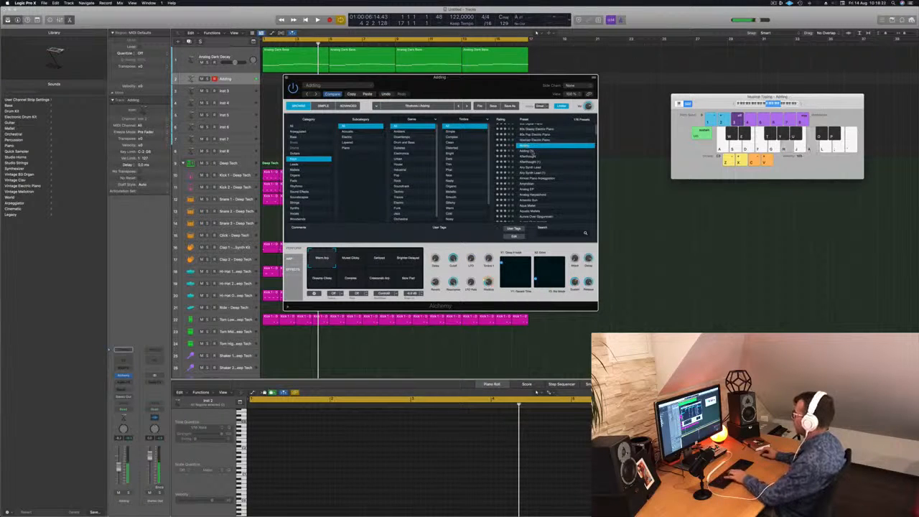
{"action": "left_click", "coordinate": [532, 157]}
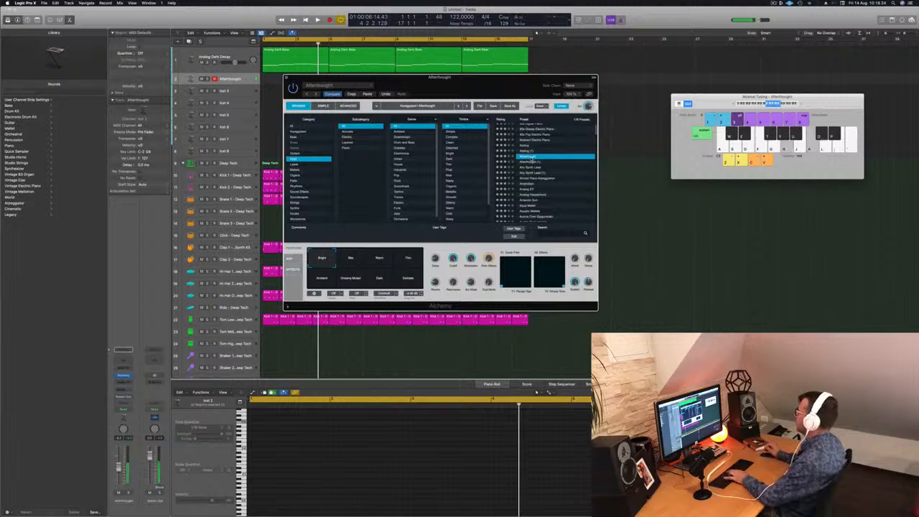
{"action": "scroll", "coordinate": [553, 191], "scroll_direction": "down", "scroll_amount": 3}
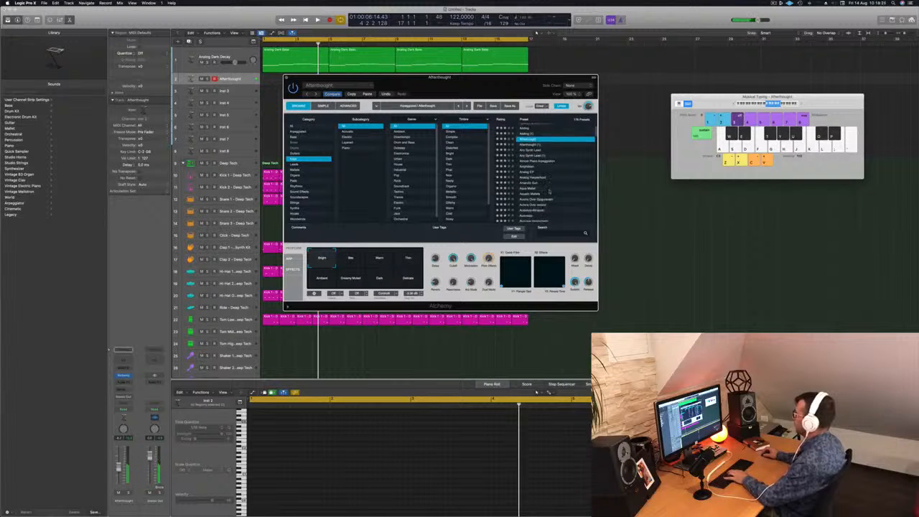
{"action": "left_click", "coordinate": [531, 178]}
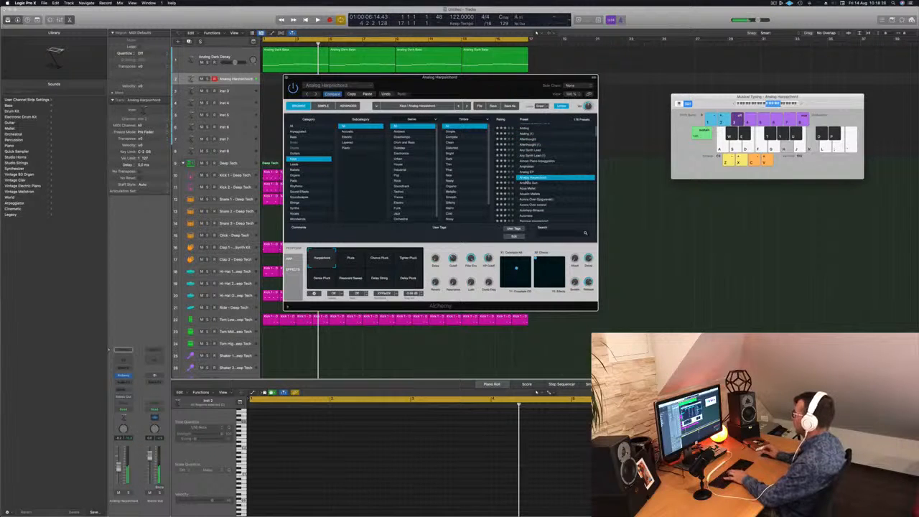
{"action": "key", "text": "f"}
{"action": "key", "text": "g"}
{"action": "key", "text": "h"}
{"action": "key", "text": "j"}
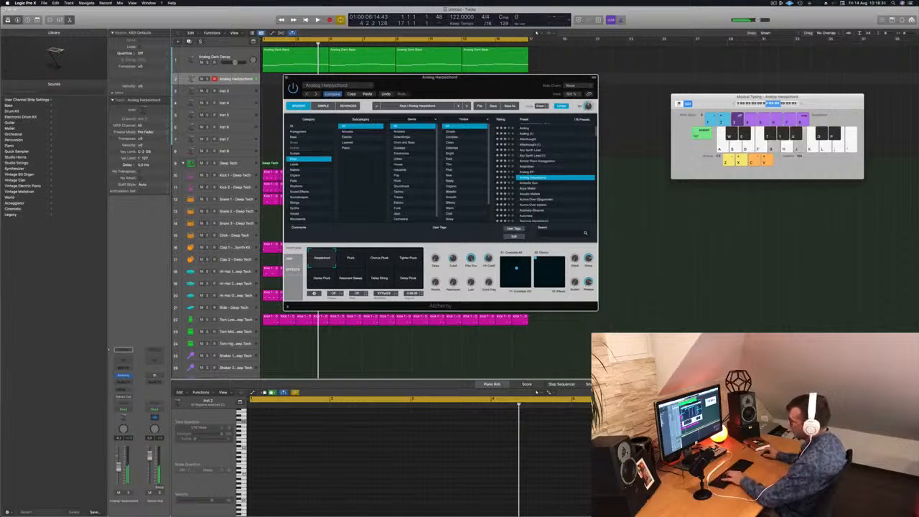
Step: Add a Bus 6 send to the Analog Harpsichord channel and insert a stereo SilverVerb on the bus's aux channel
{"action": "left_click", "coordinate": [124, 389]}
{"action": "mouse_move", "coordinate": [129, 398]}
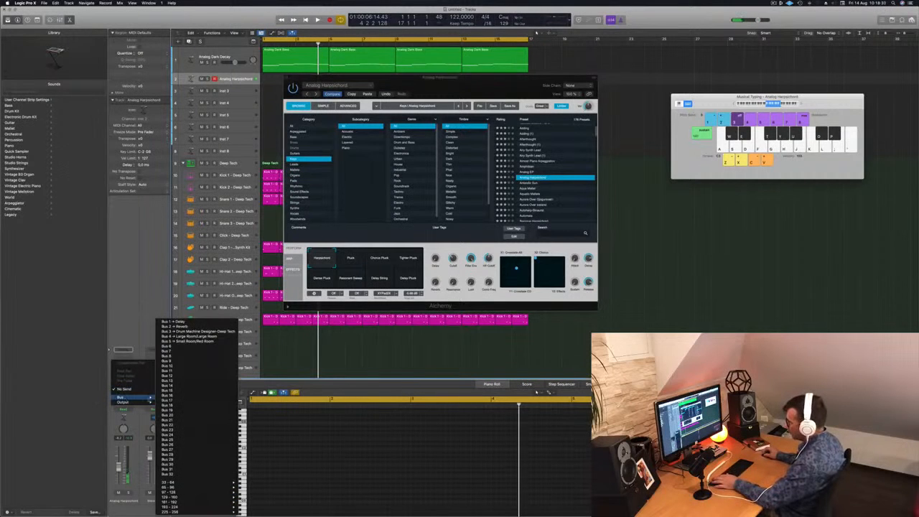
{"action": "left_click", "coordinate": [183, 346]}
{"action": "left_click", "coordinate": [155, 378]}
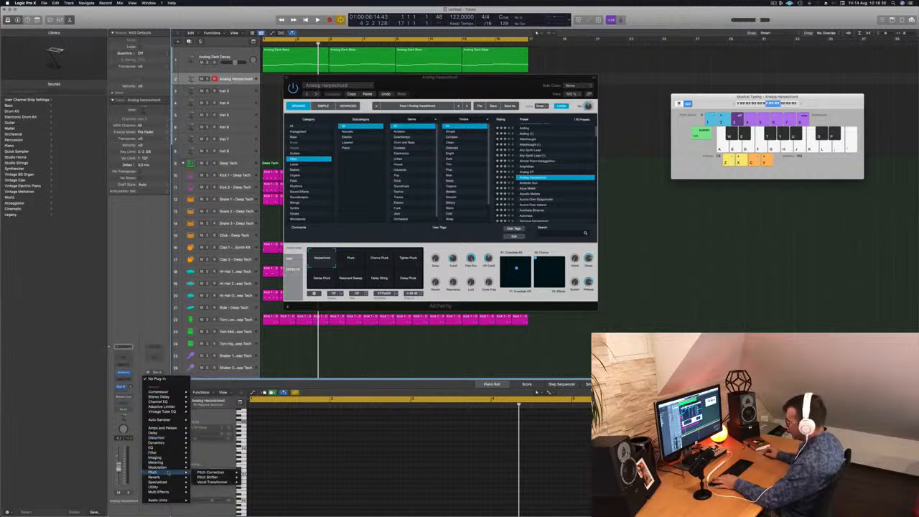
{"action": "mouse_move", "coordinate": [171, 478]}
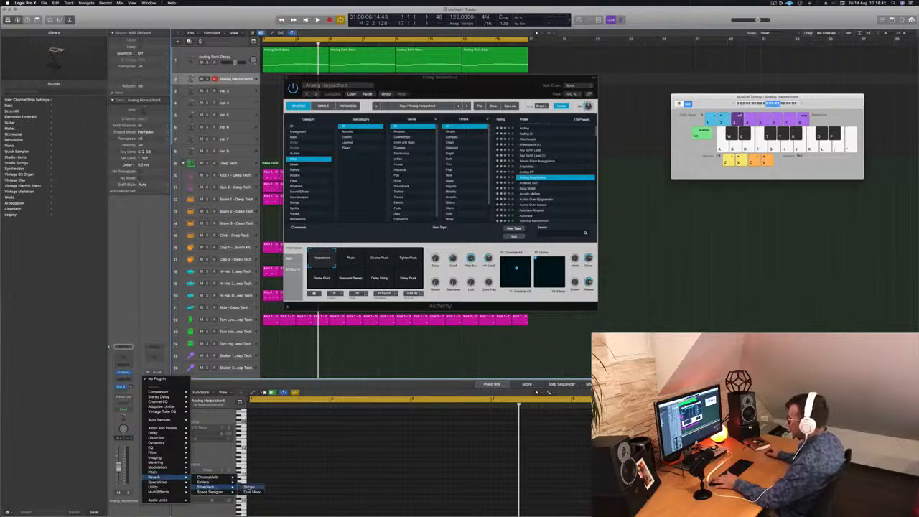
{"action": "left_click", "coordinate": [252, 488]}
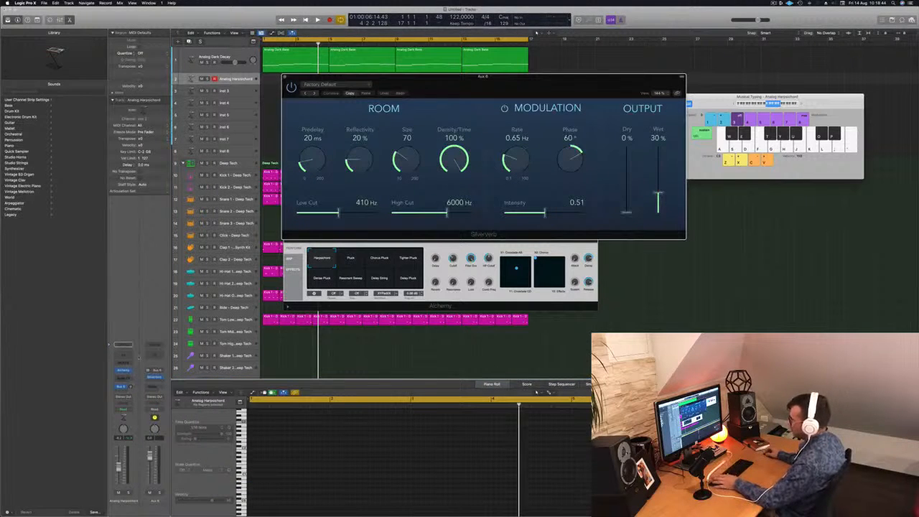
Step: Raise the Bus 6 send level, load the saved user preset with 100% wet in SilverVerb, and close its window
{"action": "left_click", "coordinate": [134, 364]}
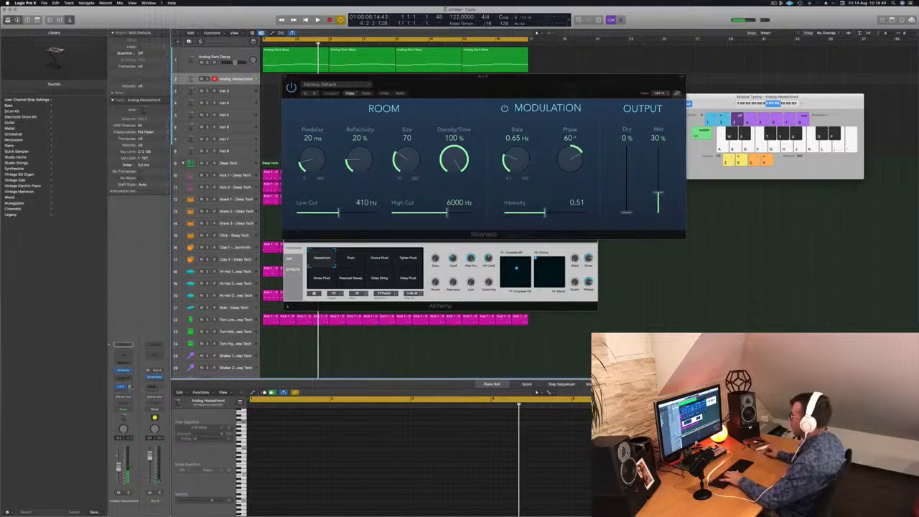
{"action": "left_click", "coordinate": [342, 87]}
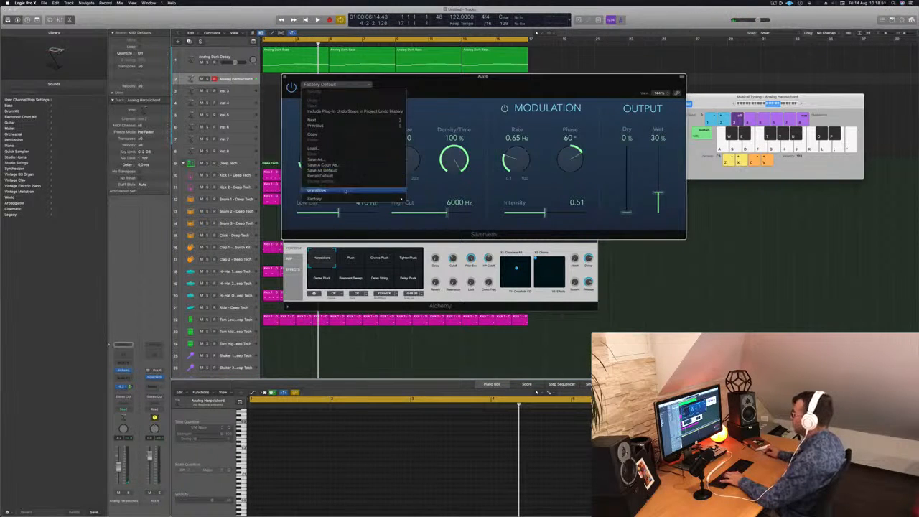
{"action": "left_click", "coordinate": [319, 190]}
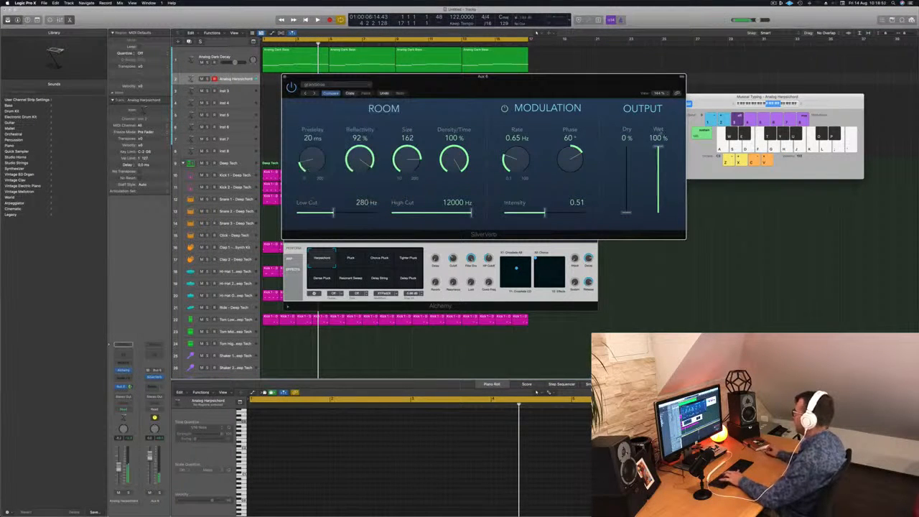
{"action": "left_click_drag", "start_coordinate": [565, 85], "coordinate": [668, 109]}
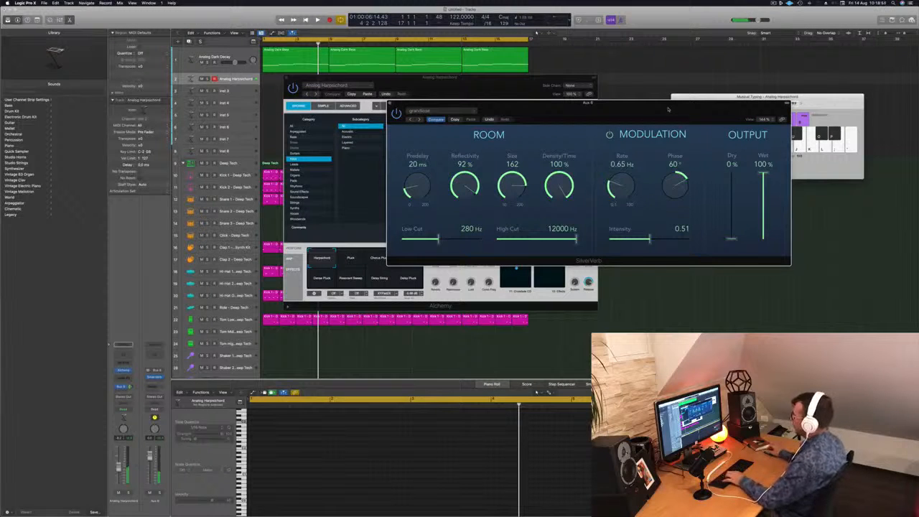
{"action": "left_click_drag", "start_coordinate": [584, 110], "coordinate": [594, 110]}
{"action": "left_click", "coordinate": [401, 105]}
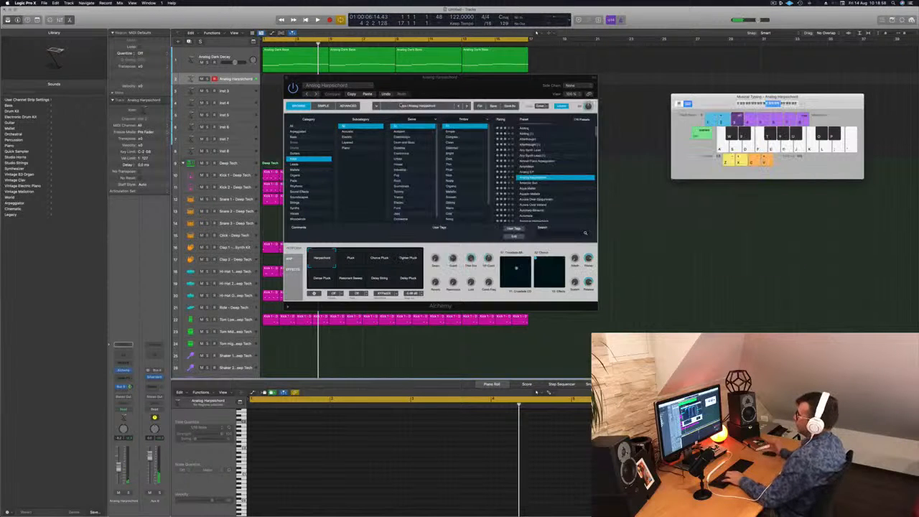
{"action": "left_click_drag", "start_coordinate": [448, 96], "coordinate": [492, 87]}
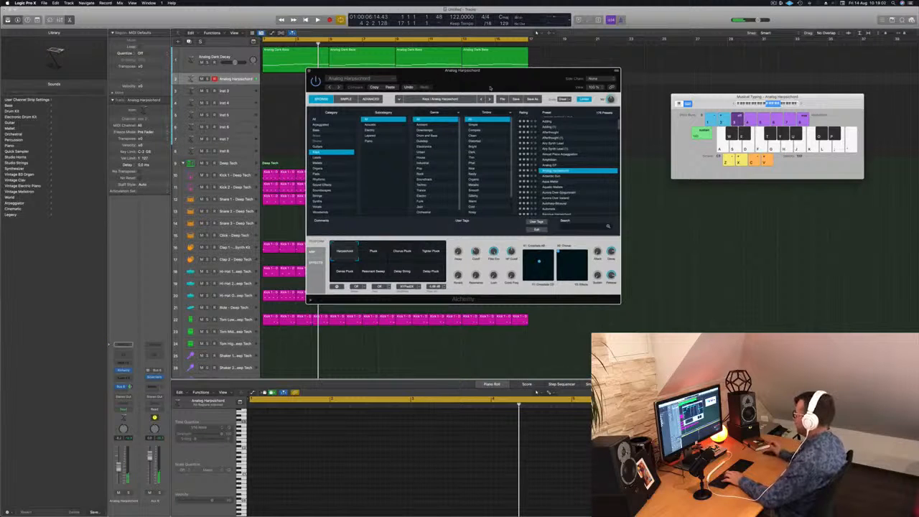
Step: Play the beat and audition Analog Harpsichord's Harpsichord and Pluck variations with a short melody
{"action": "key", "text": "space"}
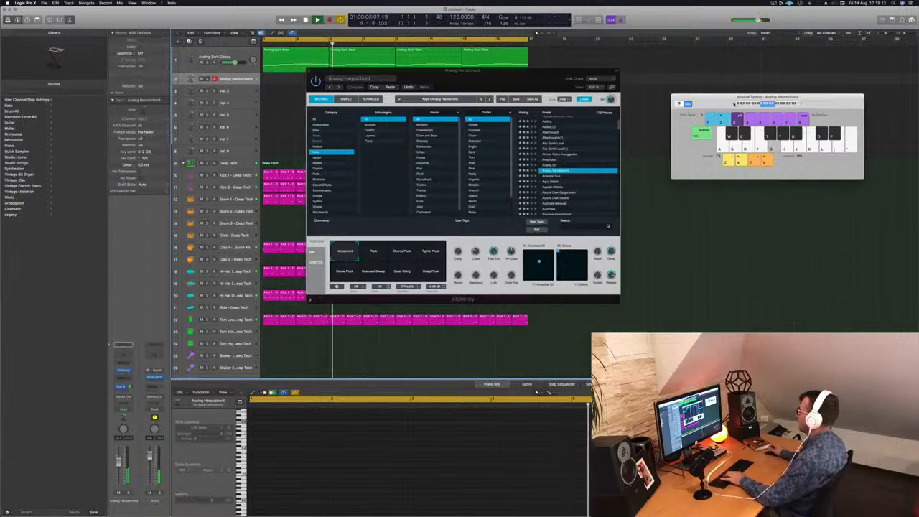
{"action": "key", "text": "a"}
{"action": "key", "text": "h"}
{"action": "key", "text": "f"}
{"action": "key", "text": "g"}
{"action": "key", "text": "h"}
{"action": "left_click", "coordinate": [380, 250]}
{"action": "key", "text": "f"}
{"action": "key", "text": "g"}
{"action": "key", "text": "f"}
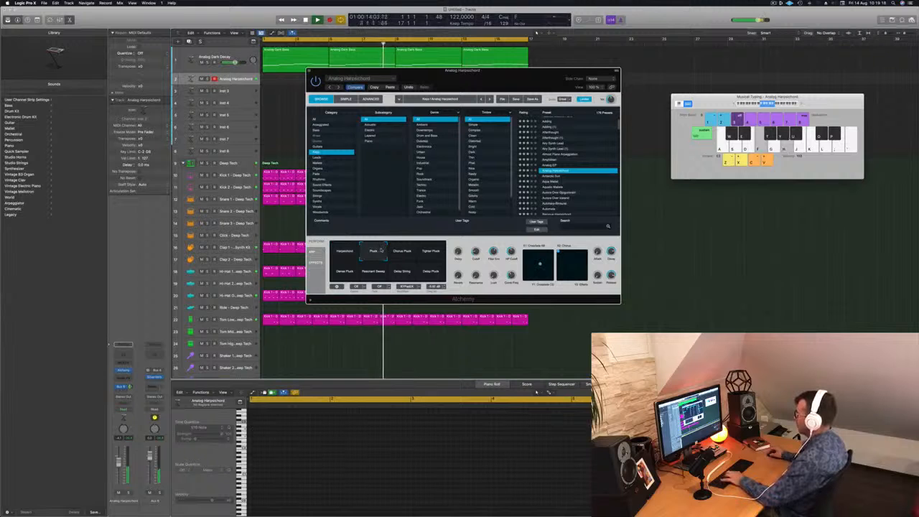
{"action": "key", "text": "d"}
Step: Switch Analog Harpsichord to the Chorus Pluck variation and try out melody notes over the beat
{"action": "left_click", "coordinate": [402, 251]}
{"action": "key", "text": "h"}
{"action": "key", "text": "f"}
{"action": "key", "text": "g"}
{"action": "key", "text": "f"}
{"action": "key", "text": "d"}
{"action": "key", "text": "h"}
{"action": "mouse_move", "coordinate": [475, 252]}
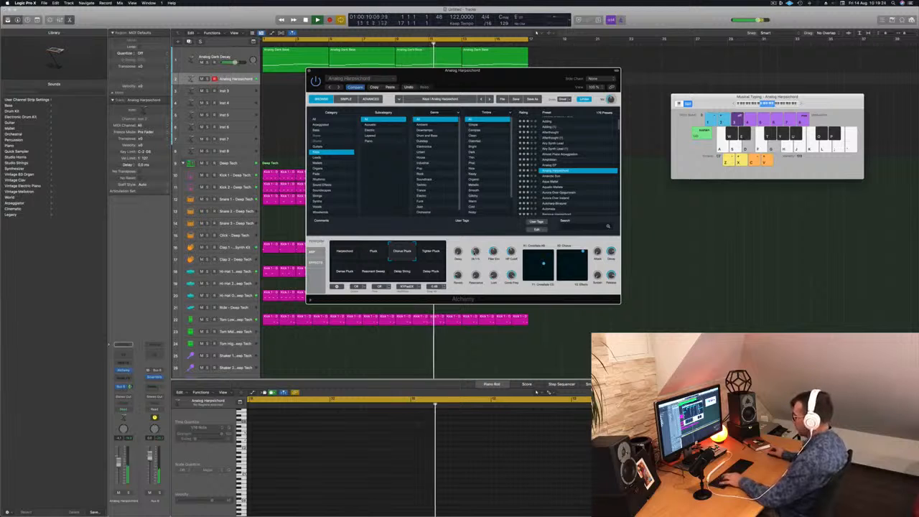
{"action": "key", "text": "f"}
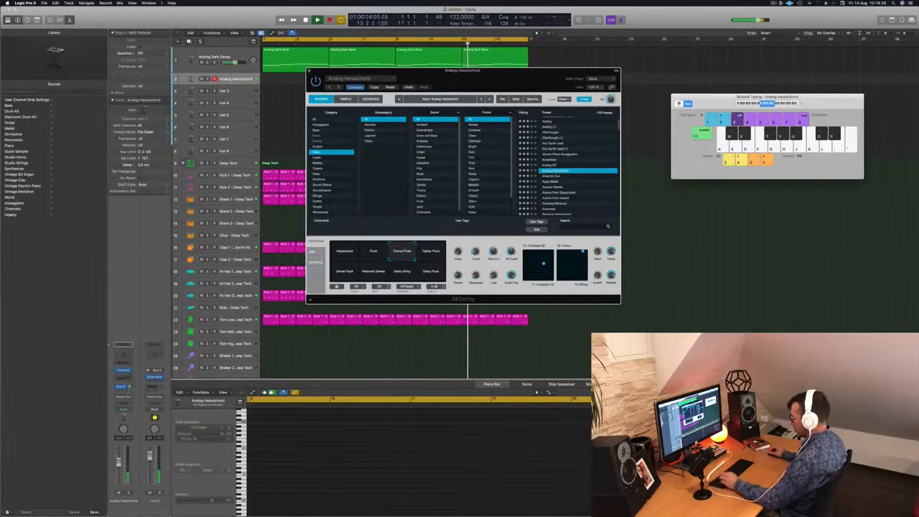
{"action": "key", "text": "d"}
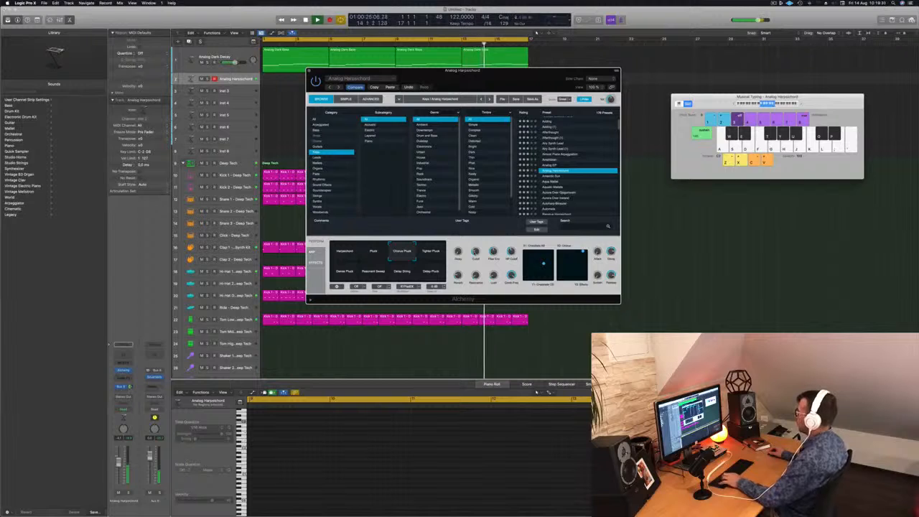
{"action": "key", "text": "f"}
{"action": "key", "text": "s"}
Step: Audition the Tighter Pluck and Dense Pluck variations with single notes over the beat
{"action": "left_click", "coordinate": [431, 252]}
{"action": "key", "text": "f"}
{"action": "left_click", "coordinate": [348, 273]}
{"action": "key", "text": "f"}
{"action": "key", "text": "f"}
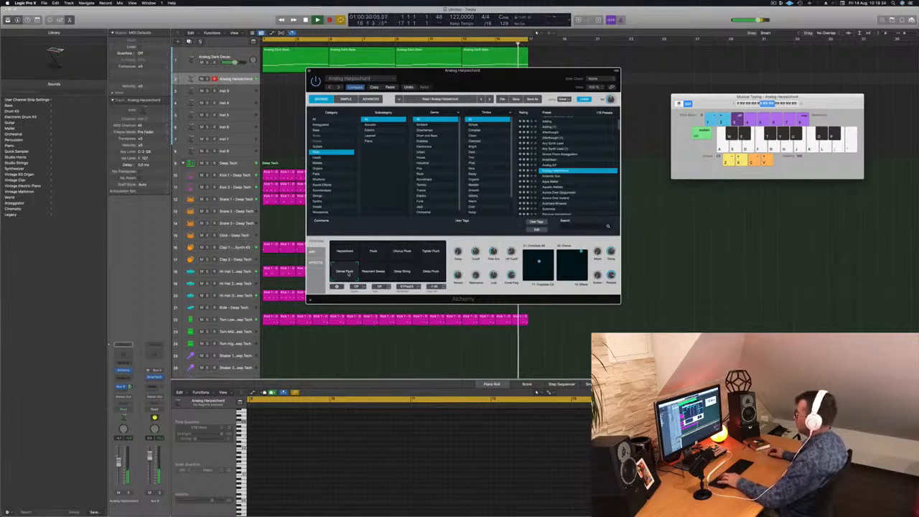
{"action": "key", "text": "f"}
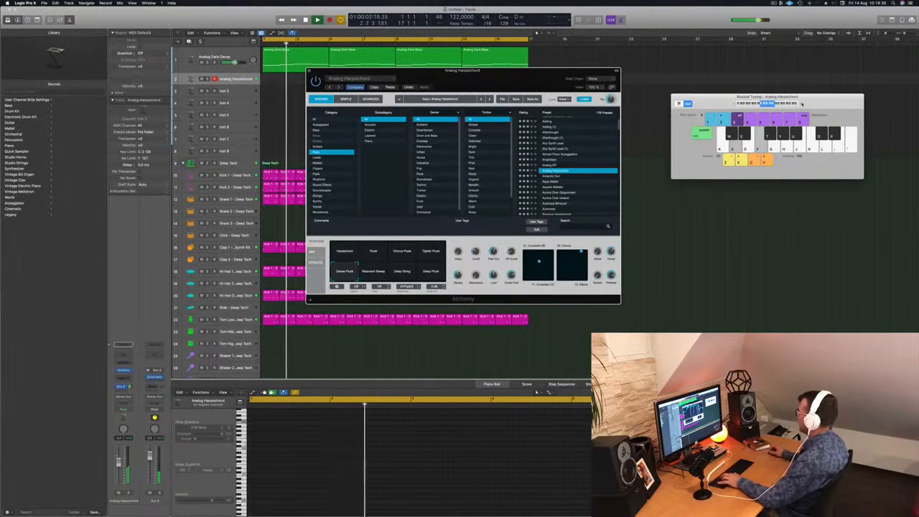
{"action": "key", "text": "f"}
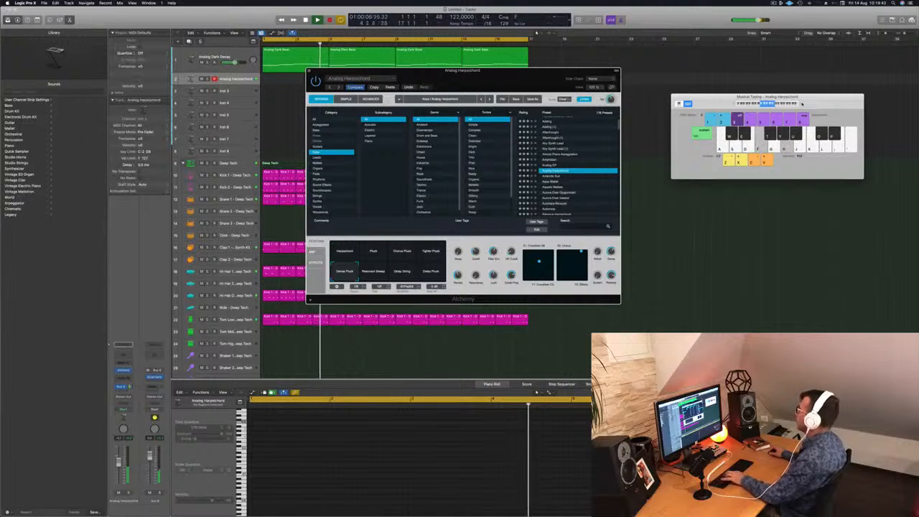
Step: Improvise a longer melody over the looping beat with the Dense Pluck variation
{"action": "key", "text": "h"}
{"action": "key", "text": "f"}
{"action": "key", "text": "g"}
{"action": "key", "text": "g"}
{"action": "key", "text": "s"}
{"action": "key", "text": "f"}
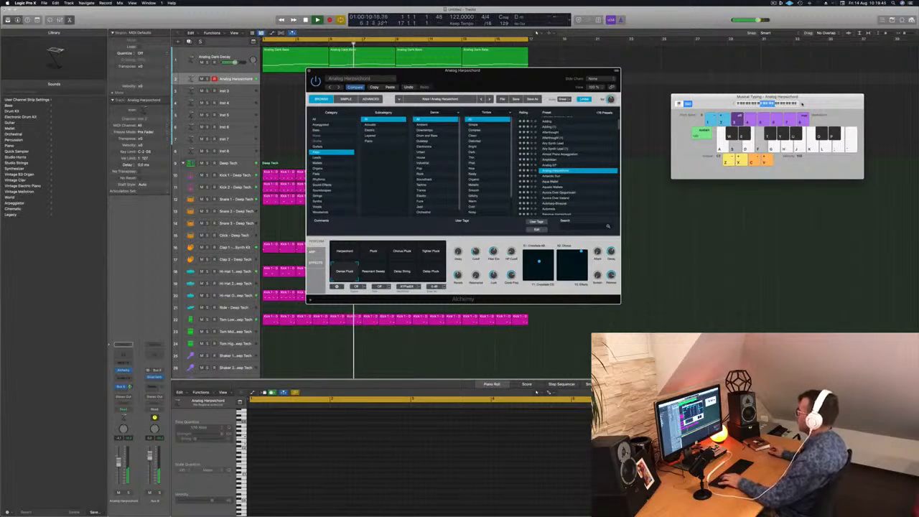
{"action": "key", "text": "f"}
{"action": "key", "text": "j"}
{"action": "key", "text": "d"}
{"action": "key", "text": "g"}
{"action": "key", "text": "h"}
{"action": "key", "text": "j"}
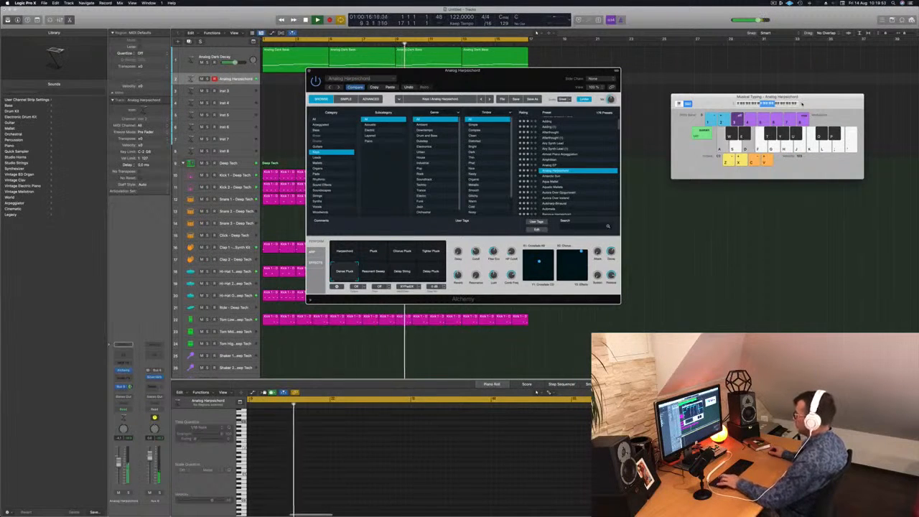
{"action": "key", "text": "a"}
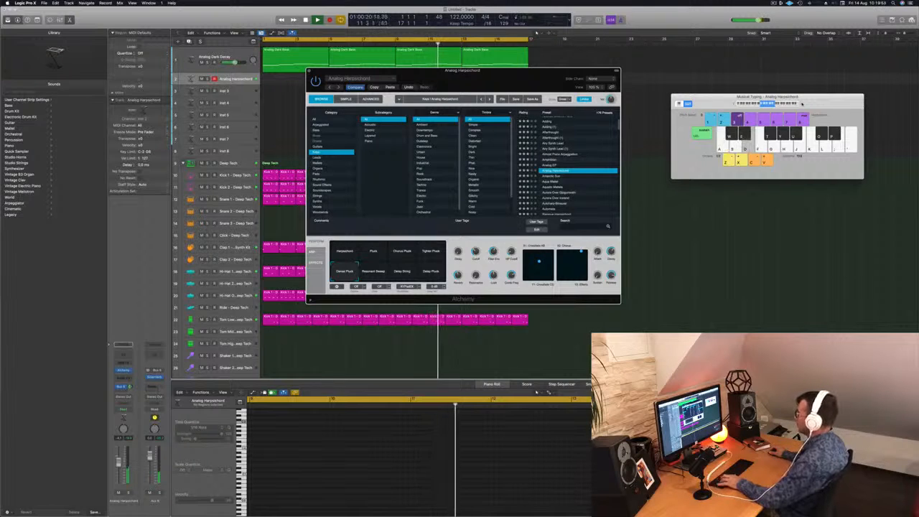
Step: Load the Antarctic Sun preset in Alchemy and record notes on its track over the looping beat
{"action": "left_click", "coordinate": [554, 176]}
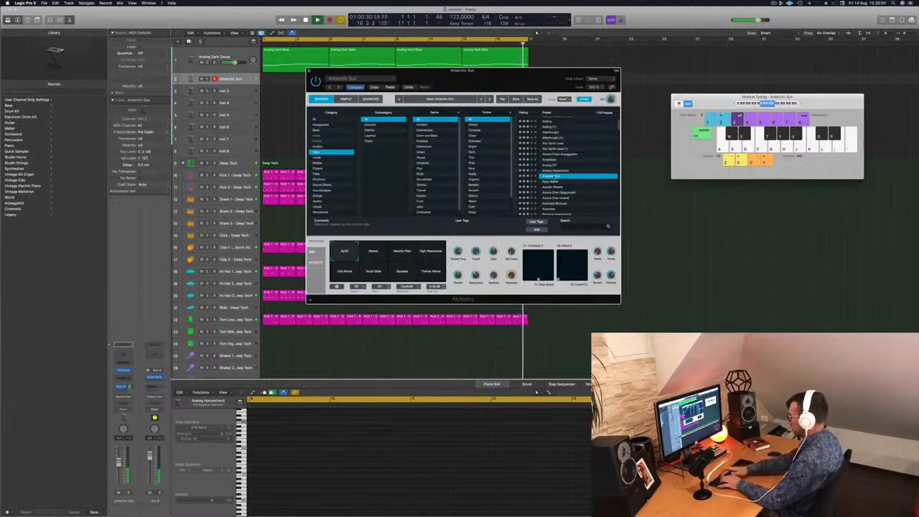
{"action": "key", "text": "space"}
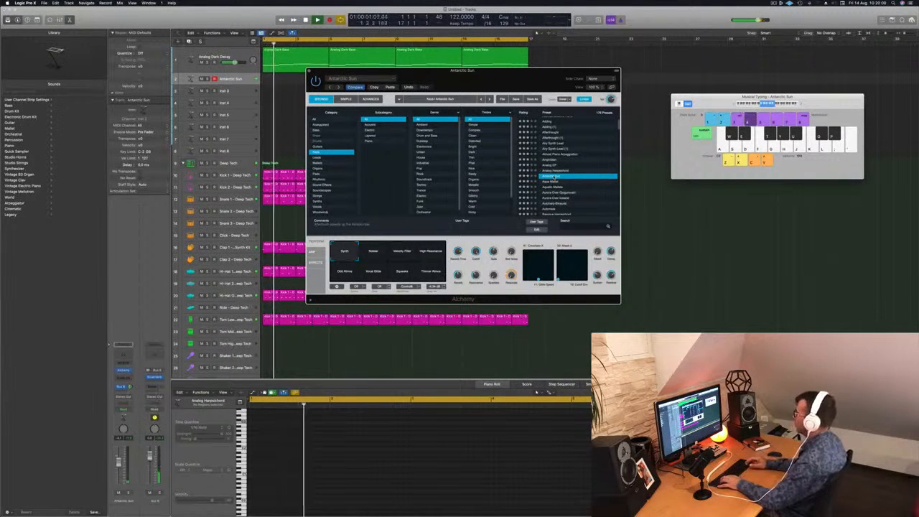
{"action": "key", "text": "r"}
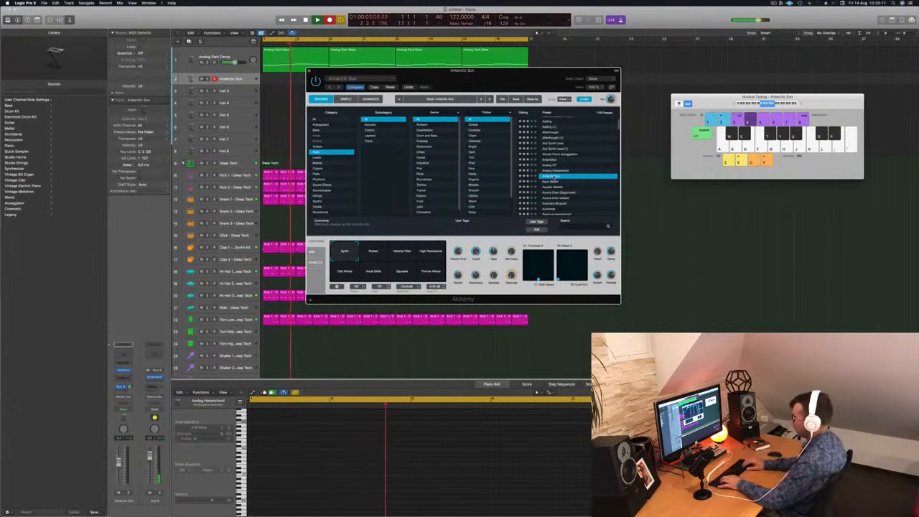
{"action": "key", "text": "a"}
{"action": "key", "text": "d"}
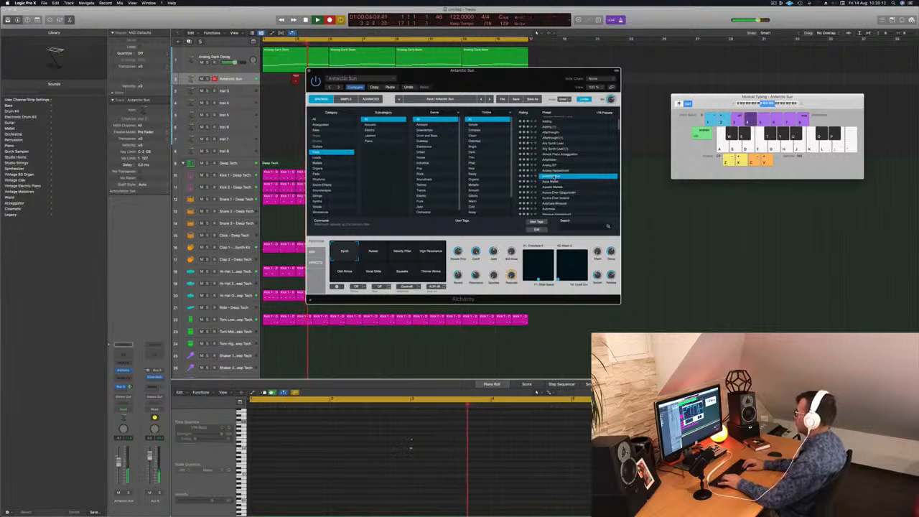
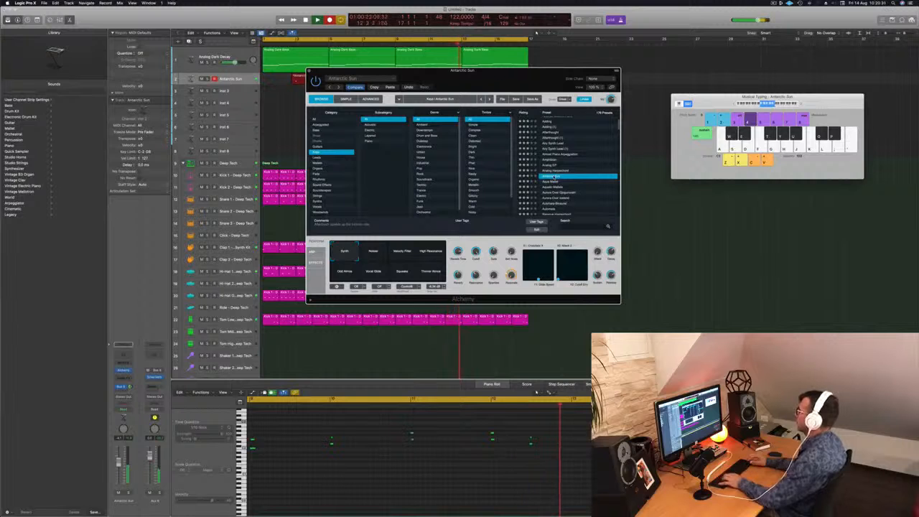
Step: Trim the recorded Antarctic Sun region to four bars, splitting any notes crossing the cut, and move it to bar 1
{"action": "left_click_drag", "start_coordinate": [431, 80], "coordinate": [730, 109]}
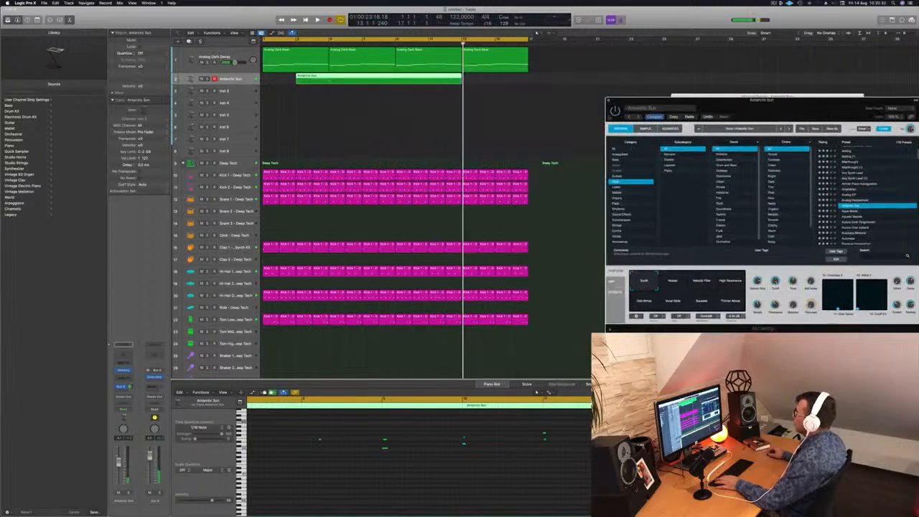
{"action": "left_click", "coordinate": [393, 79]}
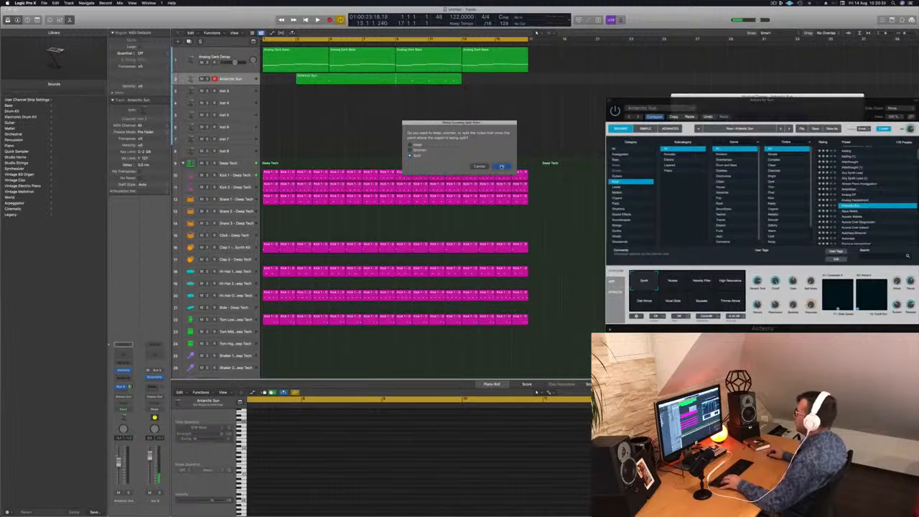
{"action": "left_click", "coordinate": [501, 167]}
{"action": "key", "text": "Delete"}
{"action": "left_click_drag", "start_coordinate": [422, 78], "coordinate": [291, 77]}
{"action": "key", "text": "space"}
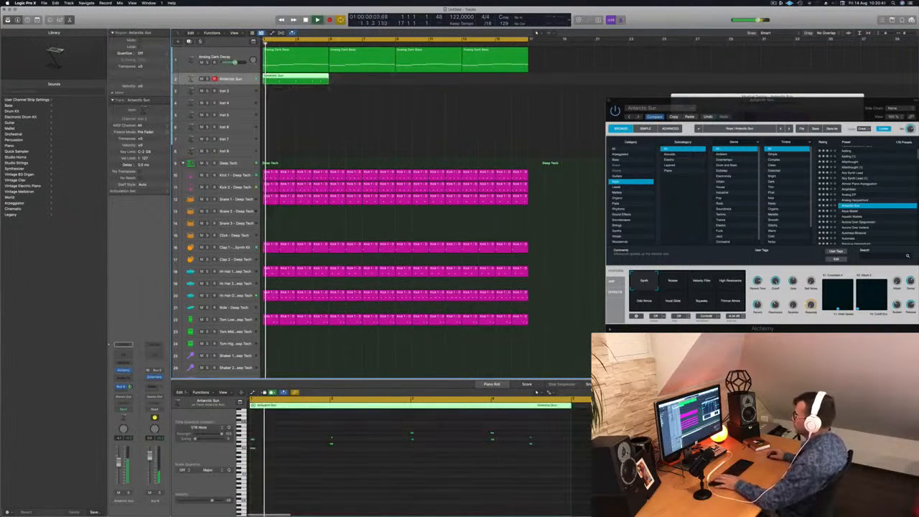
Step: Quantize the Antarctic Sun region's notes to 1/16 and shift the last chord to the start of bar 4, replacing the one there
{"action": "left_click", "coordinate": [367, 454]}
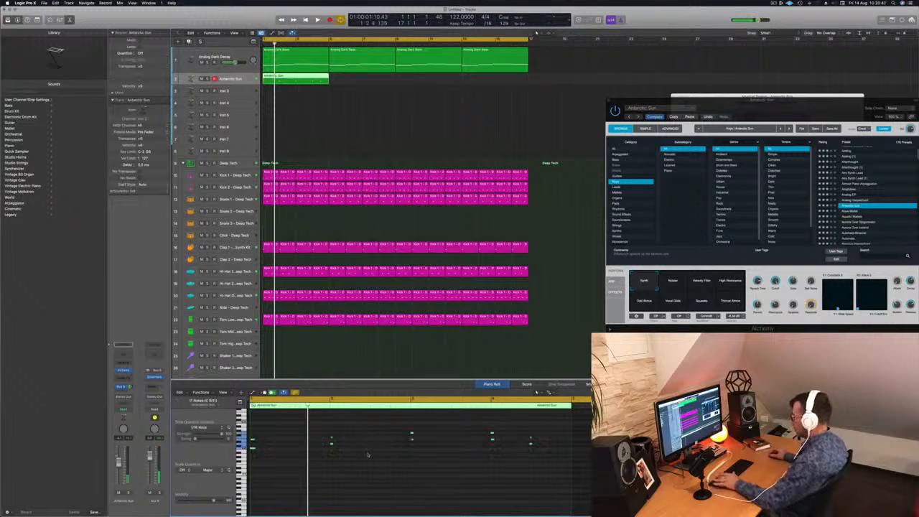
{"action": "key", "text": "space"}
{"action": "scroll", "coordinate": [385, 462], "scroll_direction": "up", "scroll_amount": 4}
{"action": "scroll", "coordinate": [388, 463], "scroll_direction": "down", "scroll_amount": 1}
{"action": "scroll", "coordinate": [389, 464], "scroll_direction": "down", "scroll_amount": 3}
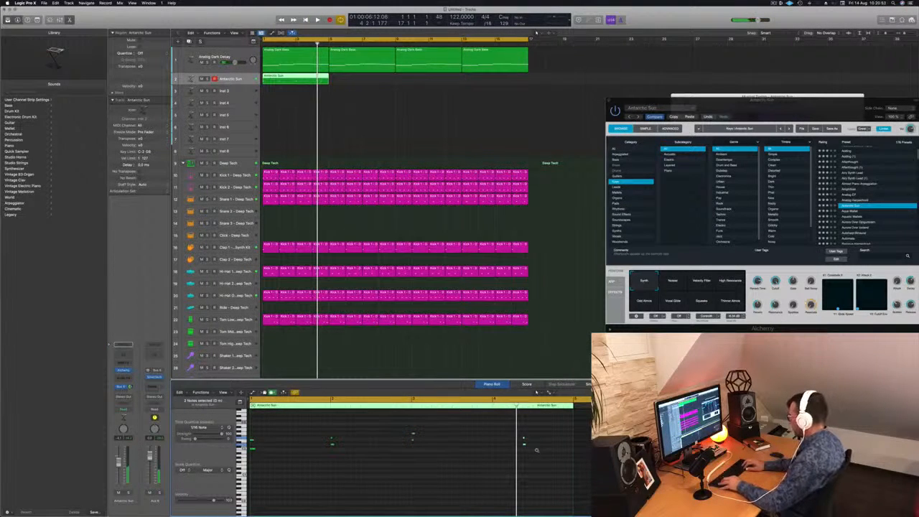
{"action": "key", "text": "Return"}
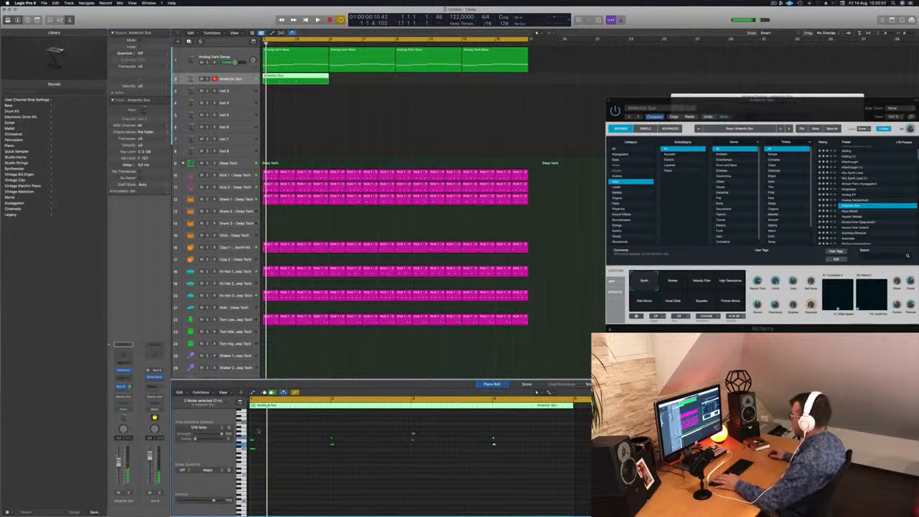
Step: Lower the Antarctic Sun track's volume slightly and repeat its four-bar region to fill all 16 bars
{"action": "left_click_drag", "start_coordinate": [803, 107], "coordinate": [554, 95]}
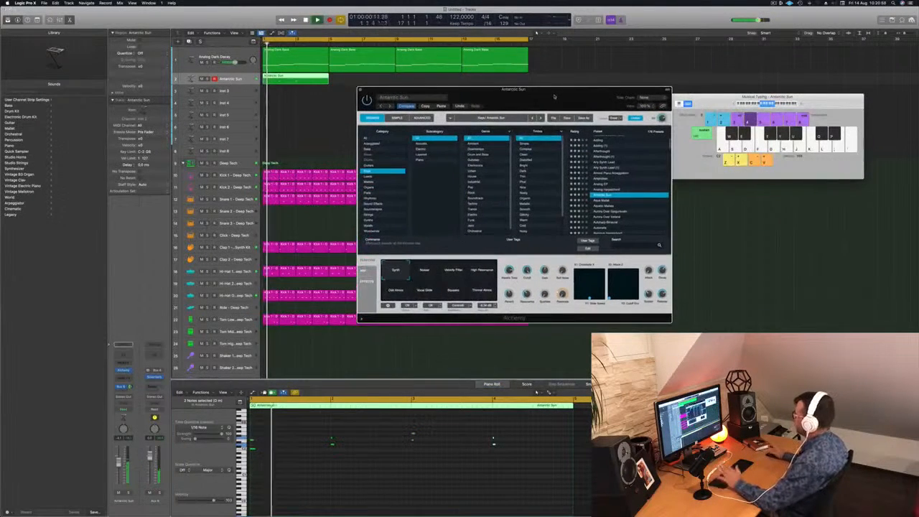
{"action": "left_click_drag", "start_coordinate": [119, 464], "coordinate": [119, 470]}
{"action": "key", "text": "Return"}
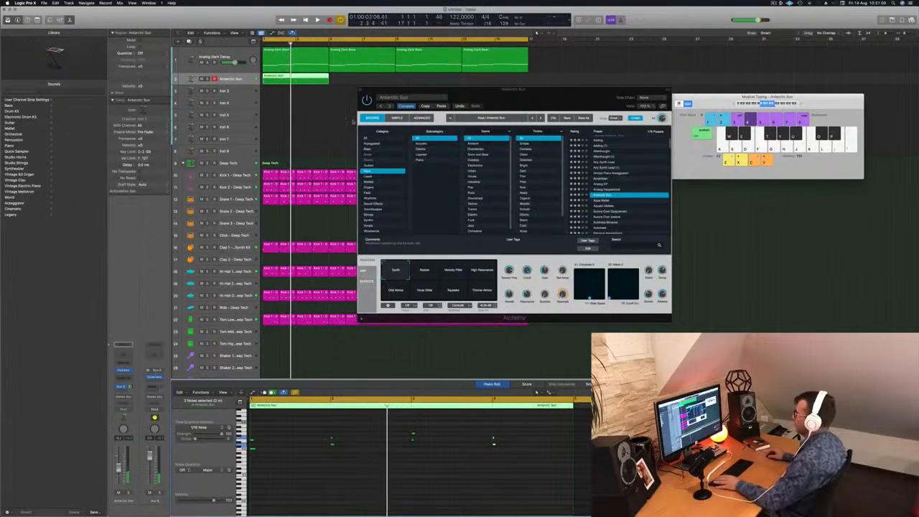
{"action": "left_click_drag", "start_coordinate": [300, 77], "coordinate": [437, 82]}
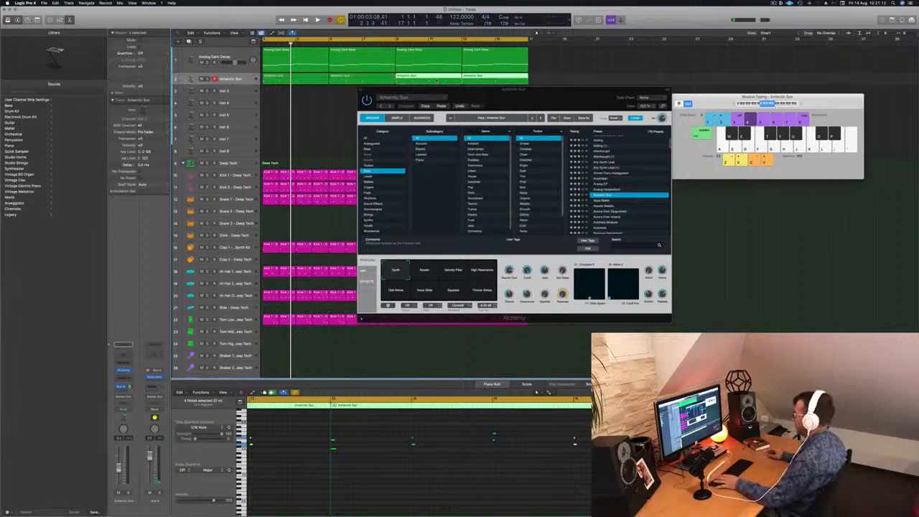
Step: Audition Antarctic Sun's other variations over the loop, including Velocity Filter, High Resonance and Vocal Glide, and return to Synth
{"action": "key", "text": "space"}
{"action": "left_click", "coordinate": [420, 273]}
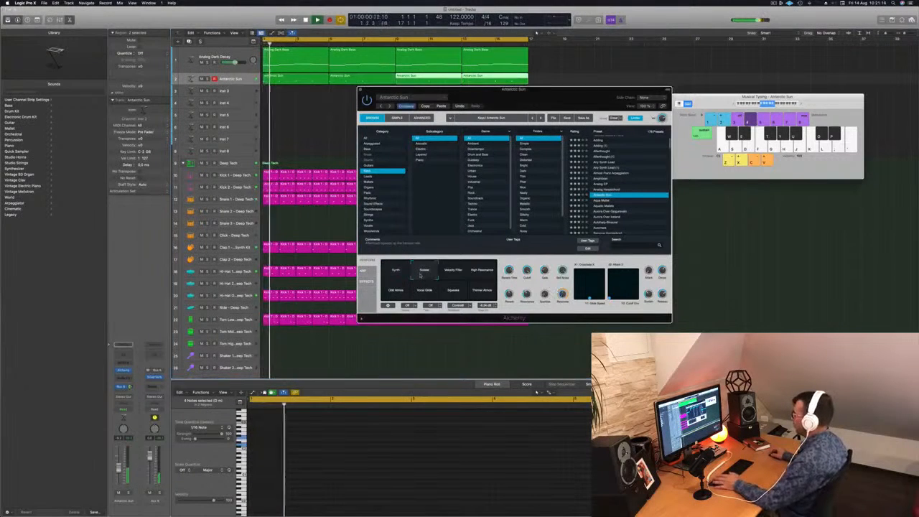
{"action": "left_click", "coordinate": [452, 273]}
{"action": "left_click", "coordinate": [477, 273]}
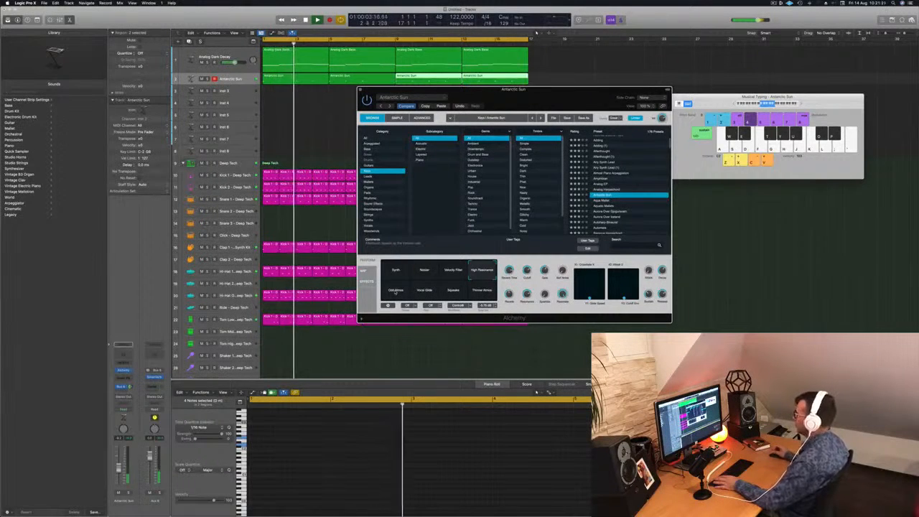
{"action": "left_click", "coordinate": [424, 290]}
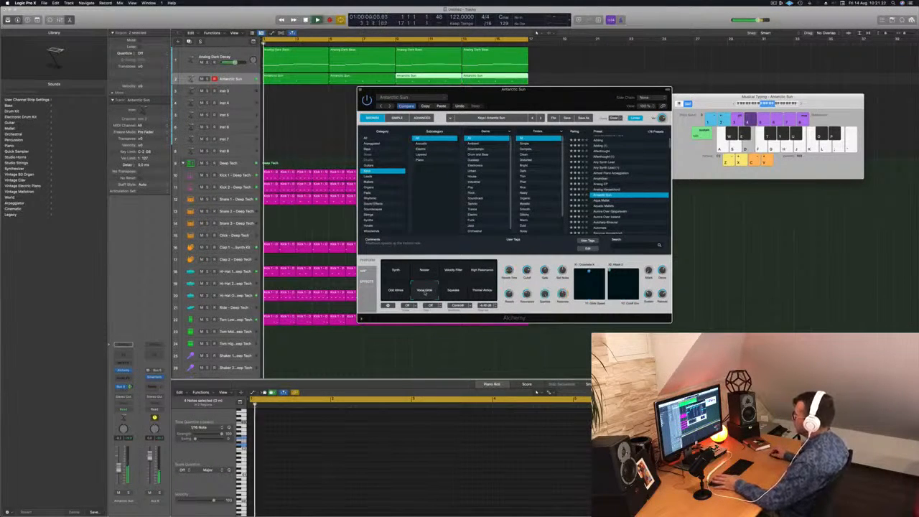
{"action": "left_click", "coordinate": [393, 290]}
{"action": "left_click", "coordinate": [425, 291]}
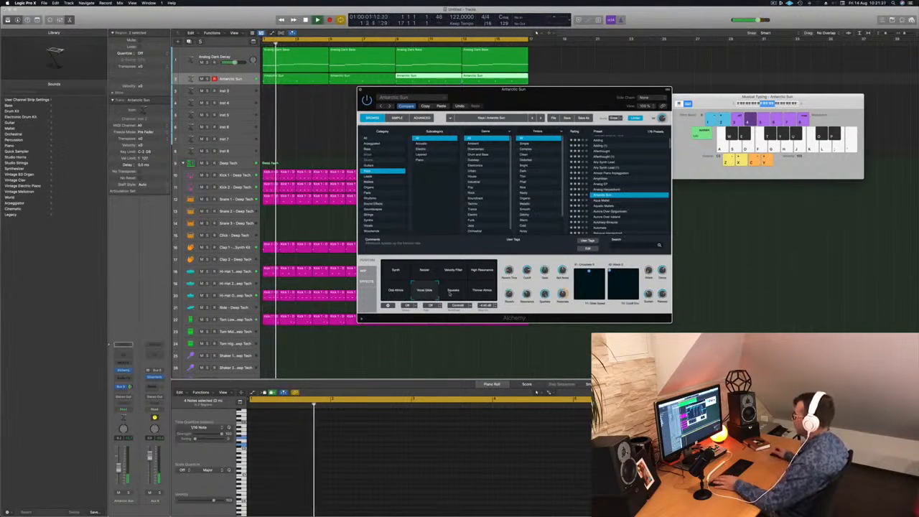
{"action": "left_click", "coordinate": [453, 291]}
{"action": "left_click", "coordinate": [478, 292]}
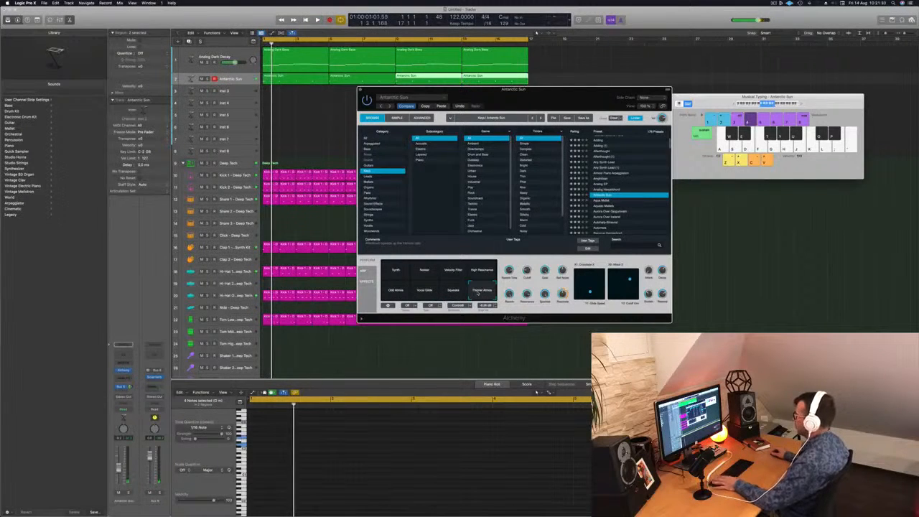
{"action": "left_click_drag", "start_coordinate": [119, 469], "coordinate": [119, 457]}
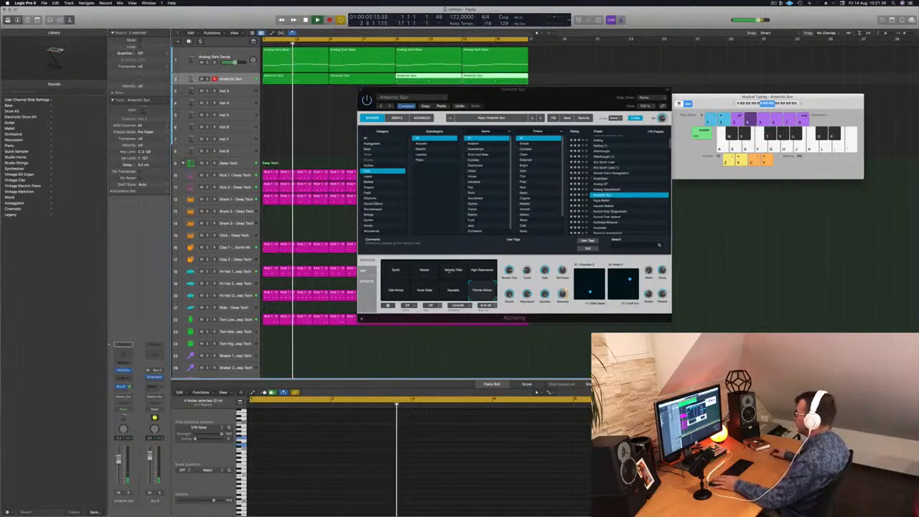
{"action": "left_click", "coordinate": [397, 270]}
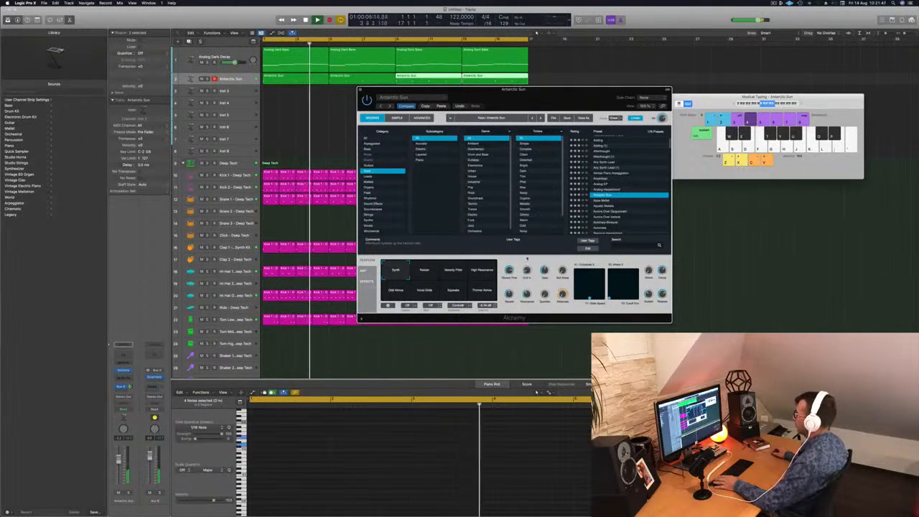
Step: Try the Aurora Over Iceland and Autoharp-Binaural presets on the keys track and lower the track's volume
{"action": "left_click_drag", "start_coordinate": [527, 97], "coordinate": [483, 116]}
{"action": "key", "text": "Return"}
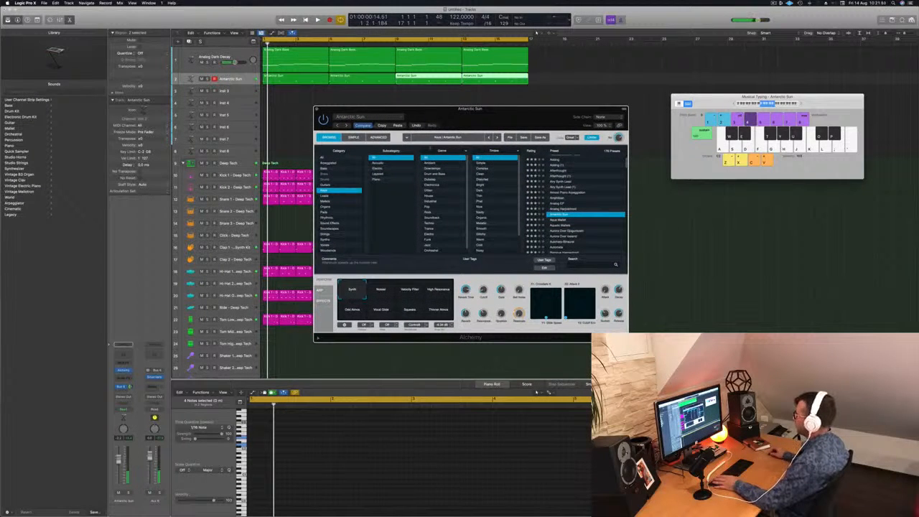
{"action": "scroll", "coordinate": [579, 231], "scroll_direction": "down", "scroll_amount": 3}
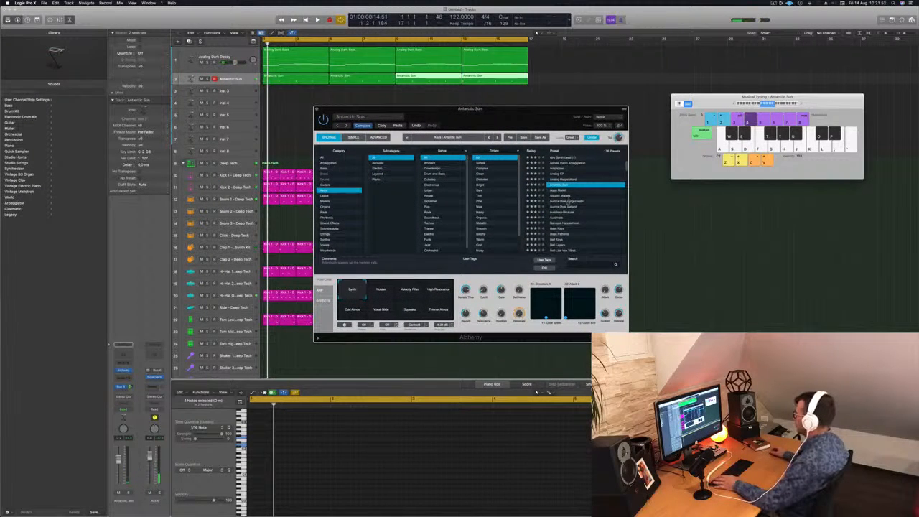
{"action": "left_click", "coordinate": [567, 206]}
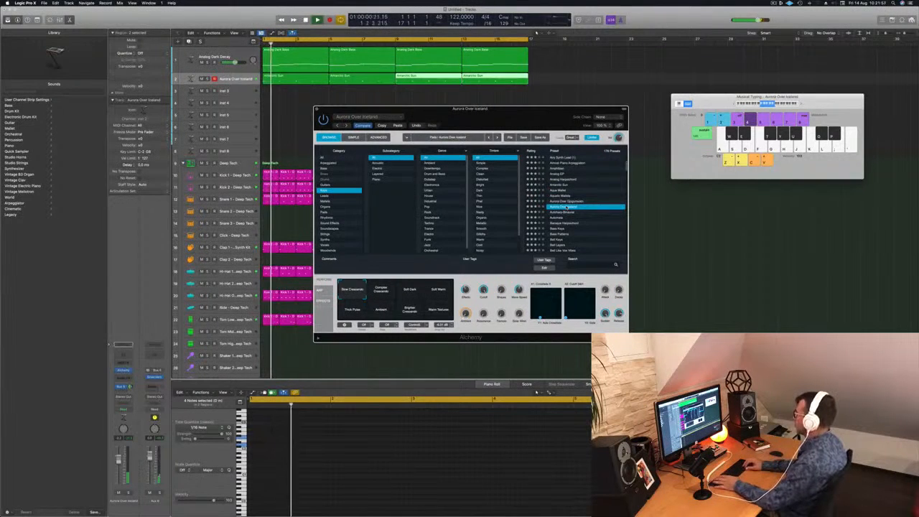
{"action": "key", "text": "Down"}
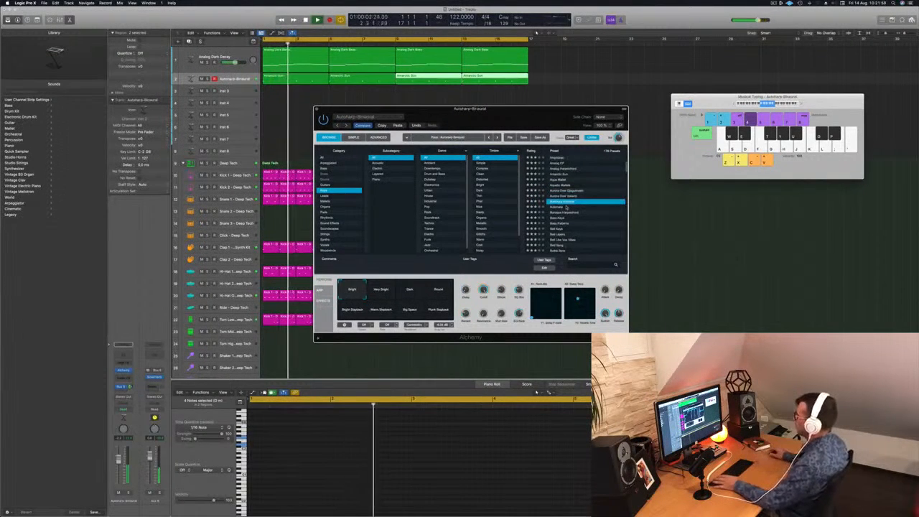
{"action": "left_click_drag", "start_coordinate": [118, 459], "coordinate": [118, 471]}
{"action": "key", "text": "Return"}
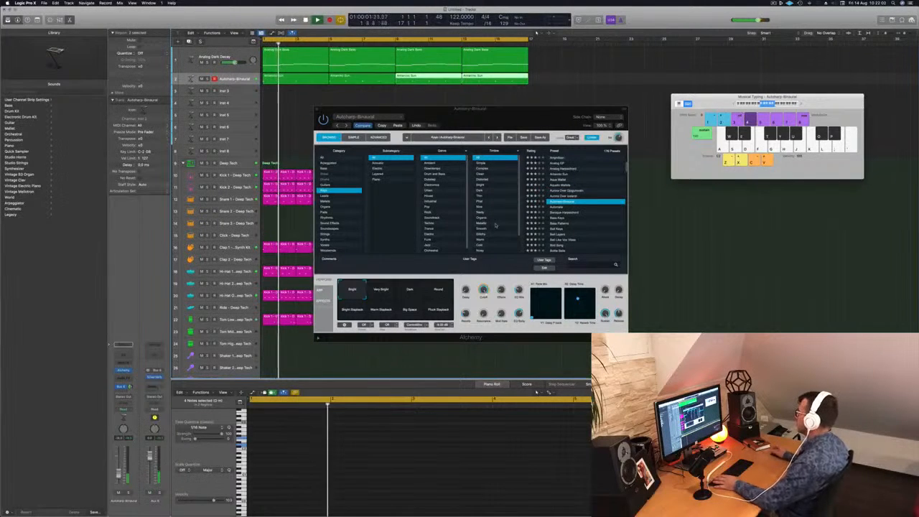
Step: Step through presets such as Baroque Harpsichord and Bass Patterns to Bell Keys, and raise the track's volume slightly
{"action": "left_click", "coordinate": [562, 211]}
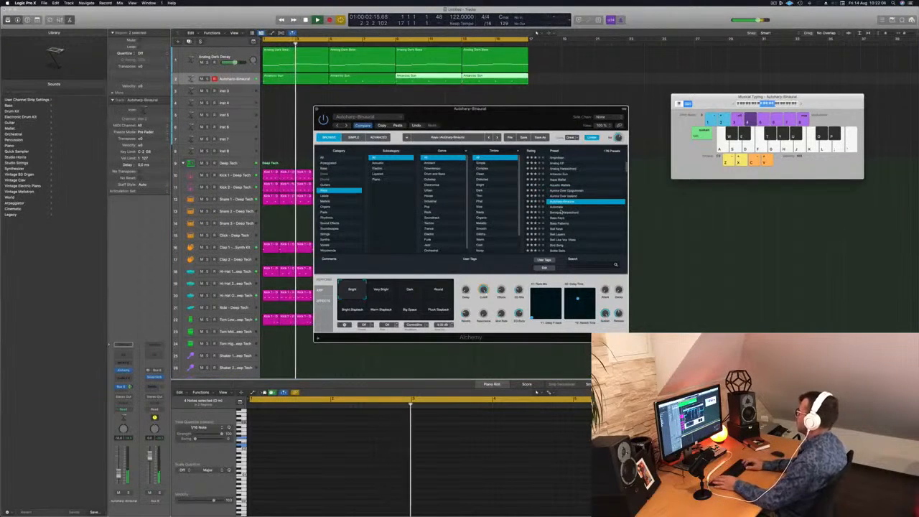
{"action": "key", "text": "Down"}
{"action": "key", "text": "Down"}
{"action": "key", "text": "Down"}
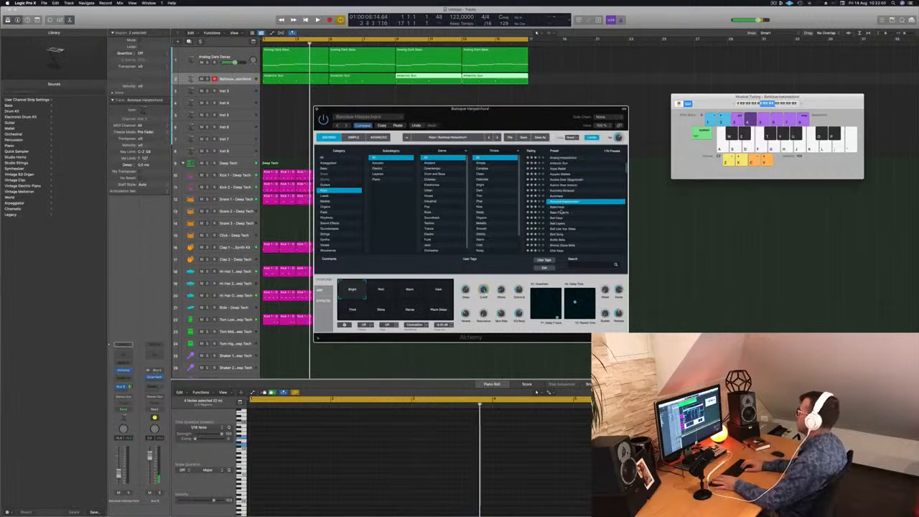
{"action": "key", "text": "Down"}
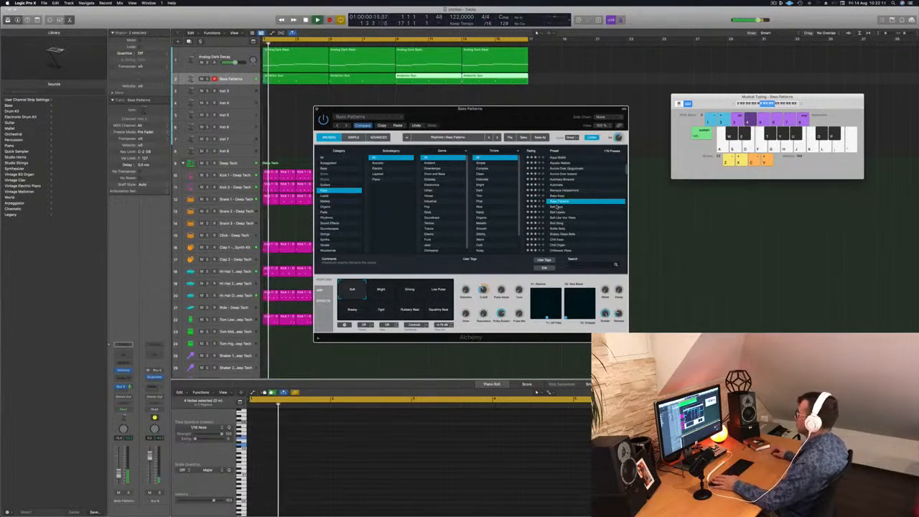
{"action": "key", "text": "Down"}
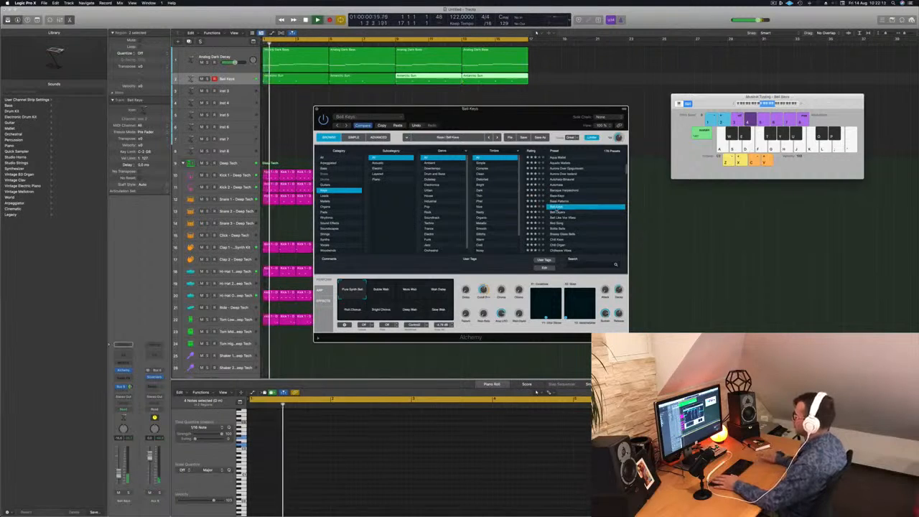
{"action": "left_click_drag", "start_coordinate": [119, 475], "coordinate": [120, 471]}
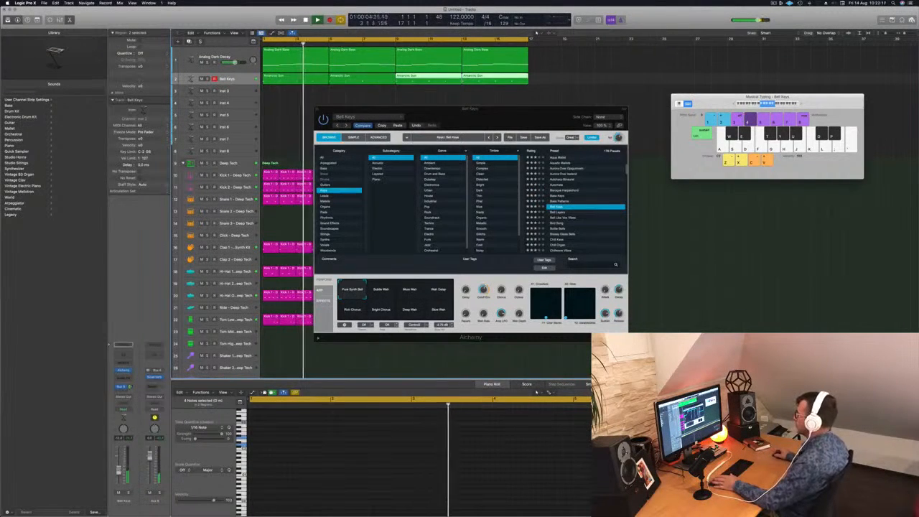
Step: Audition Bell Keys variations such as Wah Delay and Pitch Chorus, and close Alchemy with Pure Synth Bell selected
{"action": "mouse_move", "coordinate": [505, 117]}
{"action": "left_mouse_down"}
{"action": "mouse_move", "coordinate": [552, 105]}
{"action": "mouse_move", "coordinate": [498, 111]}
{"action": "left_mouse_up"}
{"action": "left_click", "coordinate": [378, 290]}
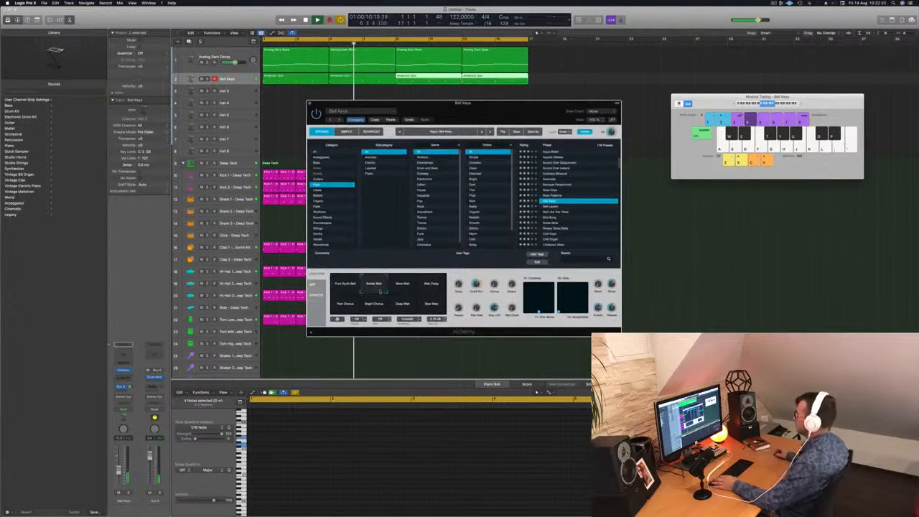
{"action": "left_click", "coordinate": [430, 288]}
{"action": "left_click", "coordinate": [339, 307]}
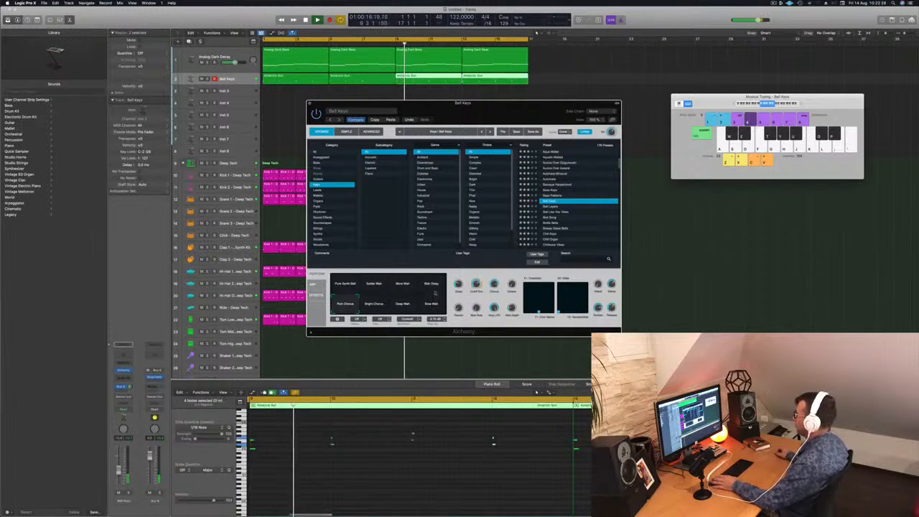
{"action": "left_click", "coordinate": [338, 284]}
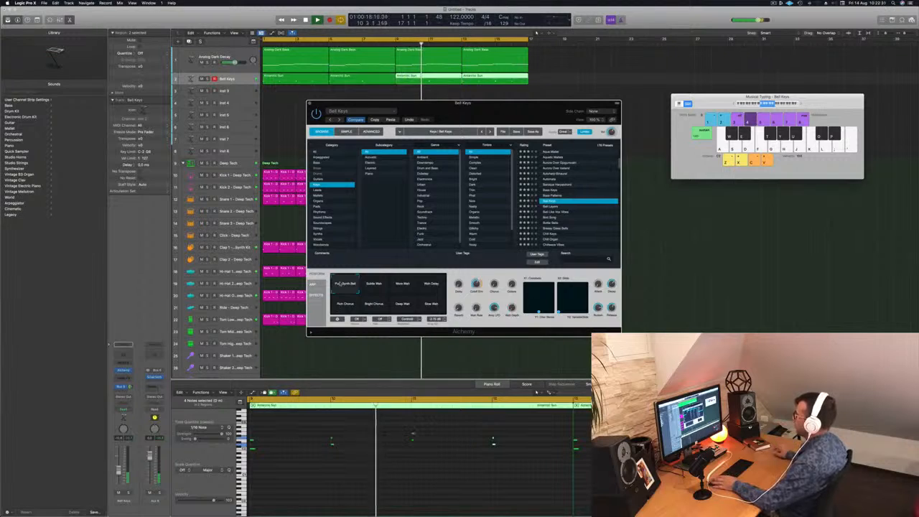
{"action": "left_click_drag", "start_coordinate": [462, 101], "coordinate": [494, 109]}
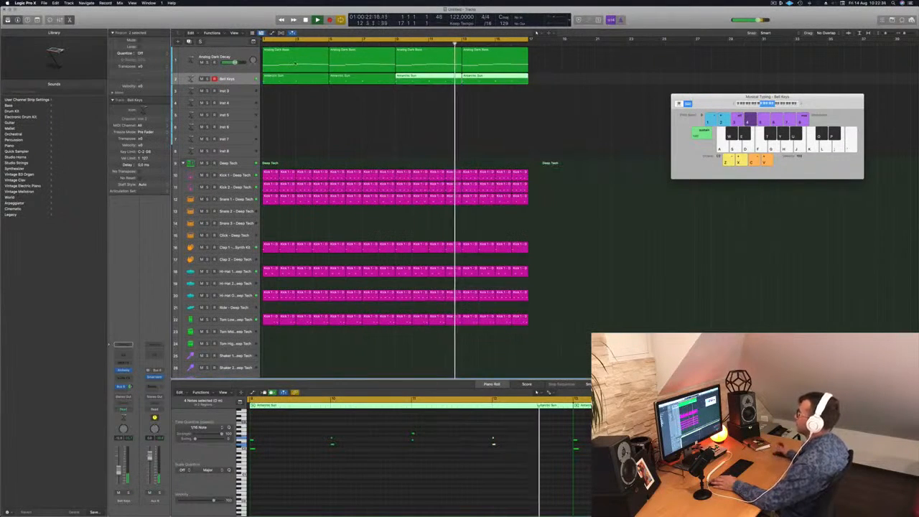
Step: Examine the note pitches of the first Analog Dark Bass region and replay the loop
{"action": "left_click", "coordinate": [295, 63]}
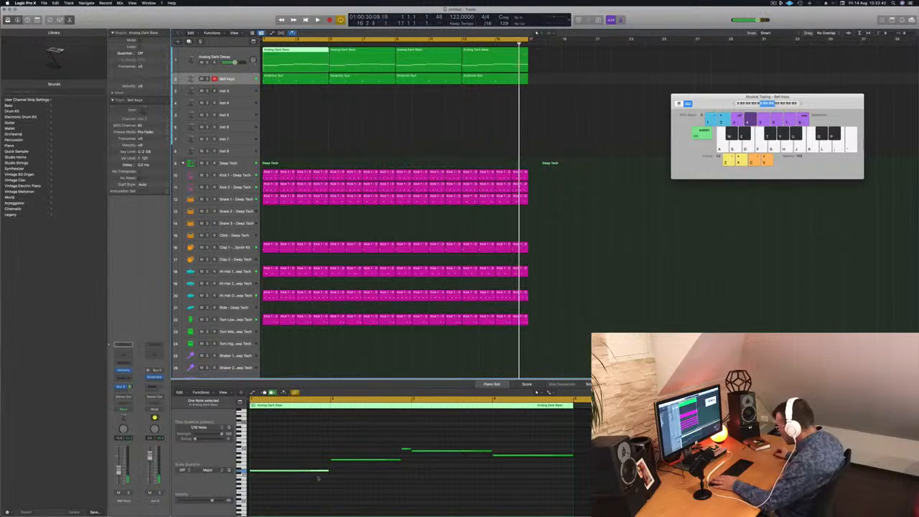
{"action": "left_click", "coordinate": [419, 453]}
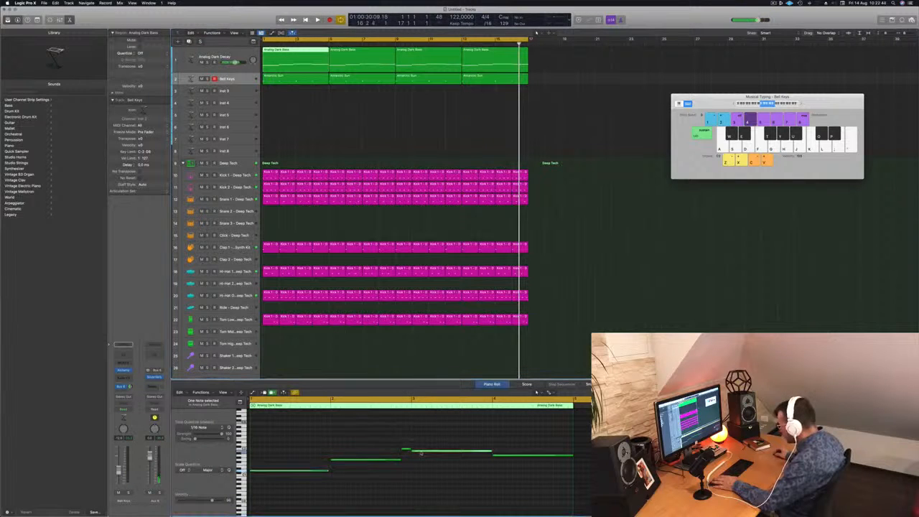
{"action": "key", "text": "space"}
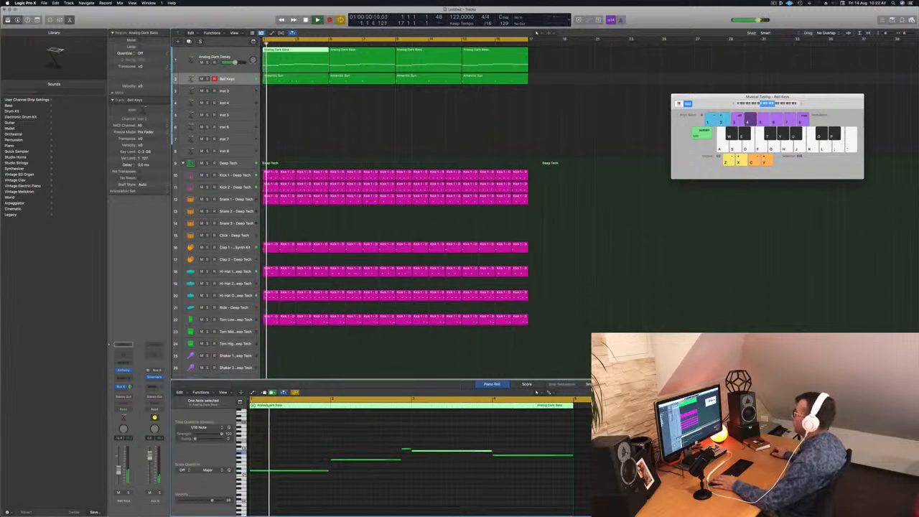
Step: Try replacing the bar 3 chord in the first Bell Keys region with a copy of the bar 4 chord
{"action": "left_click", "coordinate": [280, 80]}
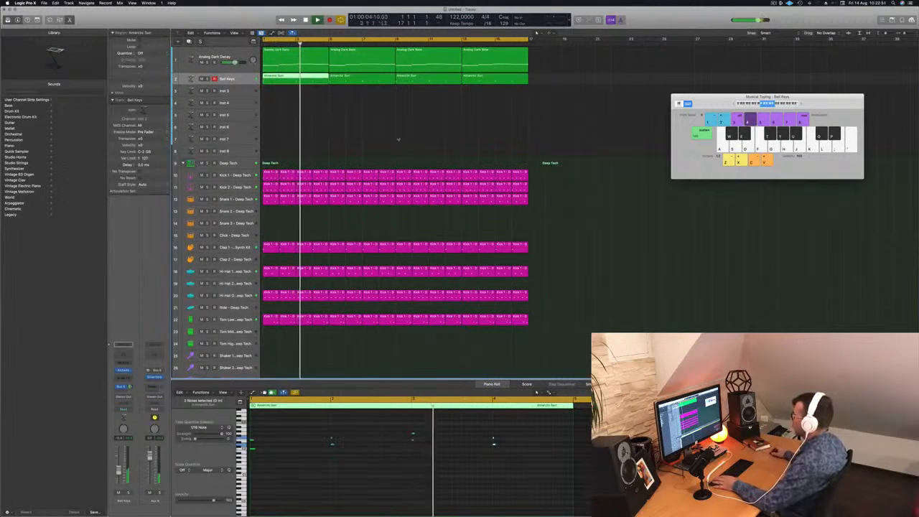
{"action": "key", "text": "space"}
{"action": "left_click_drag", "start_coordinate": [404, 427], "coordinate": [415, 451]}
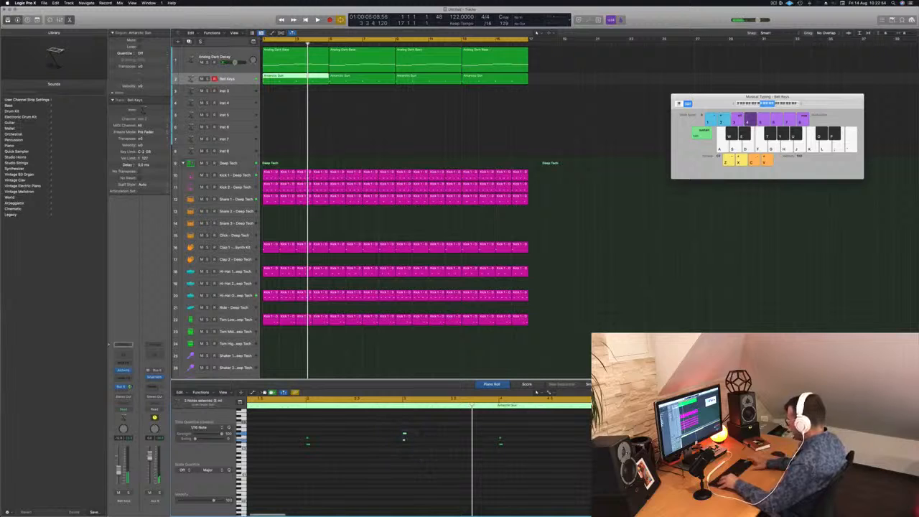
{"action": "left_click_drag", "start_coordinate": [289, 429], "coordinate": [341, 478]}
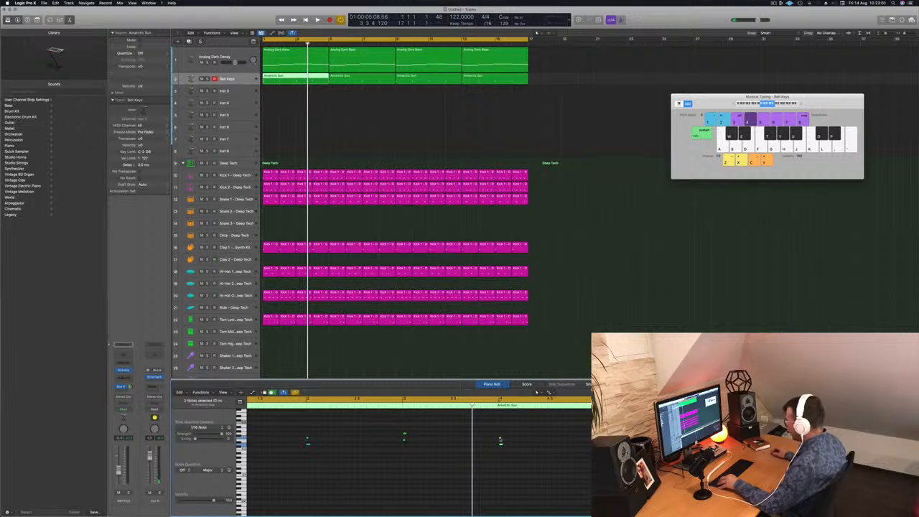
{"action": "left_click_drag", "start_coordinate": [501, 440], "coordinate": [405, 440]}
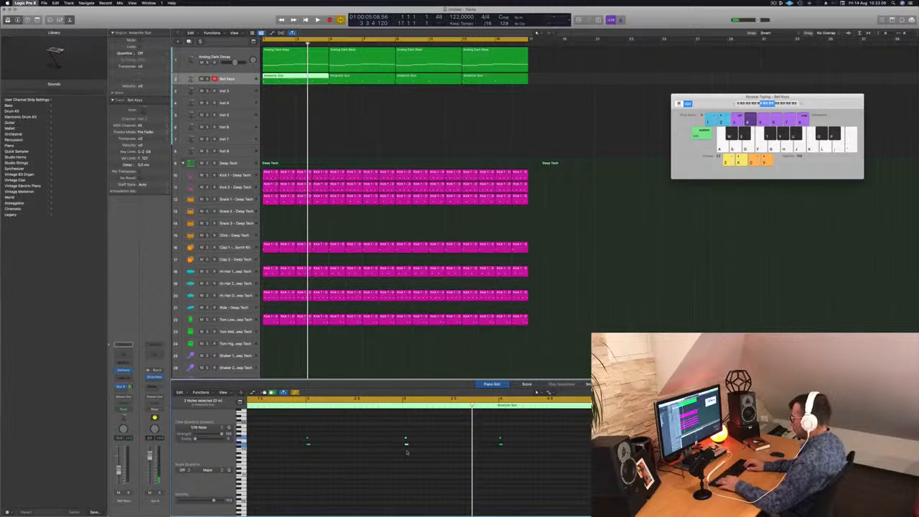
Step: Keep the project open, undo the bar 3 chord replacement, and replay the loop from the start
{"action": "key", "text": "super+w"}
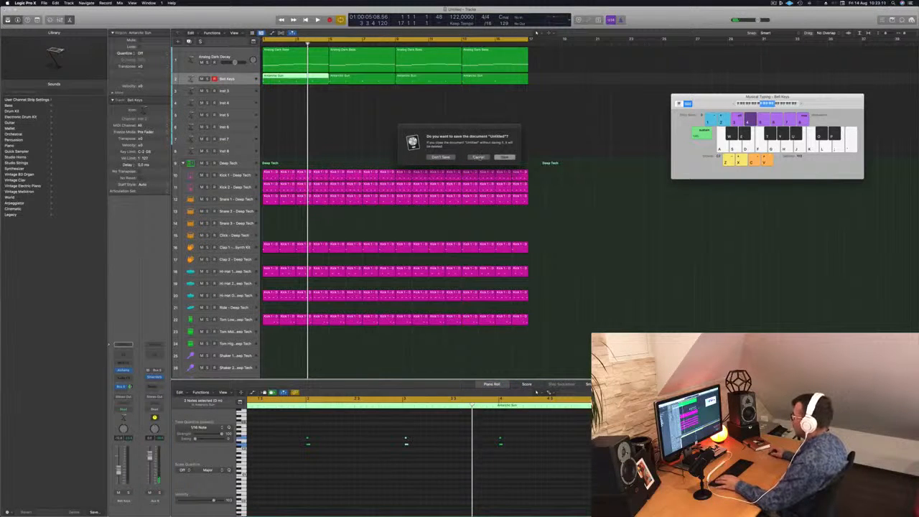
{"action": "left_click", "coordinate": [480, 157]}
{"action": "key", "text": "Return"}
{"action": "key", "text": "space"}
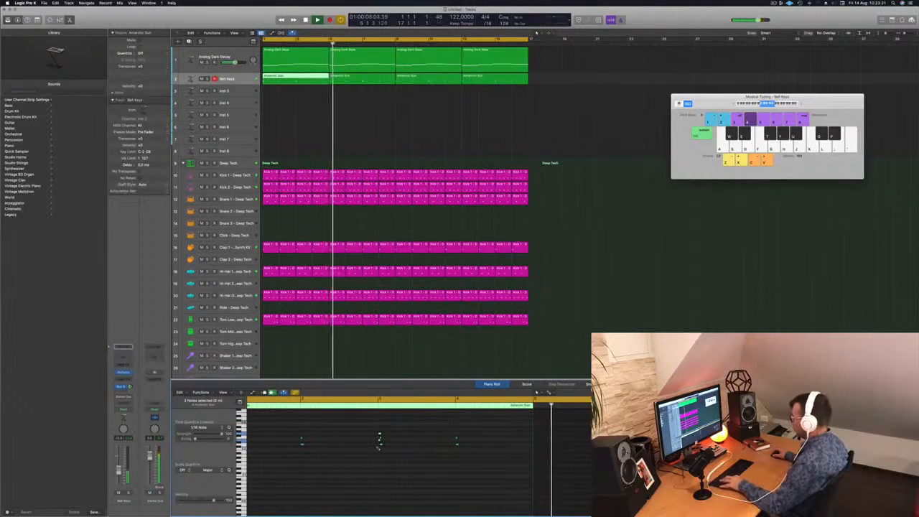
{"action": "key", "text": "space"}
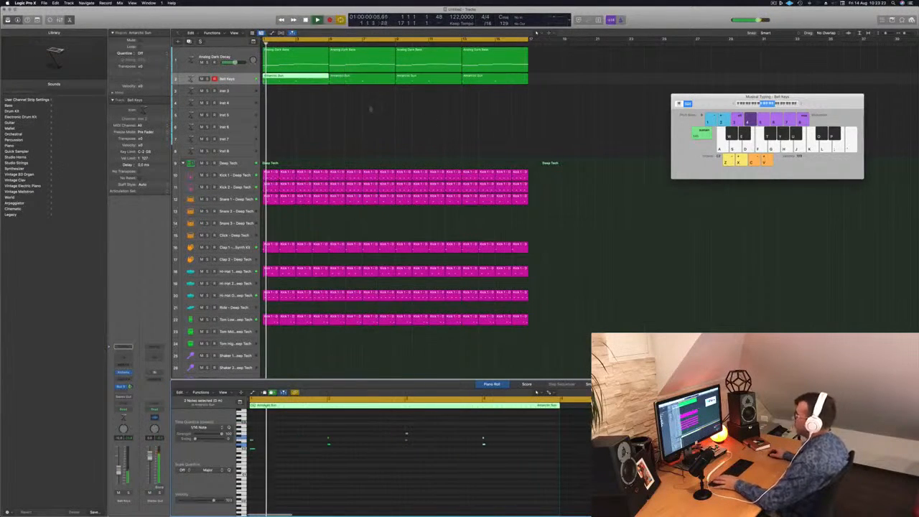
Step: Delete the short extra note before bar 3 in the first Analog Dark Bass region and extend the bar 2 note to bar 3
{"action": "left_click", "coordinate": [343, 81]}
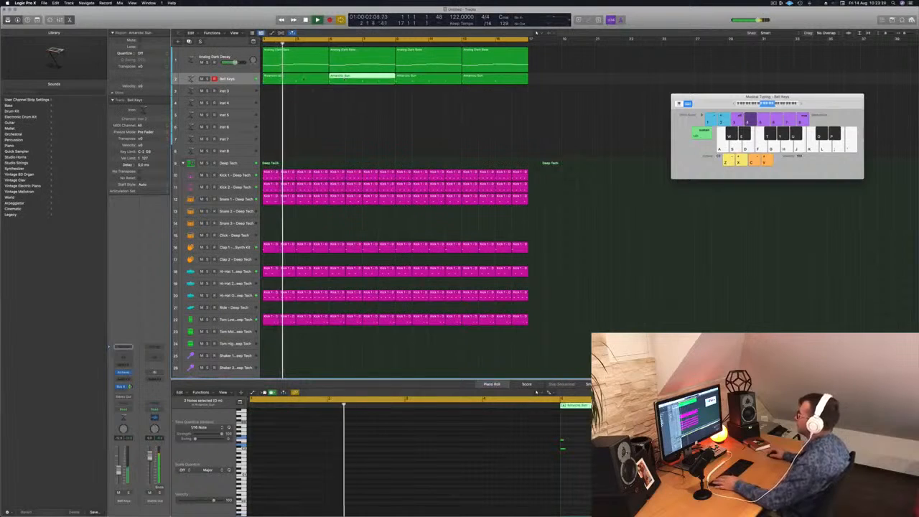
{"action": "left_click", "coordinate": [306, 79]}
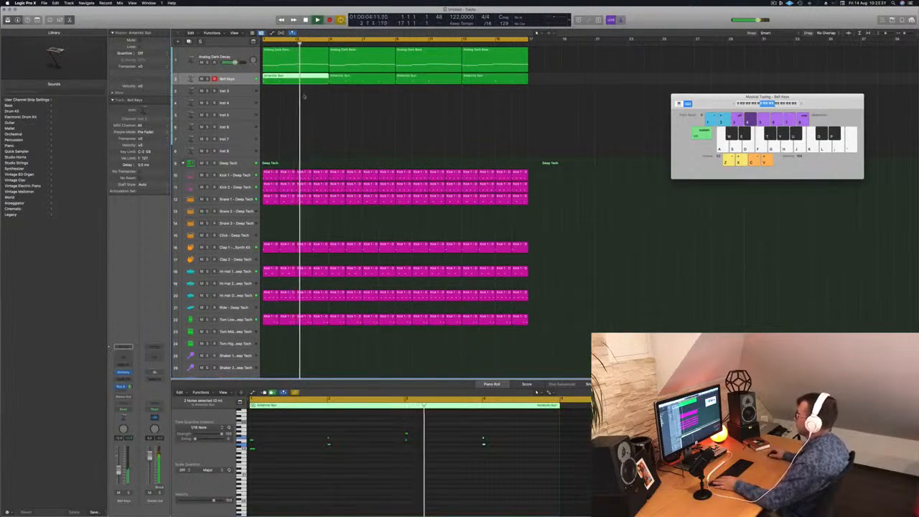
{"action": "left_click", "coordinate": [306, 61]}
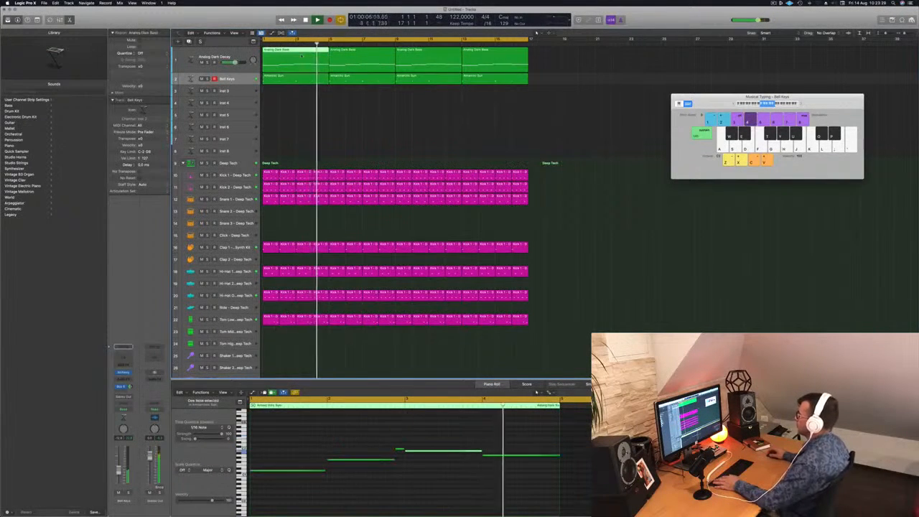
{"action": "left_click", "coordinate": [399, 450]}
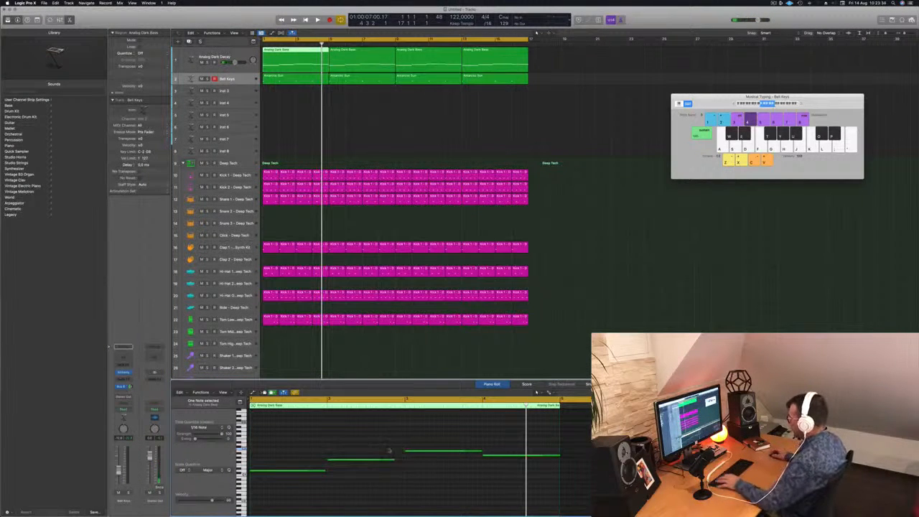
{"action": "left_click_drag", "start_coordinate": [394, 459], "coordinate": [400, 462]}
{"action": "key", "text": "space"}
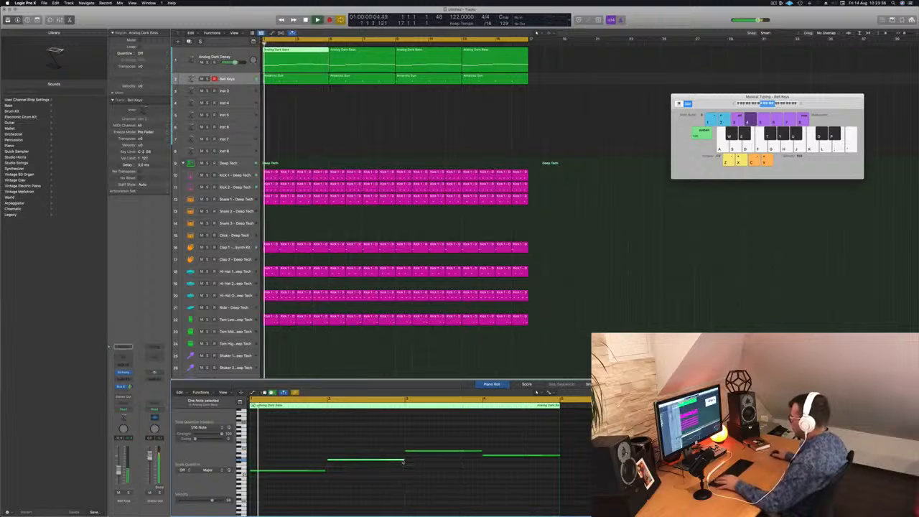
Step: Return the bar 2 bass note to its shorter length and replay the loop from the start
{"action": "key", "text": "super+Left"}
{"action": "key", "text": "super+Left"}
{"action": "key", "text": "super+Left"}
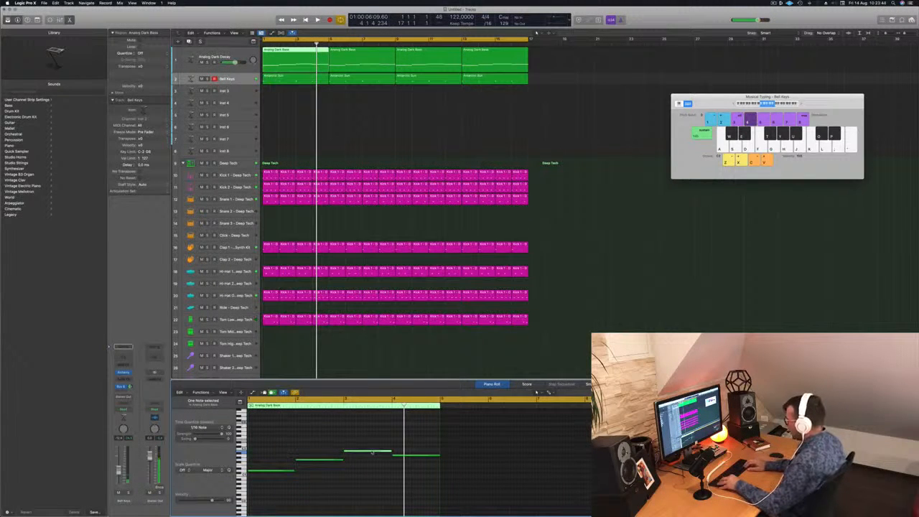
{"action": "key", "text": "Return"}
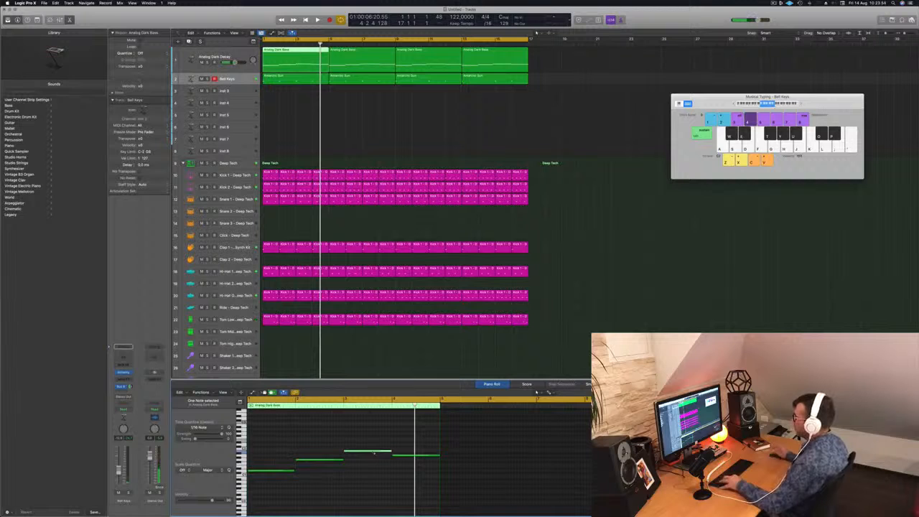
{"action": "key", "text": "Return"}
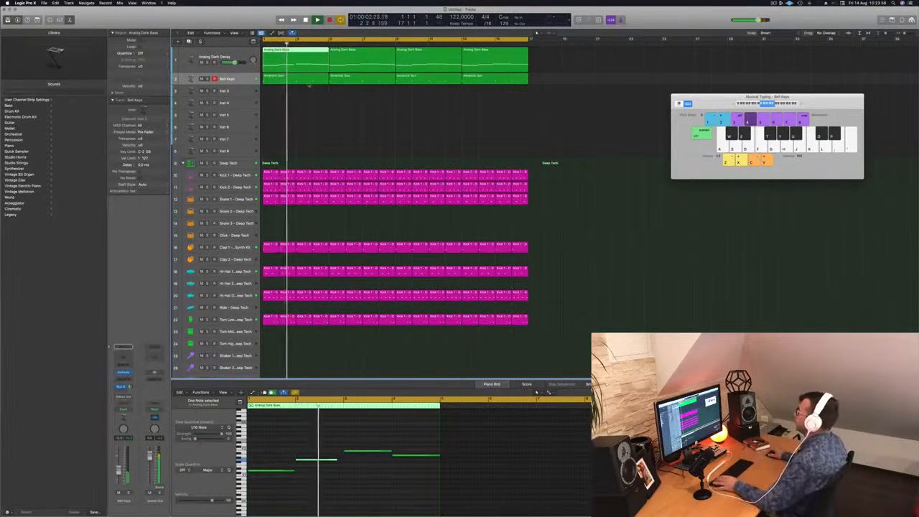
Step: Remove the chords at bars 2, 3 and 4 of the first Bell Keys region and copy the bar 1 chord to bar 3
{"action": "left_click", "coordinate": [307, 79]}
{"action": "key", "text": "Return"}
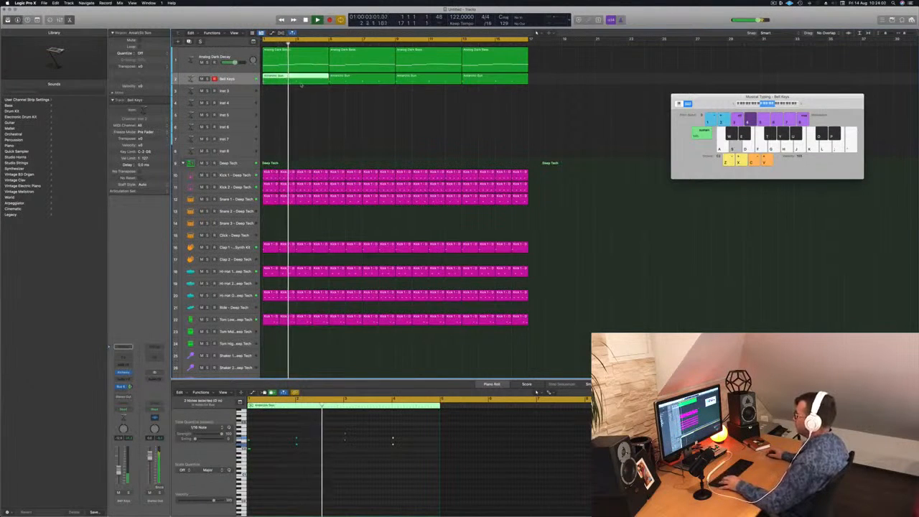
{"action": "left_click_drag", "start_coordinate": [290, 429], "coordinate": [397, 464]}
{"action": "key", "text": "Delete"}
{"action": "key", "text": "space"}
{"action": "left_click_drag", "start_coordinate": [285, 433], "coordinate": [345, 441]}
{"action": "key", "text": "Return"}
{"action": "scroll", "coordinate": [326, 477], "scroll_direction": "up", "scroll_amount": 2}
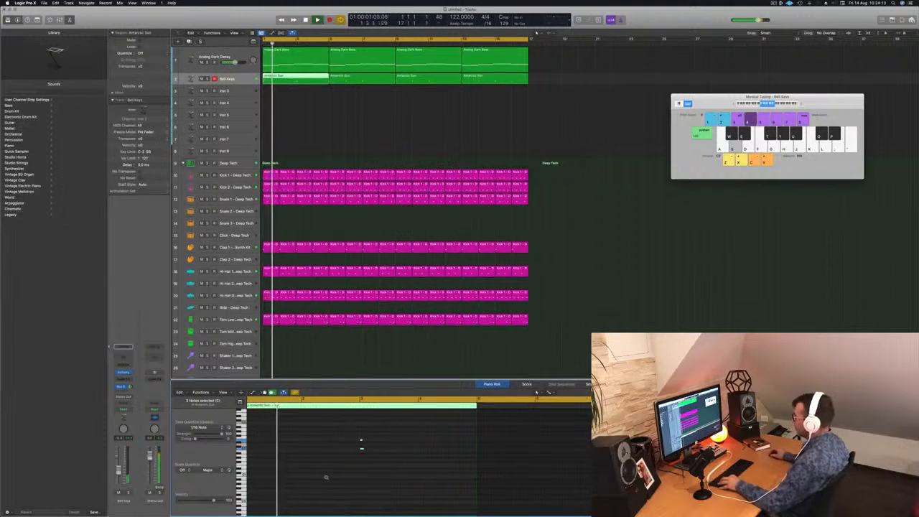
{"action": "scroll", "coordinate": [326, 477], "scroll_direction": "up", "scroll_amount": 5}
{"action": "scroll", "coordinate": [326, 478], "scroll_direction": "down", "scroll_amount": 5}
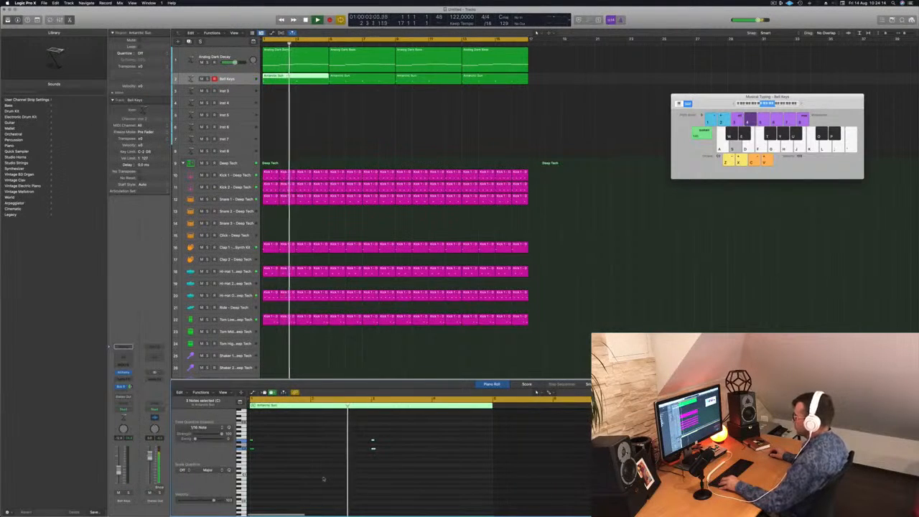
{"action": "scroll", "coordinate": [326, 479], "scroll_direction": "down", "scroll_amount": 2}
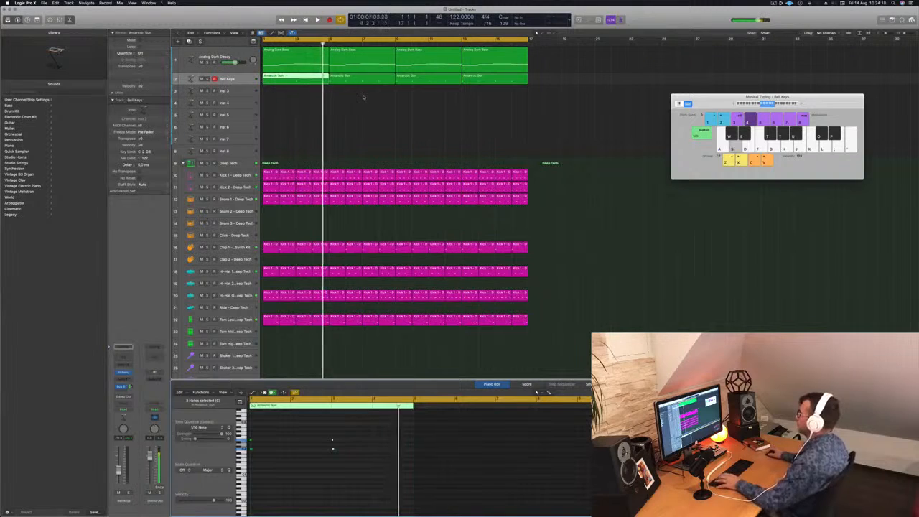
Step: Delete the other three Bell Keys regions, fill the track to bar 16 with copies of the edited first region, and replay the loop
{"action": "left_click_drag", "start_coordinate": [363, 96], "coordinate": [479, 83]}
{"action": "key", "text": "Delete"}
{"action": "left_click", "coordinate": [293, 79]}
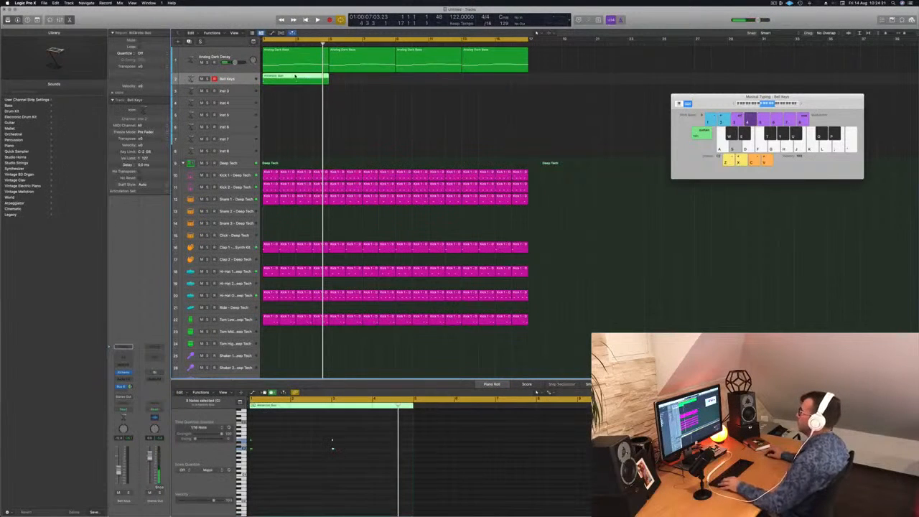
{"action": "left_click_drag", "start_coordinate": [293, 79], "coordinate": [361, 82]}
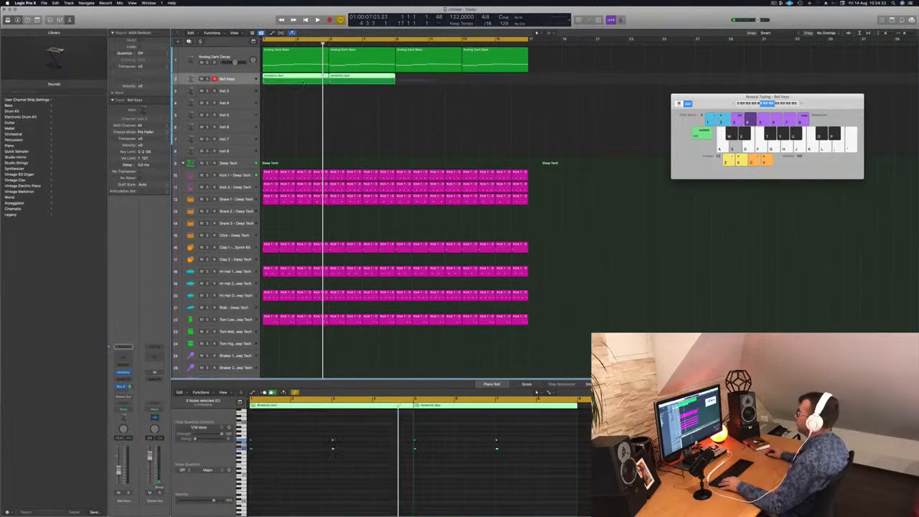
{"action": "left_click_drag", "start_coordinate": [294, 79], "coordinate": [428, 87]}
{"action": "key", "text": "Return"}
{"action": "key", "text": "space"}
{"action": "key", "text": "super+Left"}
{"action": "key", "text": "super+Left"}
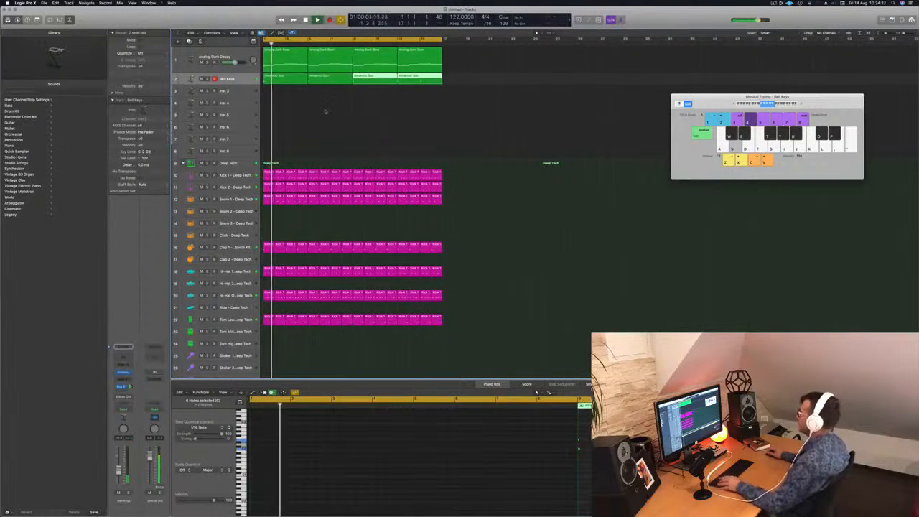
Step: Save the project as LET EP108 in the Logic folder and resume playback
{"action": "key", "text": "super+s"}
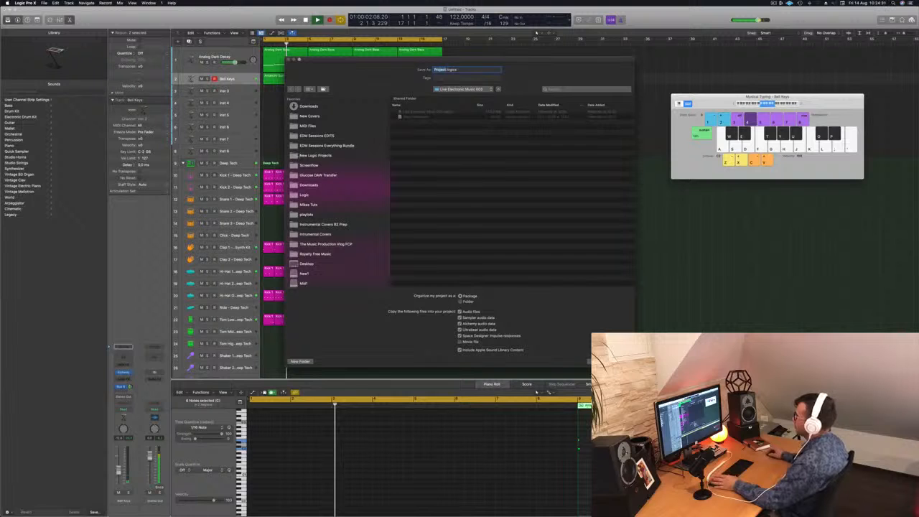
{"action": "left_click", "coordinate": [304, 195]}
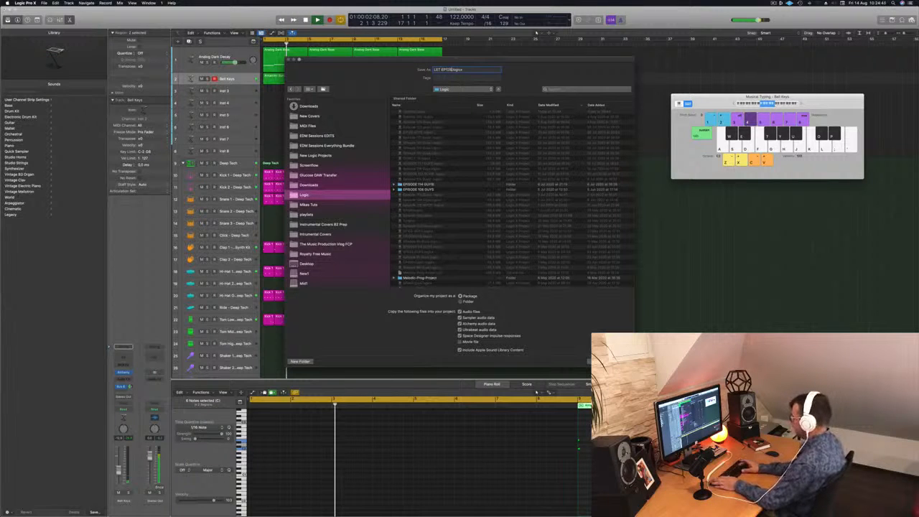
{"action": "key", "text": "Return"}
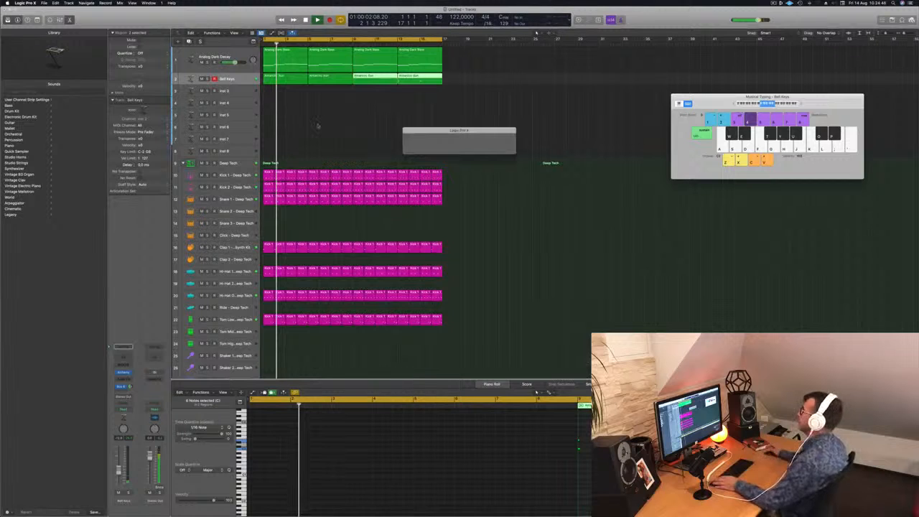
{"action": "key", "text": "space"}
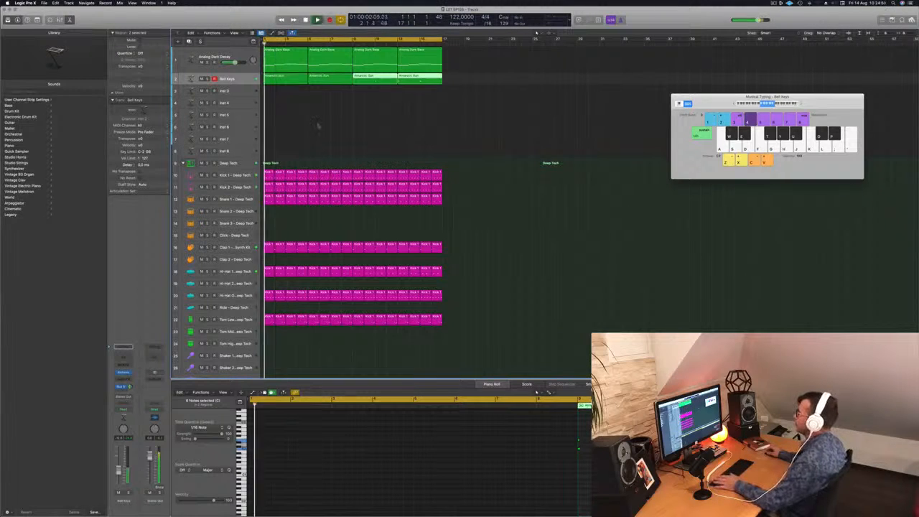
Step: Load Alchemy on the empty Inst 3 track and filter its presets to the Pads category
{"action": "left_click", "coordinate": [317, 119]}
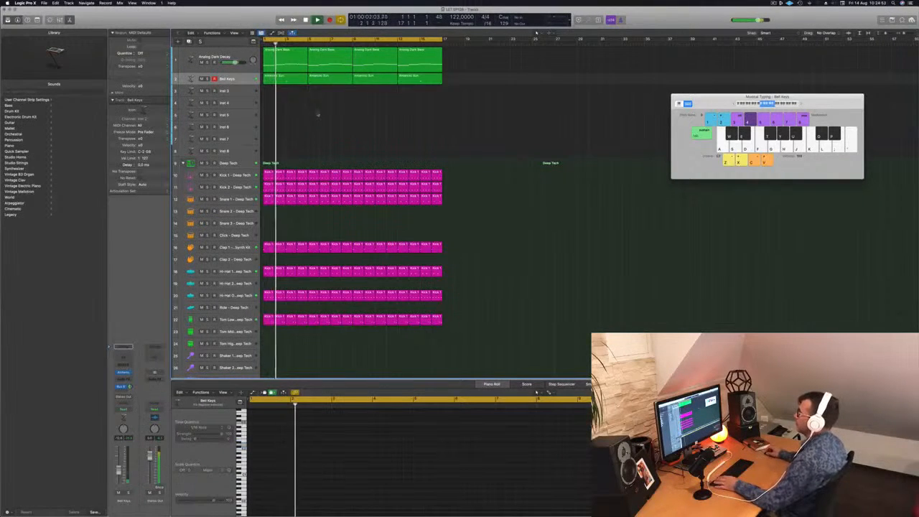
{"action": "key", "text": "Down"}
{"action": "key", "text": "space"}
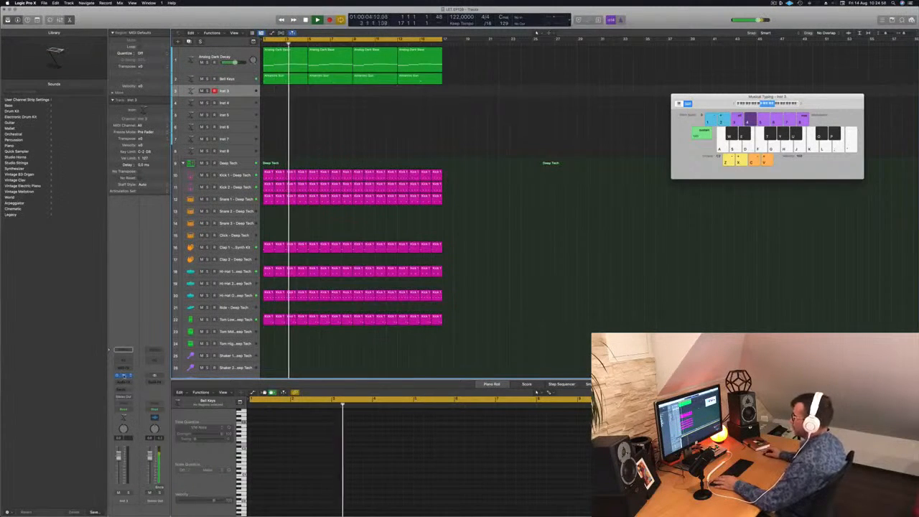
{"action": "left_click", "coordinate": [124, 375]}
{"action": "left_click_drag", "start_coordinate": [428, 97], "coordinate": [511, 178]}
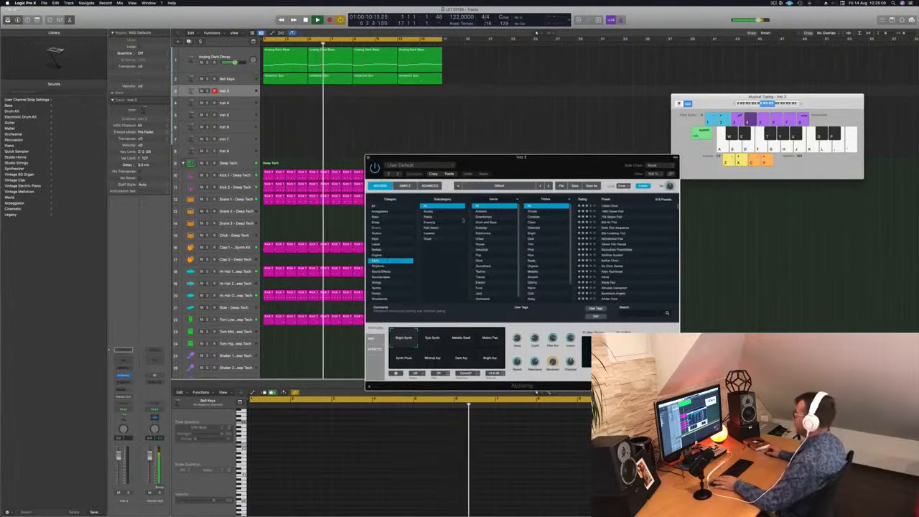
{"action": "left_click", "coordinate": [376, 261]}
{"action": "left_click_drag", "start_coordinate": [559, 168], "coordinate": [521, 152]}
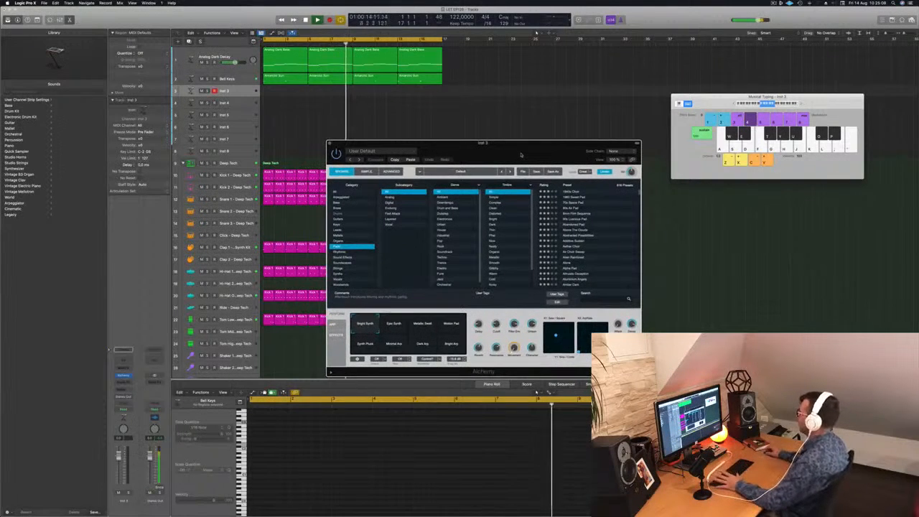
Step: Audition the Abandoned Pad and Above The Clouds presets over the loop, raising the typing keyboard's octave and lowering the track's volume
{"action": "left_click", "coordinate": [576, 225]}
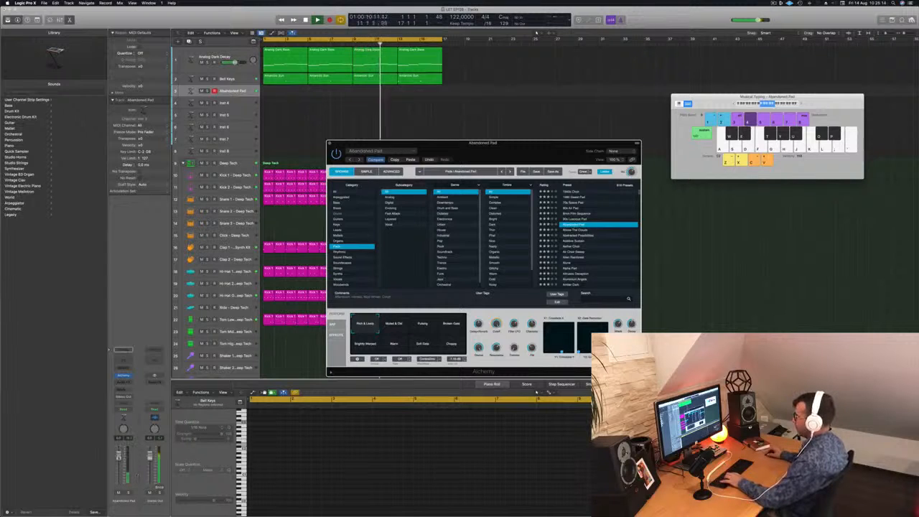
{"action": "left_click", "coordinate": [679, 46]}
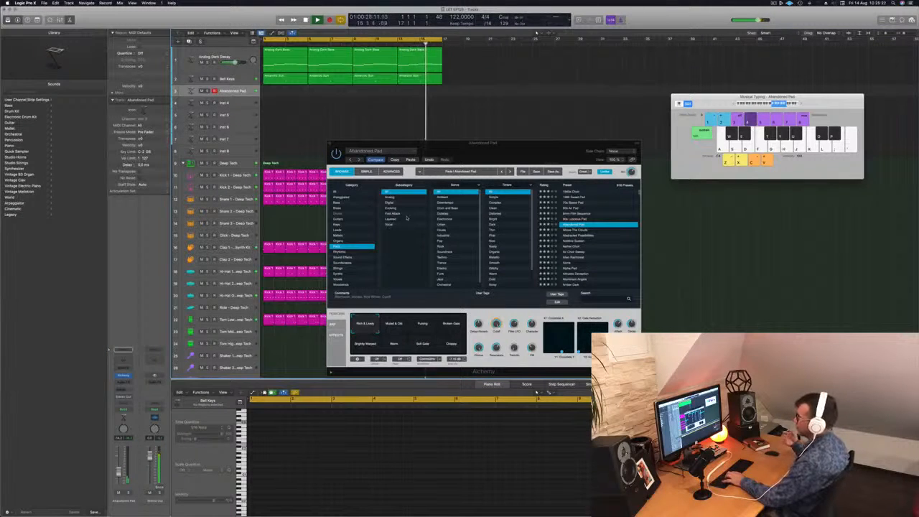
{"action": "left_click_drag", "start_coordinate": [520, 156], "coordinate": [510, 149]}
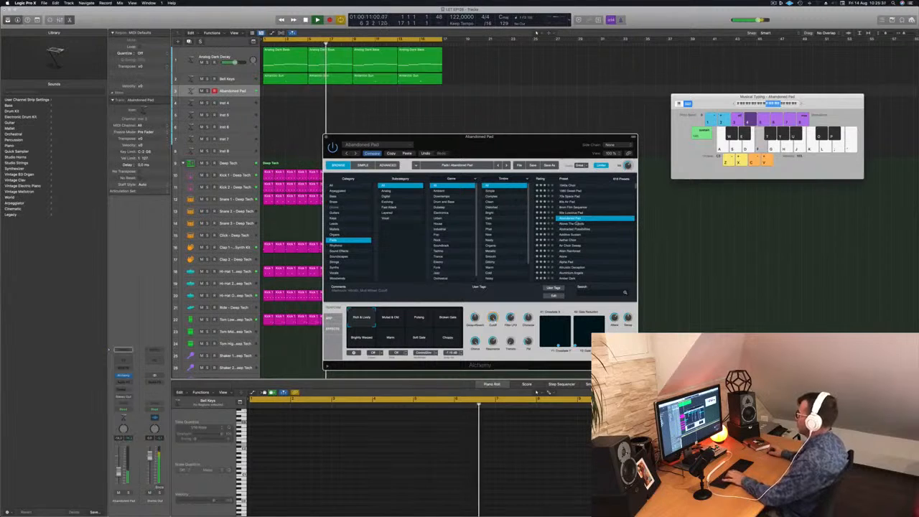
{"action": "left_click", "coordinate": [571, 224]}
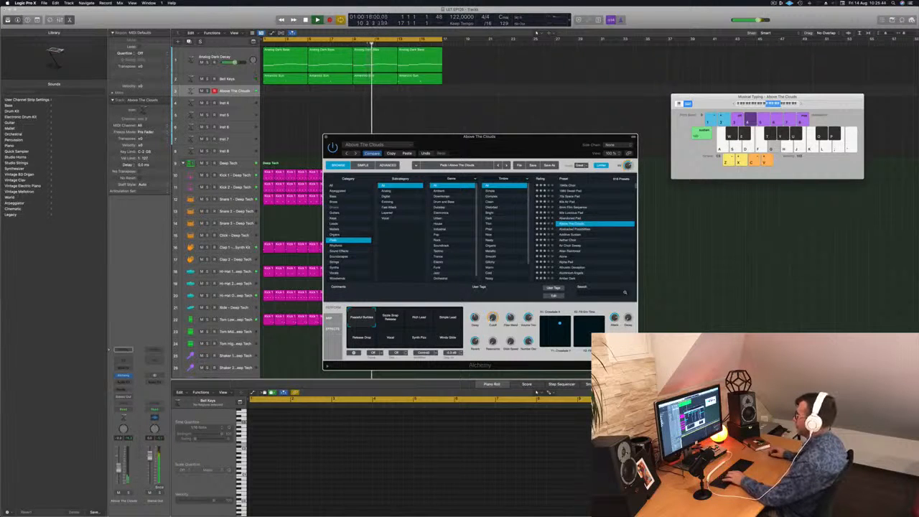
{"action": "left_click", "coordinate": [119, 467]}
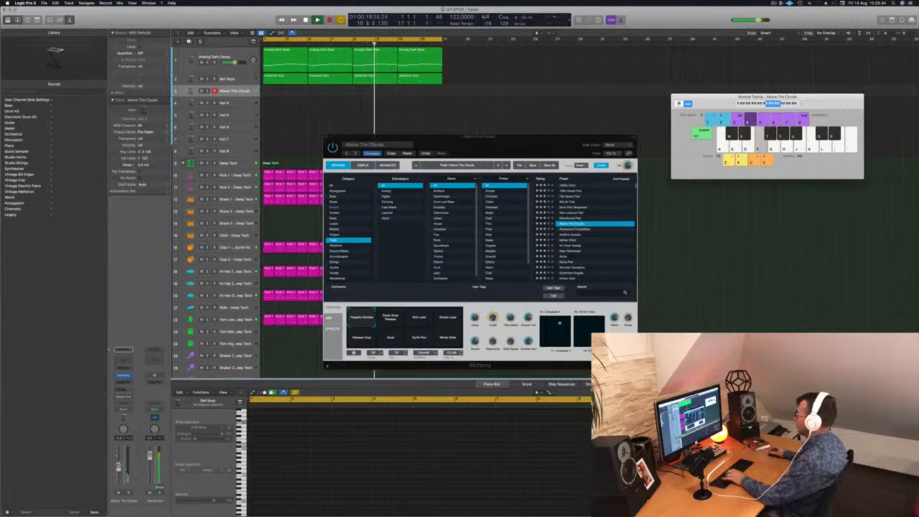
Step: Load the Air Choir Sweep preset in Alchemy and add a send to Bus 6 on its track
{"action": "left_click", "coordinate": [571, 247]}
{"action": "left_click", "coordinate": [572, 246]}
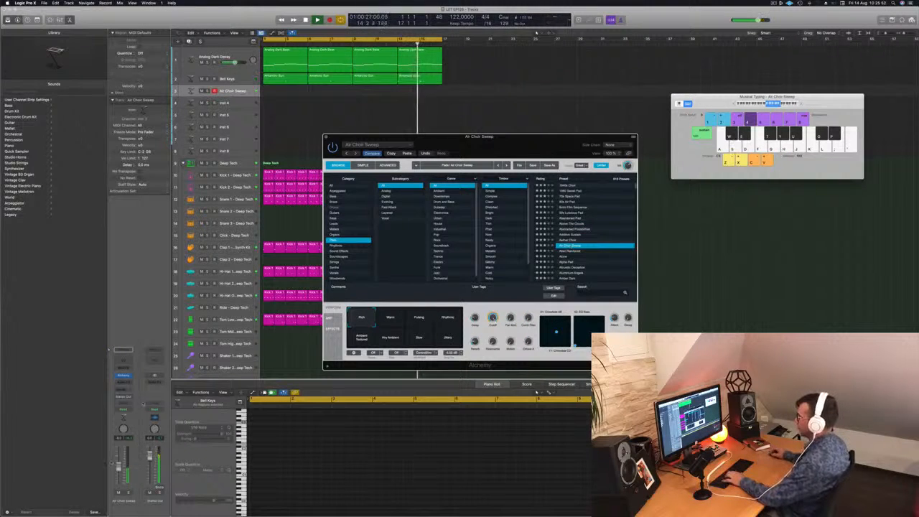
{"action": "left_click", "coordinate": [119, 469]}
{"action": "key", "text": "f"}
{"action": "left_click", "coordinate": [124, 382]}
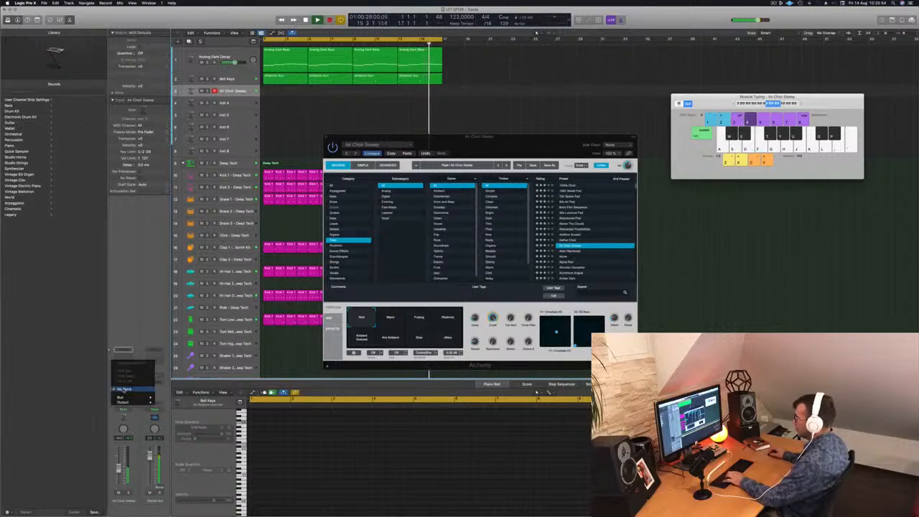
{"action": "mouse_move", "coordinate": [122, 397]}
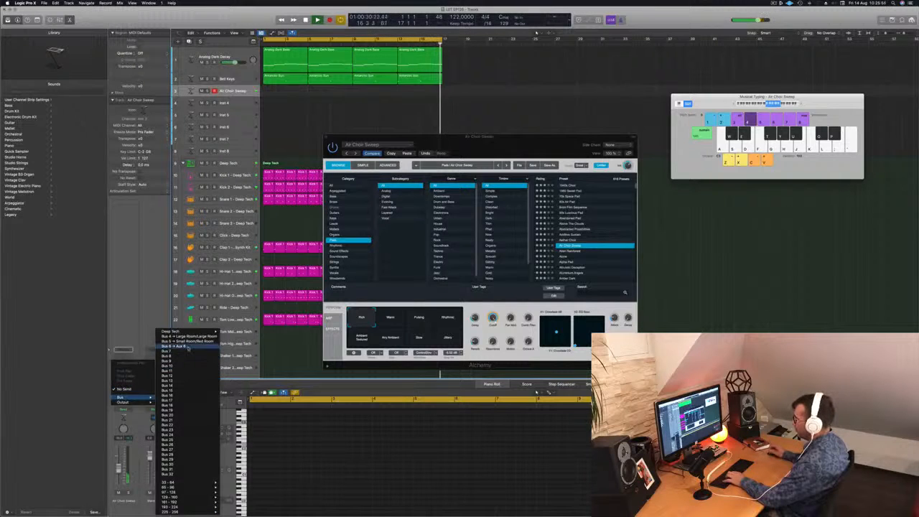
{"action": "left_click", "coordinate": [189, 347]}
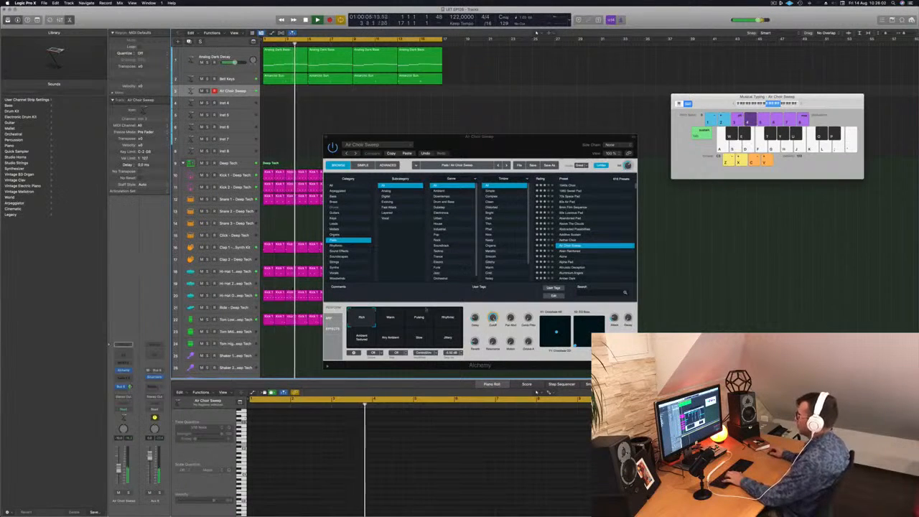
Step: Select the preset's Warm snapshot and record a two-note pad line over the last four bars of the loop
{"action": "left_click", "coordinate": [390, 318]}
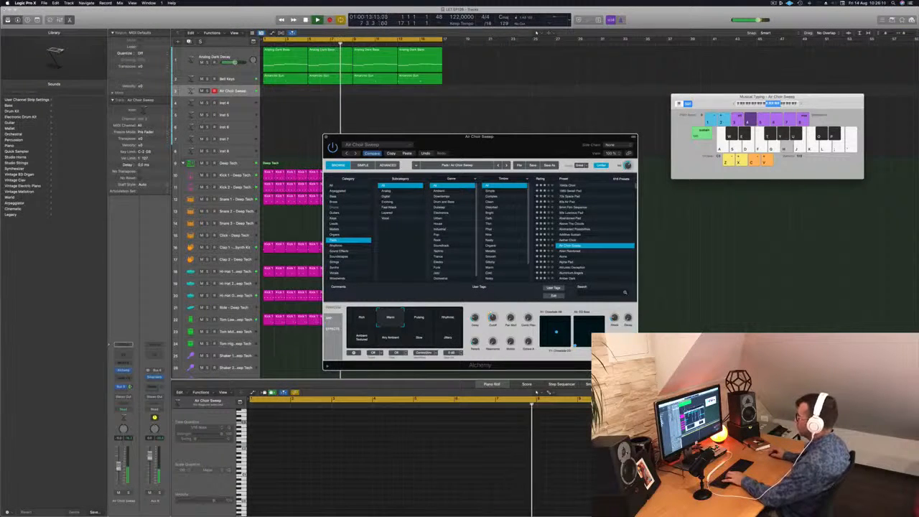
{"action": "left_click", "coordinate": [119, 468]}
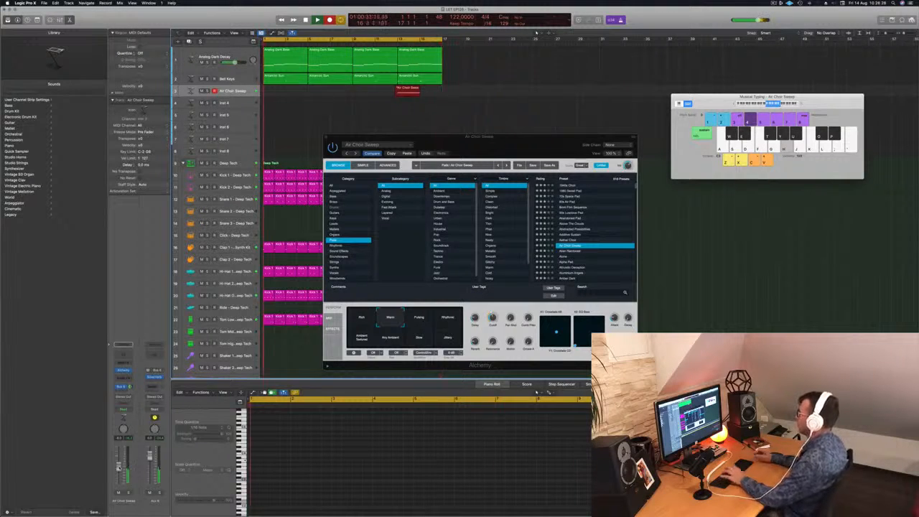
{"action": "key", "text": "space"}
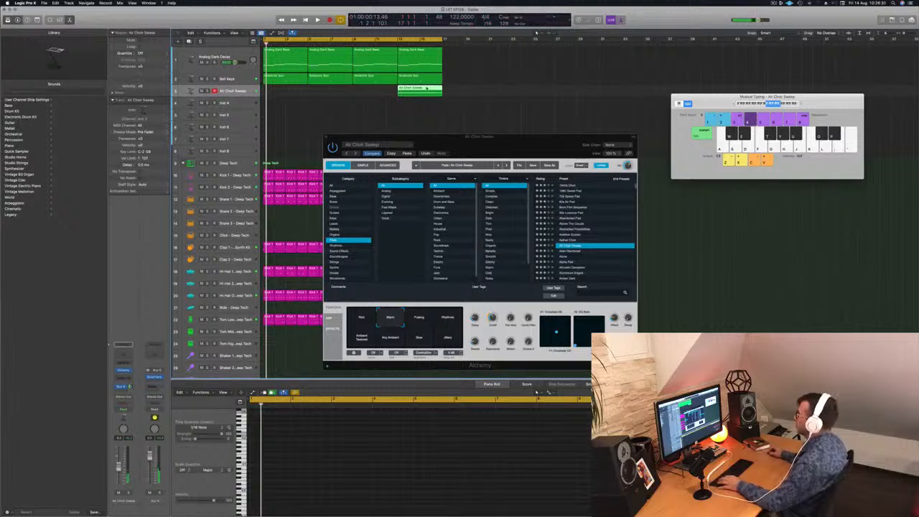
Step: Move the recorded Air Choir Sweep region to bar 1, select all its notes and replay from the start
{"action": "mouse_move", "coordinate": [332, 90]}
{"action": "left_mouse_down"}
{"action": "mouse_move", "coordinate": [287, 91]}
{"action": "mouse_move", "coordinate": [338, 94]}
{"action": "mouse_move", "coordinate": [330, 94]}
{"action": "left_mouse_up"}
{"action": "key", "text": "space"}
{"action": "left_click_drag", "start_coordinate": [329, 92], "coordinate": [329, 92]}
{"action": "key", "text": "super+z"}
{"action": "left_click", "coordinate": [316, 496]}
{"action": "key", "text": "super+a"}
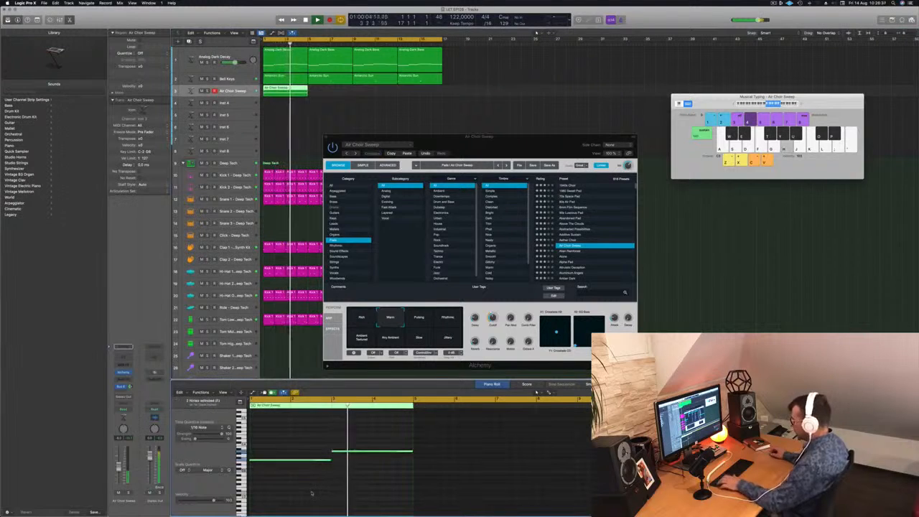
{"action": "key", "text": "space"}
{"action": "key", "text": "space"}
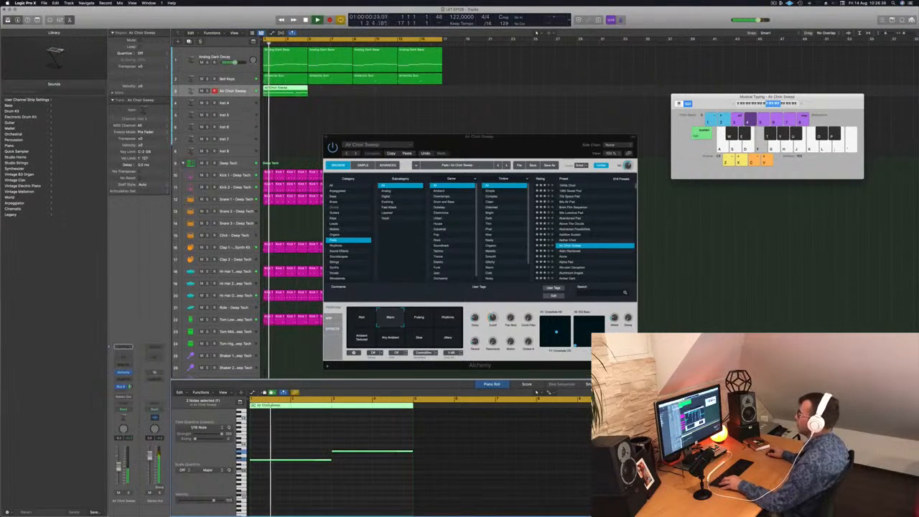
Step: Fill the Air Choir Sweep track to bar 16 with copies of its first region and lower the track's volume
{"action": "left_click_drag", "start_coordinate": [293, 92], "coordinate": [391, 95]}
{"action": "left_click", "coordinate": [299, 93], "text": "shift"}
{"action": "left_click_drag", "start_coordinate": [466, 138], "coordinate": [541, 109]}
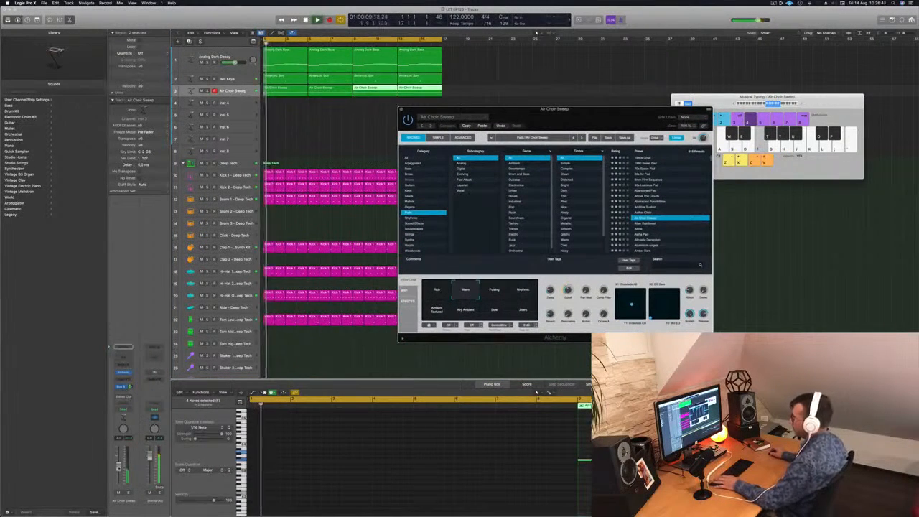
{"action": "left_click_drag", "start_coordinate": [118, 468], "coordinate": [118, 471]}
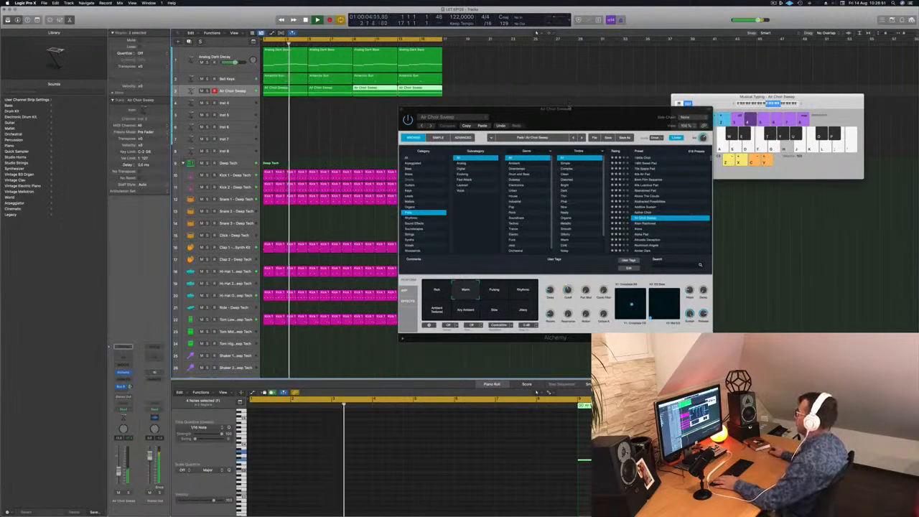
{"action": "left_click_drag", "start_coordinate": [569, 108], "coordinate": [702, 49]}
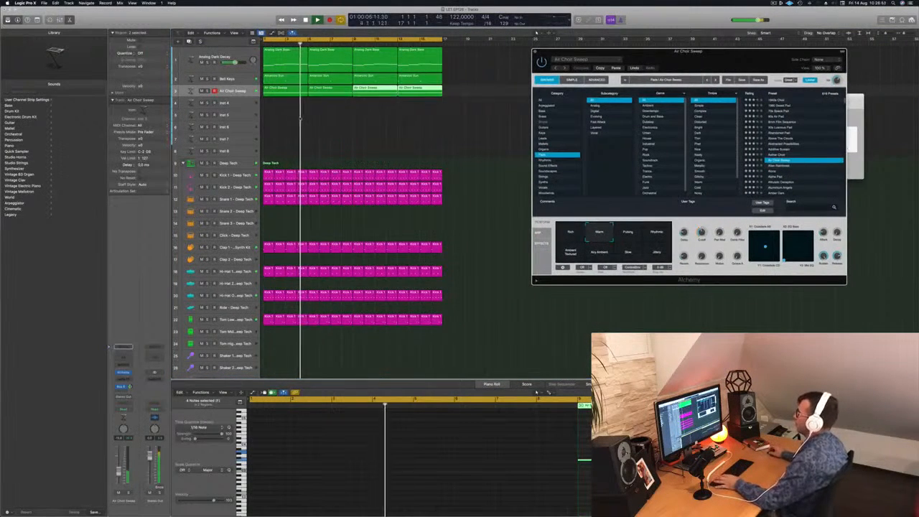
Step: Duplicate the Analog Dark Decay track and copy the first Air Choir Sweep region onto the new track at bar 1
{"action": "left_click", "coordinate": [301, 119]}
{"action": "key", "text": "Return"}
{"action": "left_click", "coordinate": [287, 56]}
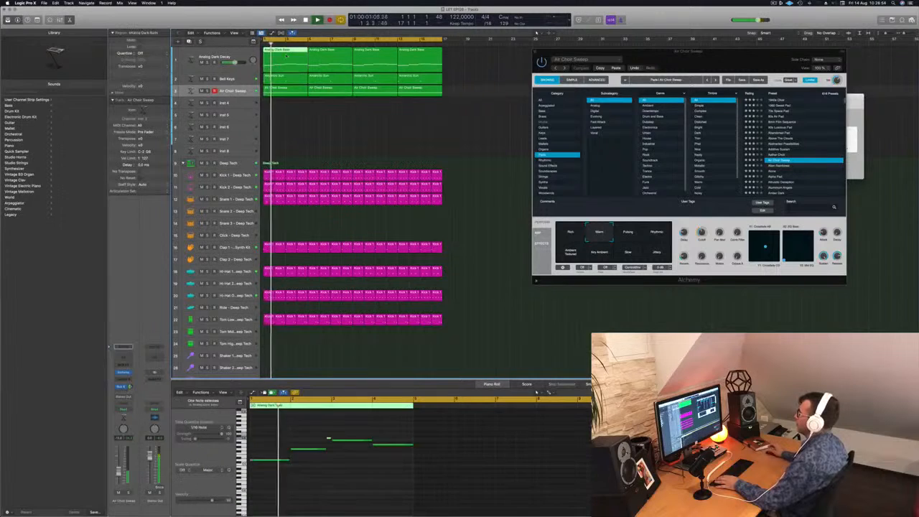
{"action": "left_click", "coordinate": [291, 90]}
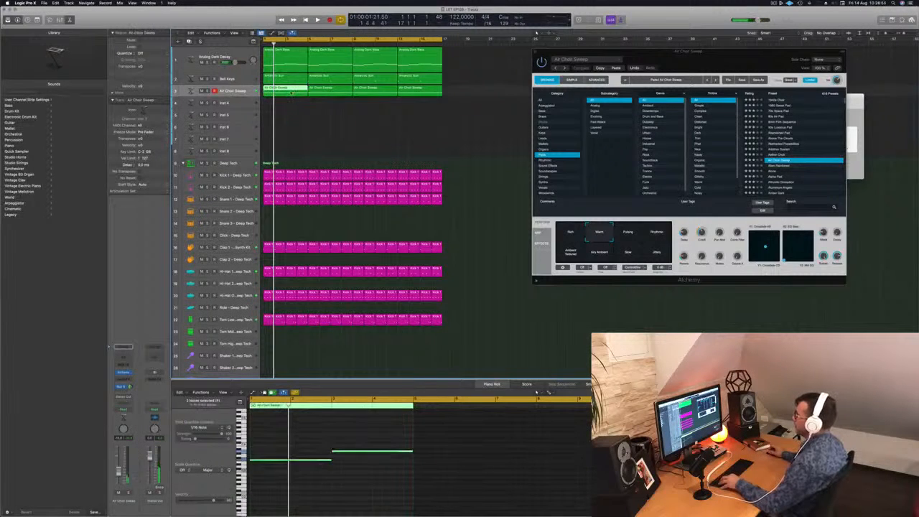
{"action": "left_click", "coordinate": [239, 57]}
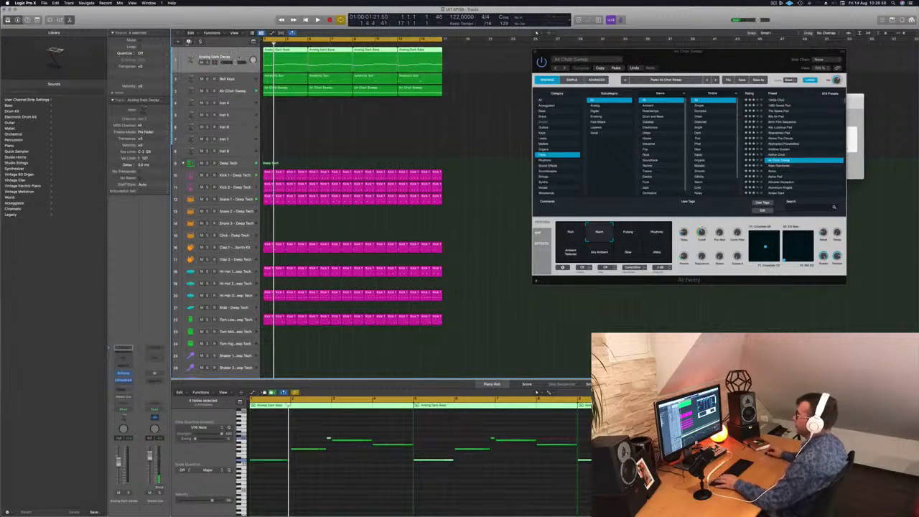
{"action": "key", "text": "super+d"}
{"action": "left_click_drag", "start_coordinate": [280, 109], "coordinate": [280, 94]}
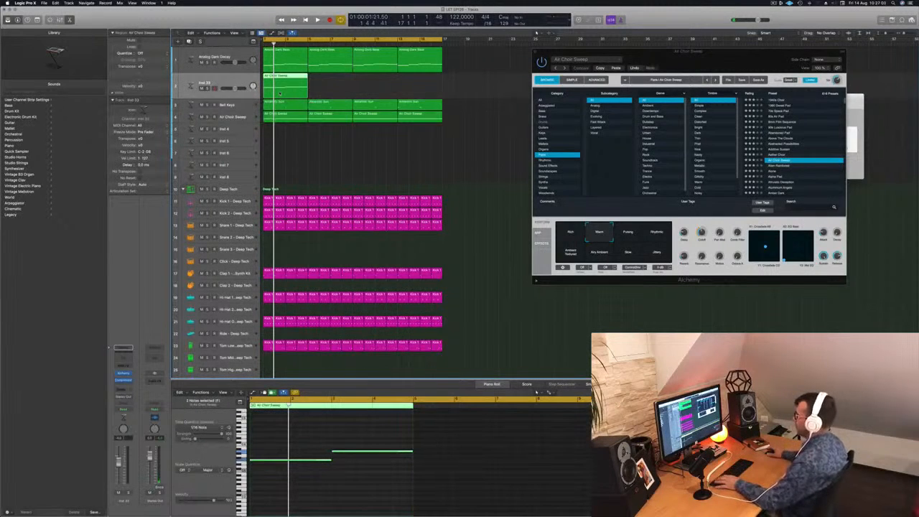
Step: Play the loop and slightly shorten the first note of the copied region on Inst 33
{"action": "key", "text": "space"}
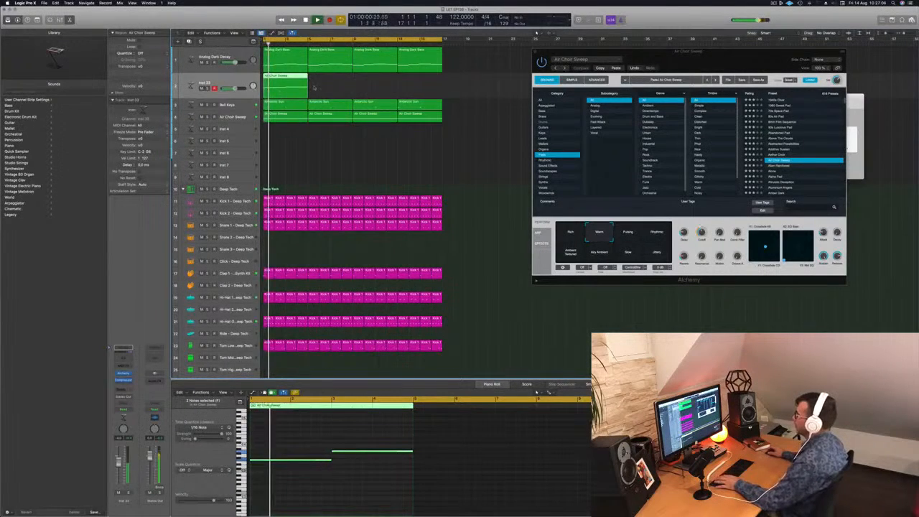
{"action": "scroll", "coordinate": [329, 83], "scroll_direction": "down", "scroll_amount": 3}
{"action": "scroll", "coordinate": [328, 84], "scroll_direction": "up", "scroll_amount": 3}
{"action": "scroll", "coordinate": [331, 85], "scroll_direction": "down", "scroll_amount": 5}
{"action": "scroll", "coordinate": [331, 85], "scroll_direction": "up", "scroll_amount": 2}
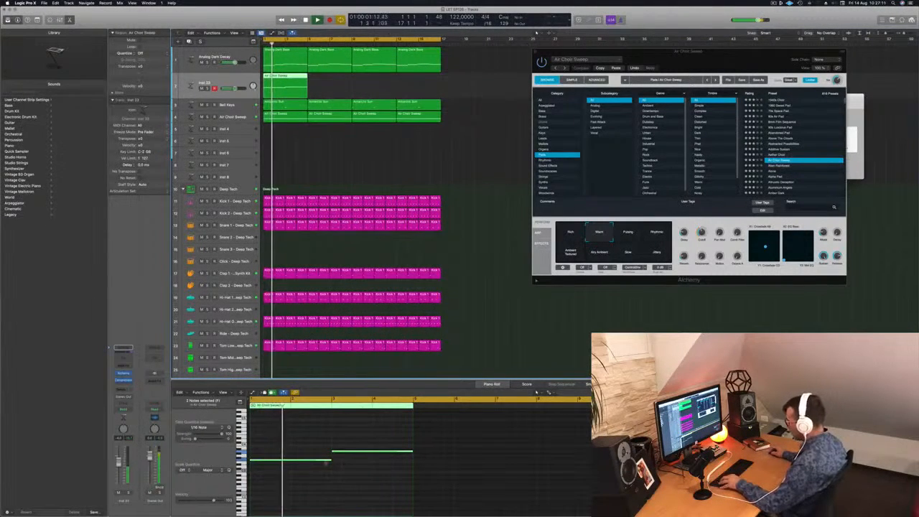
{"action": "left_click", "coordinate": [329, 459]}
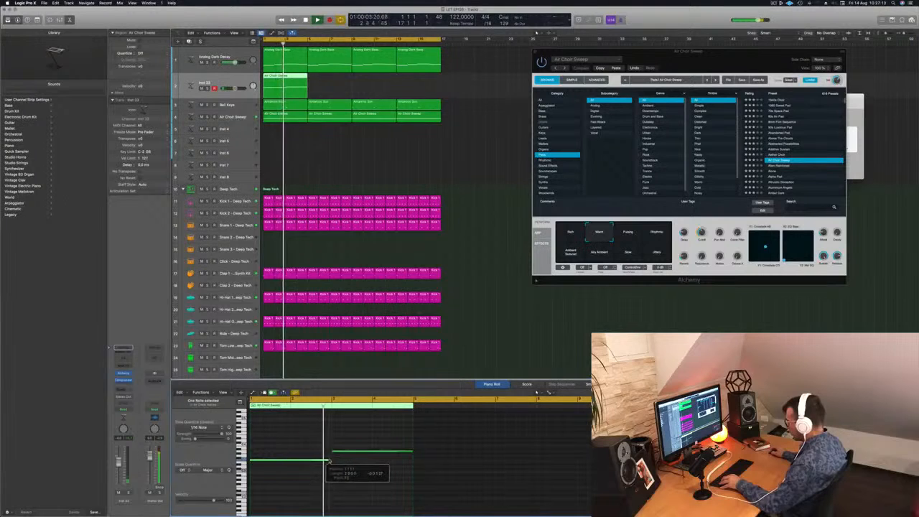
{"action": "key", "text": "Return"}
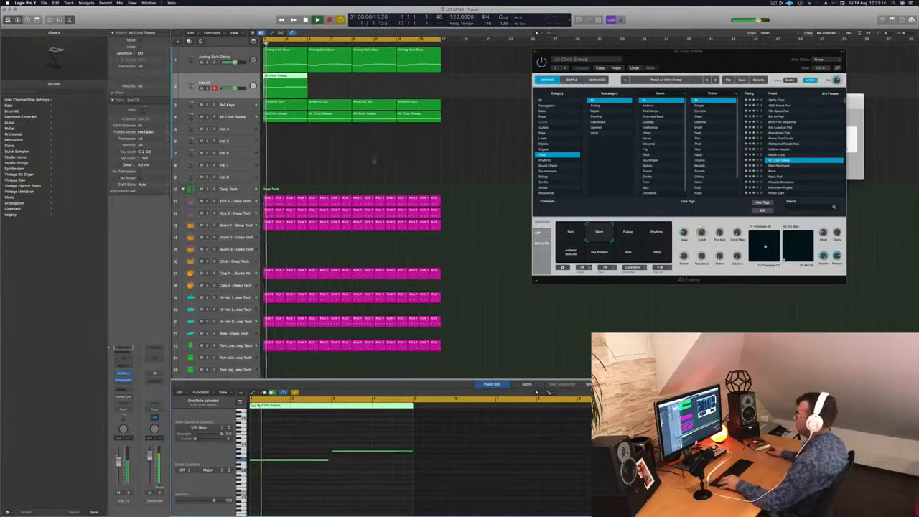
Step: Transpose both notes of the Inst 33 region down two octaves
{"action": "left_click_drag", "start_coordinate": [307, 443], "coordinate": [362, 475]}
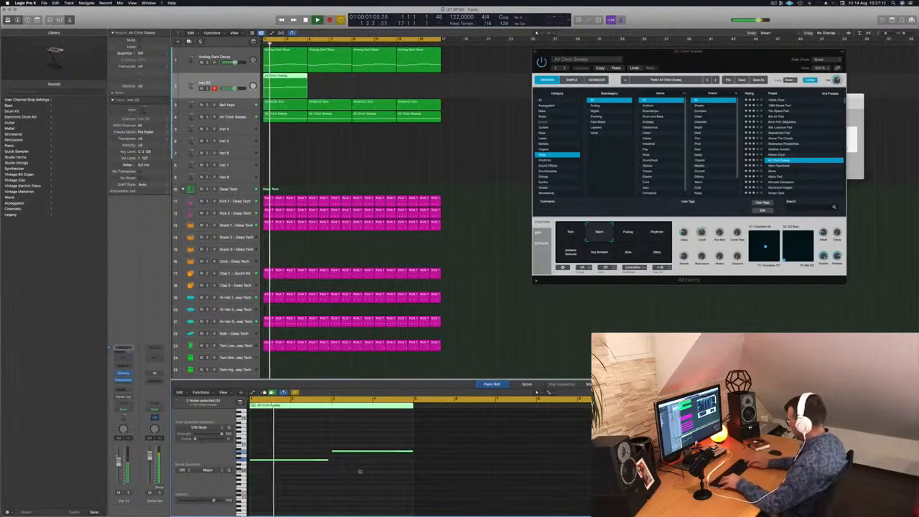
{"action": "key", "text": "shift+alt+Down"}
{"action": "key", "text": "shift+alt+Down"}
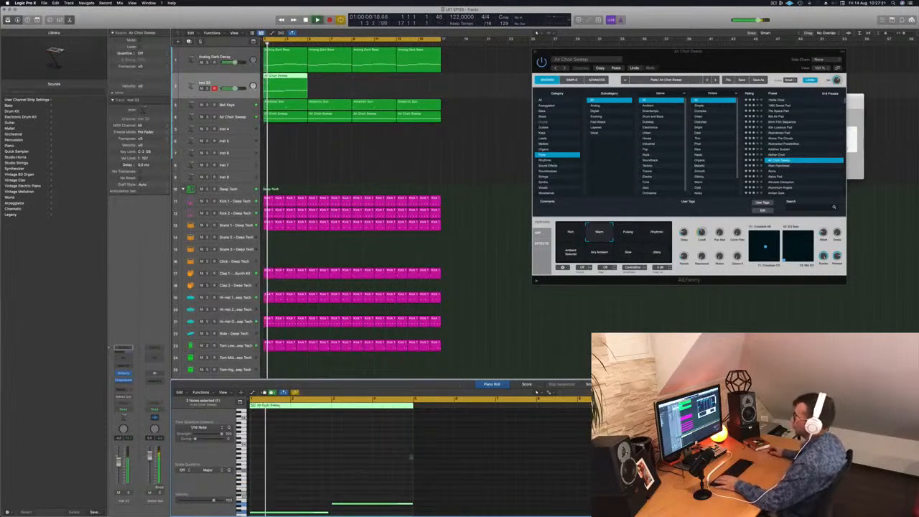
{"action": "scroll", "coordinate": [375, 333], "scroll_direction": "down", "scroll_amount": 3}
{"action": "scroll", "coordinate": [273, 504], "scroll_direction": "down", "scroll_amount": 4}
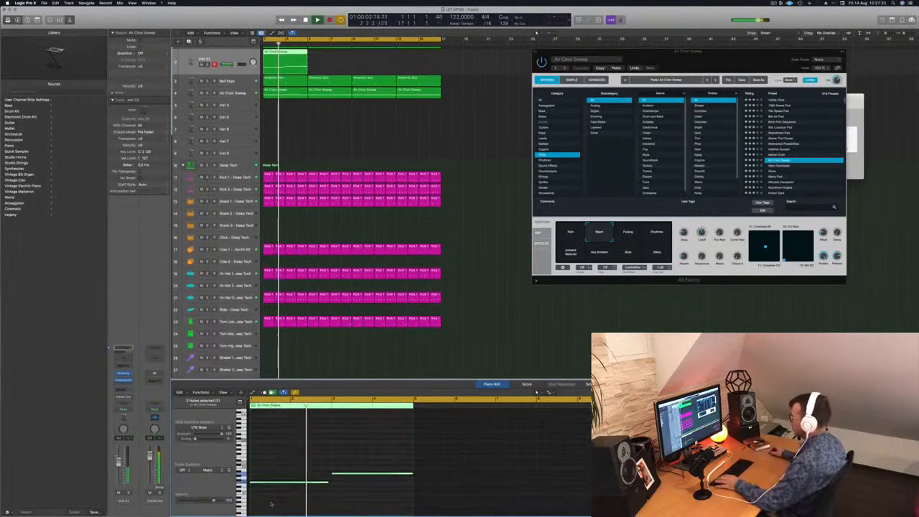
Step: Mute the Analog Dark Decay track and fill Inst 33 to bar 16 with copies of its first region
{"action": "scroll", "coordinate": [352, 209], "scroll_direction": "up", "scroll_amount": 2}
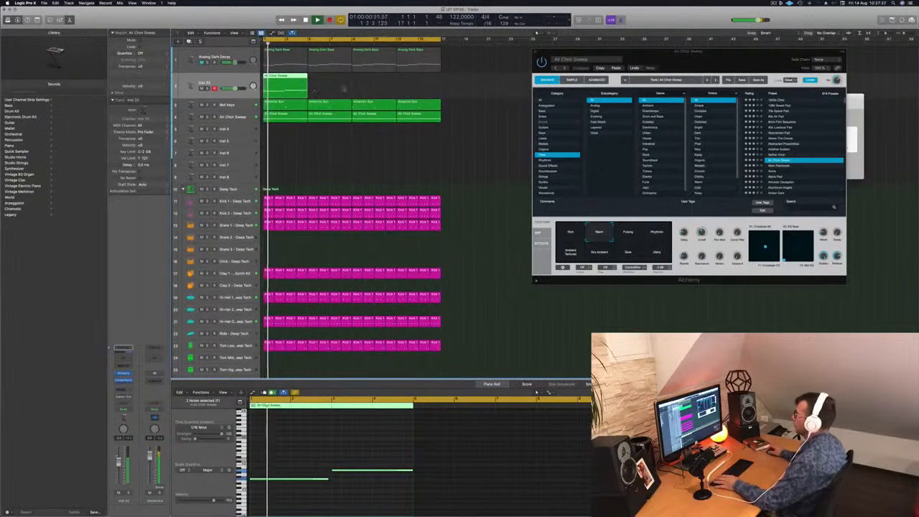
{"action": "scroll", "coordinate": [348, 89], "scroll_direction": "up", "scroll_amount": 3}
{"action": "scroll", "coordinate": [352, 89], "scroll_direction": "down", "scroll_amount": 5}
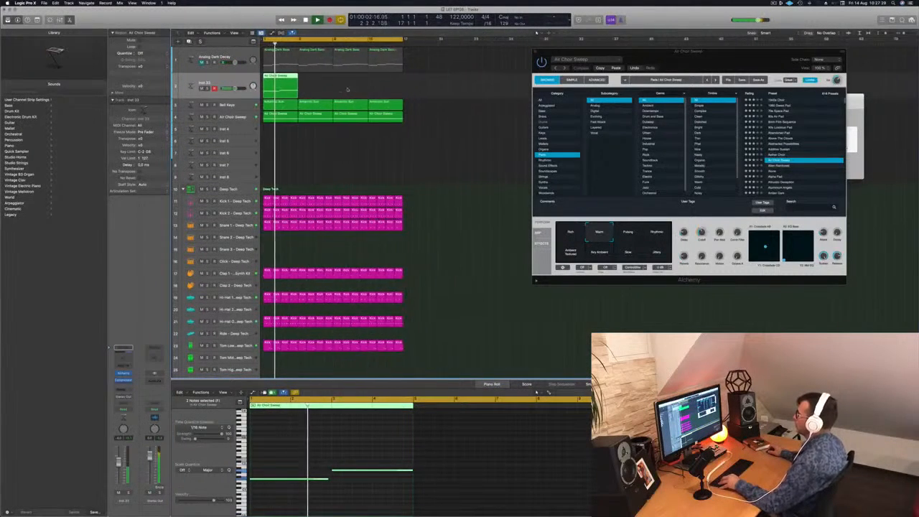
{"action": "scroll", "coordinate": [348, 89], "scroll_direction": "up", "scroll_amount": 3}
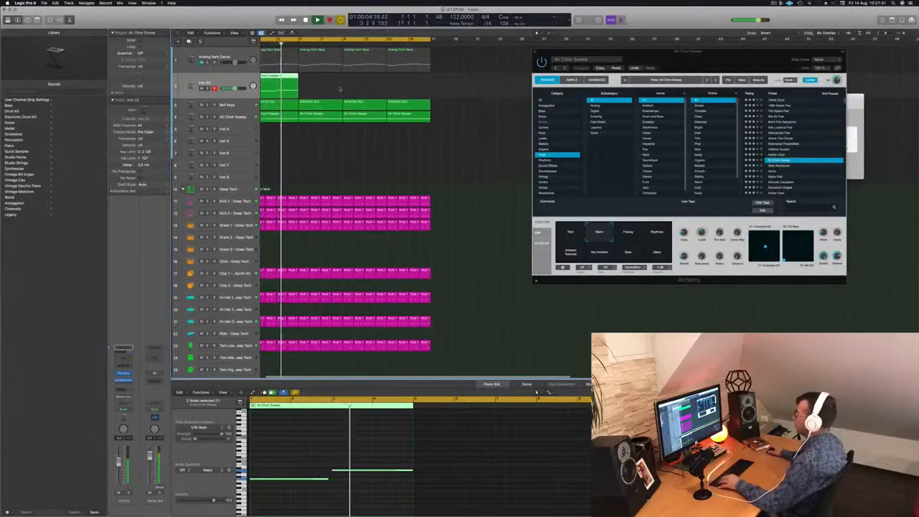
{"action": "scroll", "coordinate": [345, 89], "scroll_direction": "down", "scroll_amount": 2}
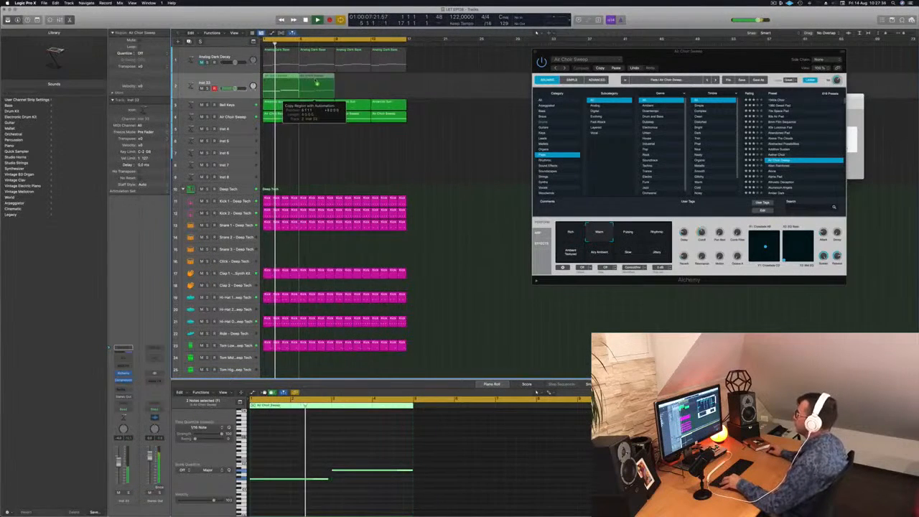
{"action": "mouse_move", "coordinate": [358, 88]}
{"action": "left_mouse_down"}
{"action": "mouse_move", "coordinate": [289, 85]}
{"action": "mouse_move", "coordinate": [363, 85]}
{"action": "left_mouse_up"}
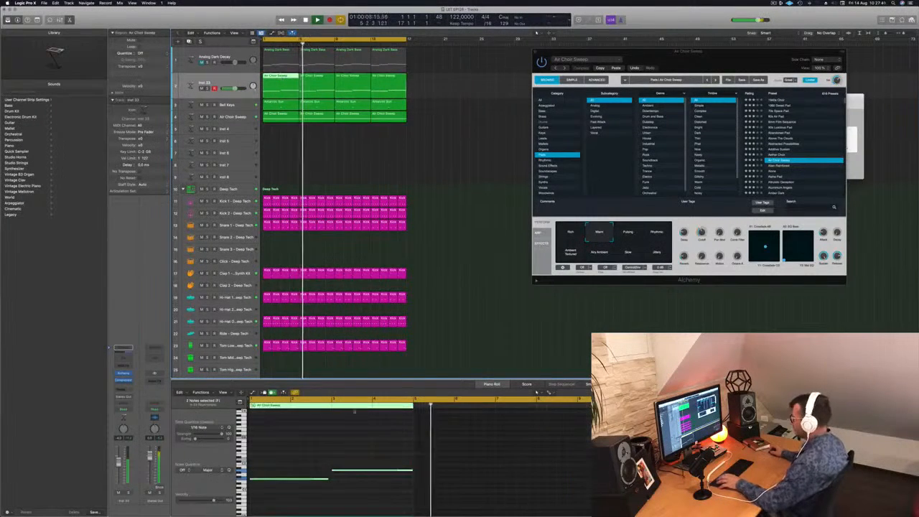
Step: Stop playback, shorten the end of the second note in the first Inst 33 region and replay the loop
{"action": "key", "text": "space"}
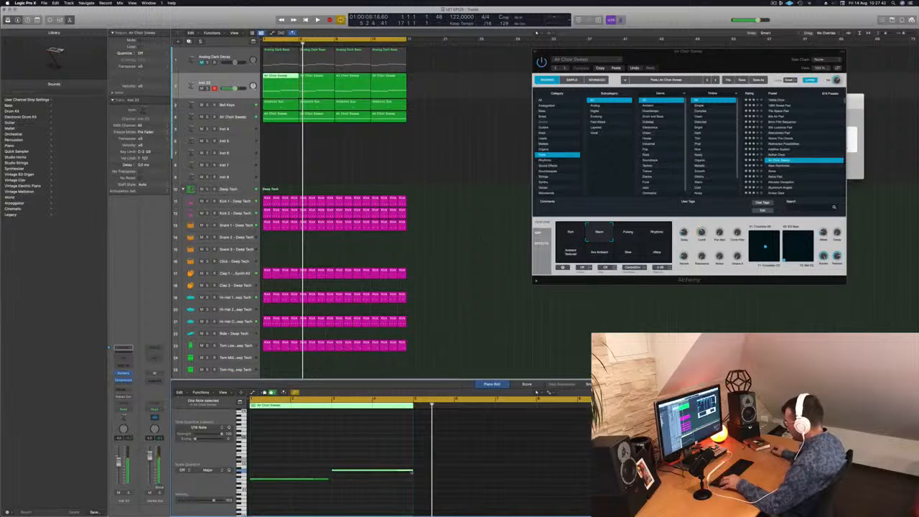
{"action": "mouse_move", "coordinate": [412, 472]}
{"action": "left_mouse_down"}
{"action": "mouse_move", "coordinate": [371, 472]}
{"action": "mouse_move", "coordinate": [400, 472]}
{"action": "left_mouse_up"}
{"action": "key", "text": "space"}
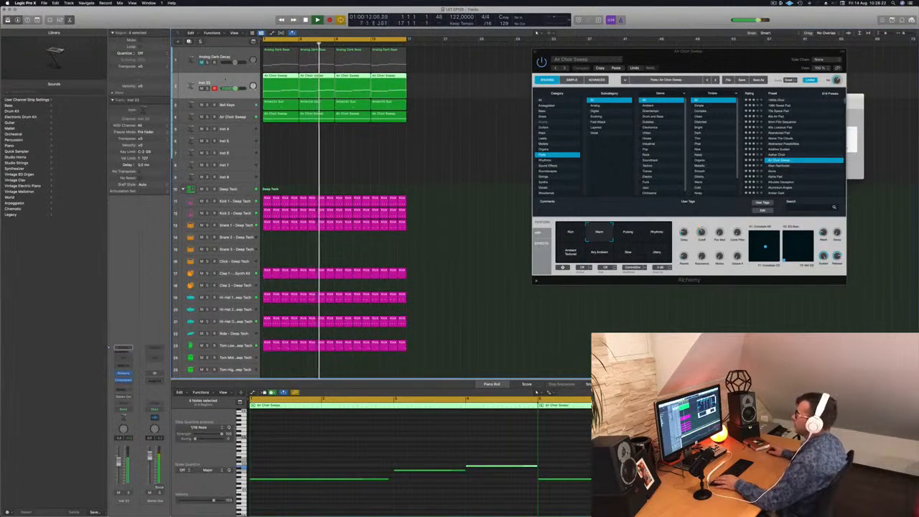
Step: Duplicate the Inst 33 track and copy its first region onto the new track at bar 1
{"action": "key", "text": "super+d"}
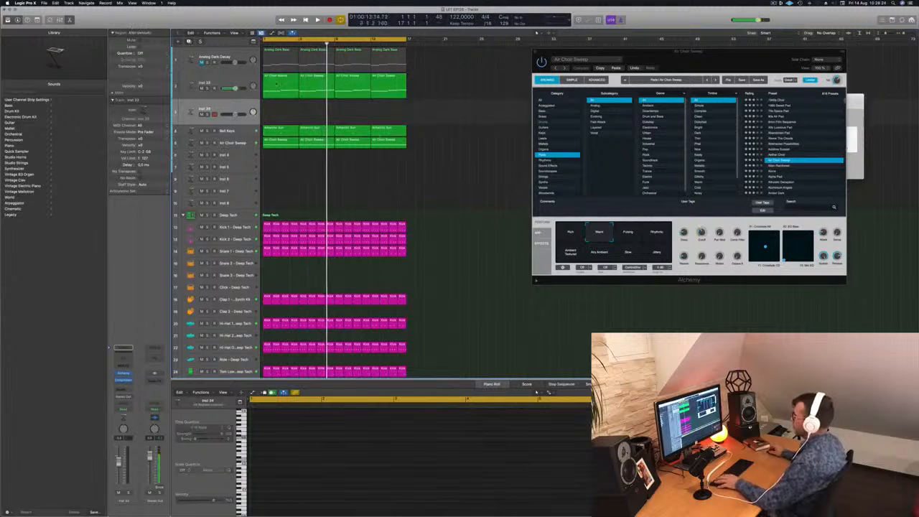
{"action": "key", "text": "Return"}
{"action": "left_click", "coordinate": [278, 88]}
{"action": "key", "text": "r"}
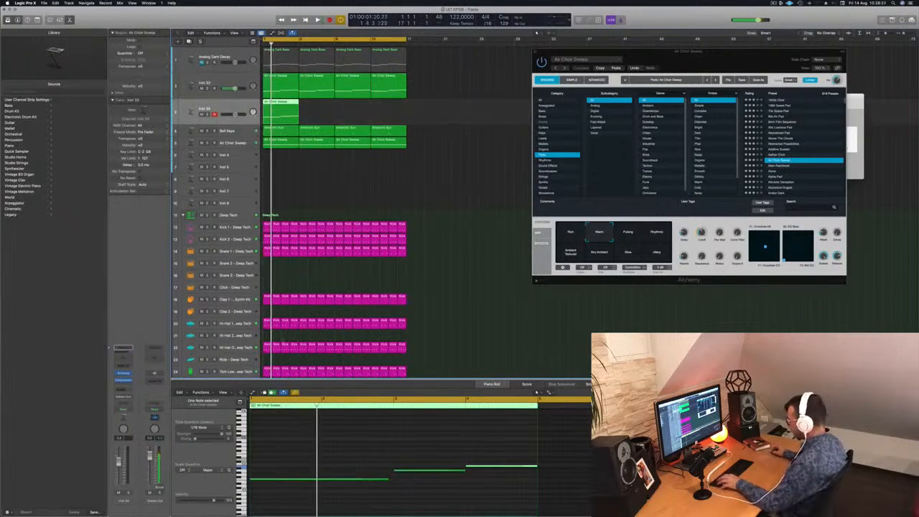
Step: Replace the long first note of the Inst 34 region with two short notes at beats 1 and 4 of bar 1 and play it
{"action": "left_click", "coordinate": [355, 470]}
{"action": "left_click_drag", "start_coordinate": [388, 479], "coordinate": [319, 480]}
{"action": "key", "text": "space"}
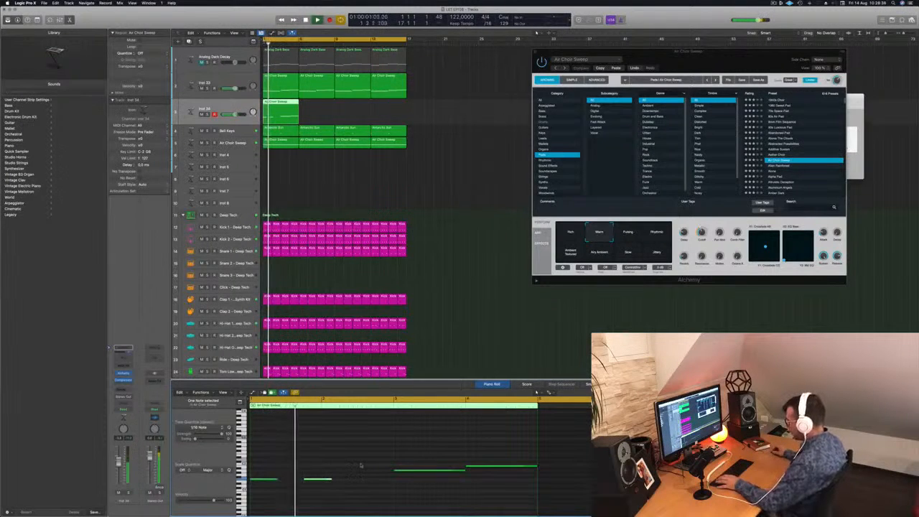
Step: Open Alchemy on the Inst 34 track and load the Space Brass preset from the Brass category
{"action": "key", "text": "space"}
{"action": "key", "text": "space"}
{"action": "key", "text": "space"}
{"action": "key", "text": "space"}
{"action": "key", "text": "space"}
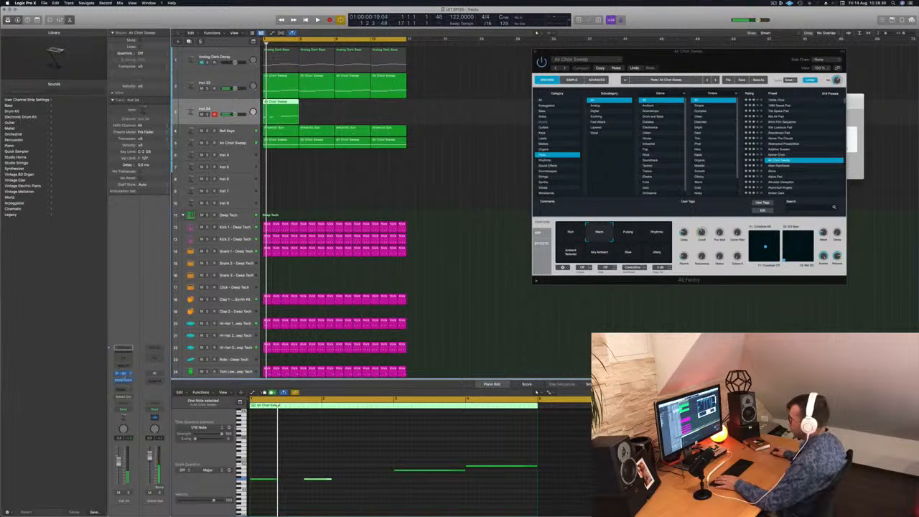
{"action": "left_click", "coordinate": [124, 375]}
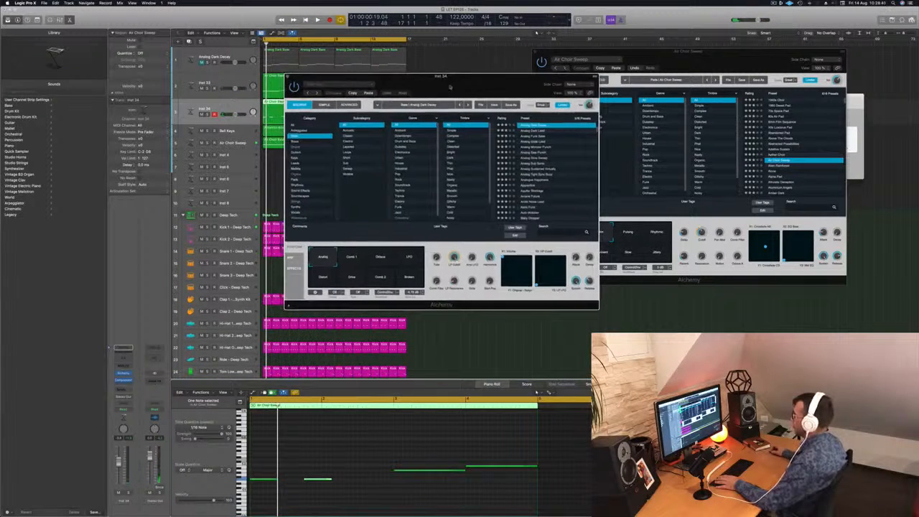
{"action": "left_click", "coordinate": [294, 142]}
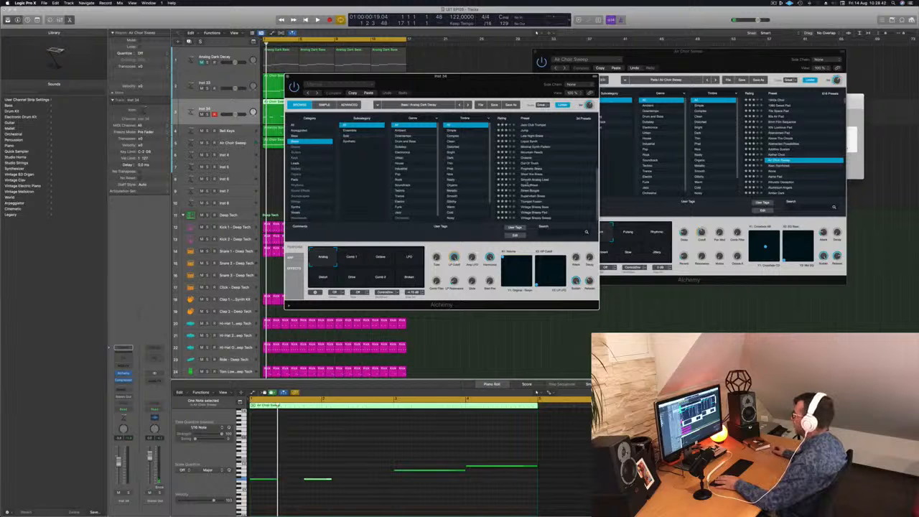
{"action": "left_click", "coordinate": [530, 186]}
{"action": "left_click_drag", "start_coordinate": [494, 80], "coordinate": [632, 91]}
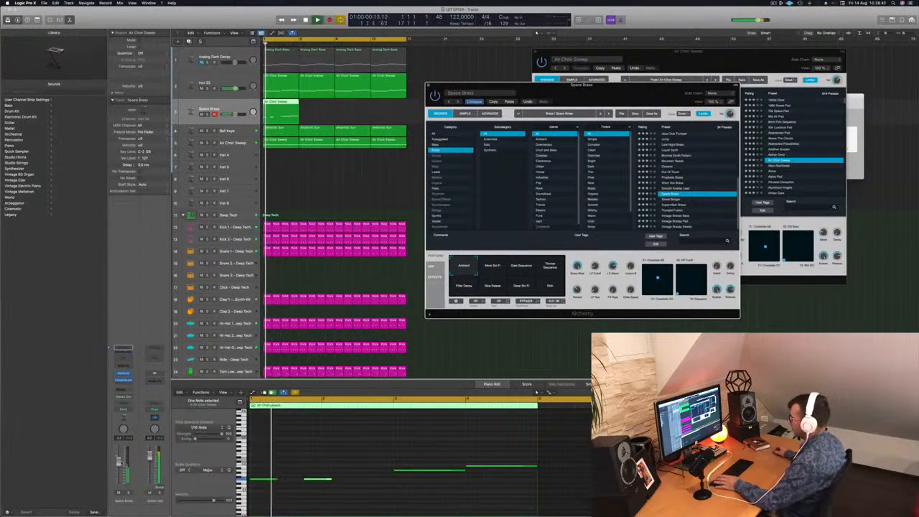
Step: Transpose the four notes of the Space Brass region up one octave, also trying them two octaves up during playback
{"action": "left_click_drag", "start_coordinate": [268, 452], "coordinate": [485, 492]}
{"action": "key", "text": "space"}
{"action": "scroll", "coordinate": [485, 492], "scroll_direction": "down", "scroll_amount": 2}
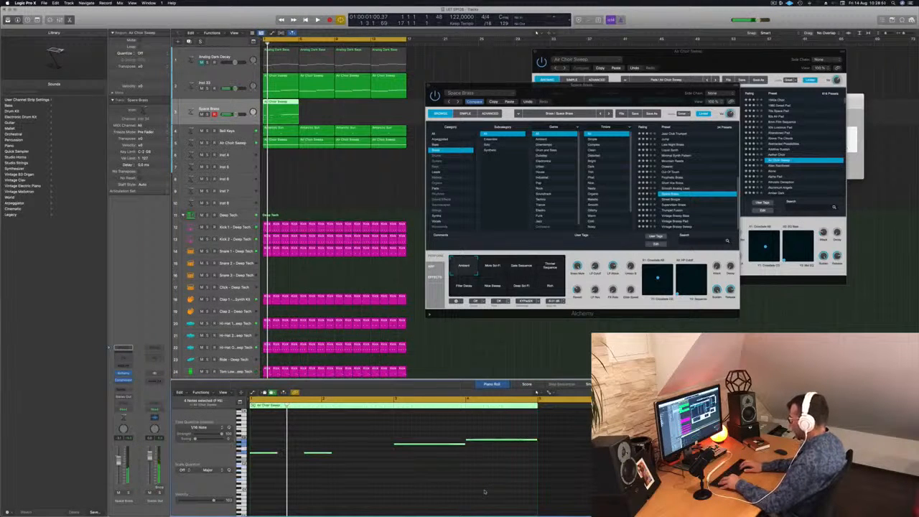
{"action": "key", "text": "space"}
{"action": "scroll", "coordinate": [485, 492], "scroll_direction": "down", "scroll_amount": 2}
{"action": "key", "text": "Return"}
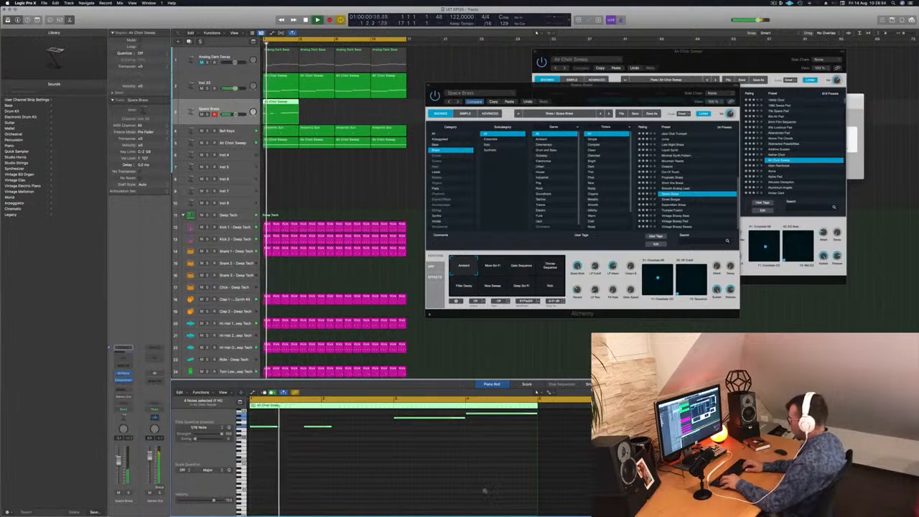
{"action": "scroll", "coordinate": [485, 492], "scroll_direction": "up", "scroll_amount": 2}
{"action": "key", "text": "Return"}
Step: Audition the Liquid Synth preset with the loop while browsing the other brass presets
{"action": "left_click", "coordinate": [672, 150]}
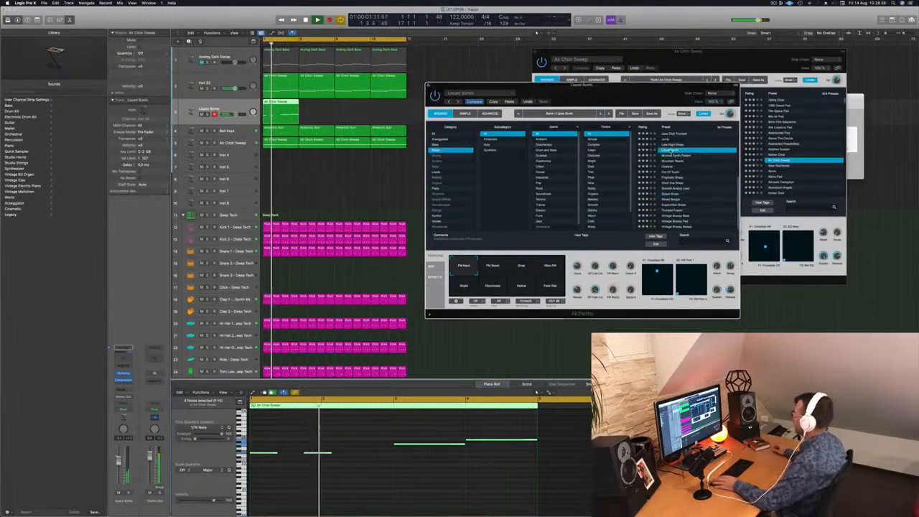
{"action": "scroll", "coordinate": [679, 165], "scroll_direction": "up", "scroll_amount": 3}
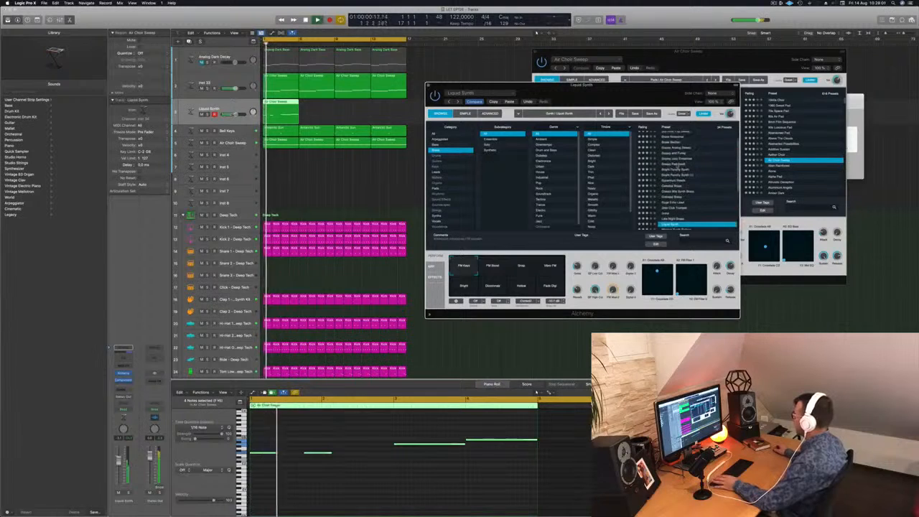
{"action": "scroll", "coordinate": [683, 174], "scroll_direction": "down", "scroll_amount": 2}
{"action": "scroll", "coordinate": [685, 174], "scroll_direction": "up", "scroll_amount": 2}
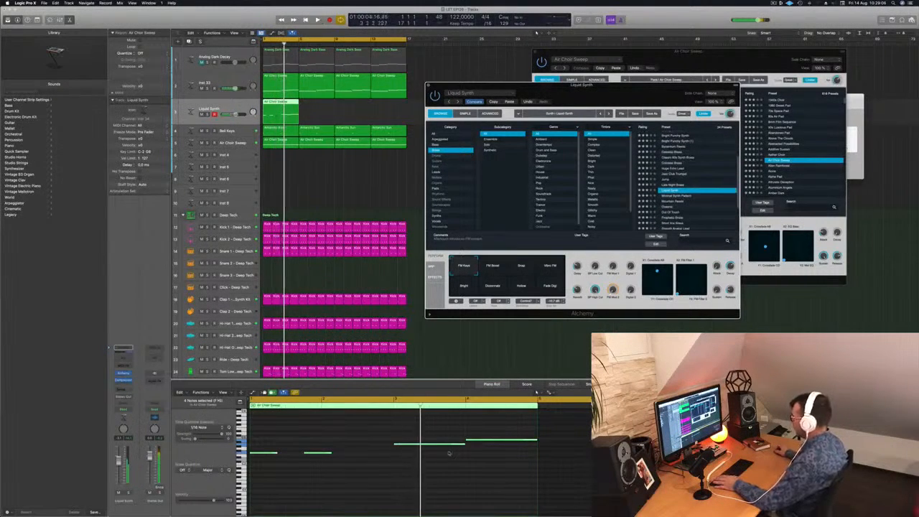
Step: Shorten all four notes of the Liquid Synth region to one beat and transpose them down one octave
{"action": "left_click", "coordinate": [467, 440]}
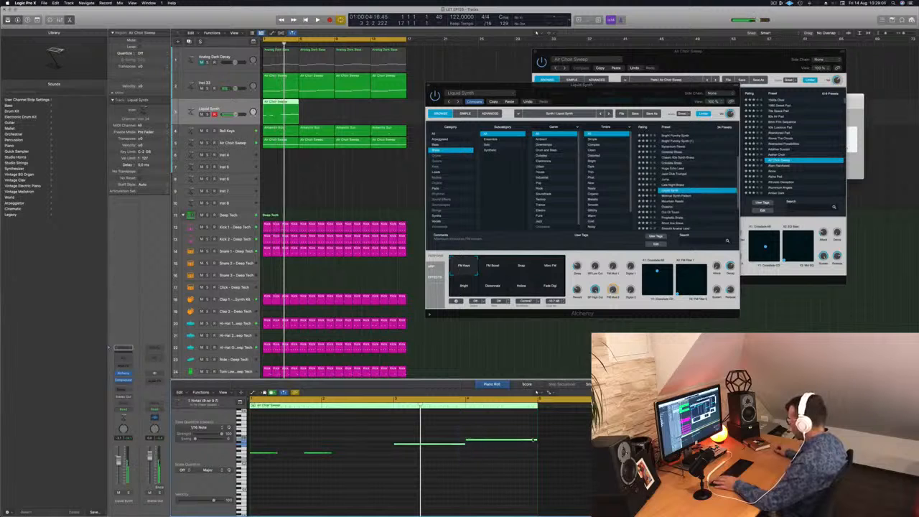
{"action": "left_click_drag", "start_coordinate": [538, 440], "coordinate": [484, 442]}
{"action": "key", "text": "space"}
{"action": "left_click", "coordinate": [329, 453], "text": "shift"}
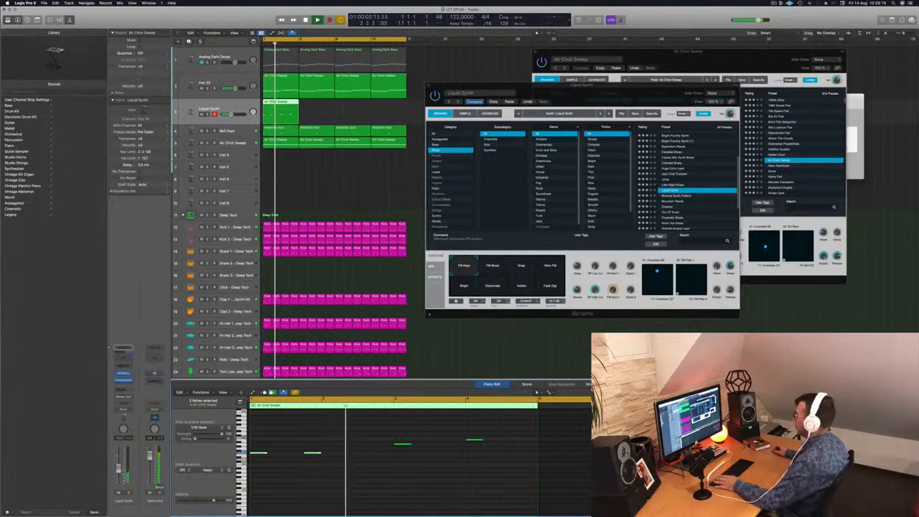
{"action": "left_click_drag", "start_coordinate": [267, 431], "coordinate": [501, 471]}
{"action": "scroll", "coordinate": [507, 476], "scroll_direction": "up", "scroll_amount": 3}
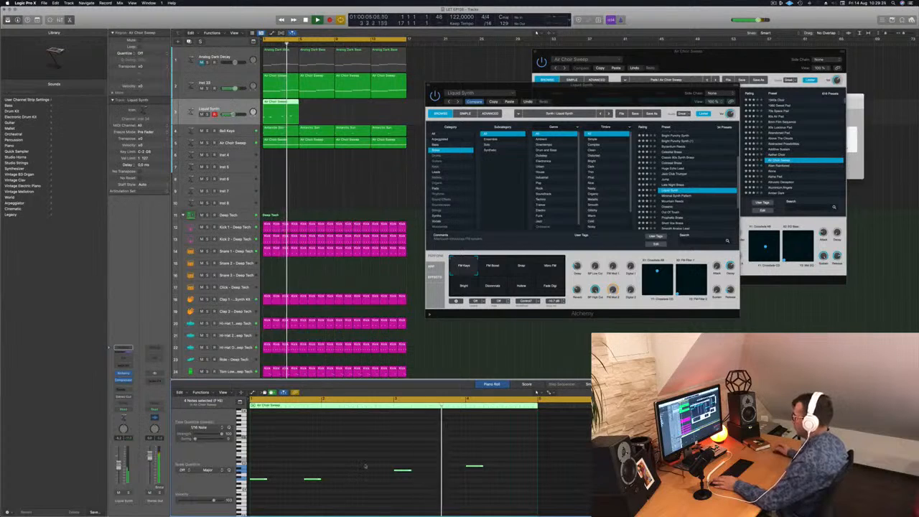
Step: Copy the bar 3 note to beat 4 of that bar and move the last note to beat 3 of bar 4
{"action": "left_click_drag", "start_coordinate": [445, 451], "coordinate": [482, 470]}
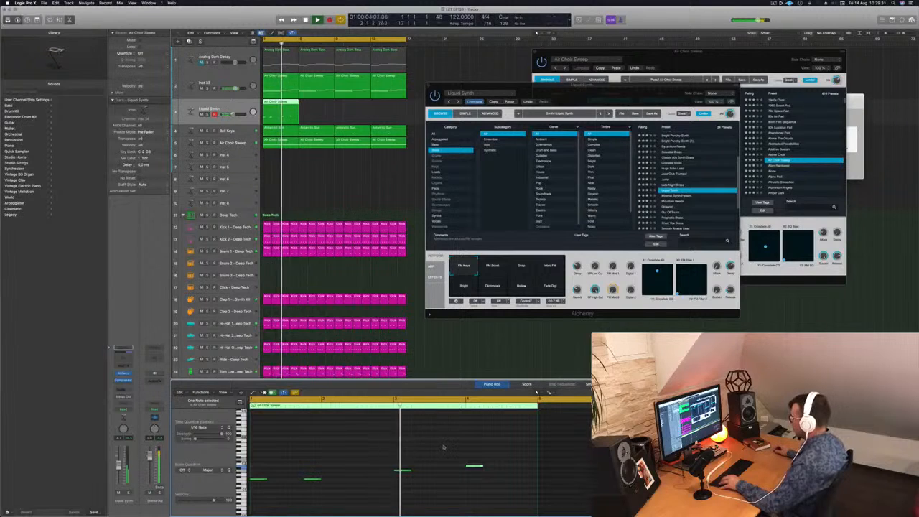
{"action": "left_click", "coordinate": [424, 468]}
{"action": "left_click", "coordinate": [404, 471]}
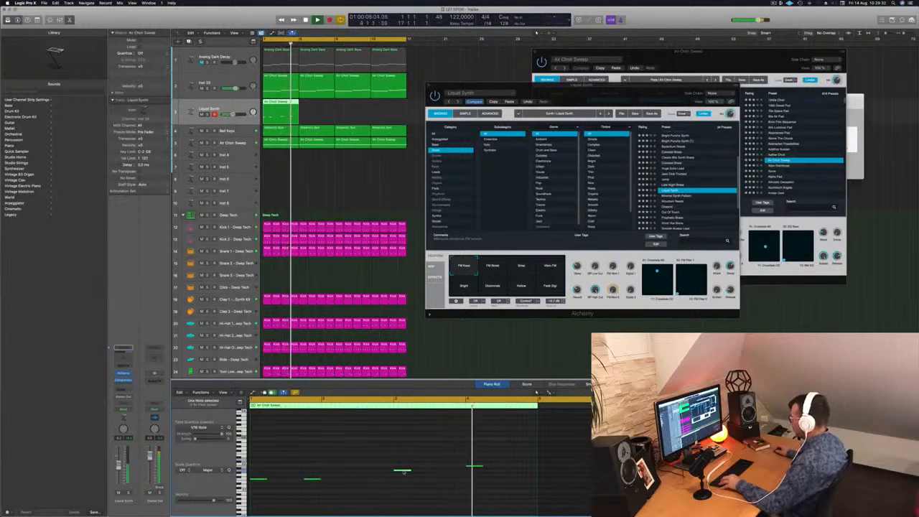
{"action": "left_click_drag", "start_coordinate": [403, 472], "coordinate": [458, 473]}
{"action": "key", "text": "space"}
{"action": "key", "text": "space"}
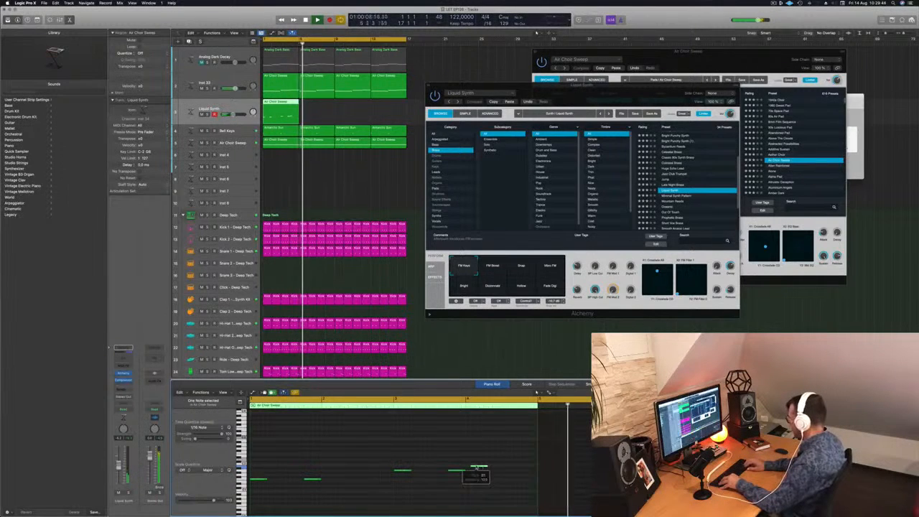
{"action": "key", "text": "space"}
{"action": "key", "text": "space"}
{"action": "key", "text": "space"}
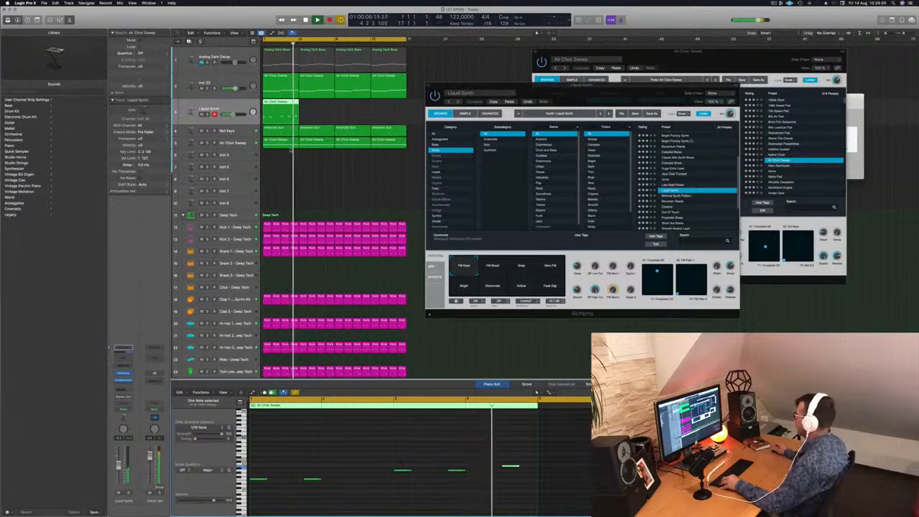
Step: Fill the Liquid Synth track to bar 16 with copies of its first region and play it from the start
{"action": "key", "text": "space"}
{"action": "left_click_drag", "start_coordinate": [279, 106], "coordinate": [351, 104]}
{"action": "key", "text": "space"}
{"action": "key", "text": "space"}
{"action": "key", "text": "space"}
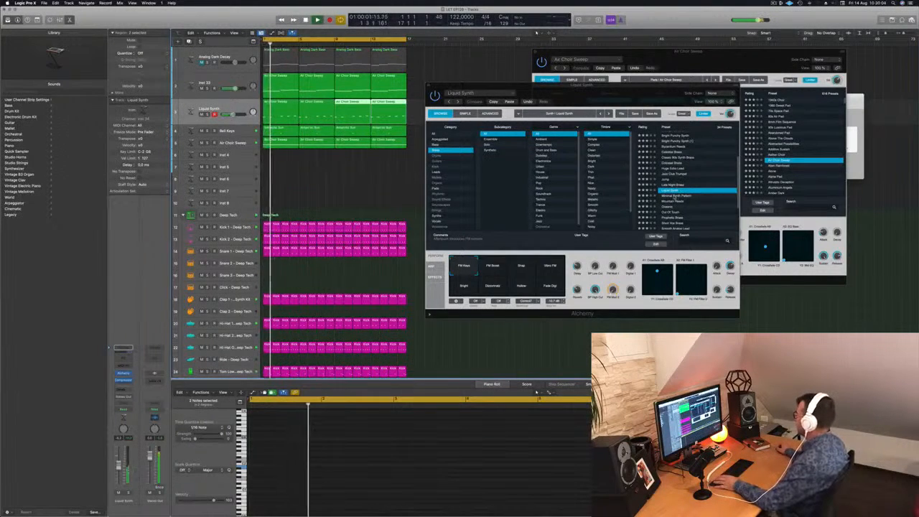
Step: Audition the Minimal Synth Pattern and Brassy Jazz Ensemble presets on the third track
{"action": "key", "text": "Down"}
{"action": "scroll", "coordinate": [677, 194], "scroll_direction": "up", "scroll_amount": 4}
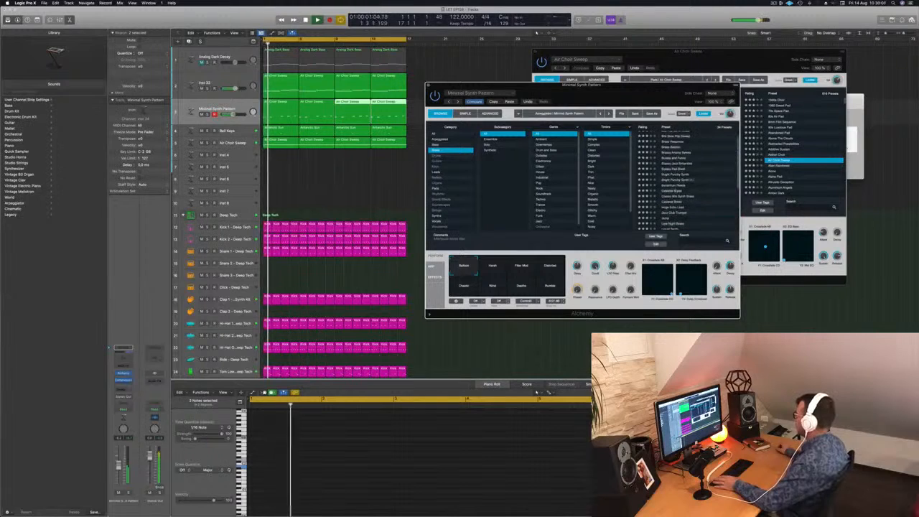
{"action": "left_click", "coordinate": [673, 164]}
{"action": "key", "text": "space"}
{"action": "key", "text": "space"}
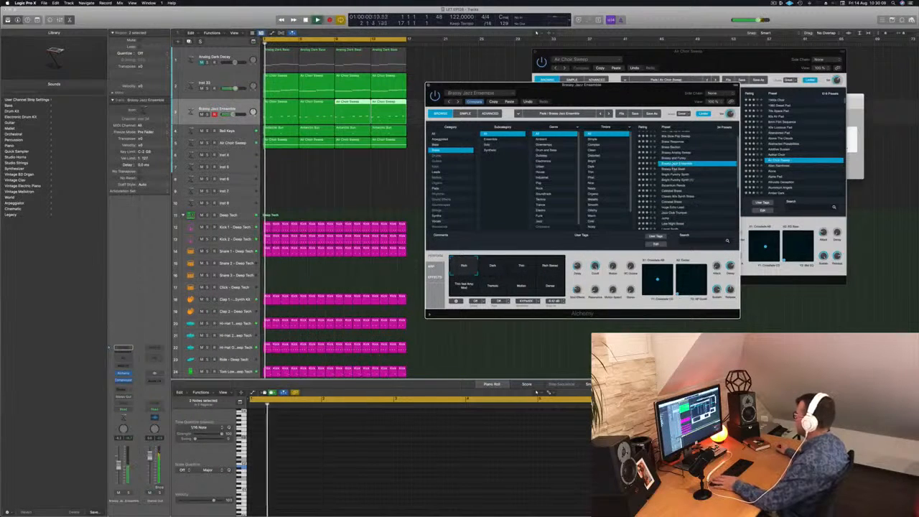
{"action": "scroll", "coordinate": [689, 181], "scroll_direction": "up", "scroll_amount": 1}
{"action": "key", "text": "space"}
{"action": "key", "text": "space"}
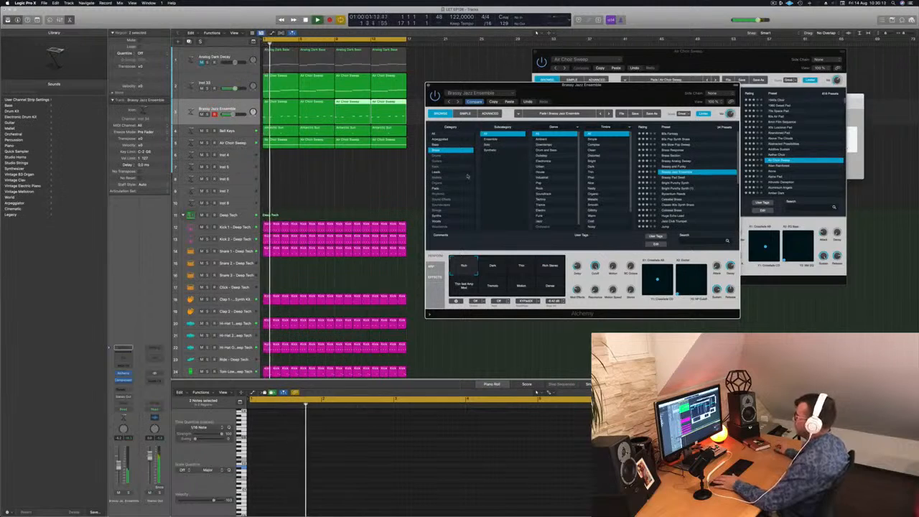
Step: Try the Dark, Thin and Rich performance snapshots of the Brassy Jazz Ensemble preset during playback
{"action": "mouse_move", "coordinate": [601, 95]}
{"action": "left_mouse_down"}
{"action": "mouse_move", "coordinate": [611, 91]}
{"action": "mouse_move", "coordinate": [593, 106]}
{"action": "mouse_move", "coordinate": [617, 104]}
{"action": "mouse_move", "coordinate": [604, 109]}
{"action": "left_mouse_up"}
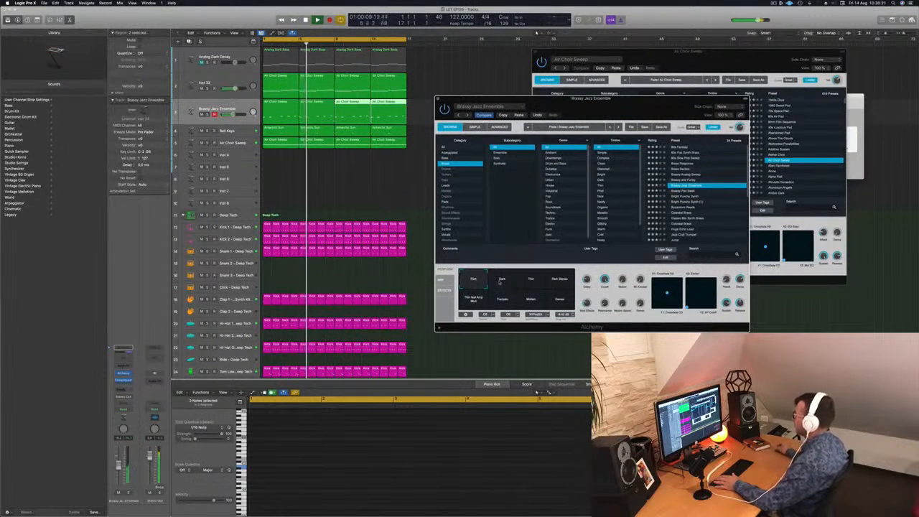
{"action": "left_click", "coordinate": [512, 282]}
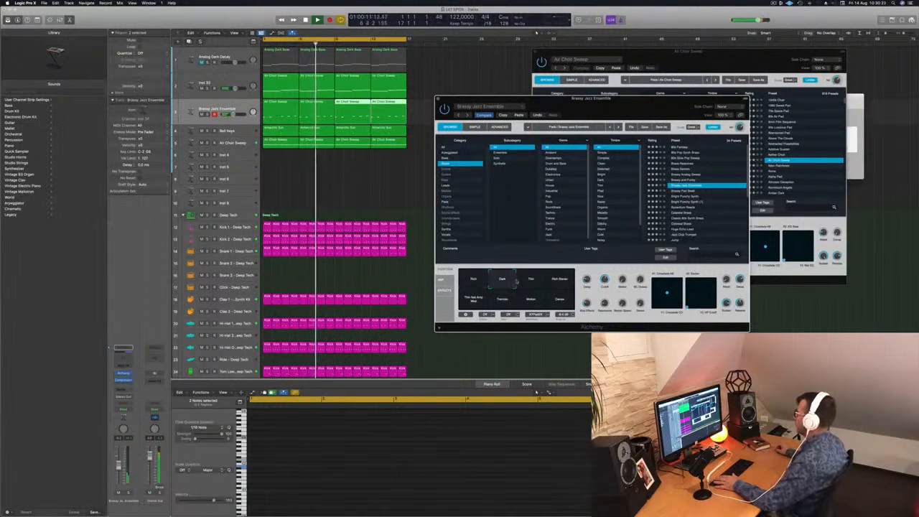
{"action": "left_click", "coordinate": [533, 281]}
{"action": "left_click", "coordinate": [472, 280]}
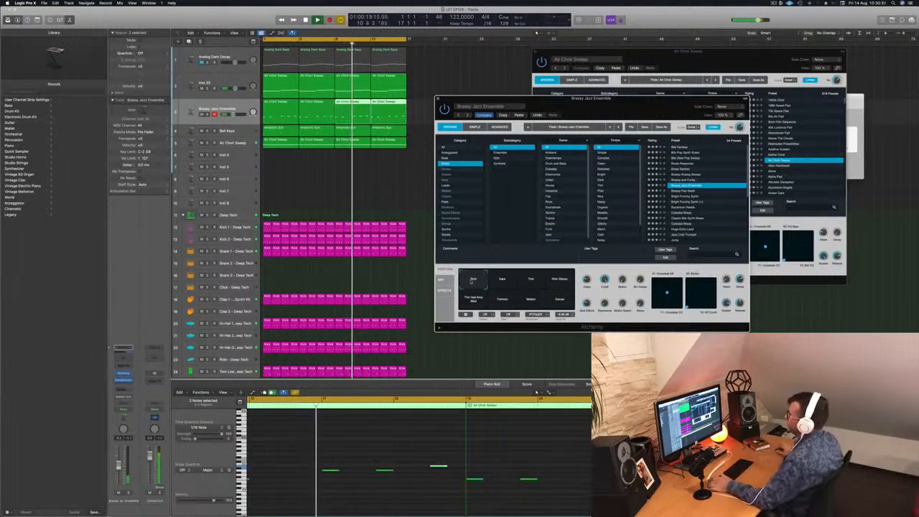
{"action": "left_click_drag", "start_coordinate": [617, 103], "coordinate": [602, 87]}
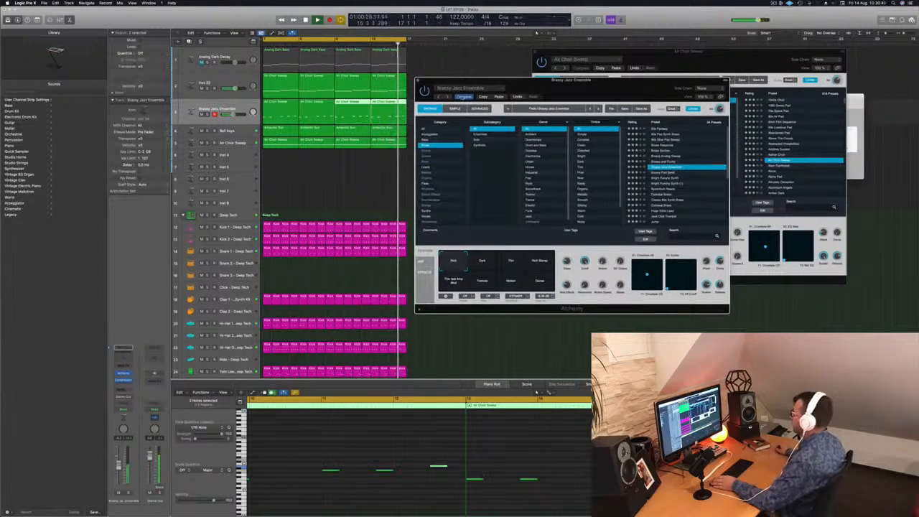
Step: Audition the brass presets one after another from Brassy Pad Swell onward and load Colossal Brass
{"action": "key", "text": "Down"}
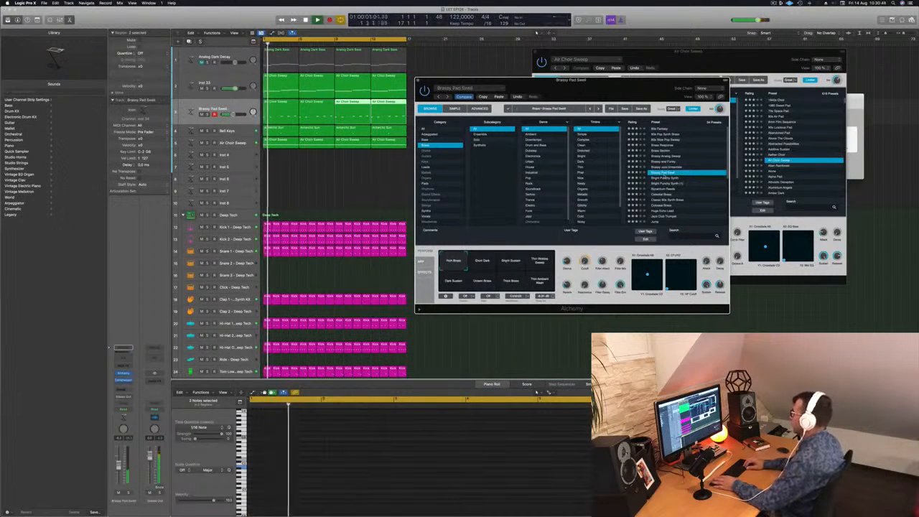
{"action": "key", "text": "Down"}
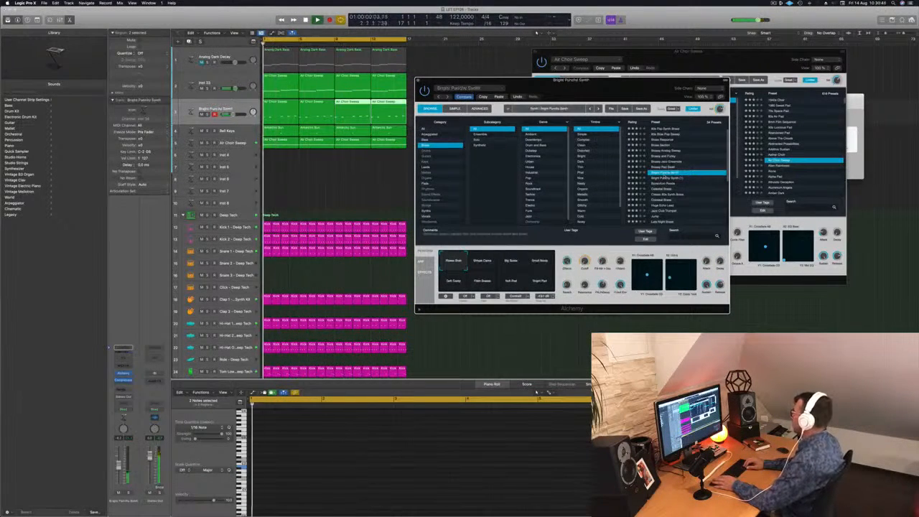
{"action": "key", "text": "Down"}
{"action": "key", "text": "Down"}
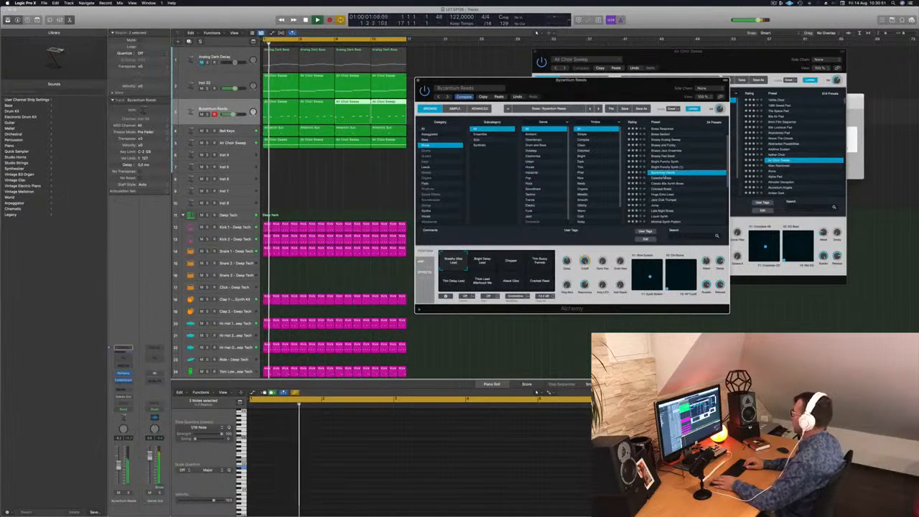
{"action": "key", "text": "Down"}
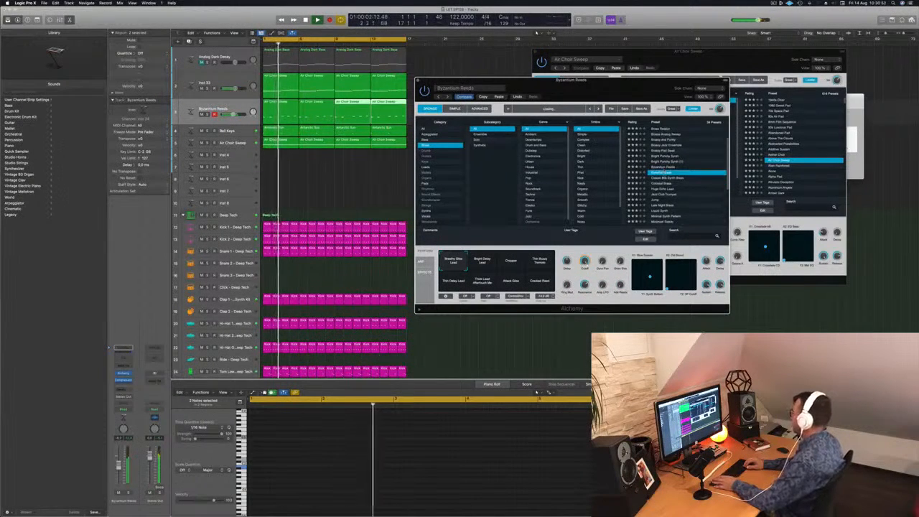
{"action": "key", "text": "Down"}
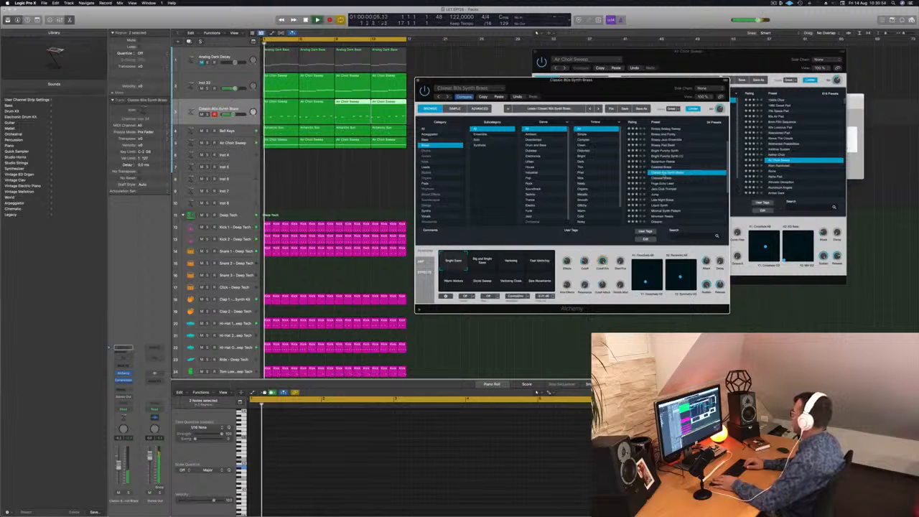
{"action": "key", "text": "Down"}
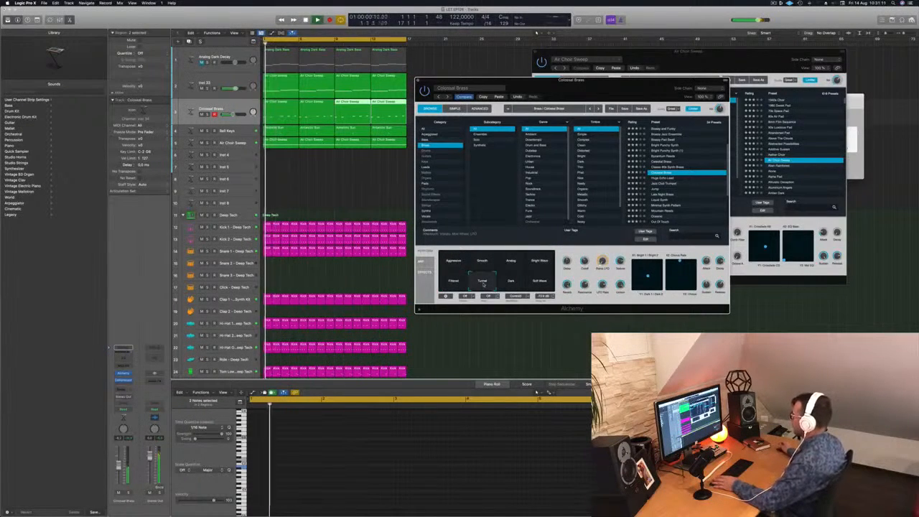
Step: Choose the Dark snapshot of Colossal Brass, close its Alchemy window and replay the loop
{"action": "left_click", "coordinate": [513, 283]}
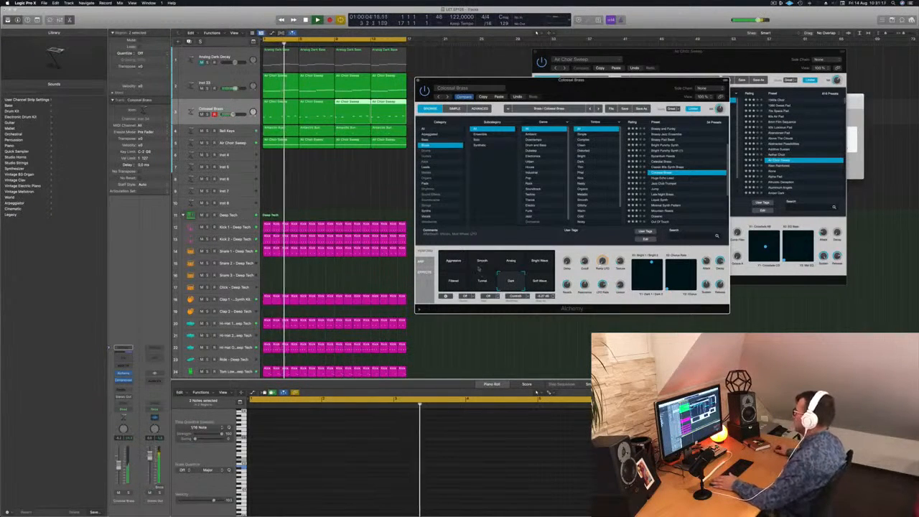
{"action": "left_click_drag", "start_coordinate": [583, 80], "coordinate": [510, 130]}
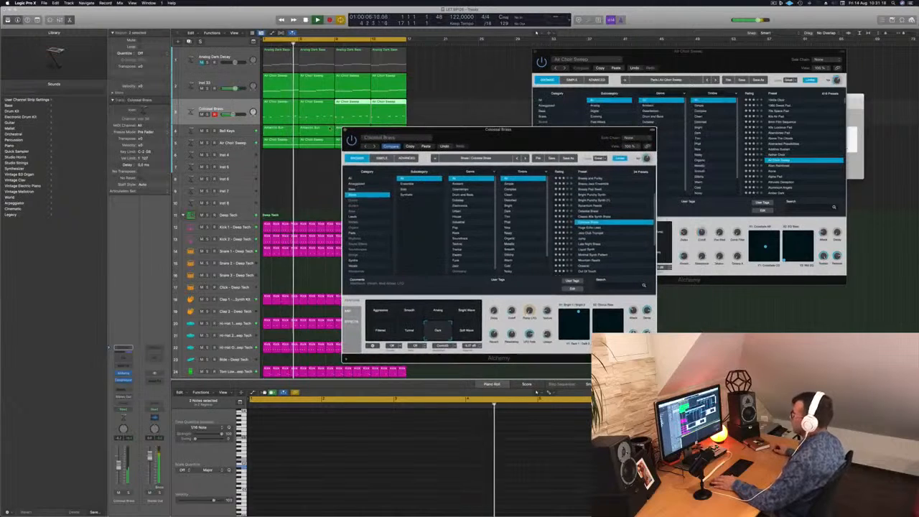
{"action": "key", "text": "super+w"}
{"action": "left_click", "coordinate": [289, 178]}
{"action": "key", "text": "space"}
{"action": "key", "text": "space"}
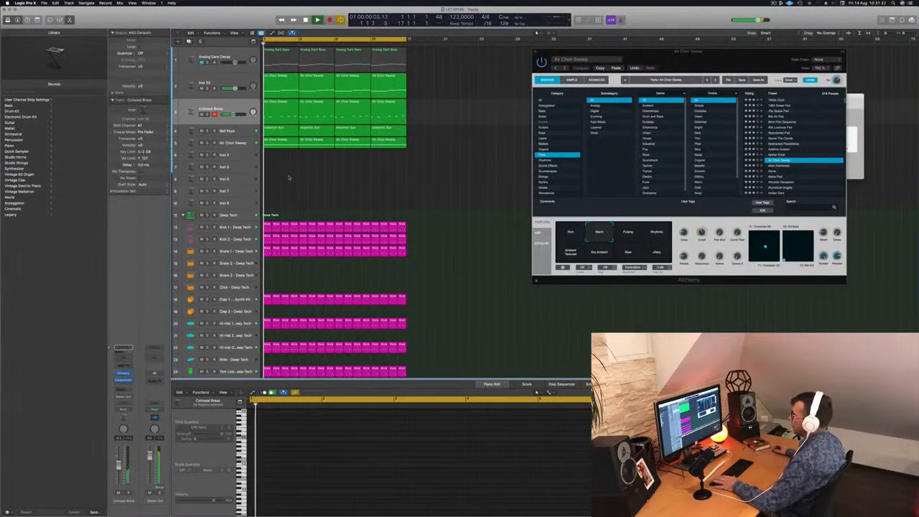
Step: Copy the first Air Choir Sweep region onto the Inst 4 track at bar 1
{"action": "left_click", "coordinate": [280, 141]}
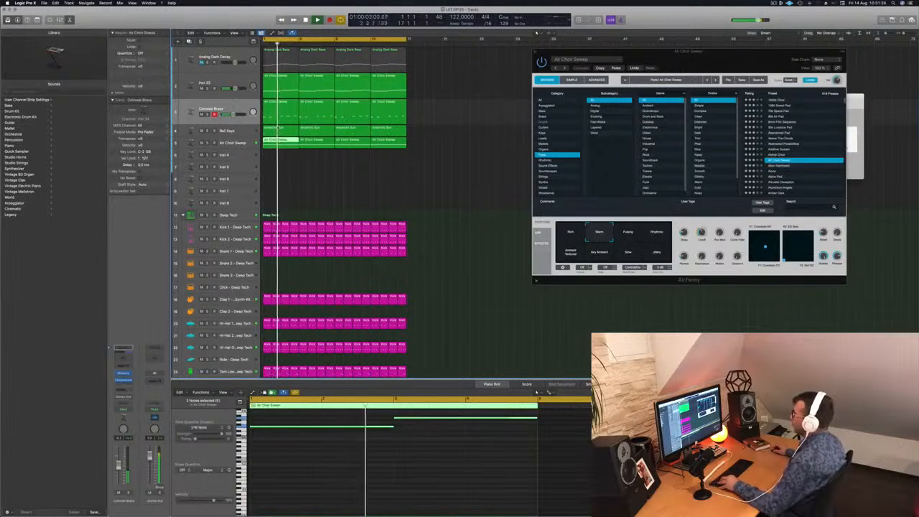
{"action": "left_click_drag", "start_coordinate": [279, 142], "coordinate": [280, 153]}
{"action": "scroll", "coordinate": [342, 462], "scroll_direction": "down", "scroll_amount": 2}
{"action": "scroll", "coordinate": [342, 462], "scroll_direction": "up", "scroll_amount": 3}
{"action": "left_click_drag", "start_coordinate": [322, 432], "coordinate": [405, 466]}
{"action": "left_click", "coordinate": [417, 182]}
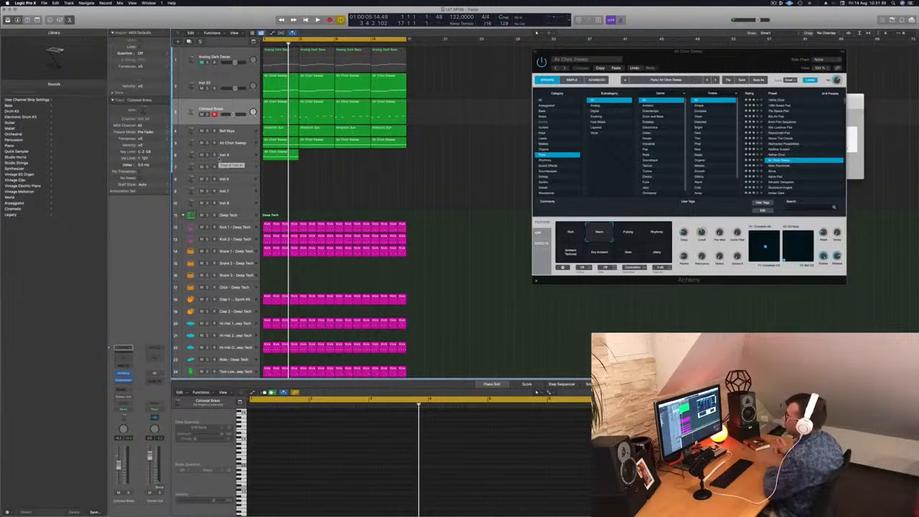
Step: Duplicate both notes of the Inst 4 region one octave lower and trim the region to end at bar 5, splitting overlapping notes
{"action": "left_click", "coordinate": [236, 157]}
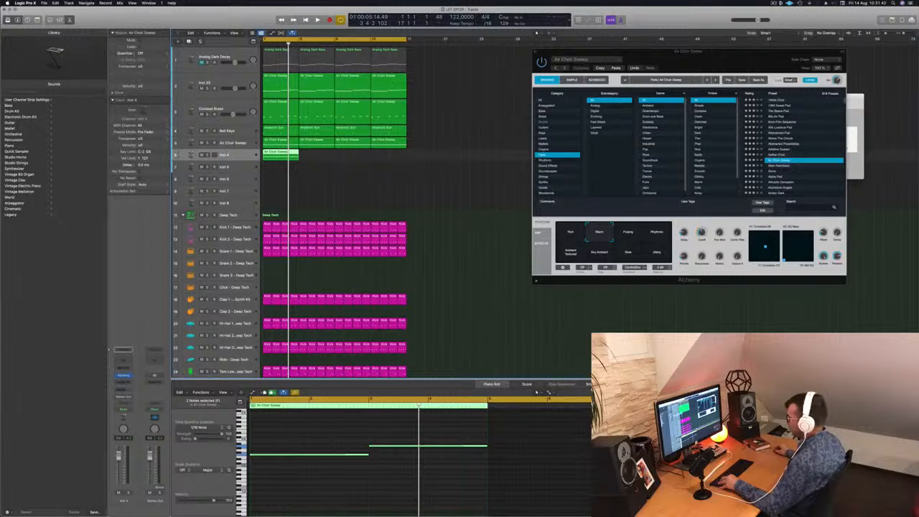
{"action": "left_click_drag", "start_coordinate": [307, 437], "coordinate": [423, 496]}
{"action": "scroll", "coordinate": [405, 497], "scroll_direction": "up", "scroll_amount": 2}
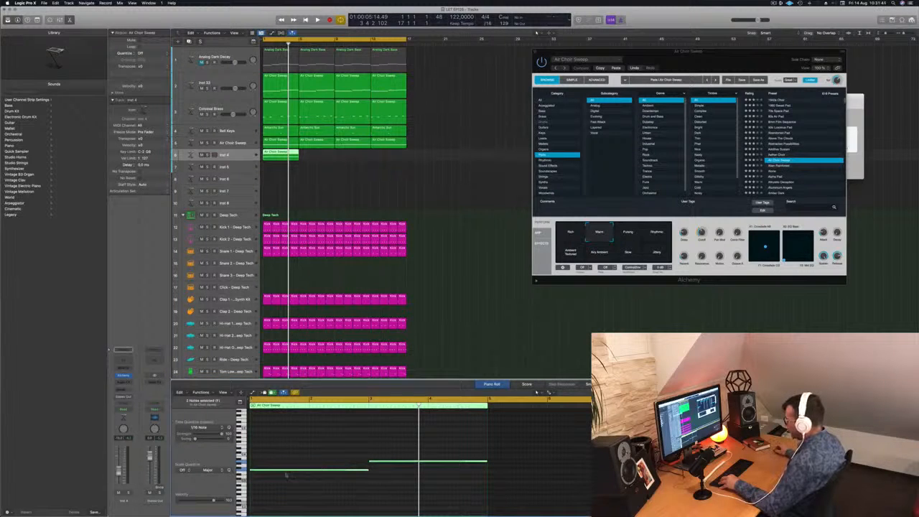
{"action": "scroll", "coordinate": [337, 459], "scroll_direction": "down", "scroll_amount": 4}
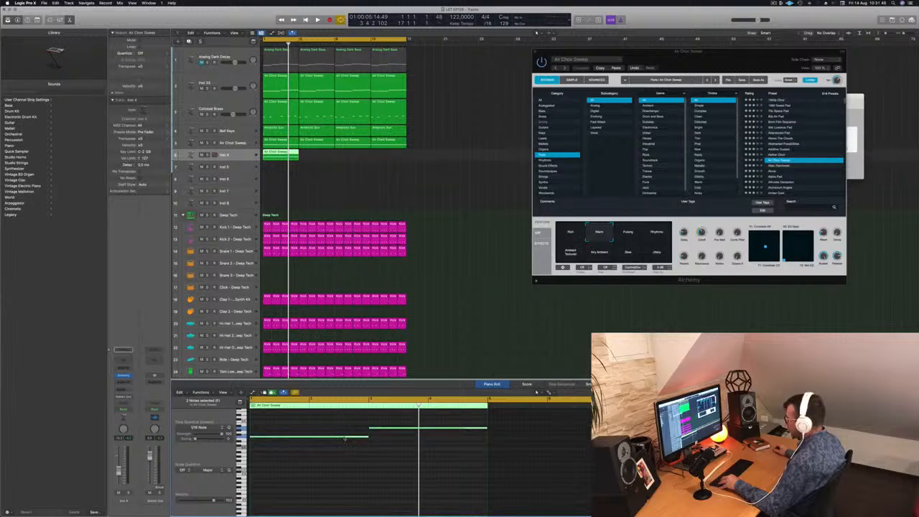
{"action": "left_click_drag", "start_coordinate": [345, 439], "coordinate": [343, 467]}
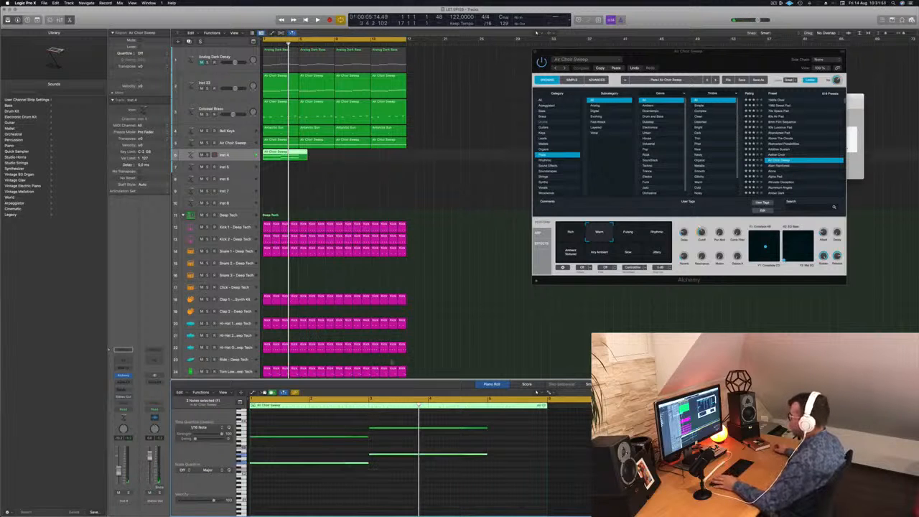
{"action": "double_click", "coordinate": [299, 153]}
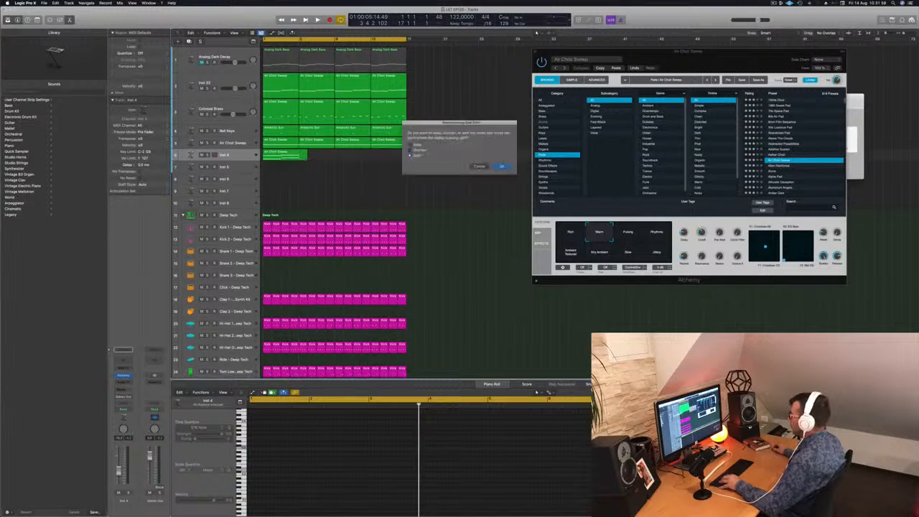
{"action": "left_click", "coordinate": [501, 166]}
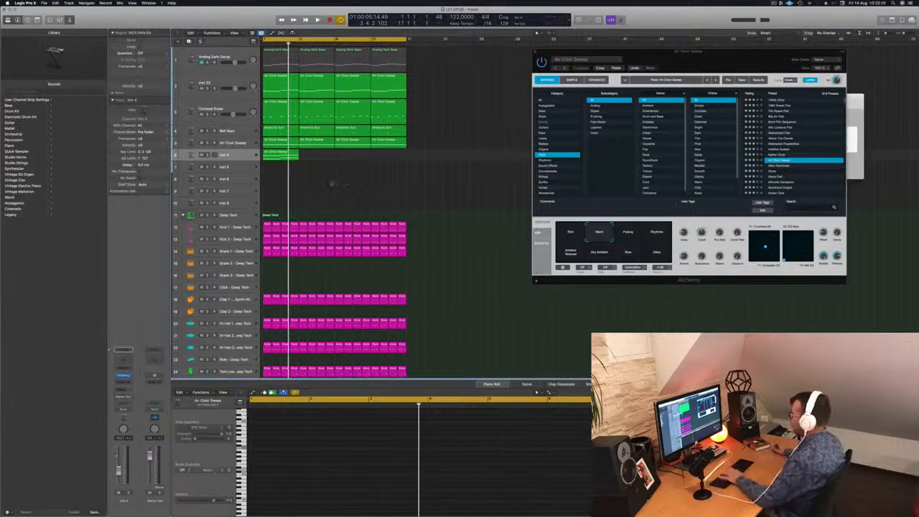
Step: List the Arpeggiated presets in the Air Choir Sweep Alchemy and fill the Inst 4 track up to bar 17 with copies of its region
{"action": "left_click", "coordinate": [233, 155]}
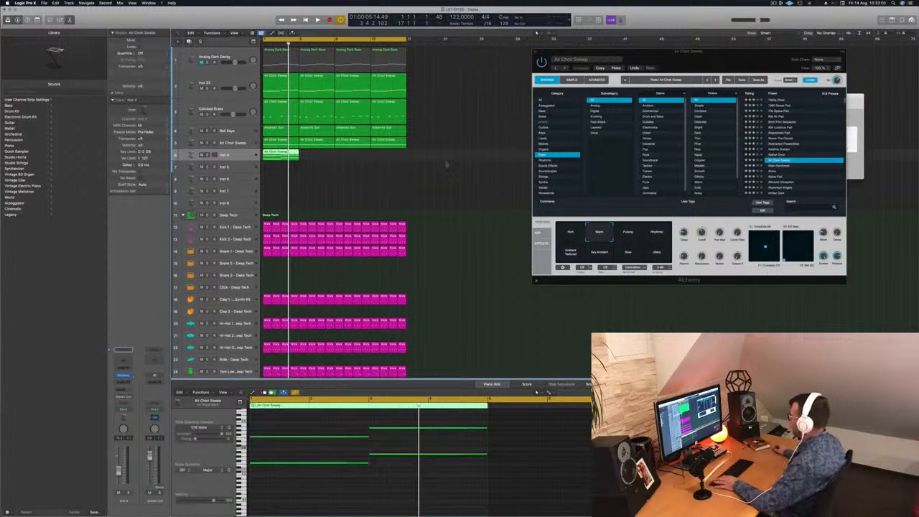
{"action": "left_click_drag", "start_coordinate": [717, 59], "coordinate": [609, 88]}
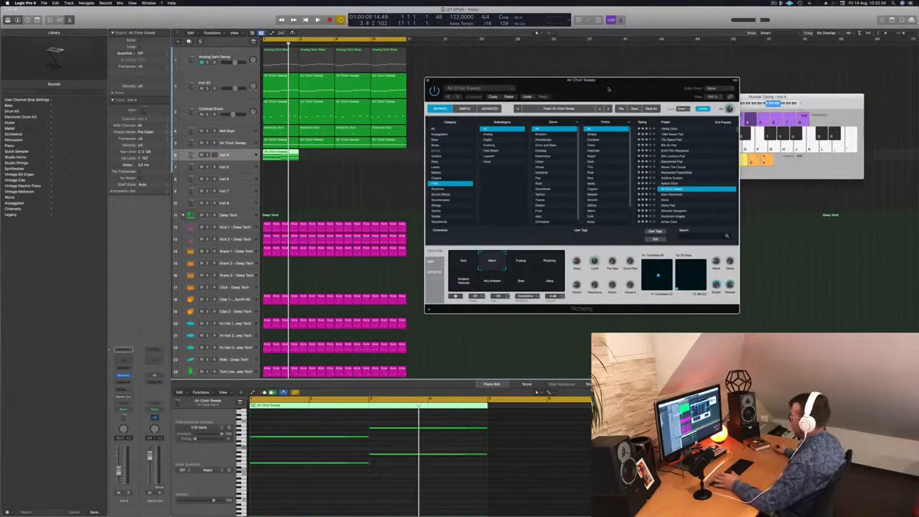
{"action": "left_click", "coordinate": [445, 135]}
{"action": "left_click_drag", "start_coordinate": [275, 155], "coordinate": [361, 156]}
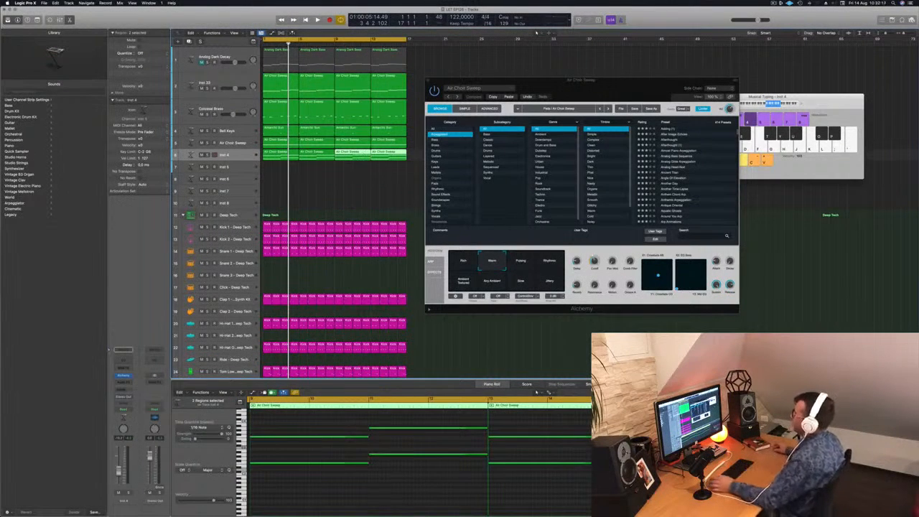
Step: Load the Ancient Titan preset in the Air Choir Sweep track's Alchemy and play the loop from the start
{"action": "left_click_drag", "start_coordinate": [622, 93], "coordinate": [617, 89]}
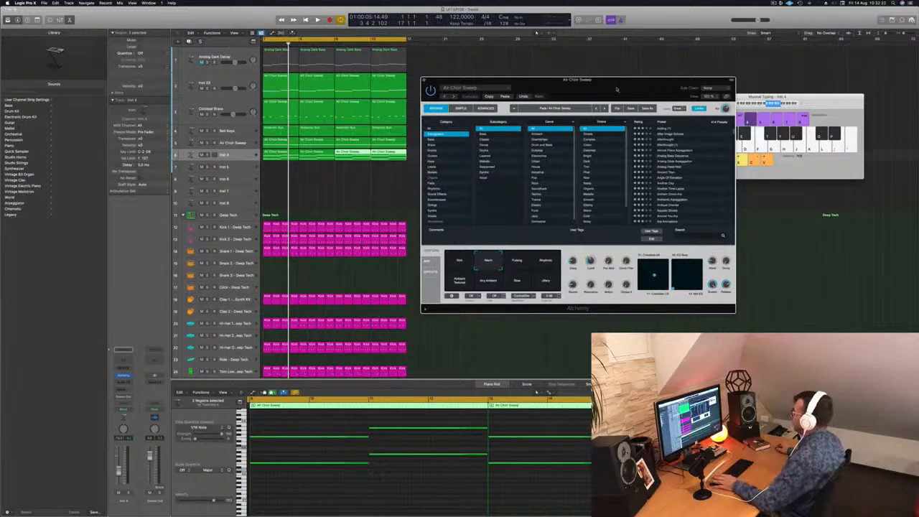
{"action": "left_click_drag", "start_coordinate": [616, 89], "coordinate": [611, 89]}
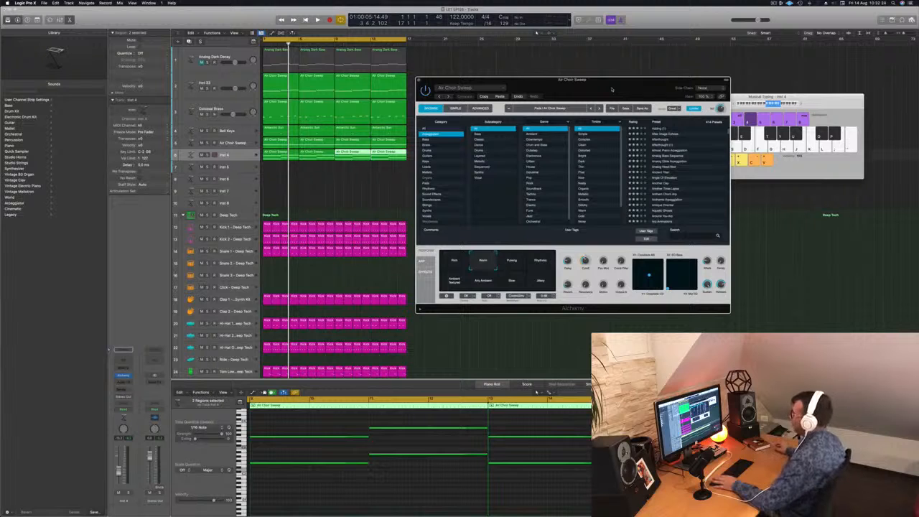
{"action": "left_click", "coordinate": [536, 392]}
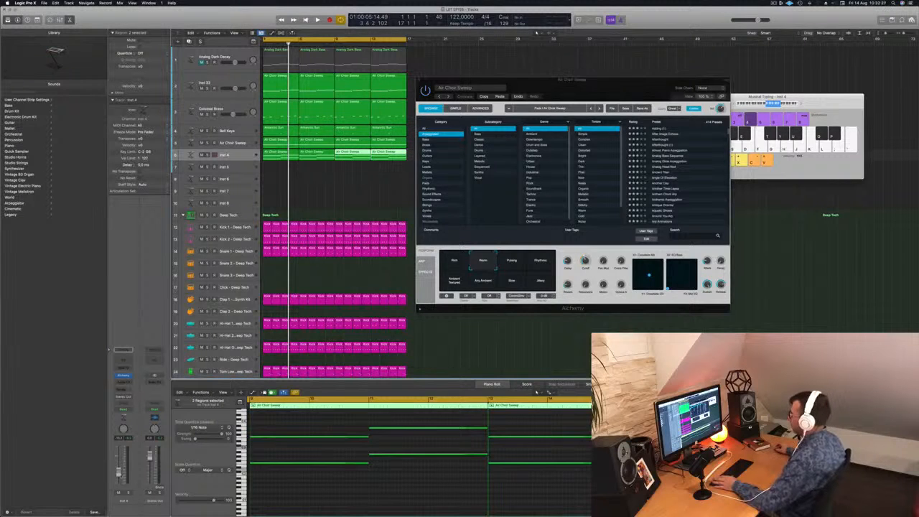
{"action": "left_click", "coordinate": [674, 172]}
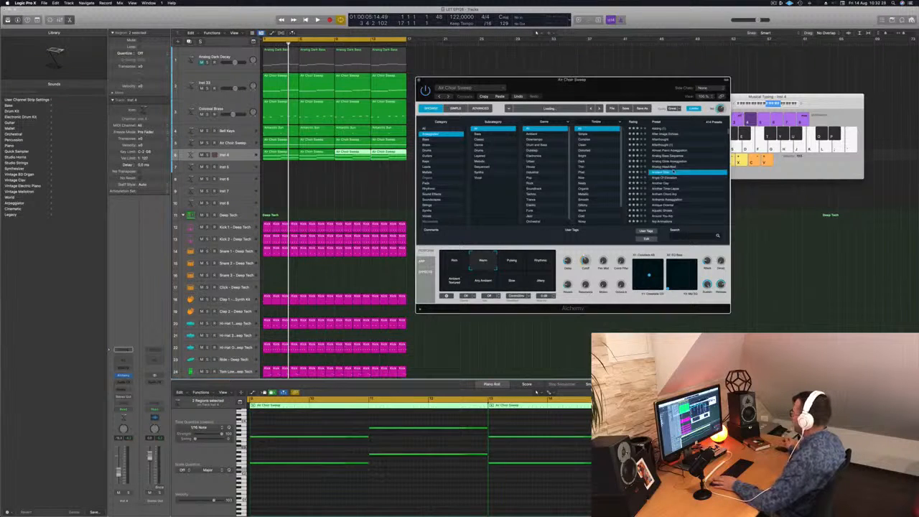
{"action": "left_click", "coordinate": [537, 393]}
{"action": "key", "text": "Return"}
{"action": "key", "text": "space"}
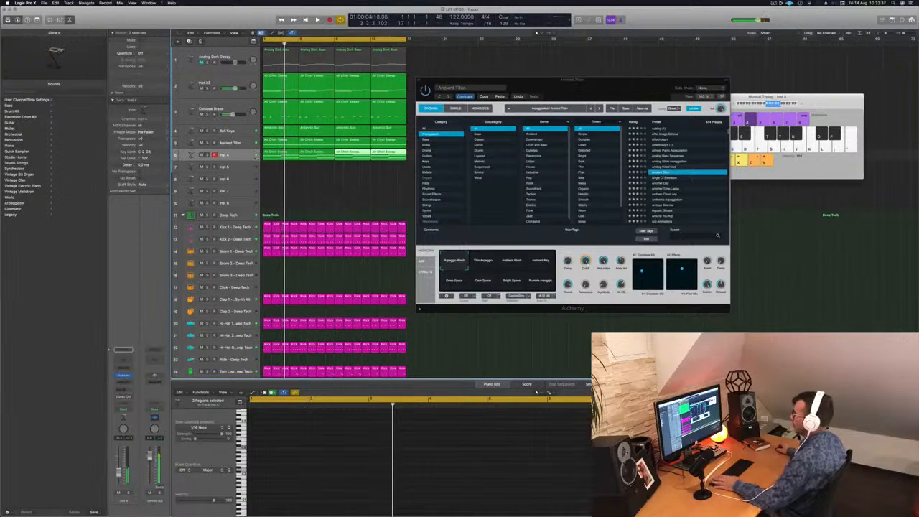
Step: Open the Inst 4 track's own Alchemy and listen to the track in solo, then return to the full mix
{"action": "left_click", "coordinate": [246, 156]}
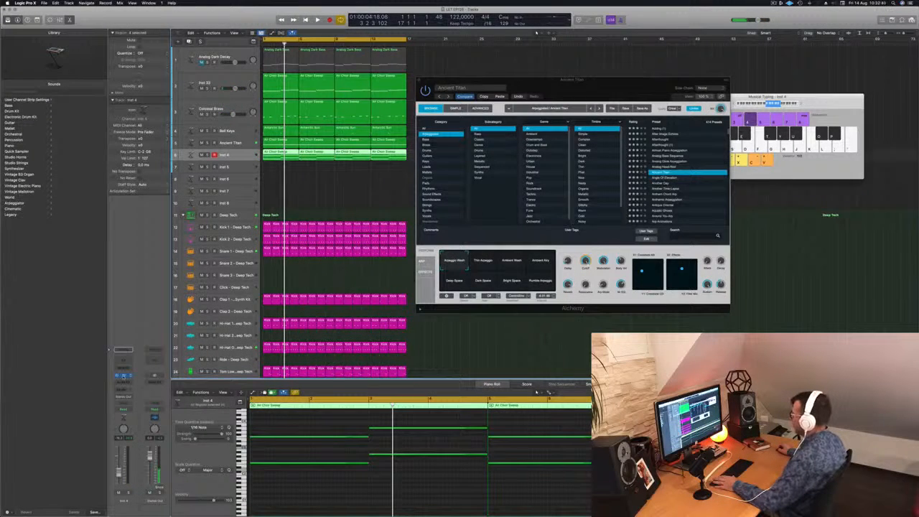
{"action": "left_click", "coordinate": [123, 375]}
{"action": "key", "text": "space"}
{"action": "left_click_drag", "start_coordinate": [471, 78], "coordinate": [715, 146]}
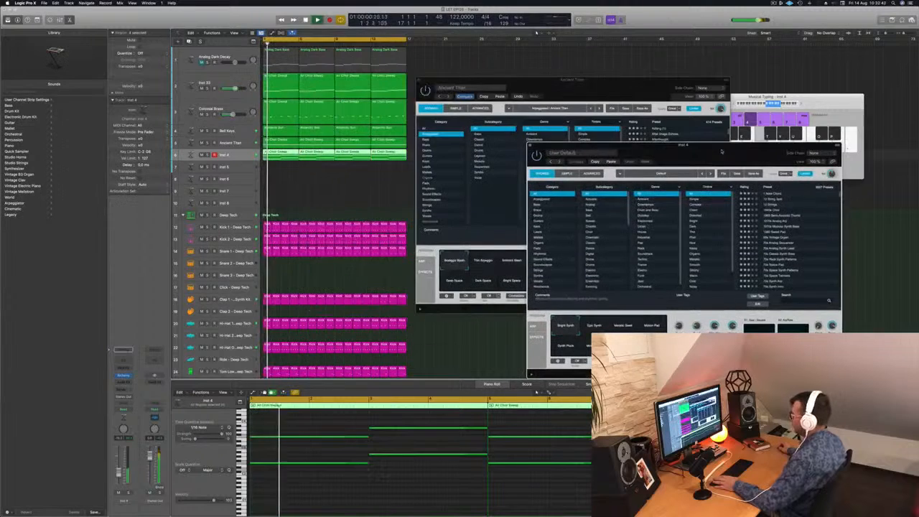
{"action": "key", "text": "space"}
{"action": "left_click", "coordinate": [129, 493]}
{"action": "key", "text": "space"}
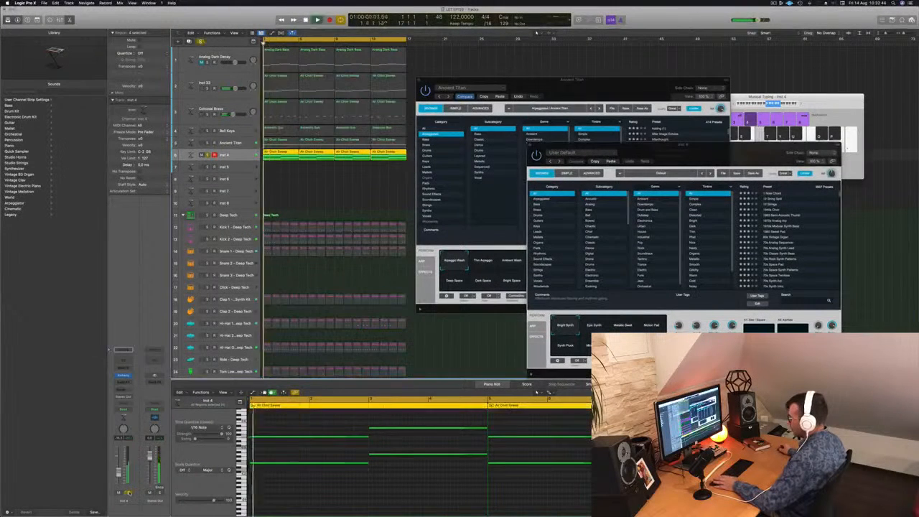
{"action": "left_click", "coordinate": [129, 493]}
{"action": "key", "text": "space"}
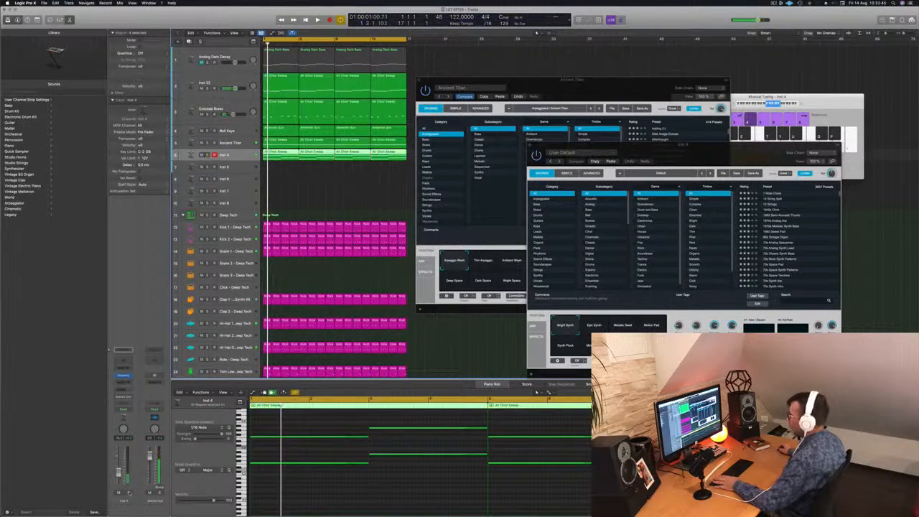
Step: Bring the Ancient Titan Alchemy window forward and check its track with solo toggled on and off during playback
{"action": "left_click_drag", "start_coordinate": [639, 152], "coordinate": [800, 124]}
{"action": "left_click", "coordinate": [620, 87]}
{"action": "key", "text": "space"}
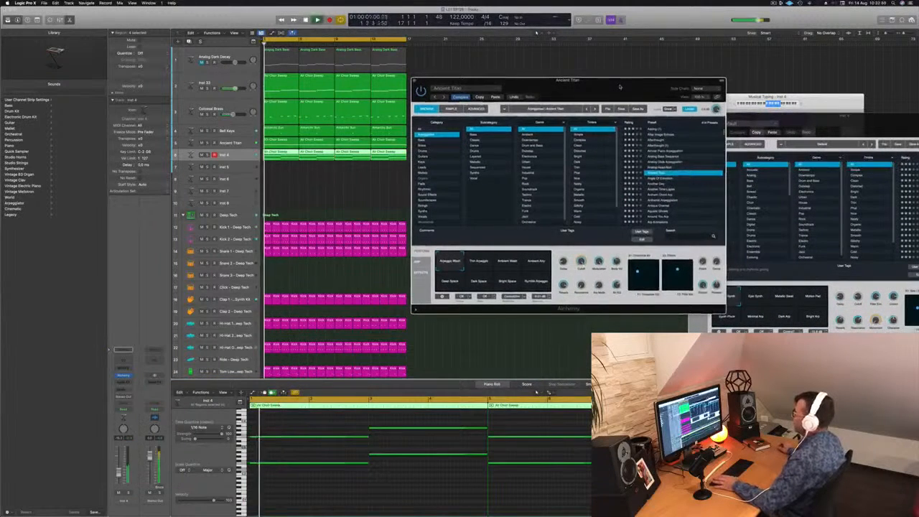
{"action": "left_click_drag", "start_coordinate": [620, 87], "coordinate": [621, 106]}
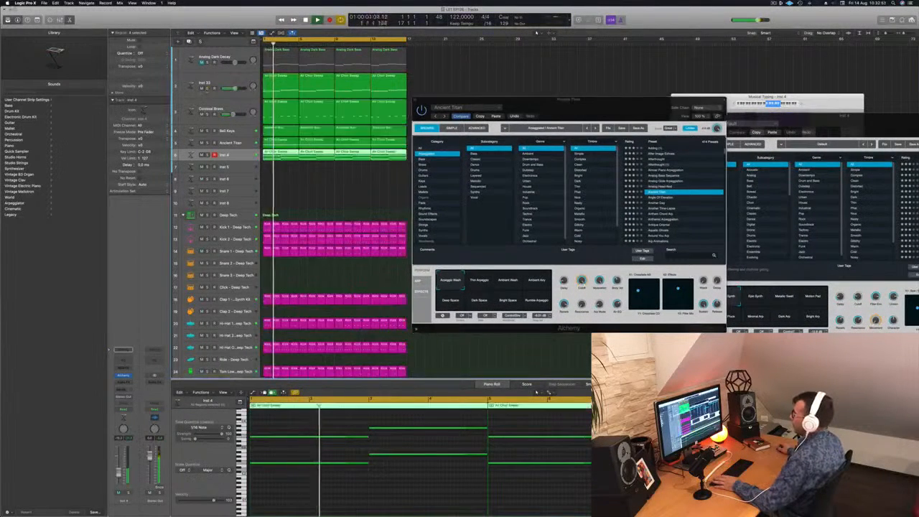
{"action": "left_click", "coordinate": [207, 143]}
{"action": "left_click", "coordinate": [207, 143]}
Step: Duplicate the Ancient Titan track with its settings and undo the preset change on the original to restore Air Choir Sweep
{"action": "left_click", "coordinate": [246, 143]}
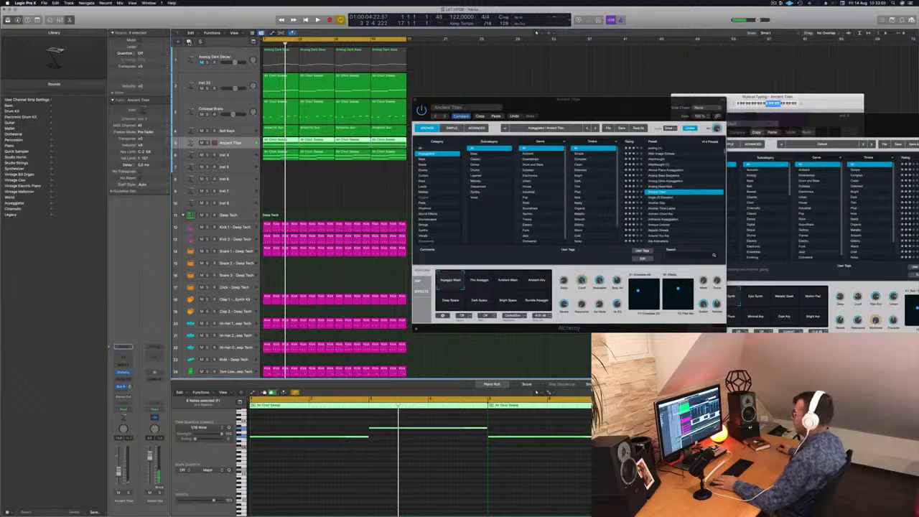
{"action": "key", "text": "super+d"}
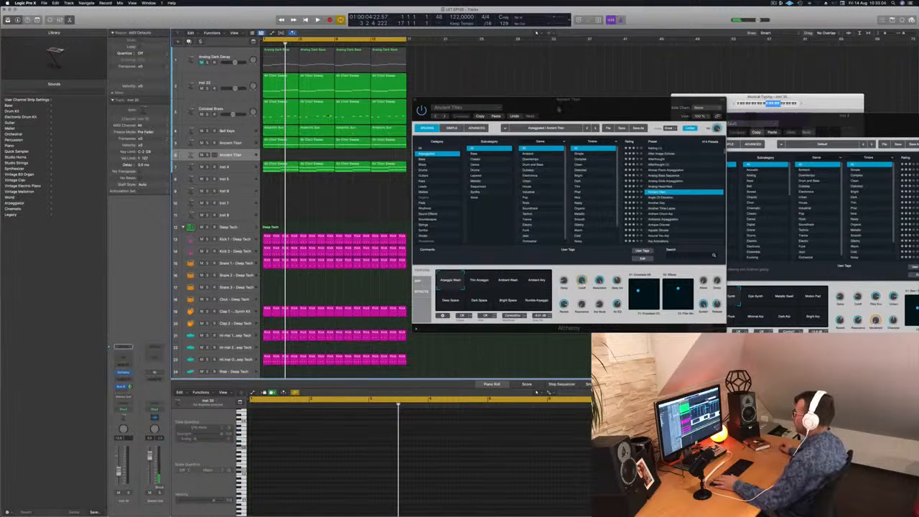
{"action": "left_click", "coordinate": [515, 116]}
{"action": "key", "text": "space"}
{"action": "left_click_drag", "start_coordinate": [602, 109], "coordinate": [575, 67]}
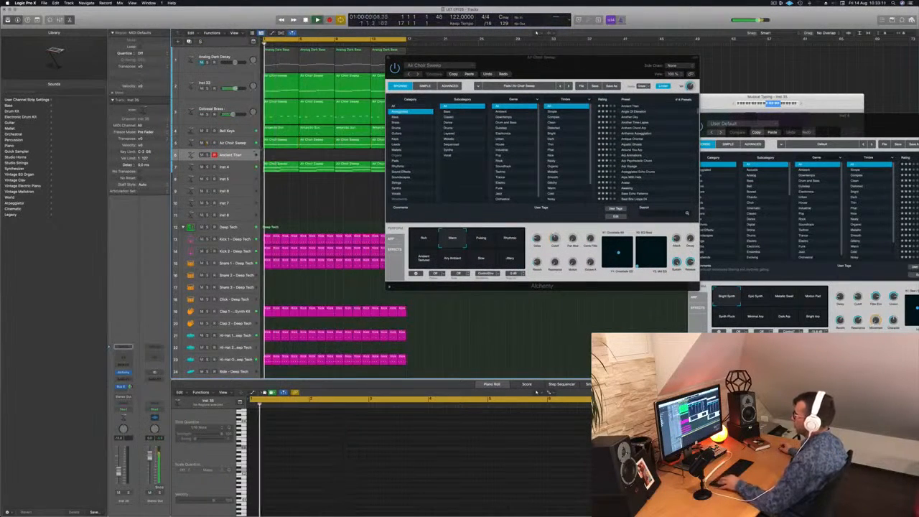
Step: Copy the four Air Choir Sweep regions onto the new Ancient Titan track at bar 1 and play the loop
{"action": "left_click_drag", "start_coordinate": [576, 58], "coordinate": [758, 66]}
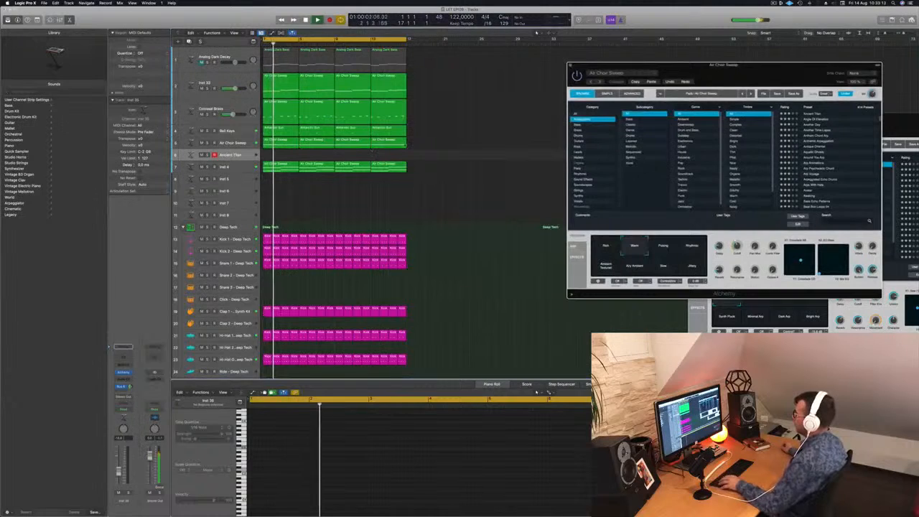
{"action": "left_click", "coordinate": [285, 143]}
{"action": "left_click_drag", "start_coordinate": [281, 144], "coordinate": [285, 156]}
{"action": "key", "text": "space"}
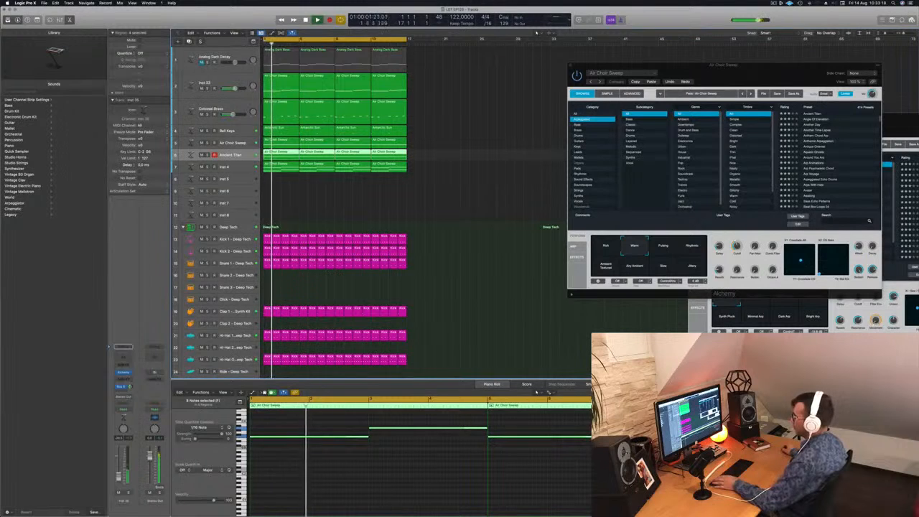
Step: Close the Air Choir Sweep Alchemy window and increase the height of the Ancient Titan track
{"action": "left_click_drag", "start_coordinate": [756, 79], "coordinate": [451, 123]}
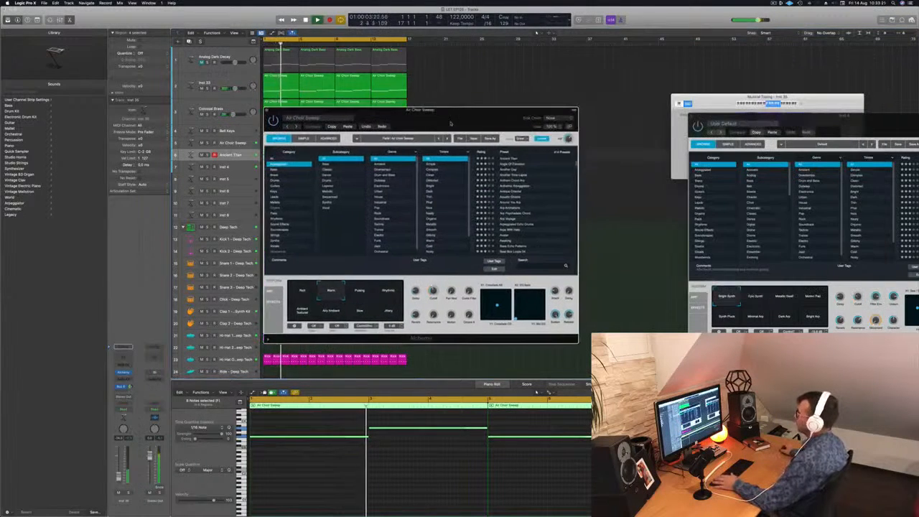
{"action": "key", "text": "super+w"}
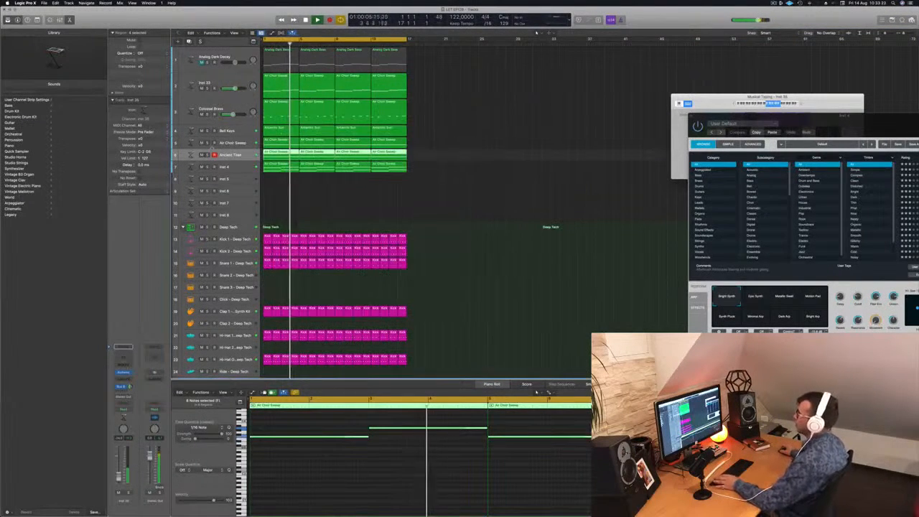
{"action": "left_click_drag", "start_coordinate": [237, 166], "coordinate": [237, 176]}
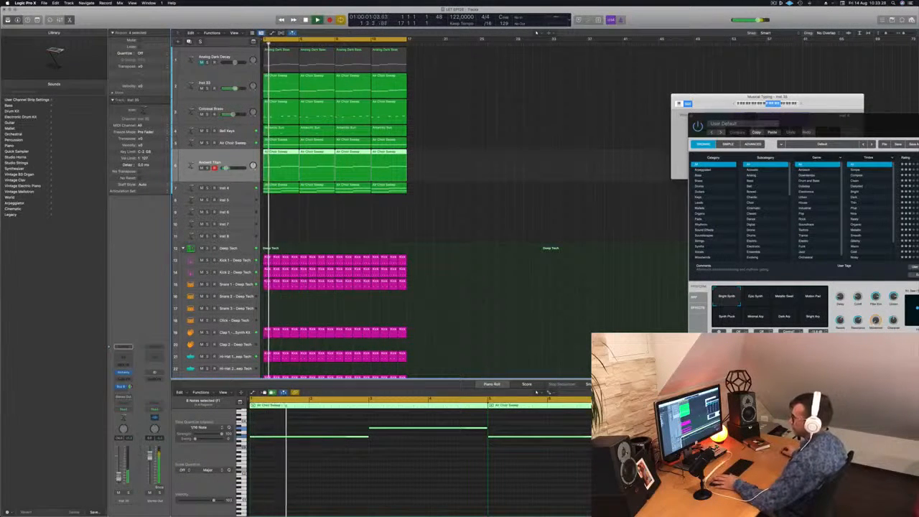
Step: Open the Ancient Titan track's Alchemy, try the Ambient Arp snapshot during playback and choose Deep Space
{"action": "left_click", "coordinate": [124, 373]}
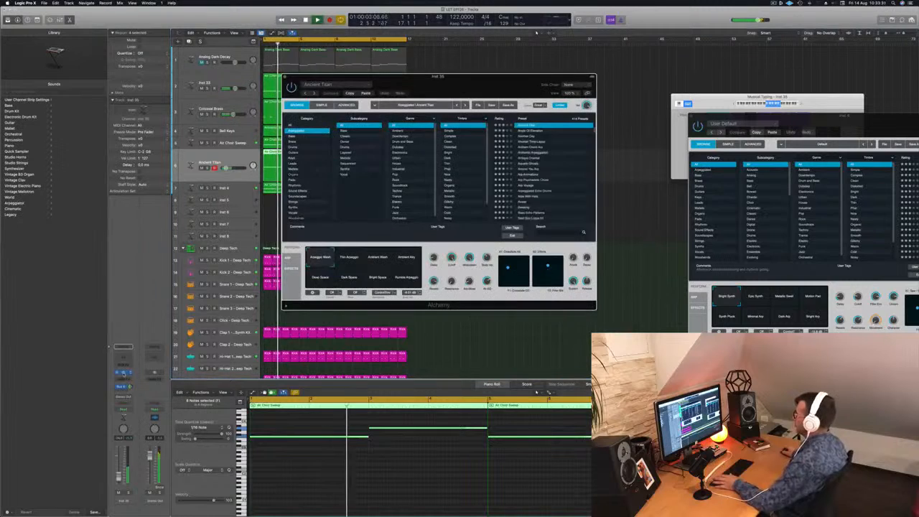
{"action": "left_click_drag", "start_coordinate": [452, 89], "coordinate": [606, 128]}
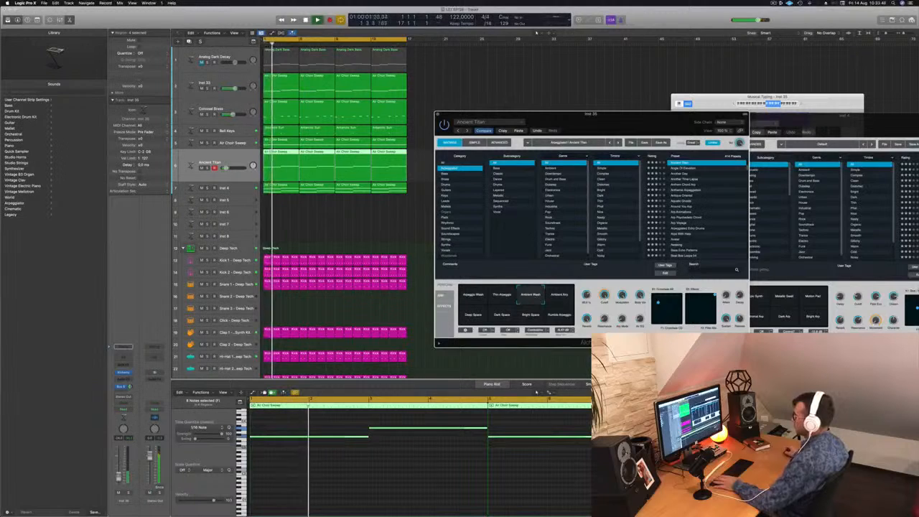
{"action": "left_click", "coordinate": [560, 295]}
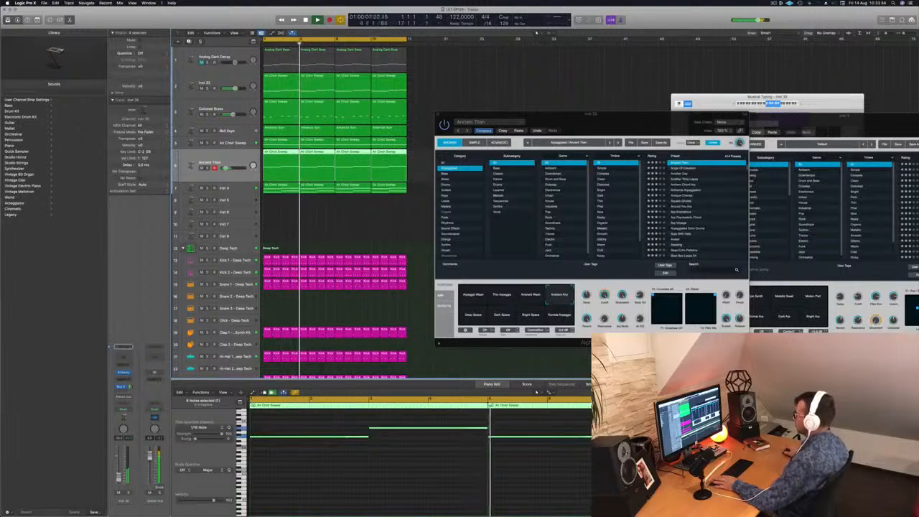
{"action": "left_click", "coordinate": [473, 314]}
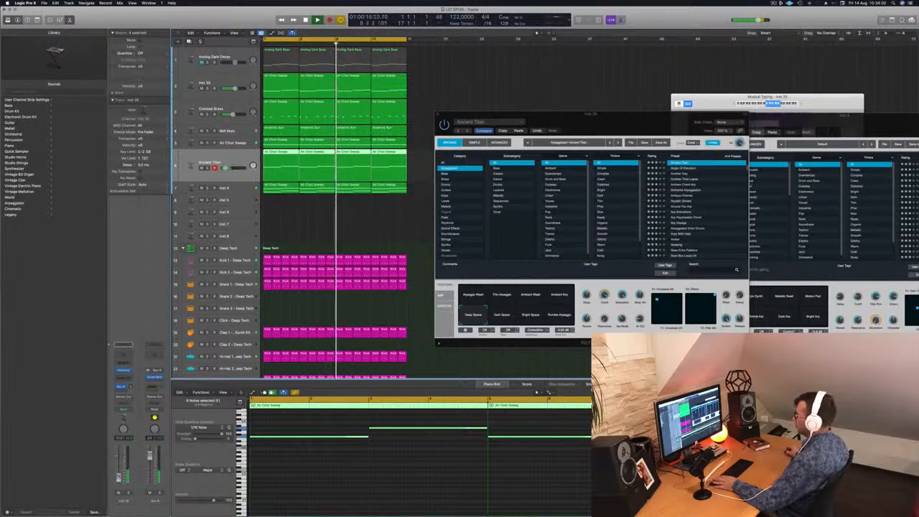
Step: Transpose all notes in the Ancient Titan regions down one octave and replay the loop
{"action": "left_click_drag", "start_coordinate": [630, 110], "coordinate": [680, 47]}
{"action": "left_click_drag", "start_coordinate": [595, 115], "coordinate": [665, 49]}
{"action": "key", "text": "space"}
{"action": "key", "text": "space"}
{"action": "left_click_drag", "start_coordinate": [447, 166], "coordinate": [286, 171]}
{"action": "key", "text": "space"}
{"action": "left_click", "coordinate": [373, 491]}
{"action": "key", "text": "super+a"}
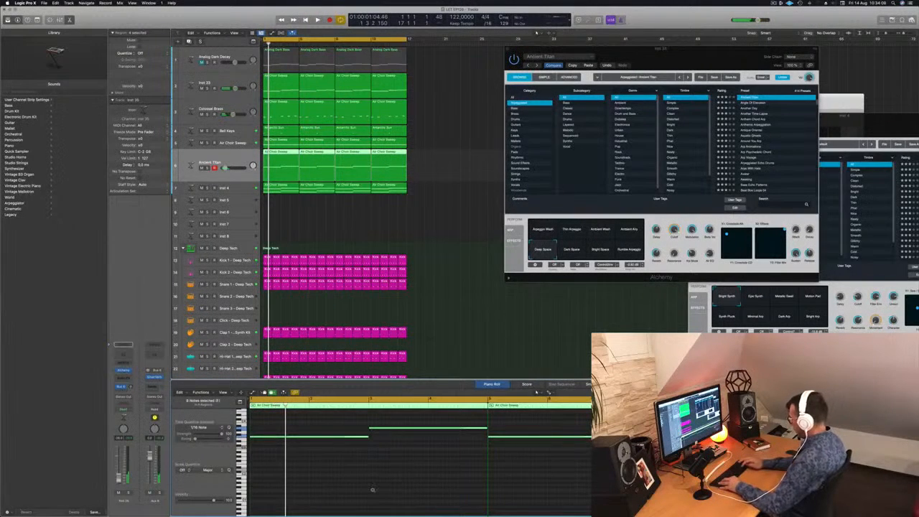
{"action": "key", "text": "alt+shift+Down"}
{"action": "key", "text": "space"}
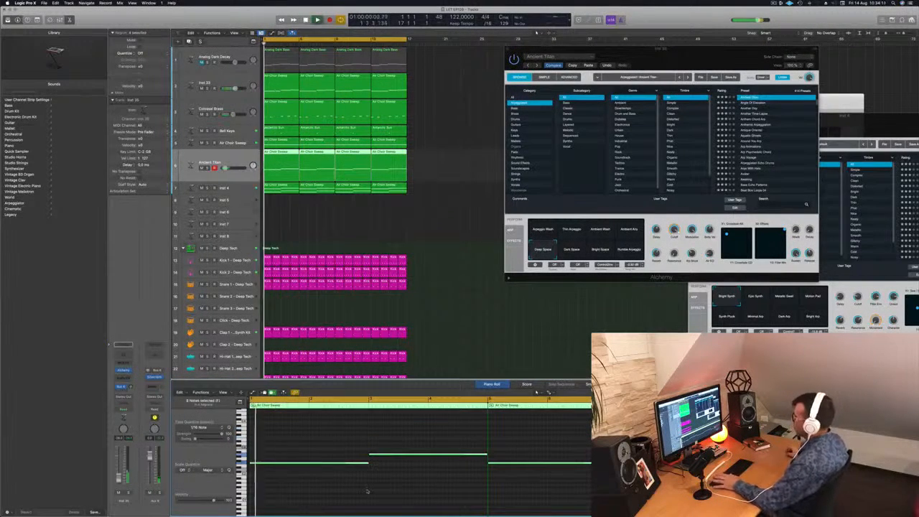
{"action": "left_click_drag", "start_coordinate": [715, 61], "coordinate": [626, 74]}
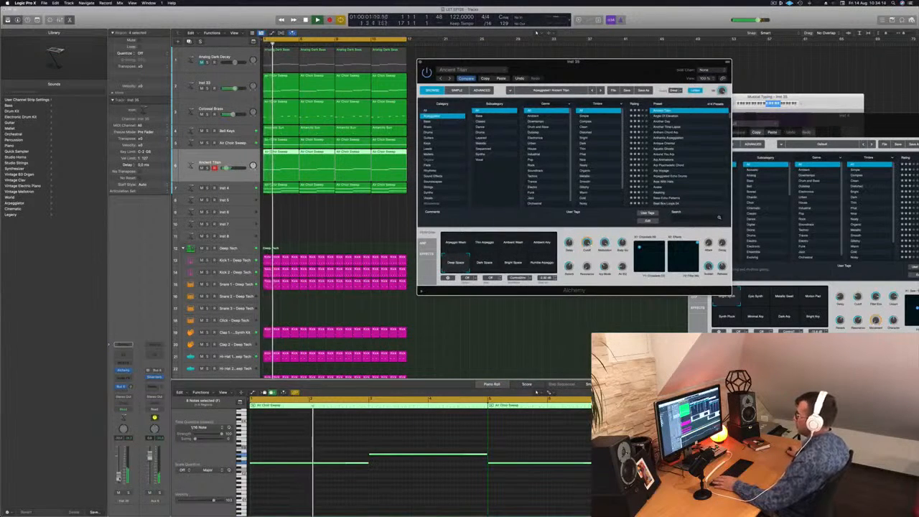
Step: Audition the Dark Space, Bright Space and Rumble Arpeggio snapshots during playback, return to Deep Space and close the Ancient Titan Alchemy window
{"action": "left_click_drag", "start_coordinate": [616, 67], "coordinate": [660, 93]}
{"action": "key", "text": "Return"}
{"action": "left_click", "coordinate": [527, 290]}
{"action": "left_click", "coordinate": [556, 292]}
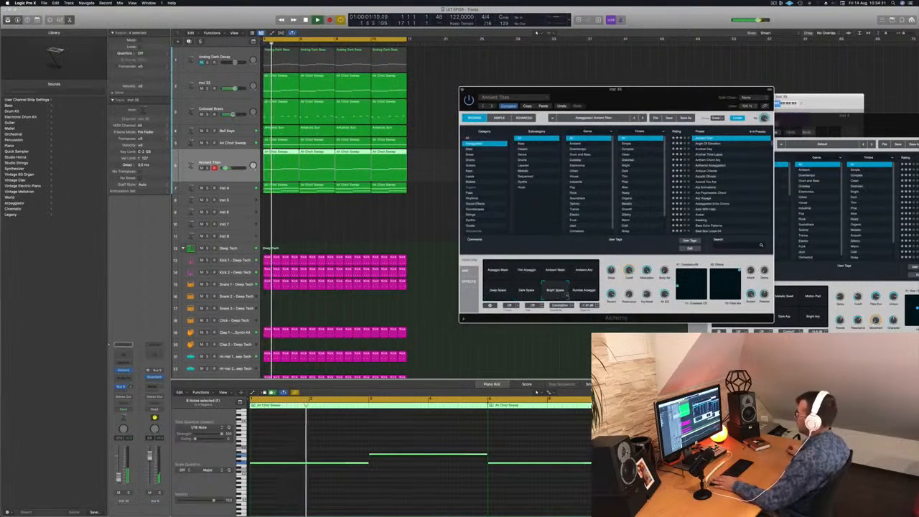
{"action": "left_click", "coordinate": [583, 291]}
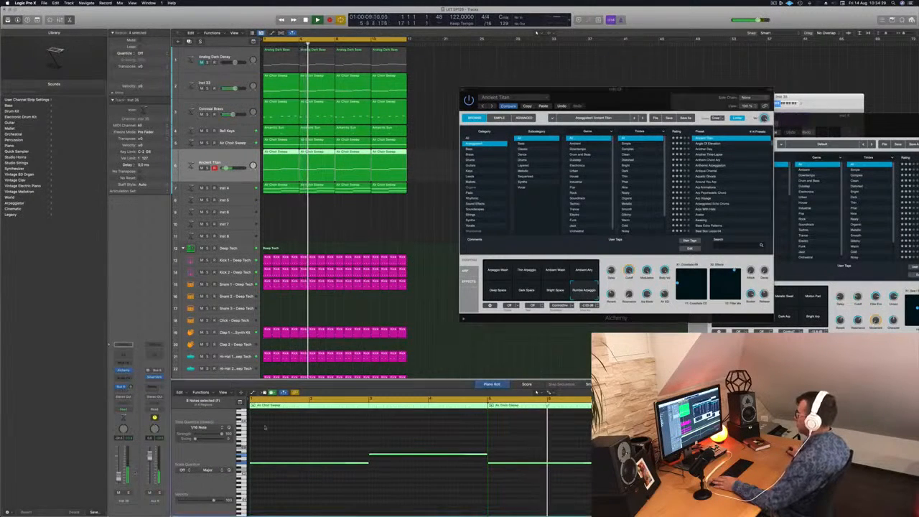
{"action": "left_click", "coordinate": [500, 291]}
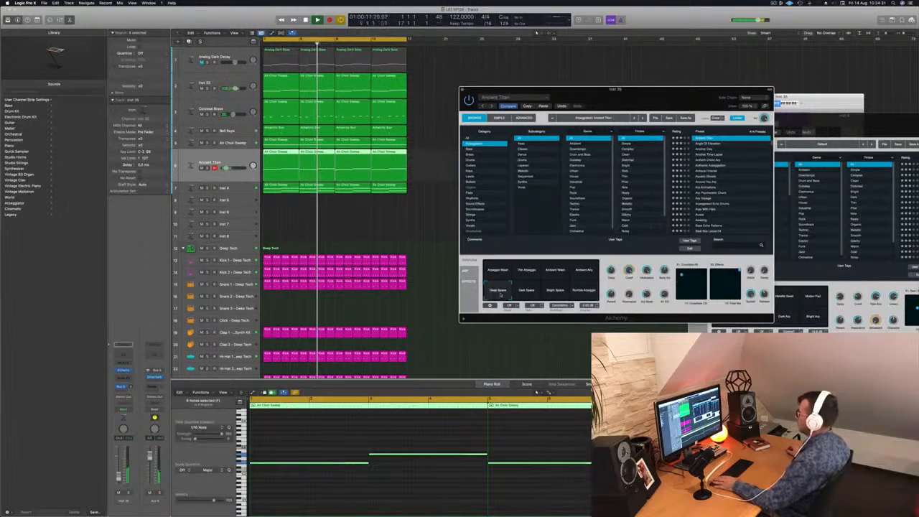
{"action": "left_click", "coordinate": [462, 90]}
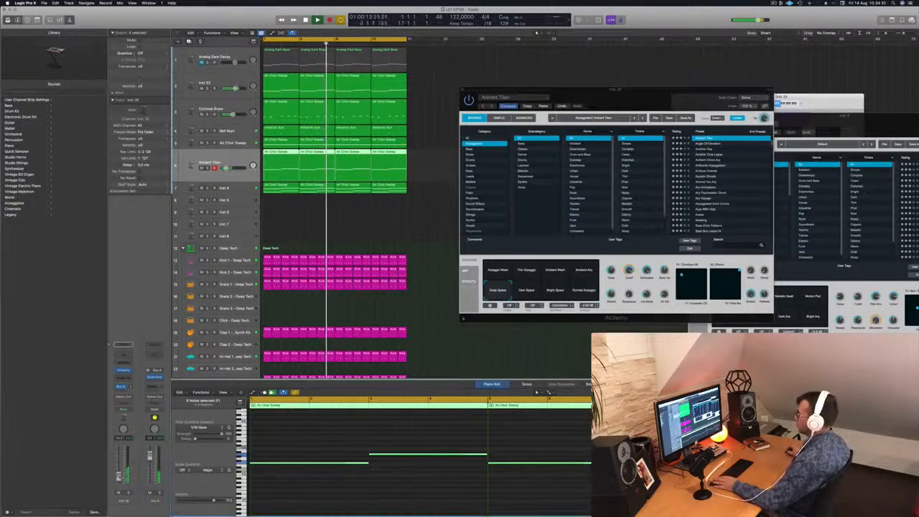
{"action": "left_click_drag", "start_coordinate": [652, 96], "coordinate": [589, 126]}
{"action": "left_click", "coordinate": [400, 124]}
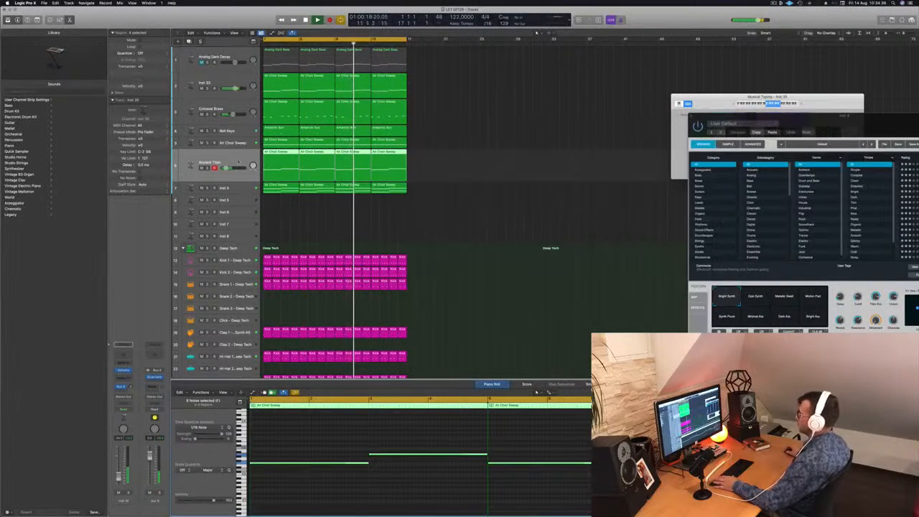
Step: Mute the Inst 4 track, replay the loop from the start and reselect the Ancient Titan track
{"action": "left_click", "coordinate": [199, 187]}
{"action": "key", "text": "space"}
{"action": "key", "text": "Return"}
{"action": "key", "text": "r"}
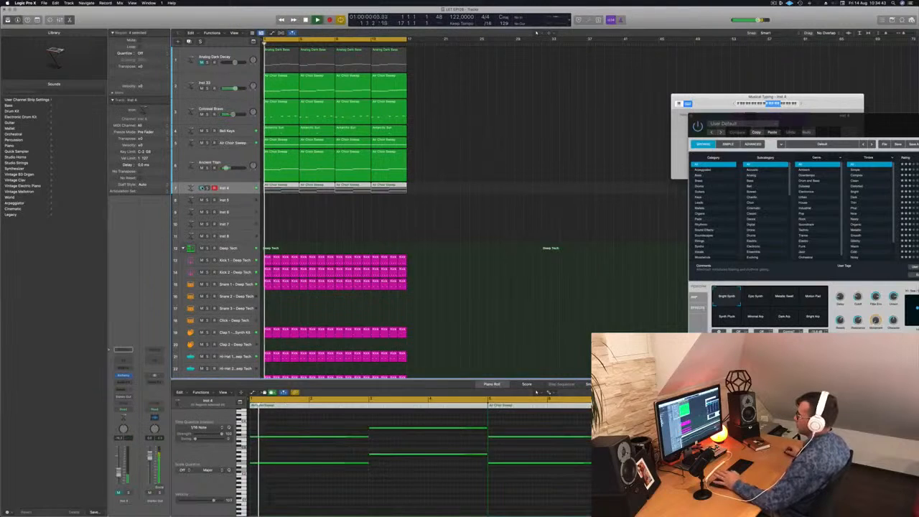
{"action": "left_click", "coordinate": [453, 160]}
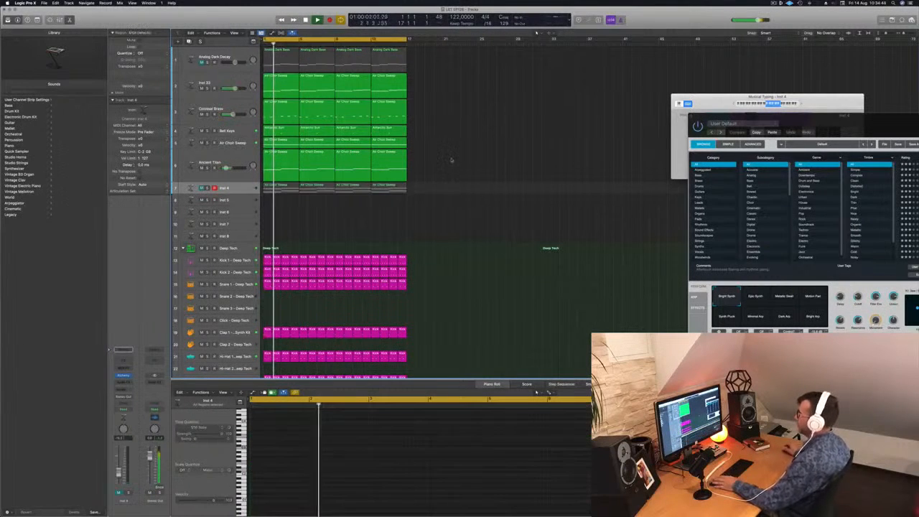
{"action": "key", "text": "Up"}
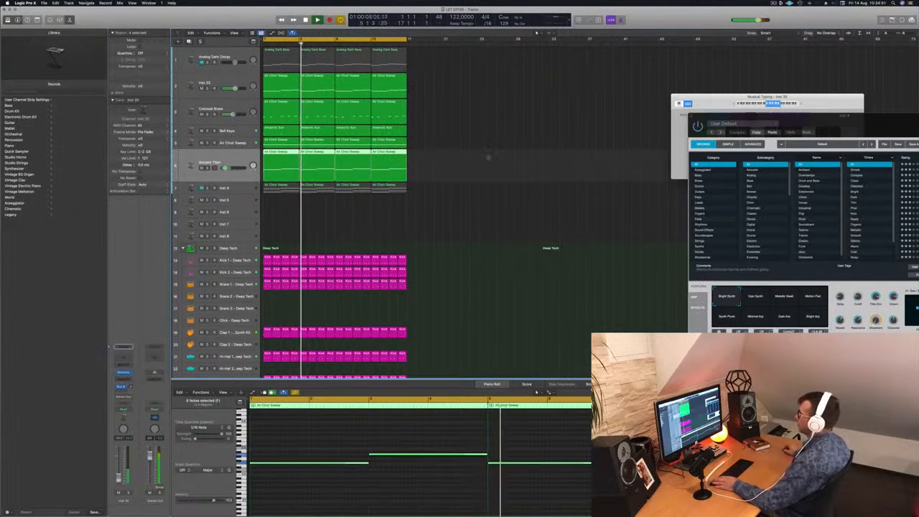
{"action": "left_click", "coordinate": [488, 154]}
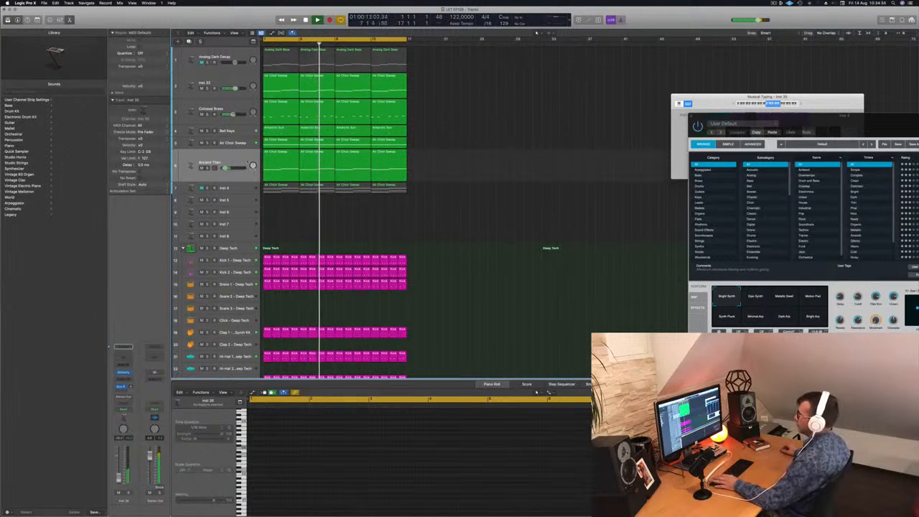
Step: Try replacing the Ancient Titan regions with the Inst 4 regions transposed down one octave, parking the originals around bar 21
{"action": "left_click", "coordinate": [244, 157]}
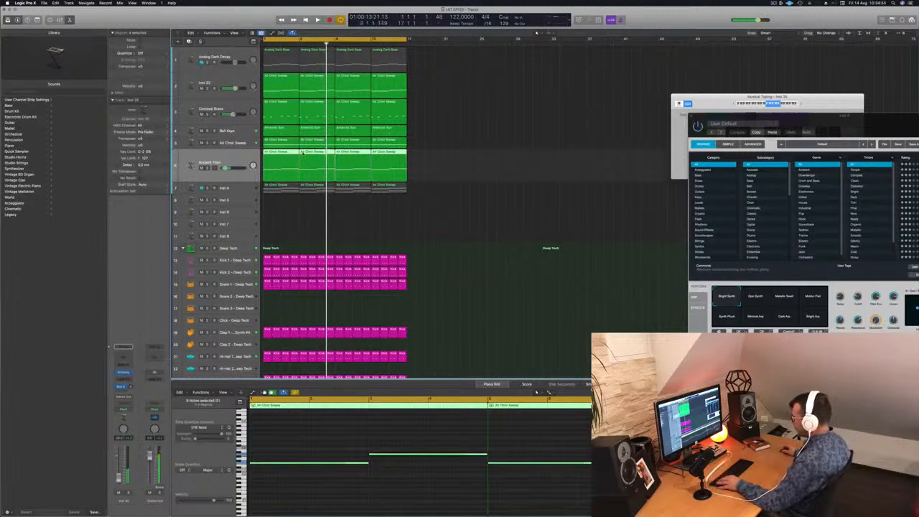
{"action": "left_click_drag", "start_coordinate": [316, 152], "coordinate": [500, 154]}
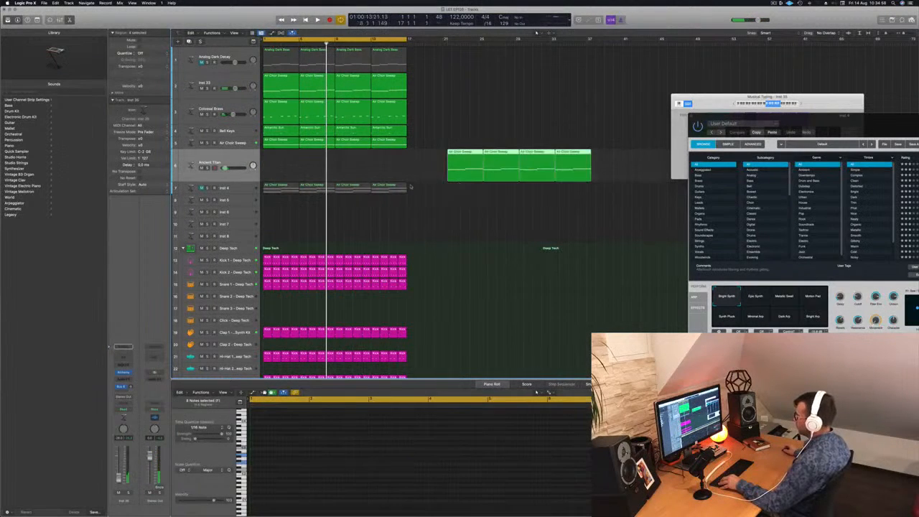
{"action": "left_click_drag", "start_coordinate": [283, 184], "coordinate": [281, 176]}
{"action": "key", "text": "Return"}
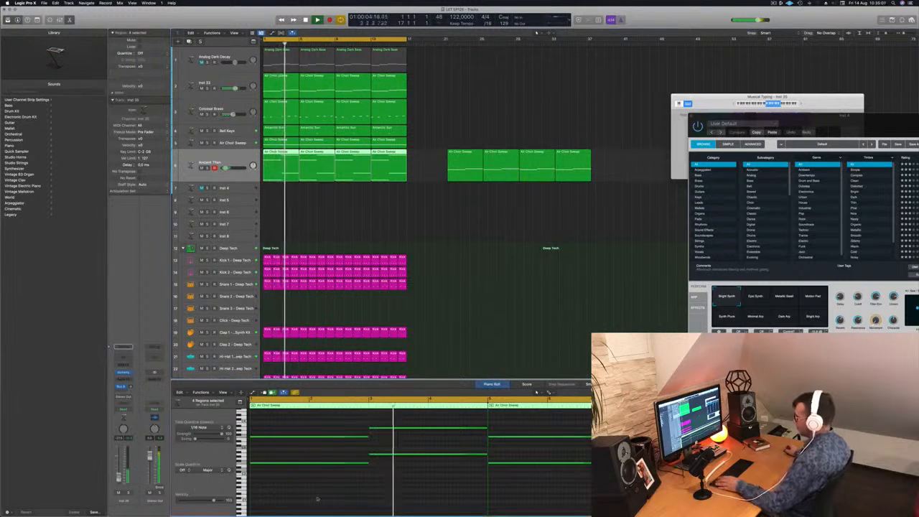
{"action": "key", "text": "alt+shift+Down"}
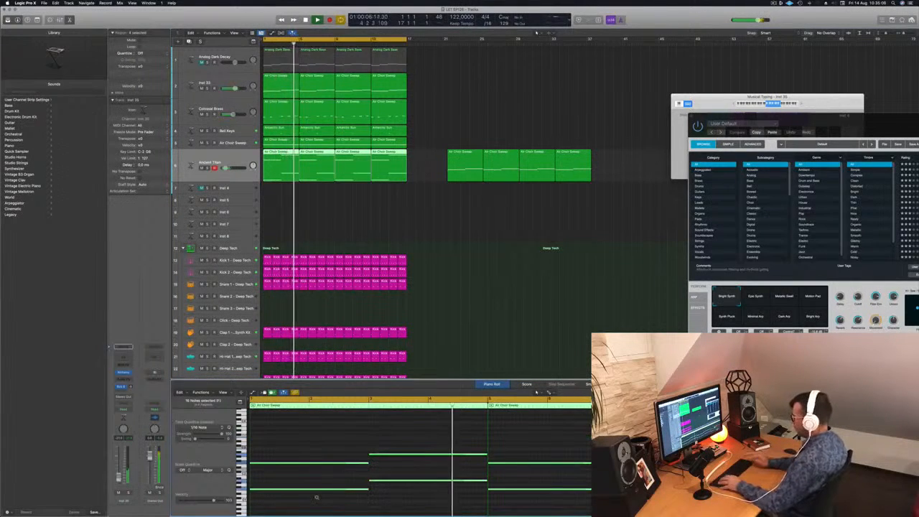
{"action": "key", "text": "Return"}
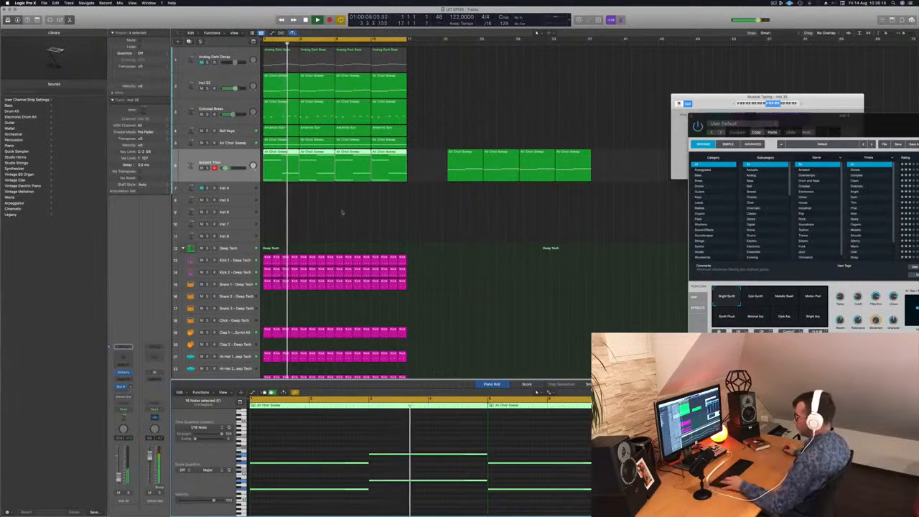
Step: Undo the octave transposition and both region moves, and clear the region selection
{"action": "key", "text": "super+z"}
{"action": "key", "text": "super+z"}
{"action": "key", "text": "super+z"}
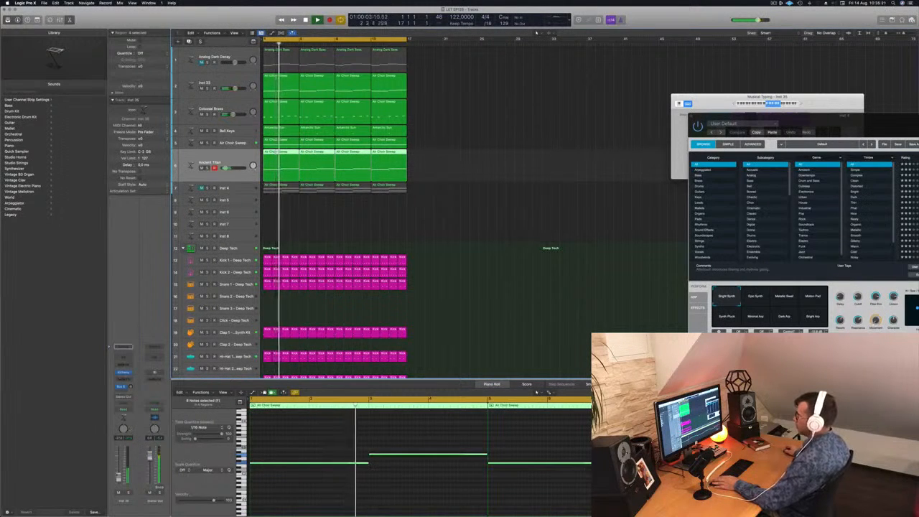
{"action": "left_click", "coordinate": [442, 173]}
Step: Add a Channel EQ to the Ancient Titan track with a low cut at about 204 Hz and close it
{"action": "left_click", "coordinate": [203, 155]}
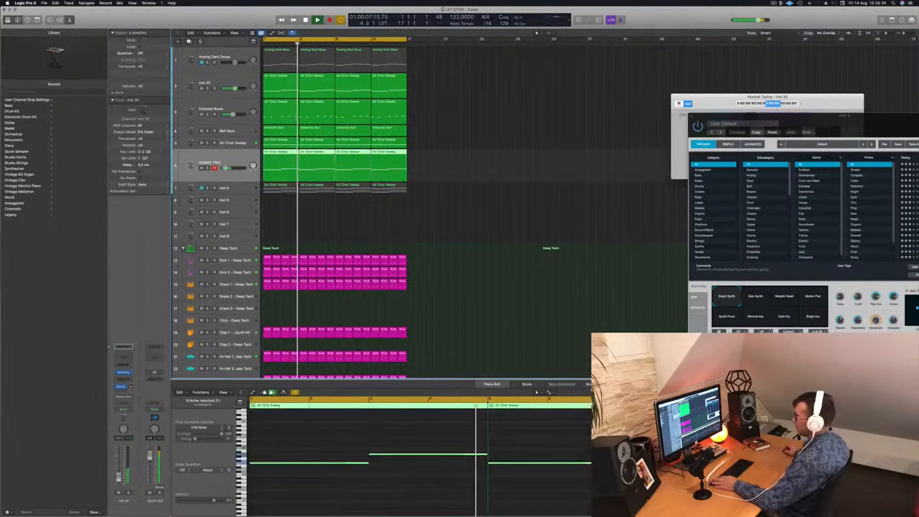
{"action": "left_click", "coordinate": [126, 356]}
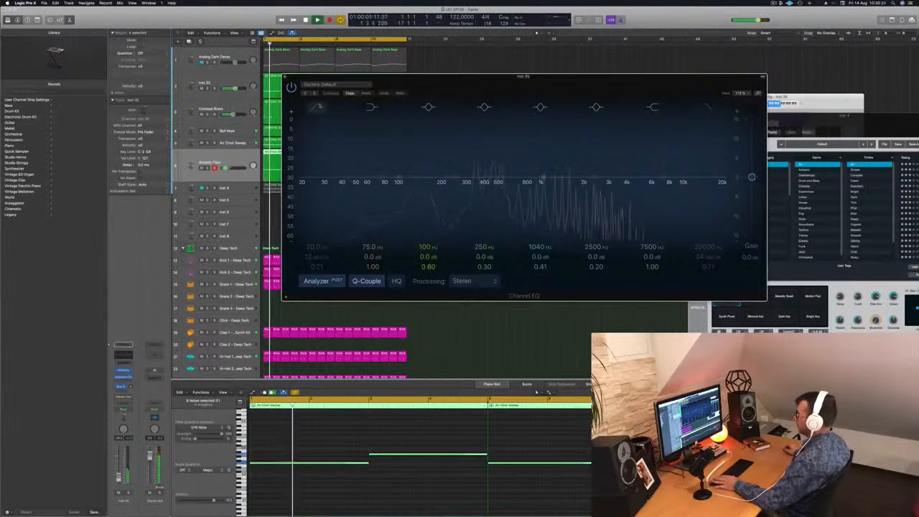
{"action": "left_click", "coordinate": [319, 106]}
{"action": "left_click_drag", "start_coordinate": [341, 165], "coordinate": [457, 148]}
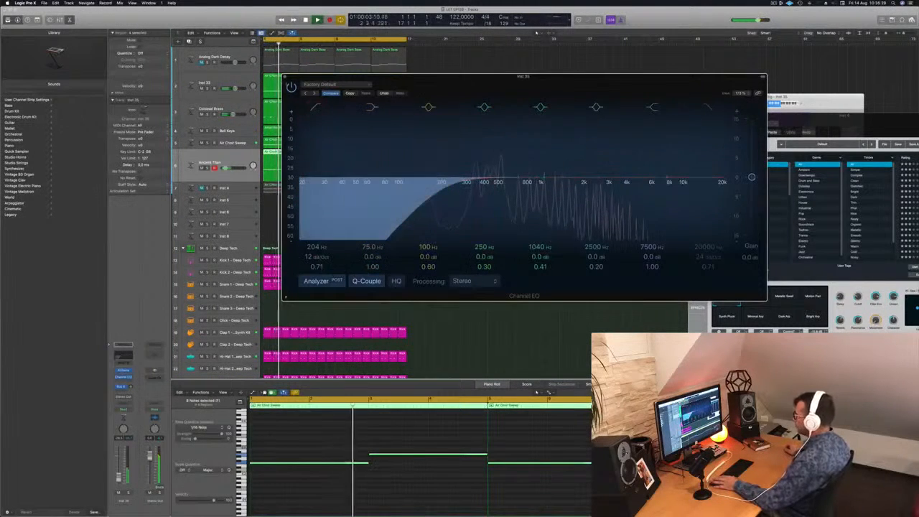
{"action": "key", "text": "super+w"}
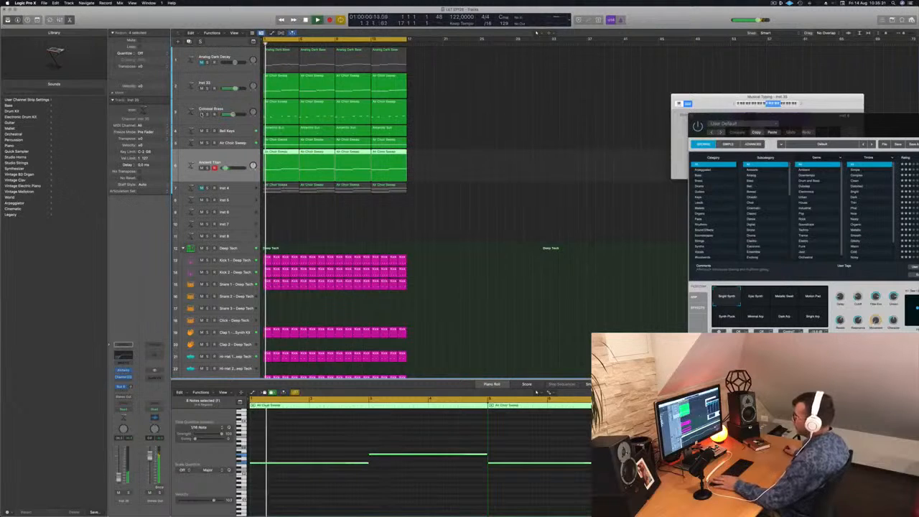
Step: Mute the Colossal Brass track and replay the loop from the start
{"action": "left_click", "coordinate": [202, 115]}
{"action": "key", "text": "space"}
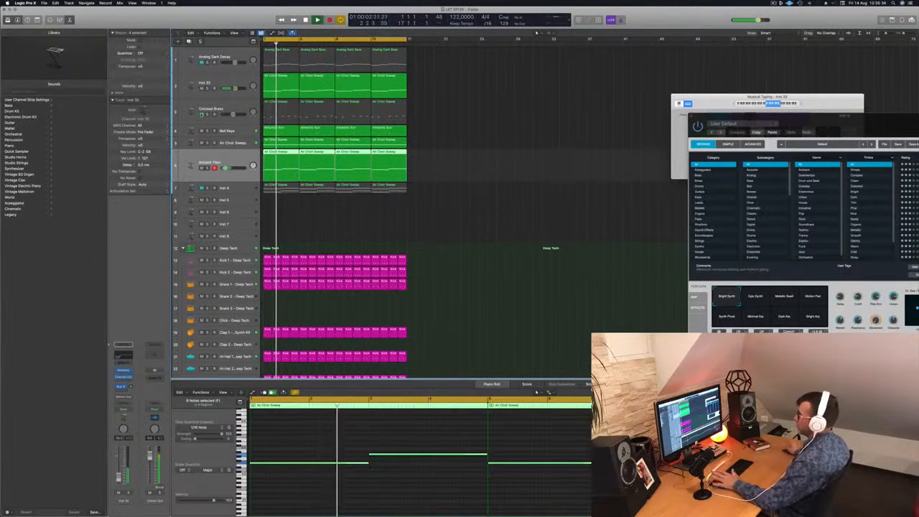
{"action": "left_click", "coordinate": [508, 177]}
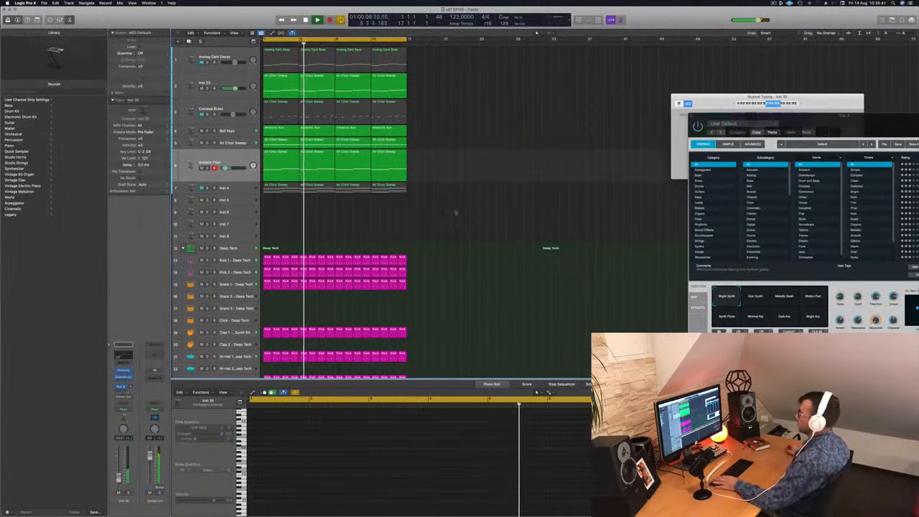
{"action": "left_click", "coordinate": [821, 125]}
{"action": "key", "text": "Return"}
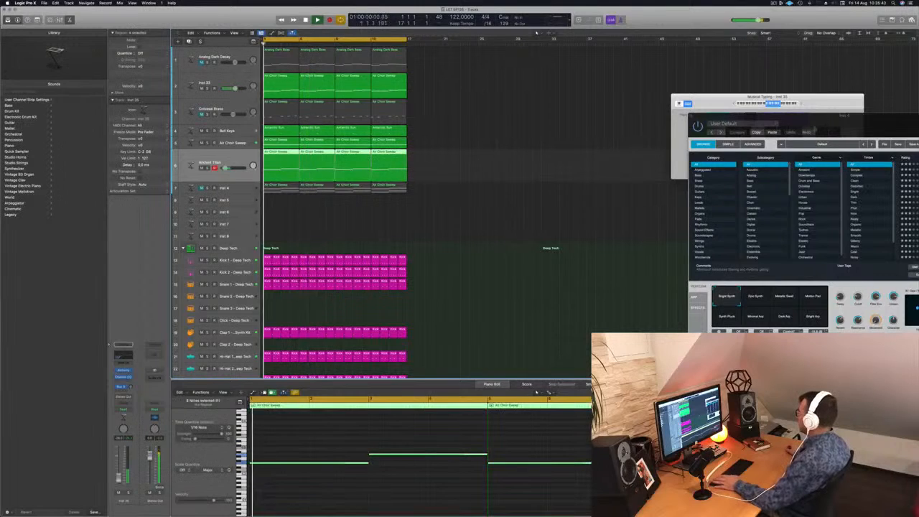
Step: Reopen the Ancient Titan track's Alchemy, choose the Arpeggio Wash snapshot and copy the plug-in settings
{"action": "left_click", "coordinate": [123, 371]}
{"action": "left_click_drag", "start_coordinate": [597, 126], "coordinate": [569, 133]}
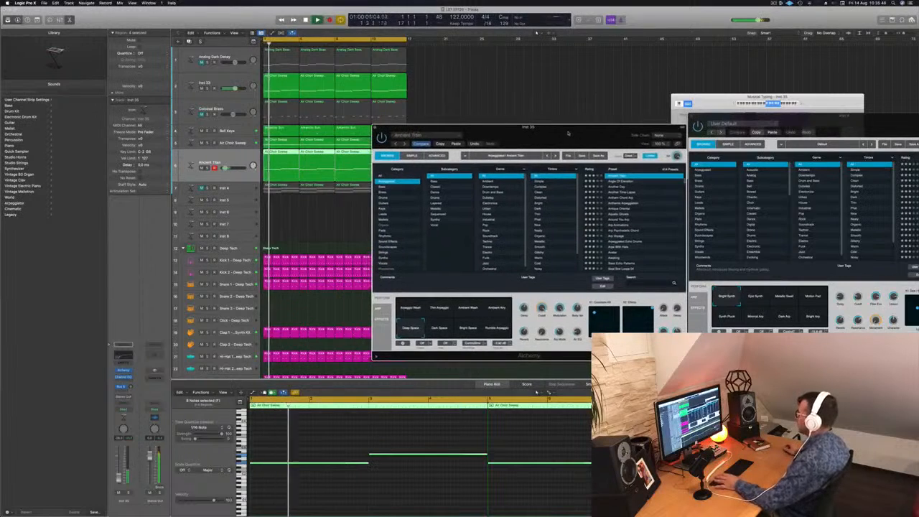
{"action": "left_click", "coordinate": [407, 308]}
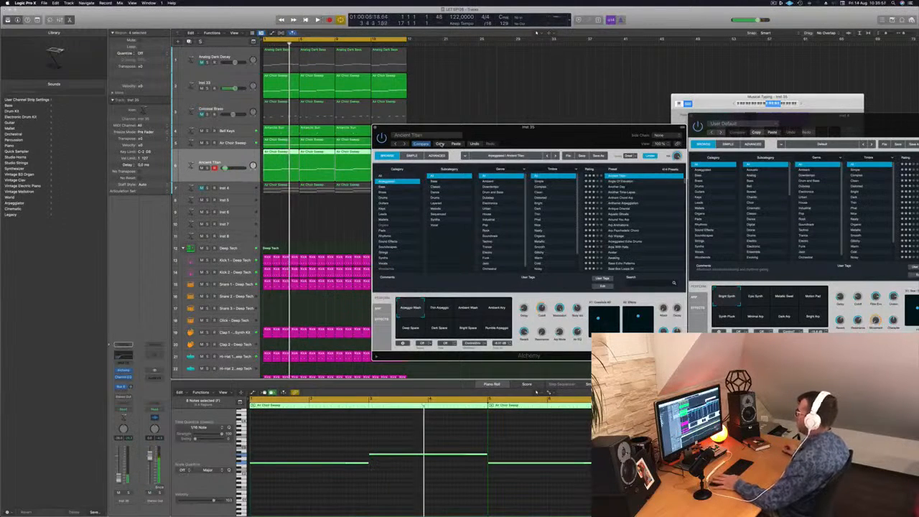
Step: Audition the Angle Of Elevation, Another Day, Another Time-Lapse and Anthem Chord Arp presets, and paste the copied Ancient Titan settings back
{"action": "left_click", "coordinate": [619, 181]}
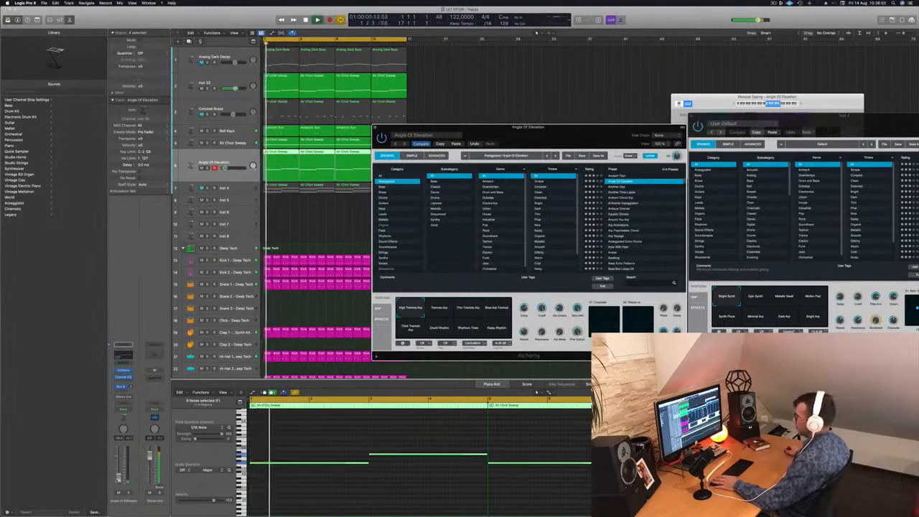
{"action": "left_click", "coordinate": [375, 127]}
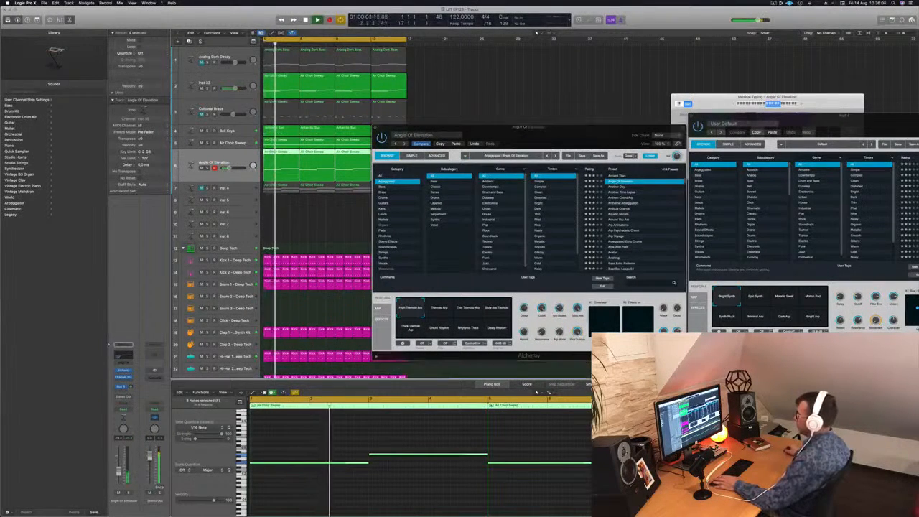
{"action": "left_click_drag", "start_coordinate": [602, 129], "coordinate": [574, 132]}
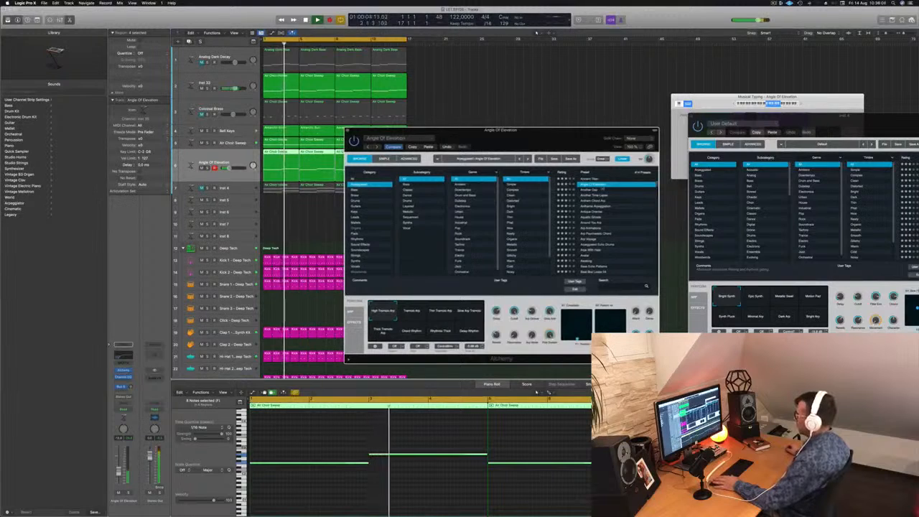
{"action": "key", "text": "Down"}
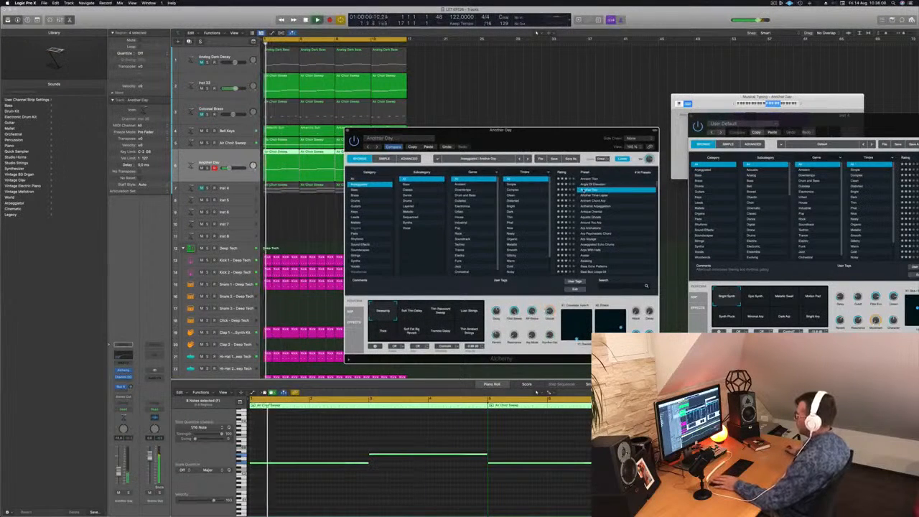
{"action": "key", "text": "Down"}
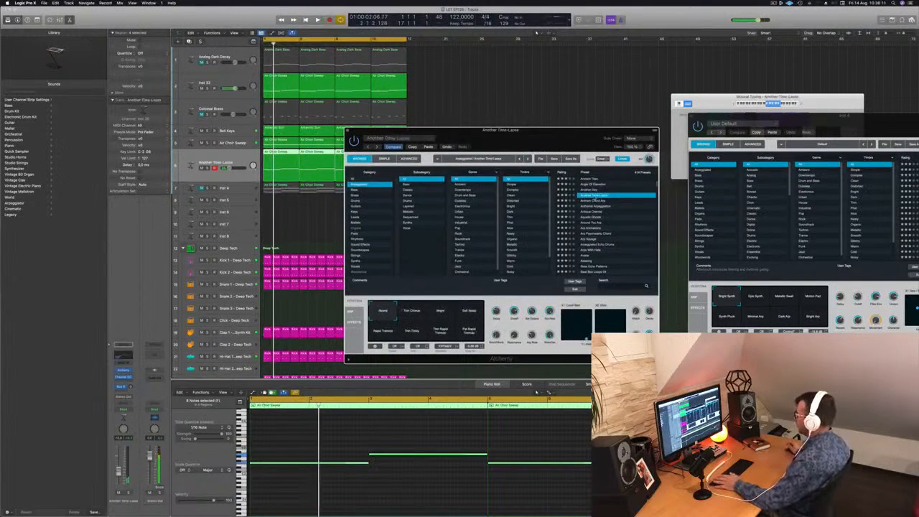
{"action": "key", "text": "Down"}
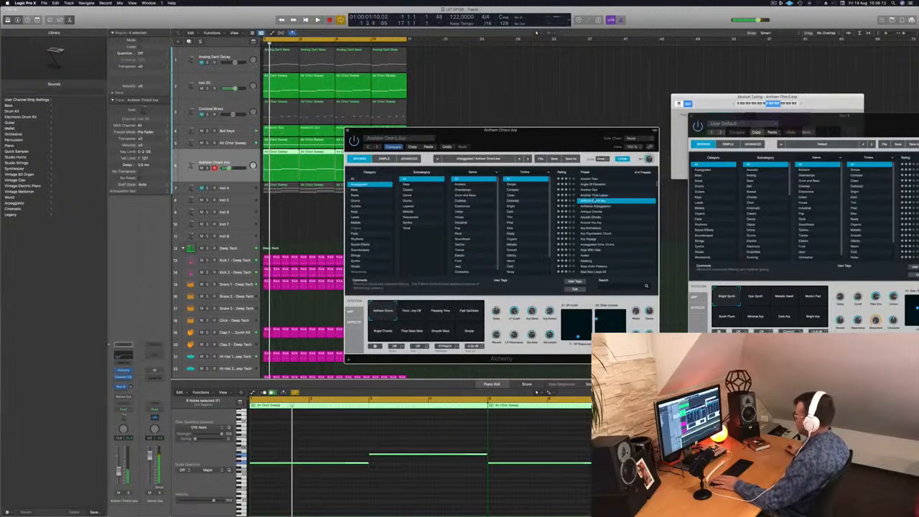
{"action": "scroll", "coordinate": [619, 208], "scroll_direction": "down", "scroll_amount": 1}
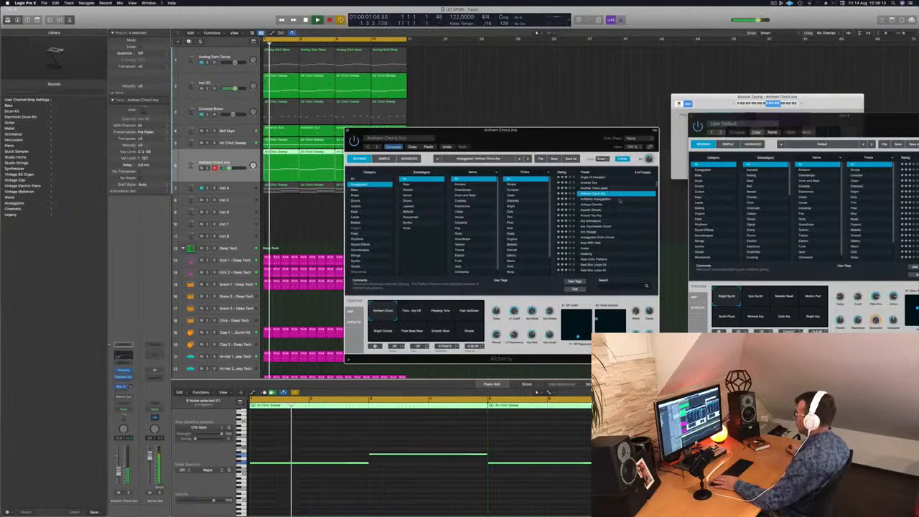
{"action": "left_click", "coordinate": [590, 177]}
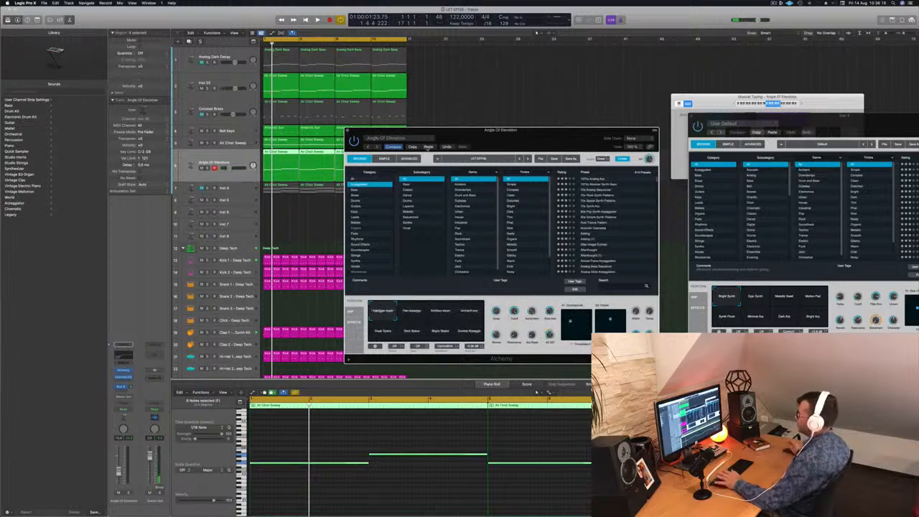
Step: Lower the arpeggio track's volume during playback, adjust its bus send level and close the Alchemy window
{"action": "left_click_drag", "start_coordinate": [501, 140], "coordinate": [582, 138]}
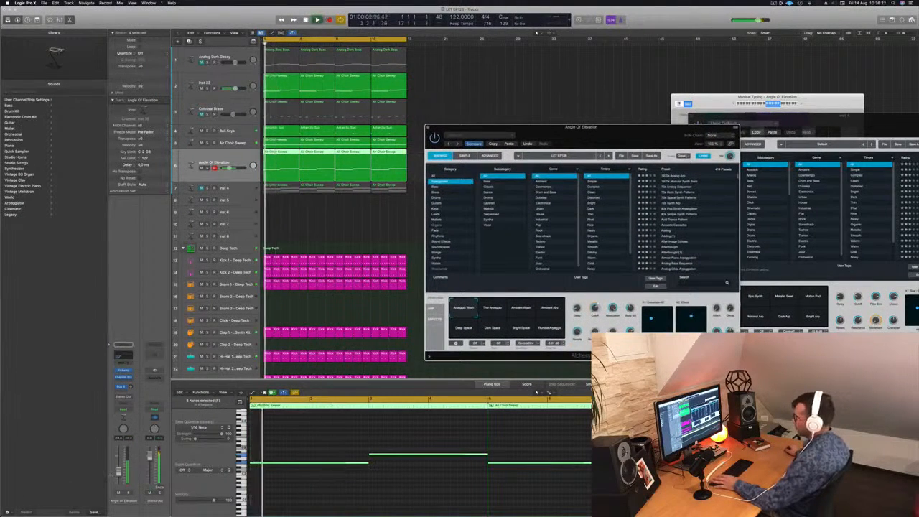
{"action": "left_click_drag", "start_coordinate": [119, 472], "coordinate": [118, 476]}
{"action": "left_click_drag", "start_coordinate": [130, 388], "coordinate": [130, 387]}
{"action": "left_click_drag", "start_coordinate": [598, 132], "coordinate": [548, 164]}
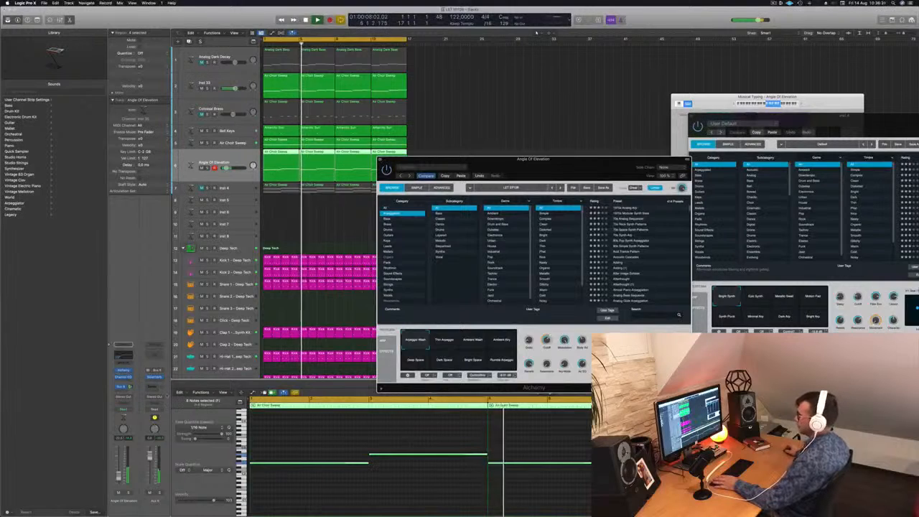
{"action": "left_click", "coordinate": [378, 161]}
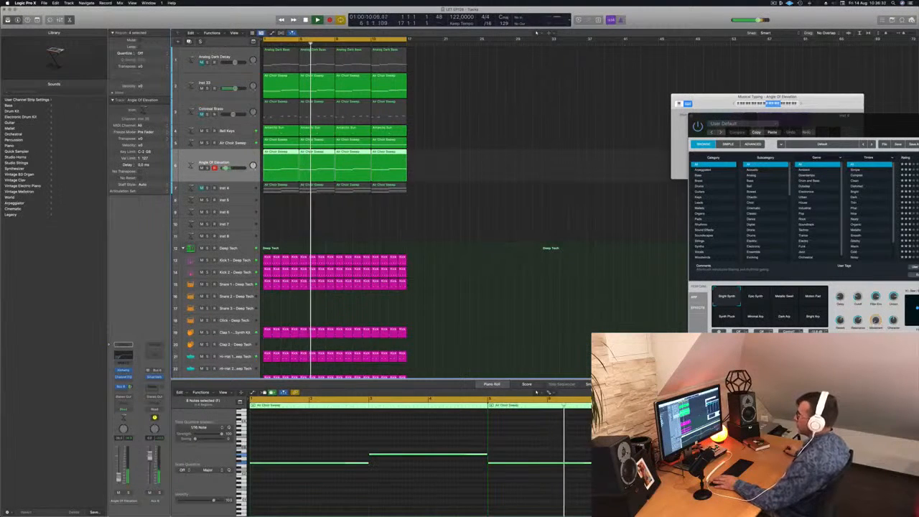
Step: Replay the loop from the start to check the mix with the lowered arpeggio
{"action": "key", "text": "Return"}
{"action": "key", "text": "space"}
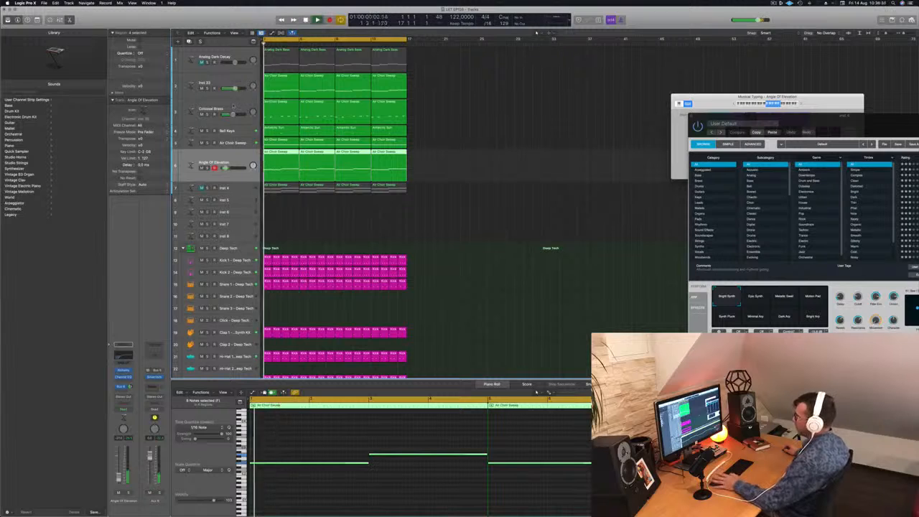
{"action": "key", "text": "space"}
{"action": "key", "text": "space"}
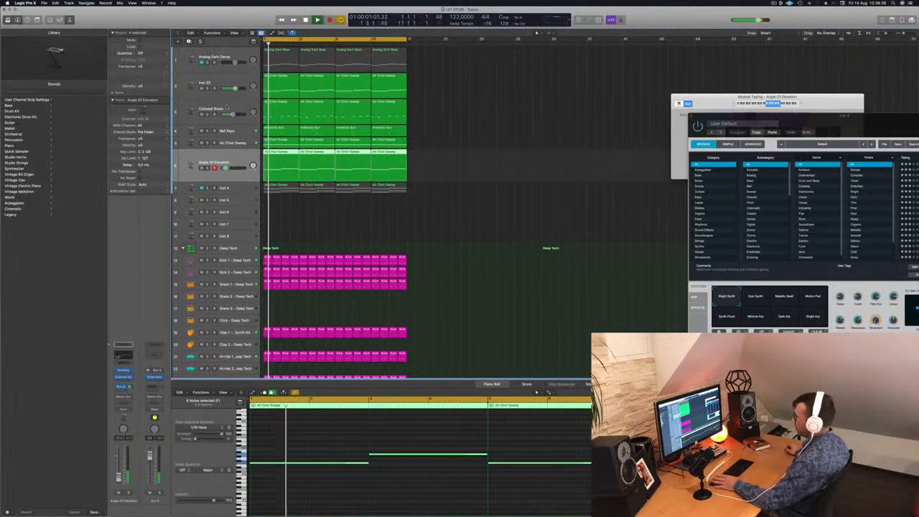
Step: Add a Channel EQ to the Colossal Brass track with a 12 dB/Oct low cut at 147 Hz, and close its window
{"action": "key", "text": "Up"}
{"action": "key", "text": "Up"}
{"action": "key", "text": "Up"}
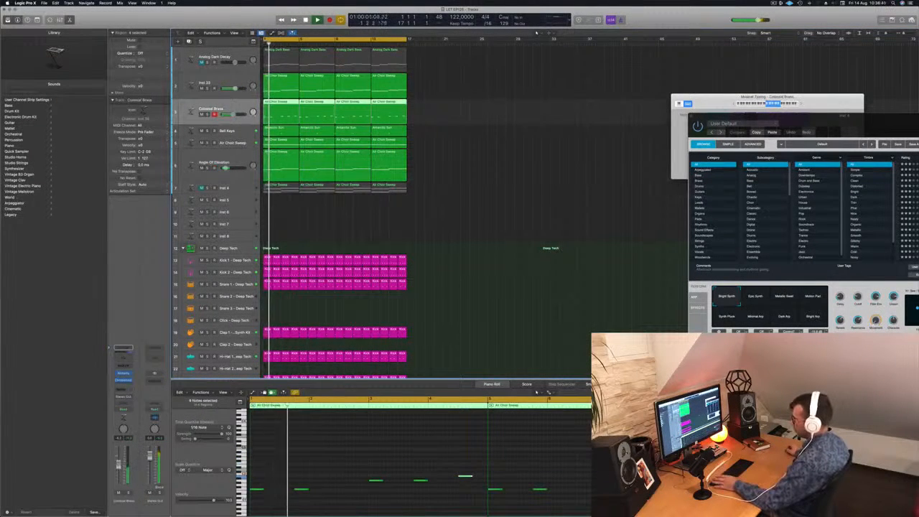
{"action": "left_click", "coordinate": [131, 360]}
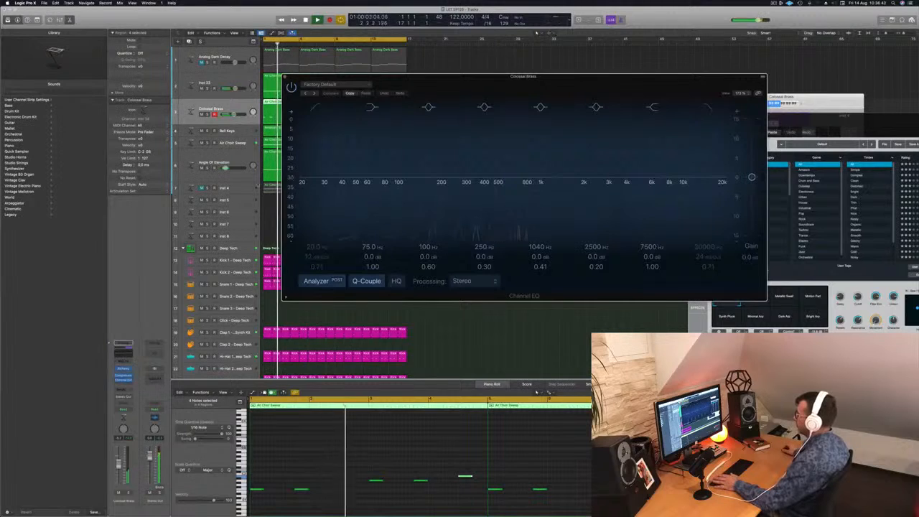
{"action": "left_click", "coordinate": [327, 189]}
{"action": "left_click_drag", "start_coordinate": [326, 187], "coordinate": [455, 177]}
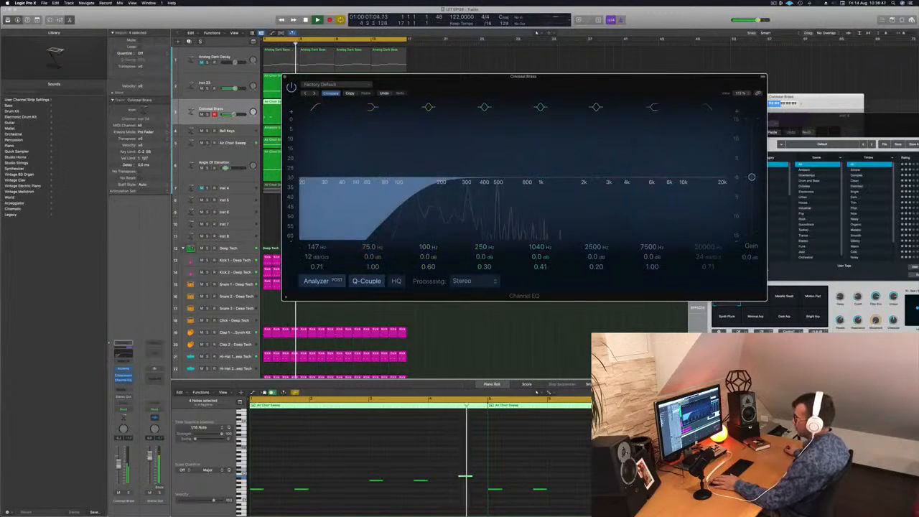
{"action": "left_click", "coordinate": [284, 77]}
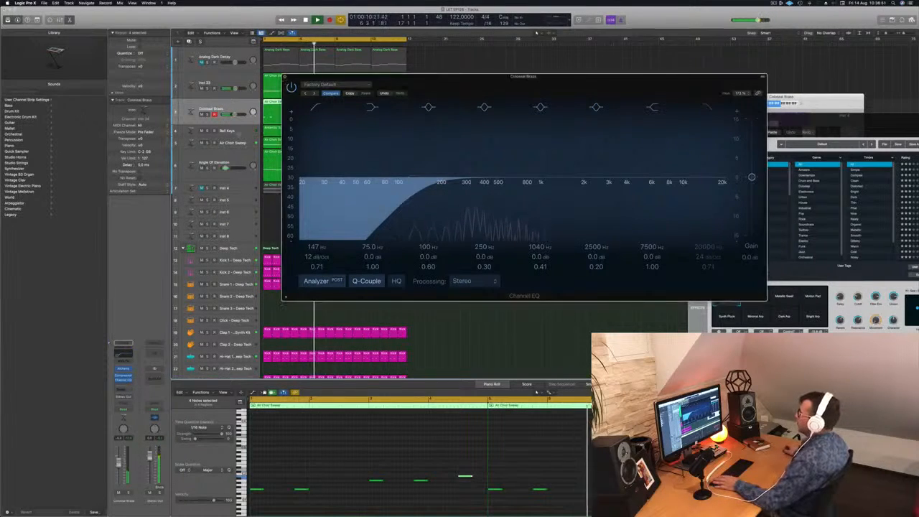
Step: Stop playback and add a send to Bus 6 on the Inst 5 track
{"action": "key", "text": "super+Left"}
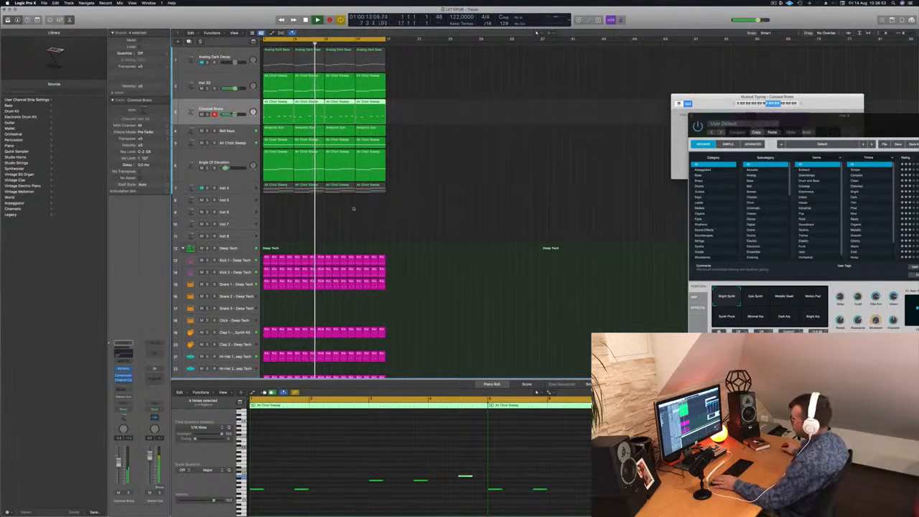
{"action": "left_click", "coordinate": [424, 172]}
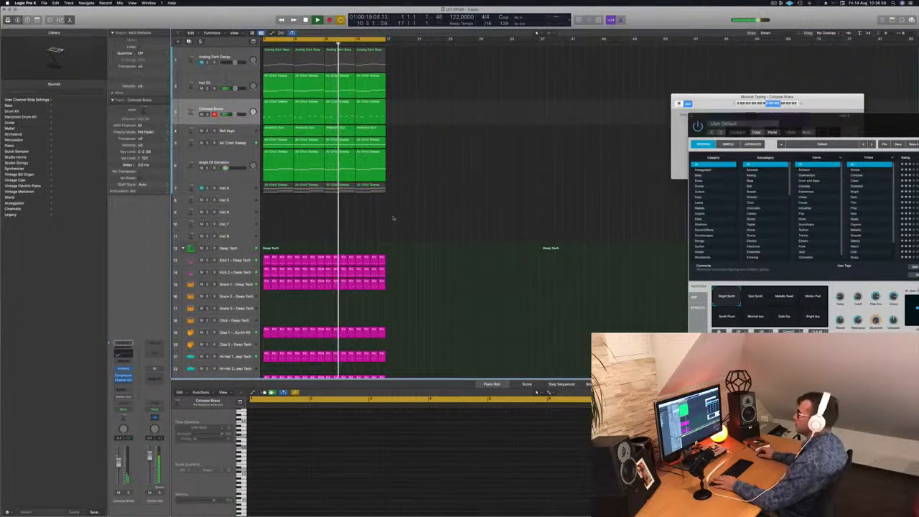
{"action": "scroll", "coordinate": [404, 219], "scroll_direction": "down", "scroll_amount": 4}
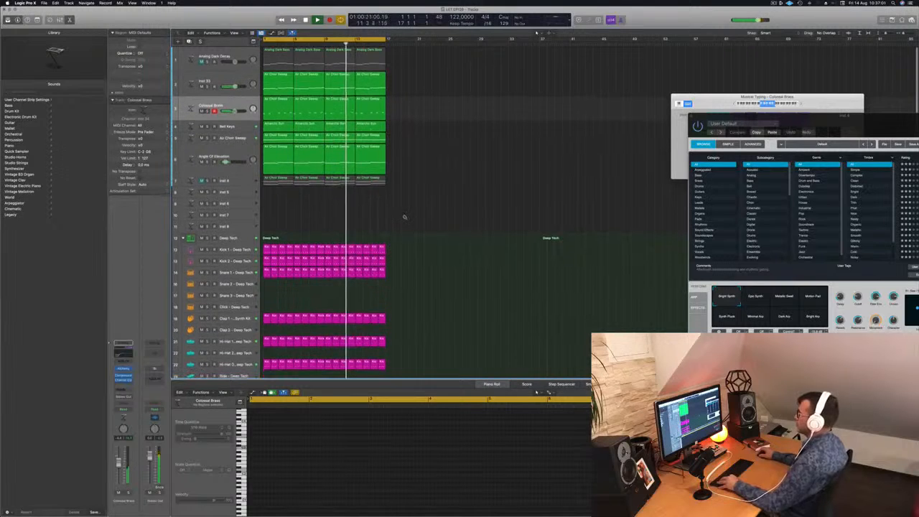
{"action": "scroll", "coordinate": [391, 205], "scroll_direction": "down", "scroll_amount": 1}
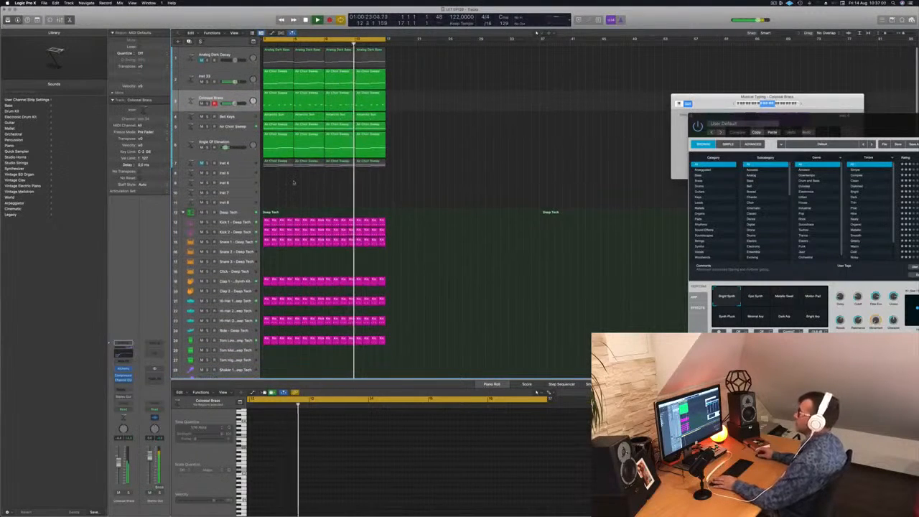
{"action": "left_click", "coordinate": [250, 173]}
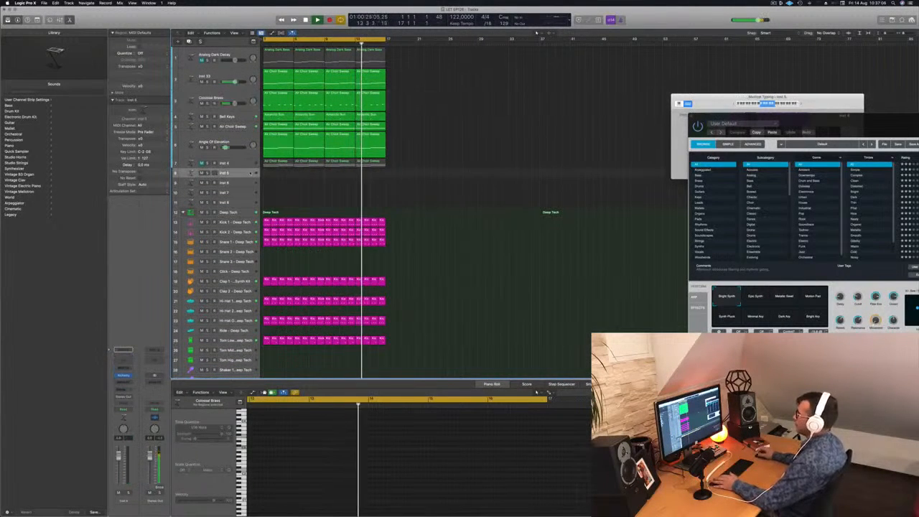
{"action": "left_click", "coordinate": [120, 389]}
{"action": "mouse_move", "coordinate": [120, 397]}
{"action": "left_click", "coordinate": [130, 368]}
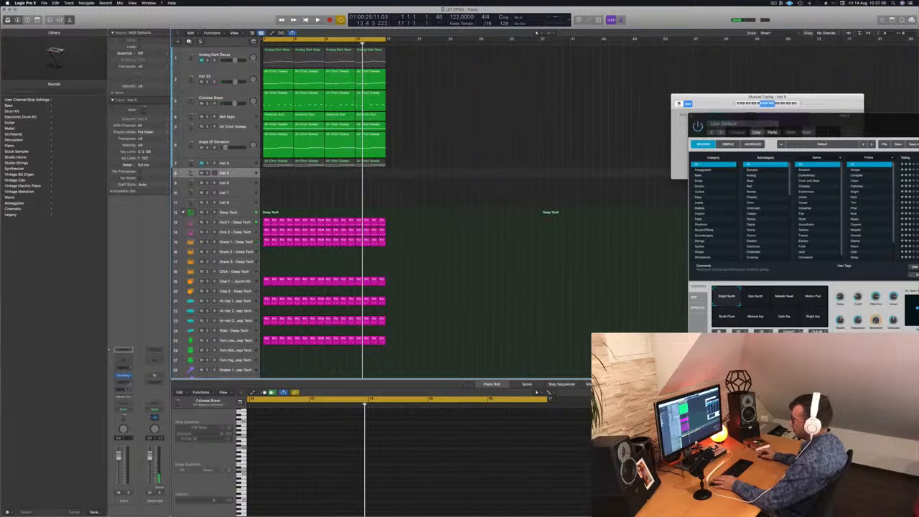
{"action": "left_click", "coordinate": [123, 389]}
{"action": "mouse_move", "coordinate": [142, 397]}
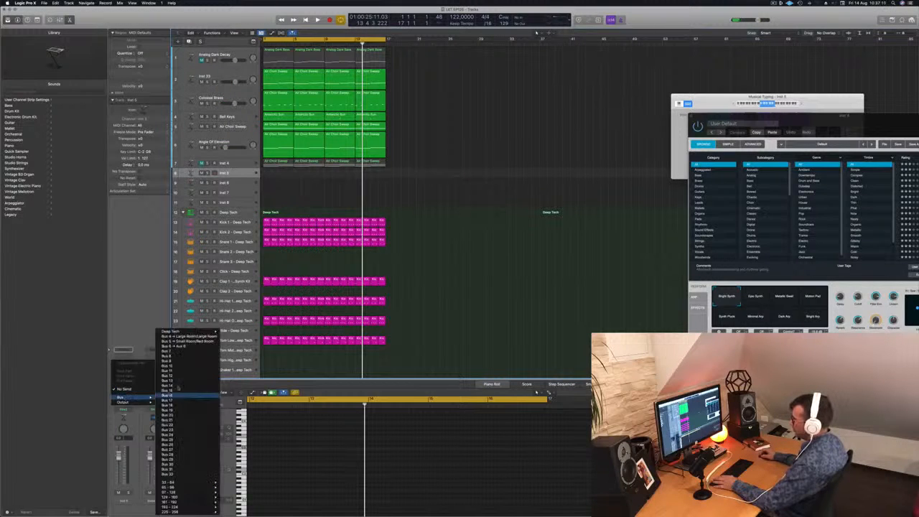
{"action": "left_click", "coordinate": [173, 346]}
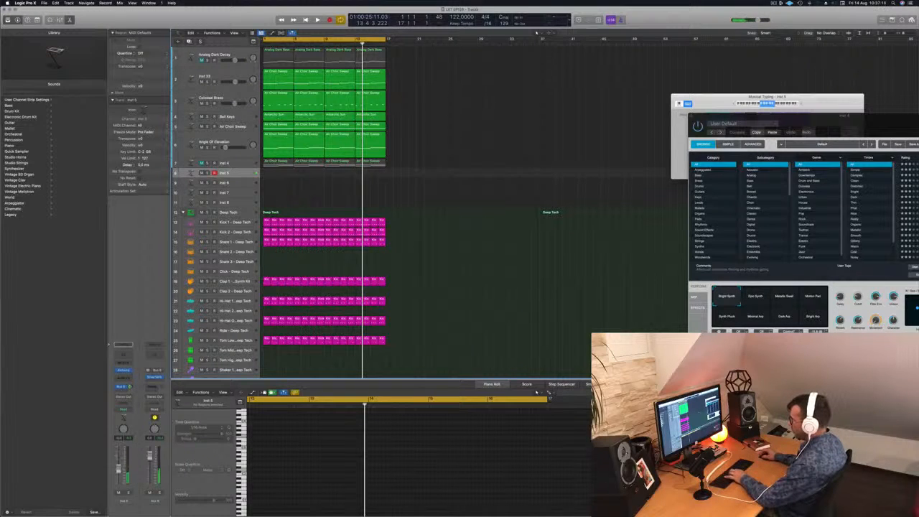
Step: Open the Inst 5 track's Alchemy, audition the Epic Synth, Metallic Bead and Motion Pad snapshots, and choose Synth Pluck
{"action": "left_click_drag", "start_coordinate": [831, 122], "coordinate": [554, 112]}
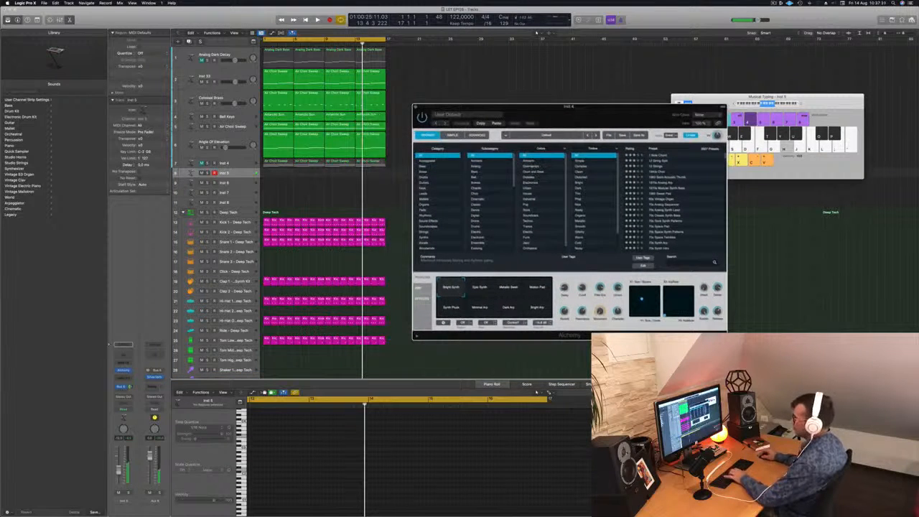
{"action": "left_click", "coordinate": [125, 372]}
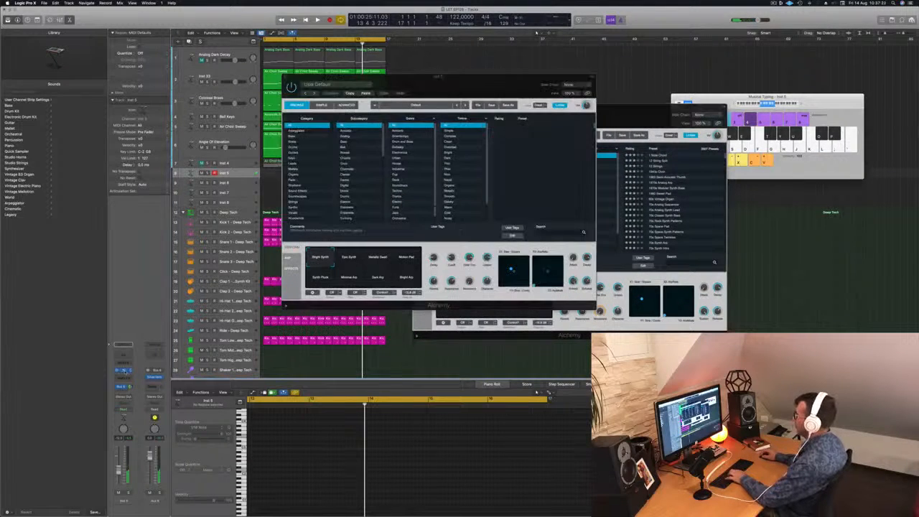
{"action": "left_click_drag", "start_coordinate": [486, 81], "coordinate": [623, 113]}
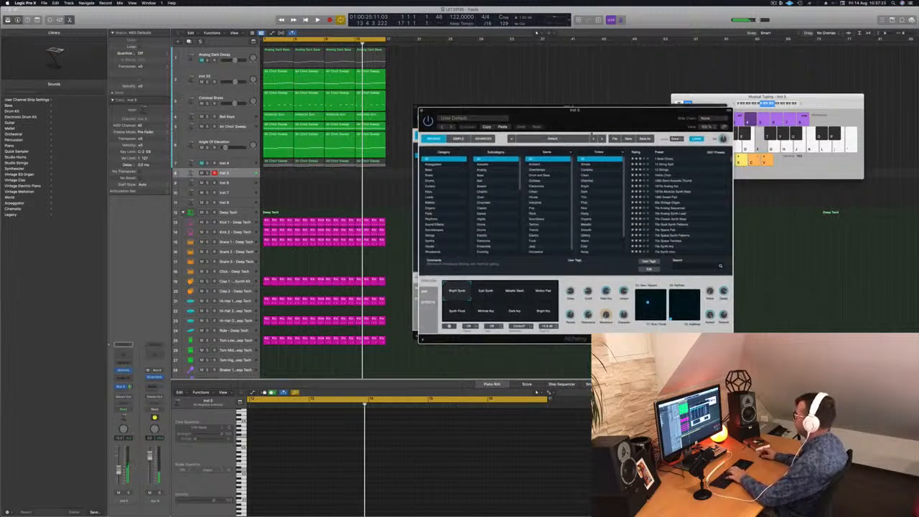
{"action": "key", "text": "h"}
{"action": "key", "text": "j"}
{"action": "left_click", "coordinate": [487, 291]}
{"action": "left_click", "coordinate": [515, 291]}
{"action": "key", "text": "k"}
{"action": "left_click", "coordinate": [544, 292]}
{"action": "key", "text": "j"}
{"action": "left_click", "coordinate": [460, 311]}
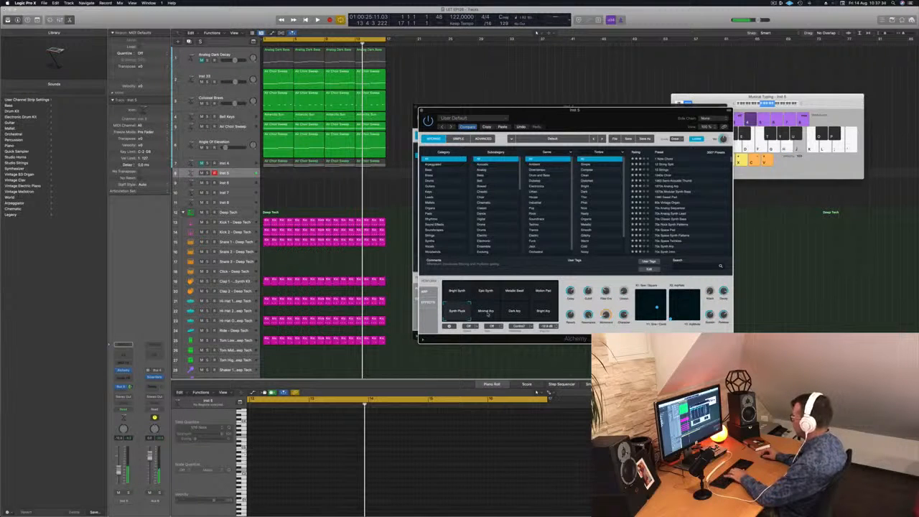
Step: Play the loop and practise a Synth Pluck melody on the Inst 5 track with Musical Typing
{"action": "key", "text": "space"}
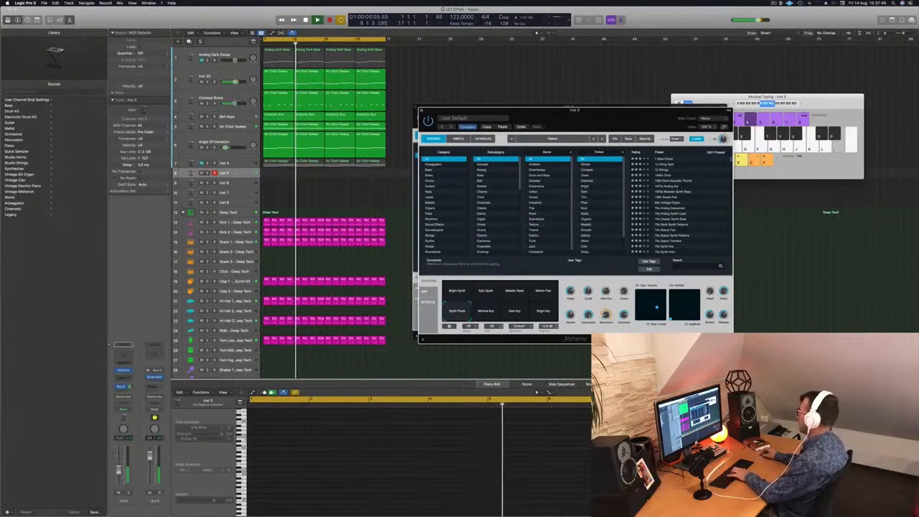
{"action": "left_click", "coordinate": [801, 104]}
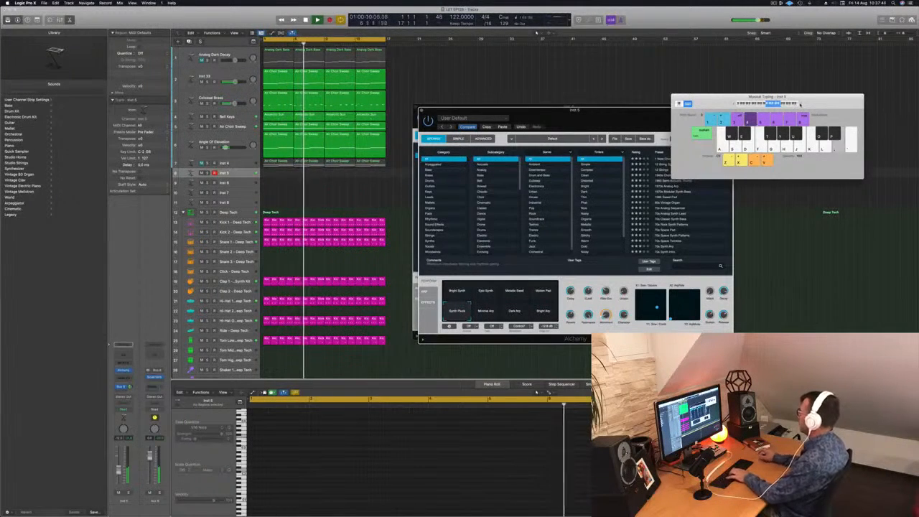
{"action": "key", "text": "h"}
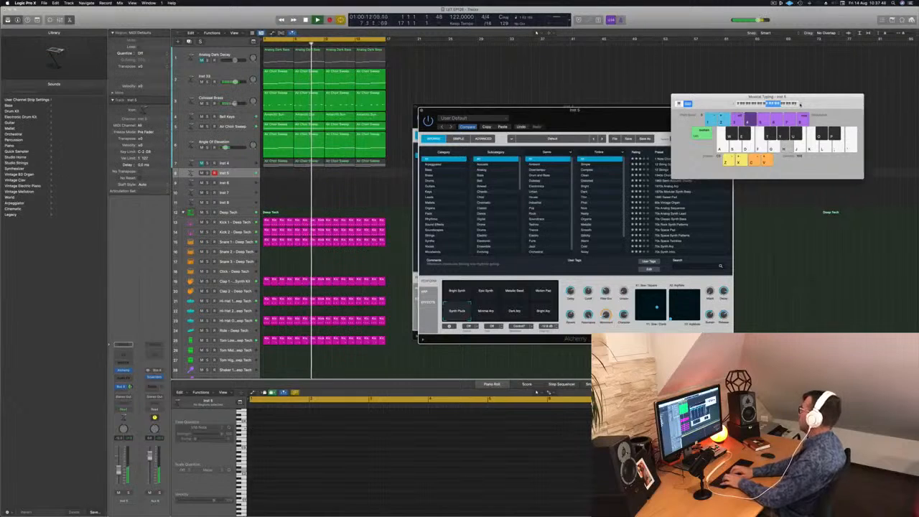
{"action": "key", "text": "k"}
{"action": "key", "text": "g"}
{"action": "key", "text": "k"}
{"action": "key", "text": "d"}
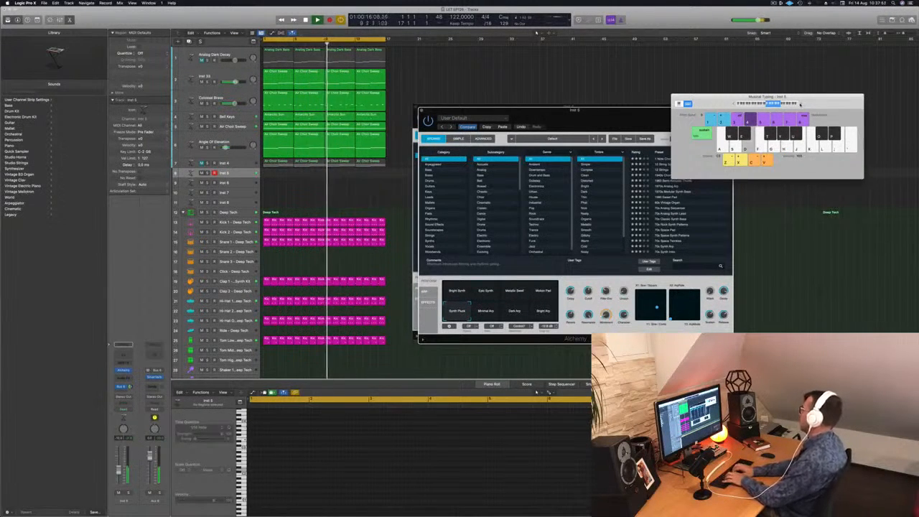
{"action": "key", "text": "semicolon"}
{"action": "key", "text": "l"}
{"action": "key", "text": "k"}
{"action": "key", "text": "h"}
{"action": "key", "text": "semicolon"}
{"action": "key", "text": "f"}
{"action": "key", "text": "semicolon"}
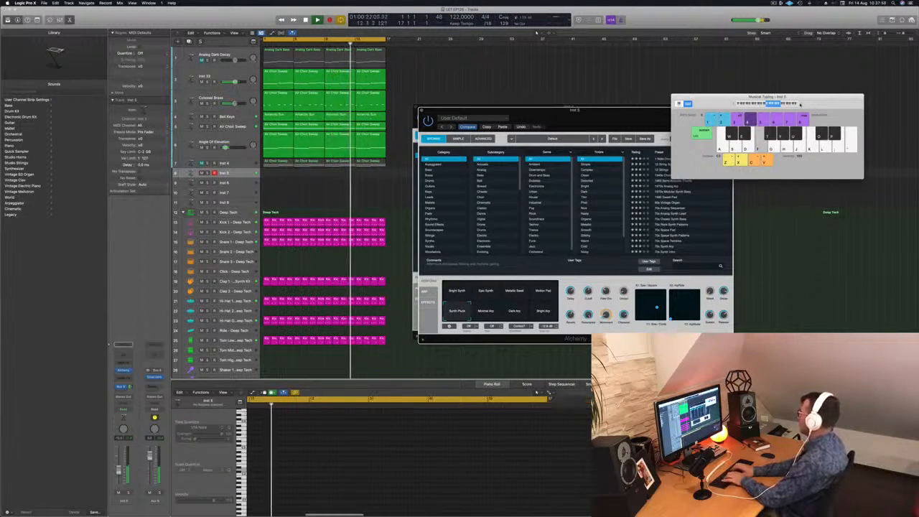
{"action": "key", "text": "h"}
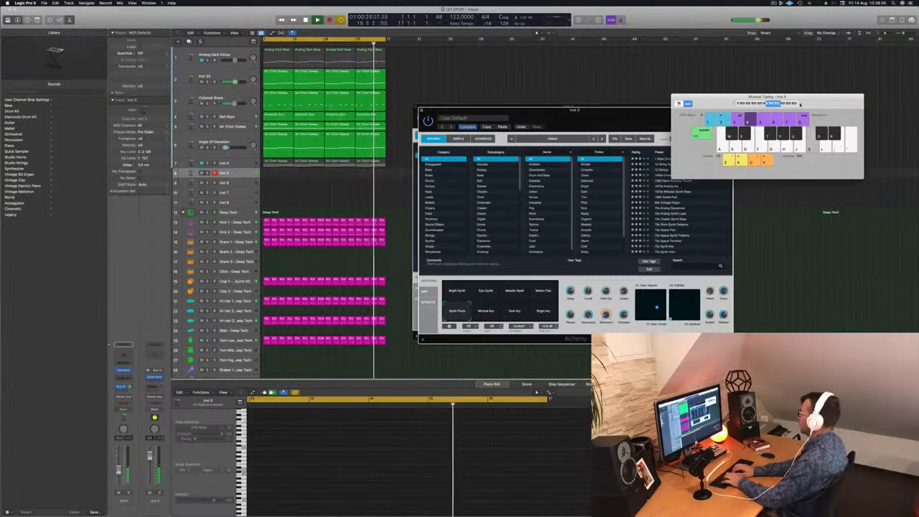
{"action": "key", "text": "g"}
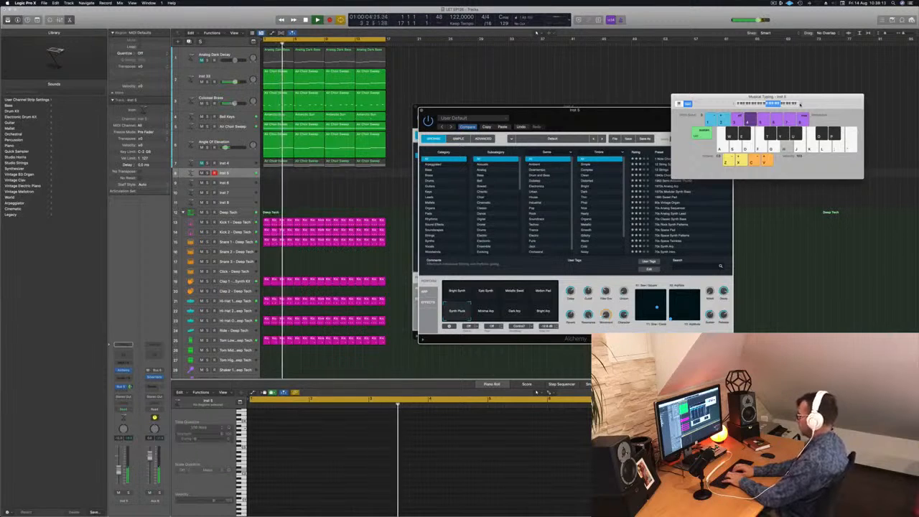
Step: Record an eight-bar Synth Pluck melody on the Inst 5 track, starting at bar 5, and stop recording
{"action": "key", "text": "r"}
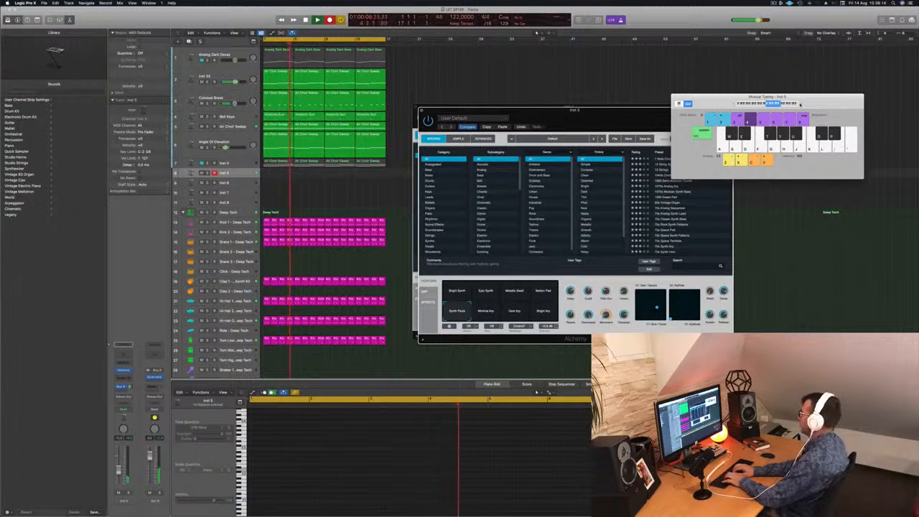
{"action": "key", "text": "semicolon"}
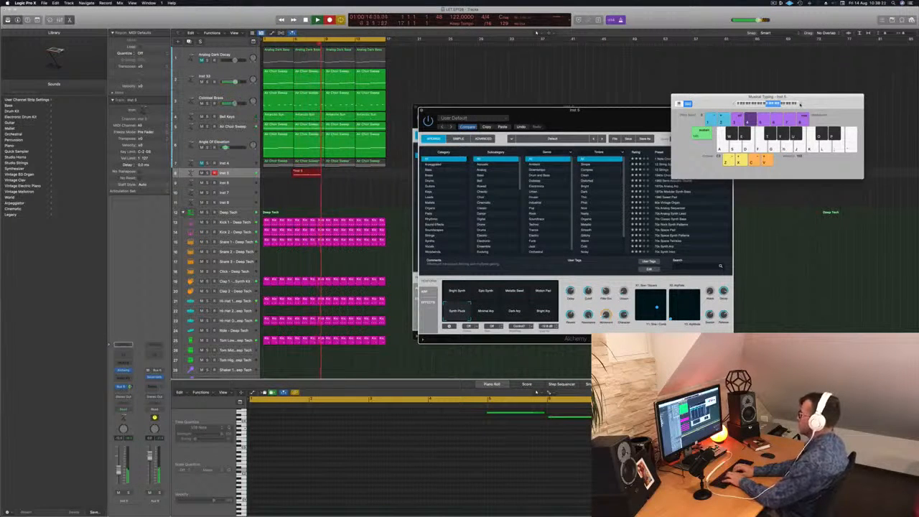
{"action": "key", "text": "semicolon"}
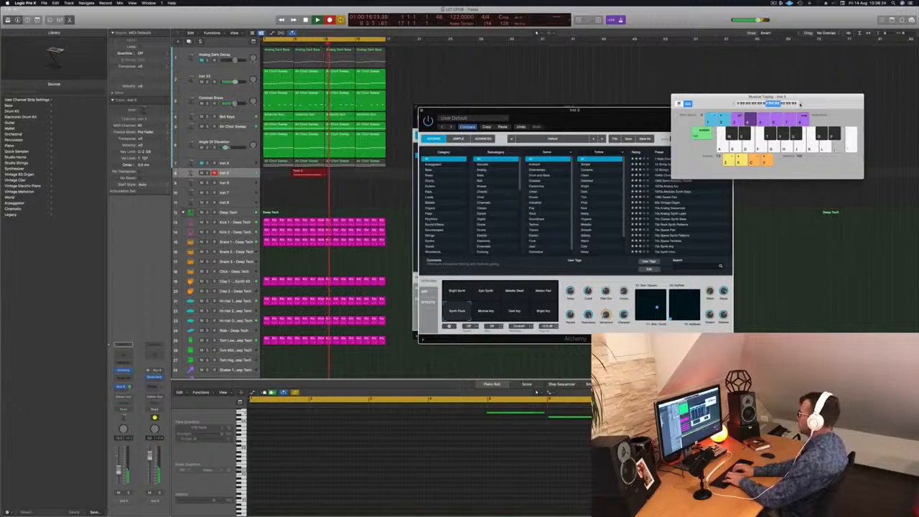
{"action": "key", "text": "l"}
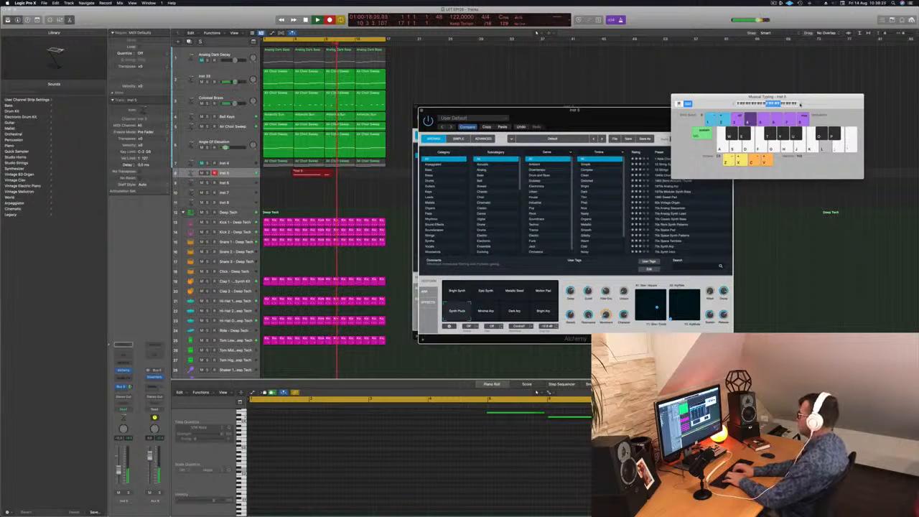
{"action": "key", "text": "h"}
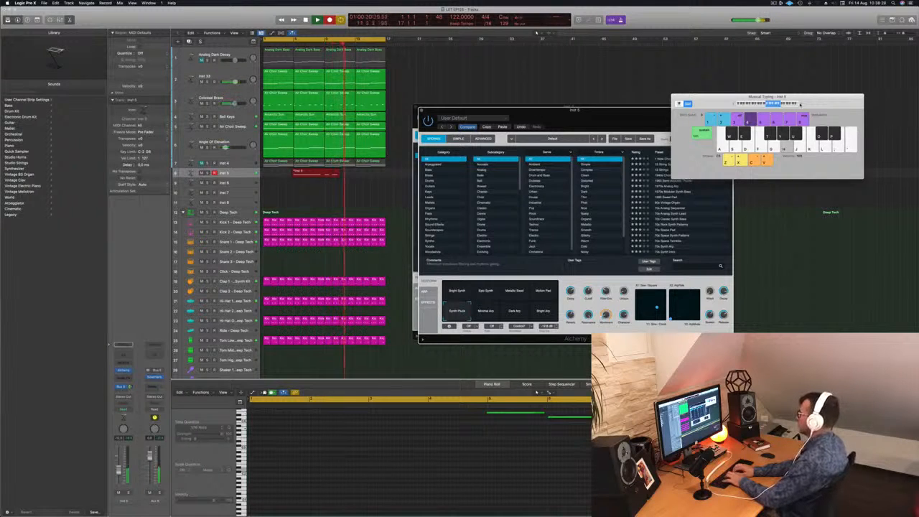
{"action": "key", "text": "f"}
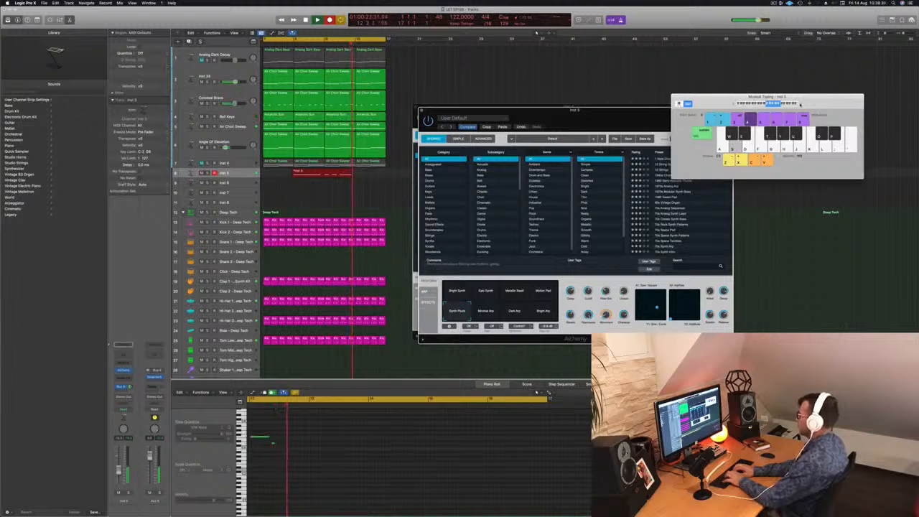
{"action": "key", "text": "space"}
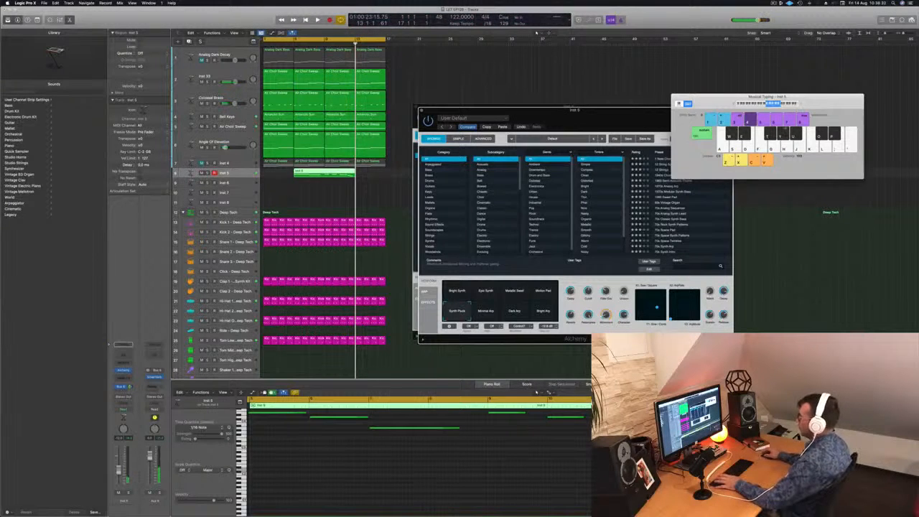
Step: Move the recorded Inst 5 region to bar 1, quantize its notes to 1/16 Note and briefly play it back
{"action": "left_click_drag", "start_coordinate": [321, 172], "coordinate": [303, 169]}
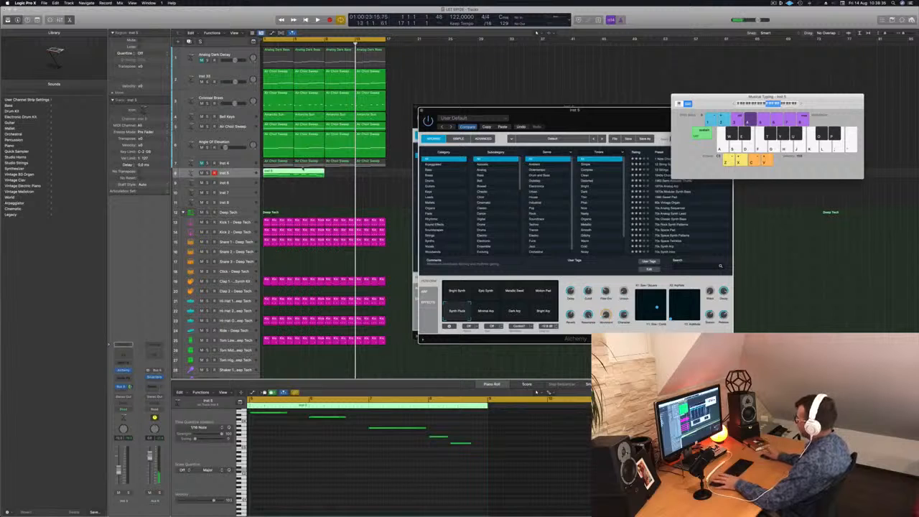
{"action": "scroll", "coordinate": [317, 461], "scroll_direction": "left", "scroll_amount": 5}
{"action": "key", "text": "space"}
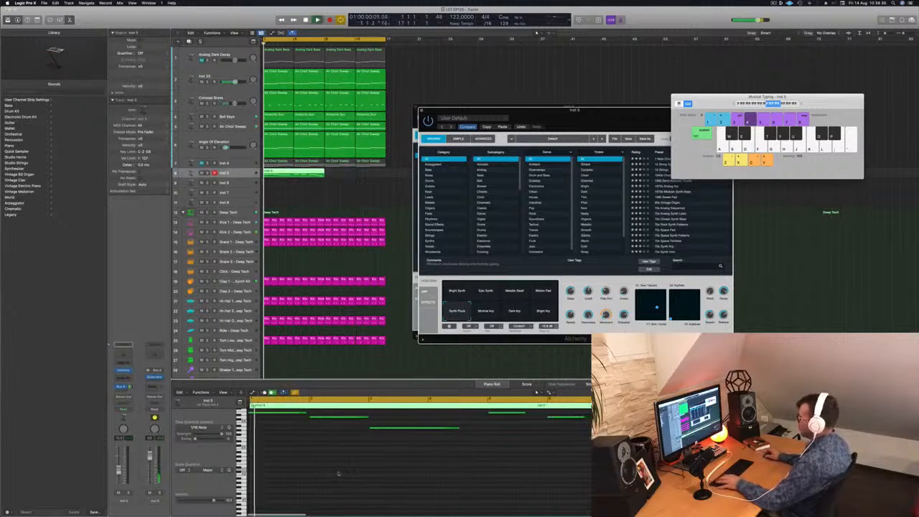
{"action": "left_click", "coordinate": [339, 474]}
{"action": "key", "text": "space"}
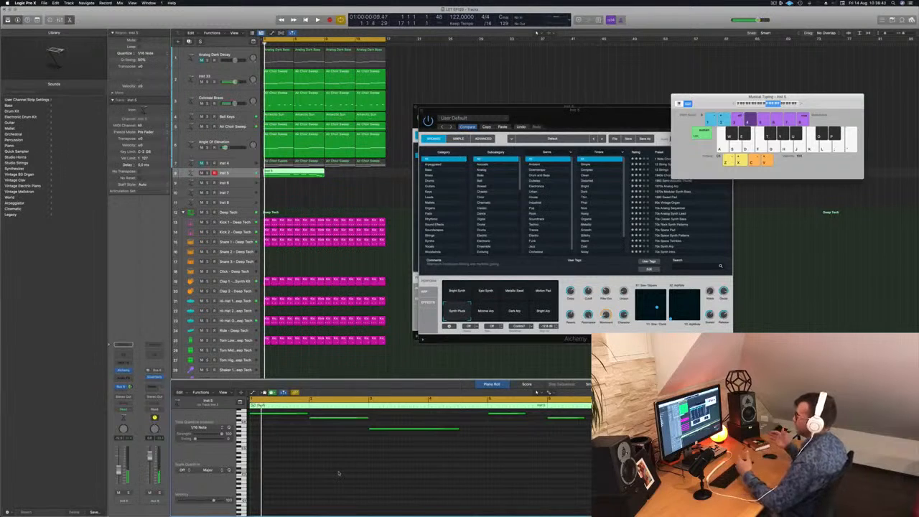
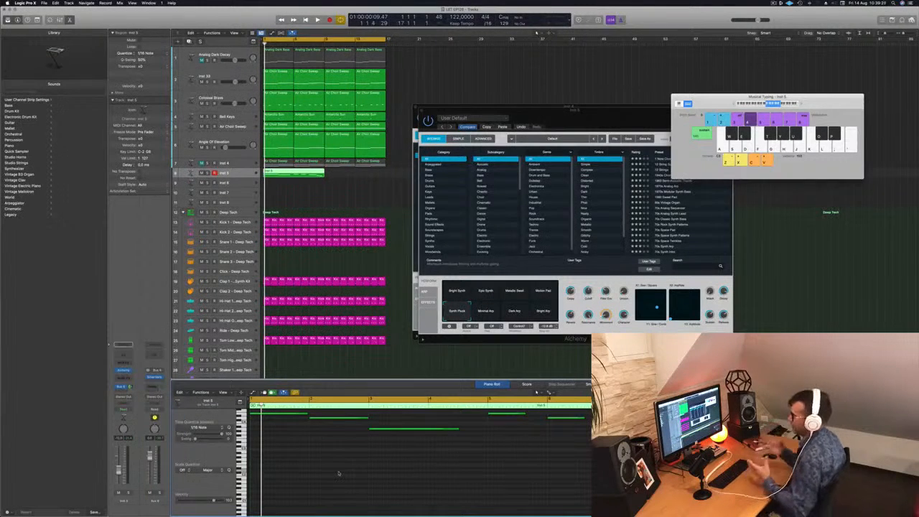
Step: Play back the Inst 5 melody, move its Alchemy window up, and inspect the Colossal Brass region's notes for comparison
{"action": "left_click", "coordinate": [343, 200]}
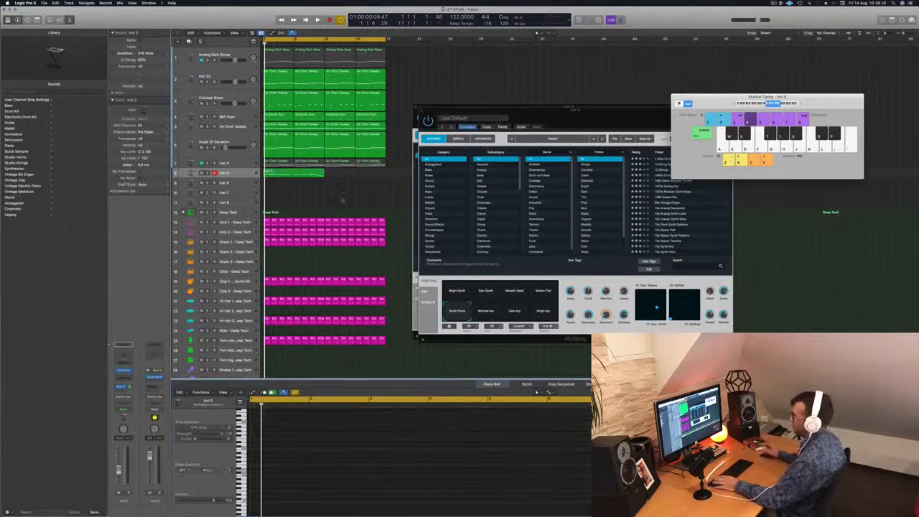
{"action": "key", "text": "space"}
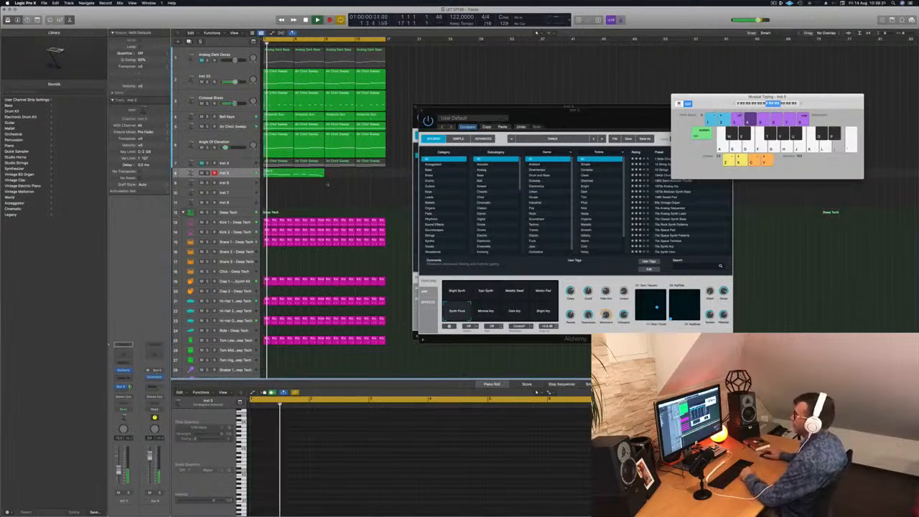
{"action": "left_click", "coordinate": [289, 173]}
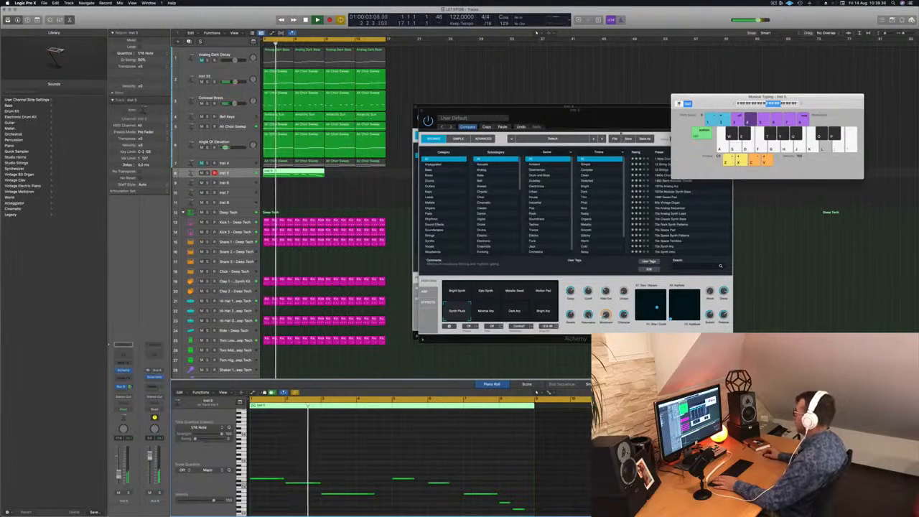
{"action": "left_click", "coordinate": [600, 120]}
{"action": "left_click_drag", "start_coordinate": [601, 120], "coordinate": [740, 71]}
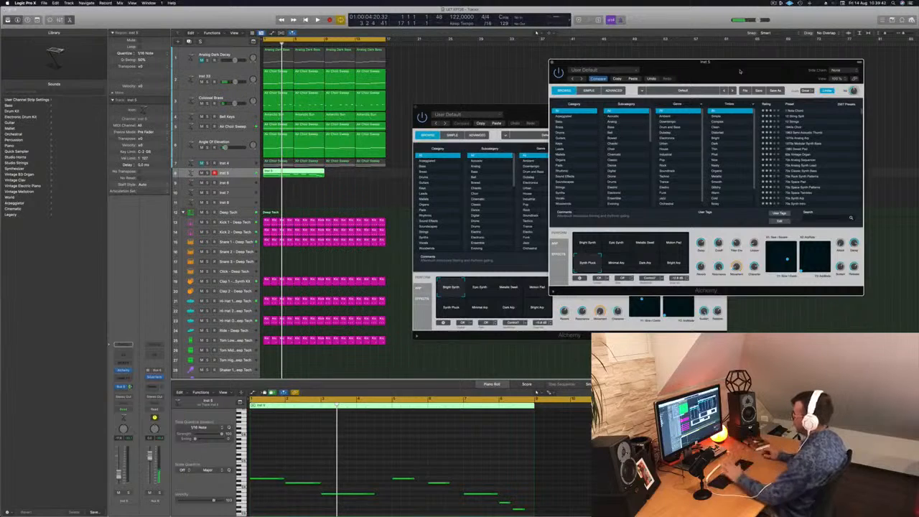
{"action": "left_click_drag", "start_coordinate": [740, 70], "coordinate": [611, 72]}
{"action": "key", "text": "space"}
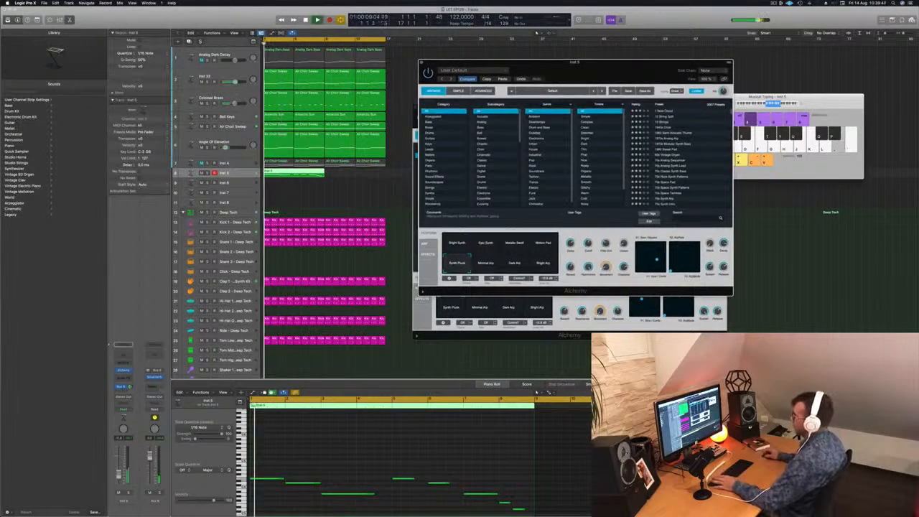
{"action": "scroll", "coordinate": [373, 441], "scroll_direction": "up", "scroll_amount": 2}
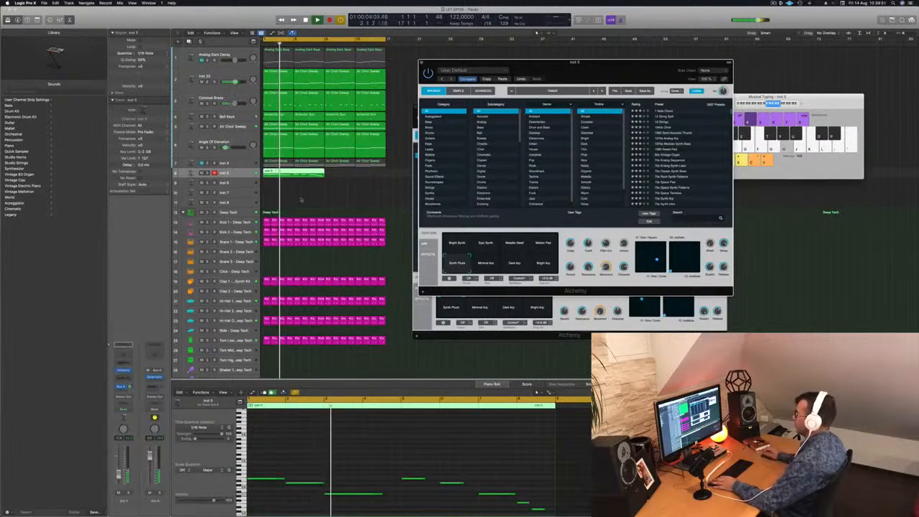
{"action": "key", "text": "Return"}
{"action": "left_click", "coordinate": [279, 98]}
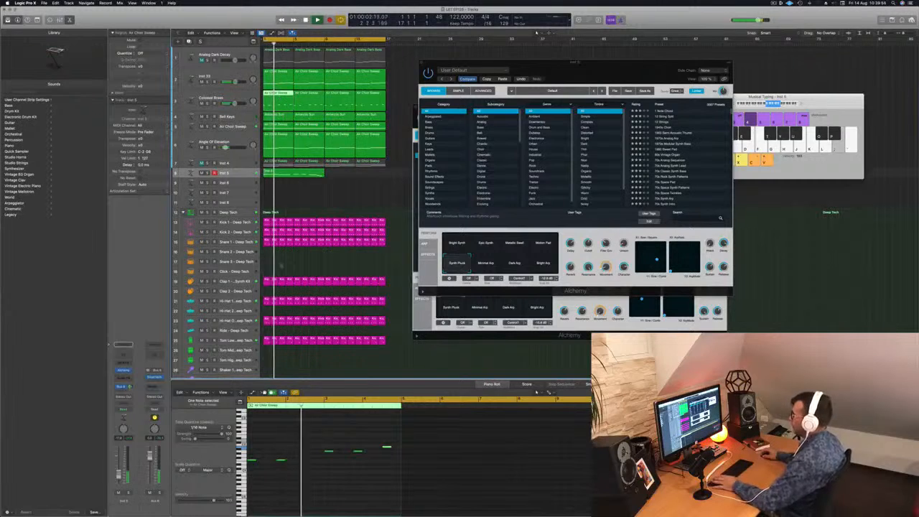
Step: Split the Inst 5 region at bar 5 and delete its second half, keeping only the first four bars
{"action": "key", "text": "space"}
{"action": "double_click", "coordinate": [295, 175], "text": "super"}
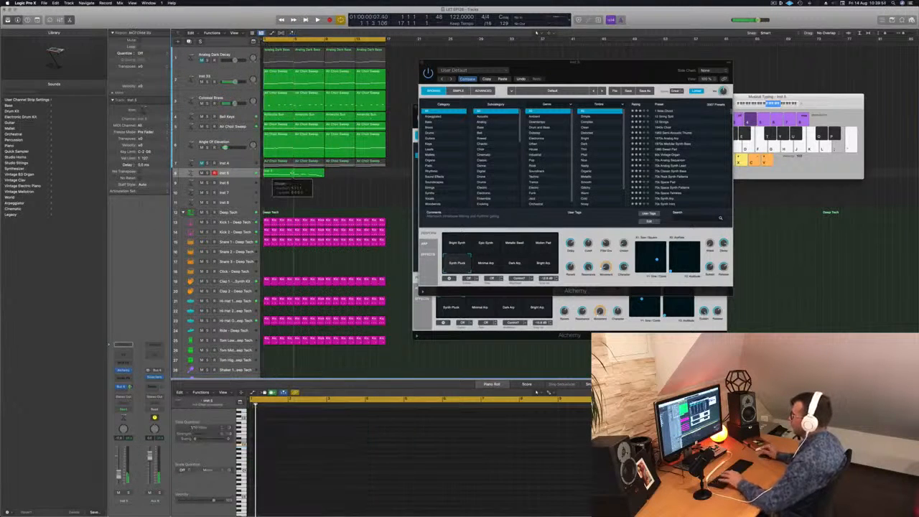
{"action": "key", "text": "Delete"}
{"action": "left_click", "coordinate": [278, 175]}
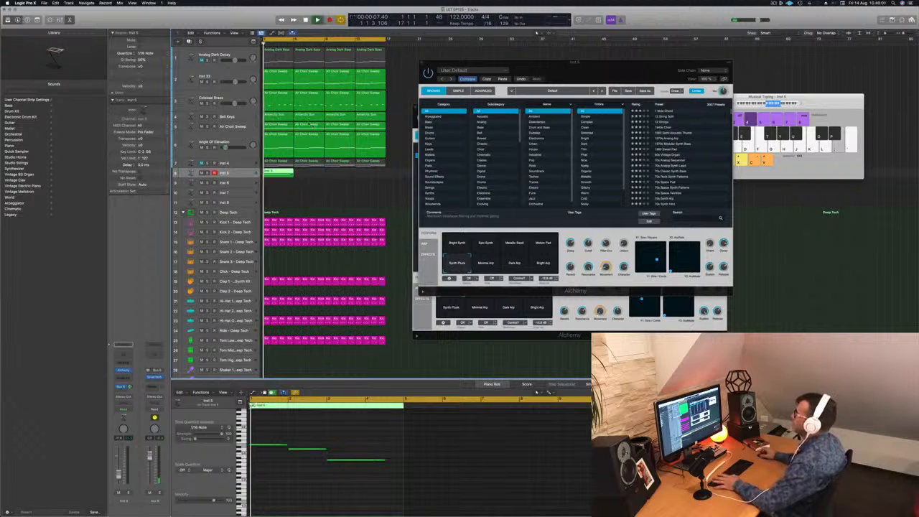
Step: Compare the melody with the Colossal Brass notes during playback, and shorten the last Inst 5 note to end at bar 4
{"action": "left_click", "coordinate": [282, 105]}
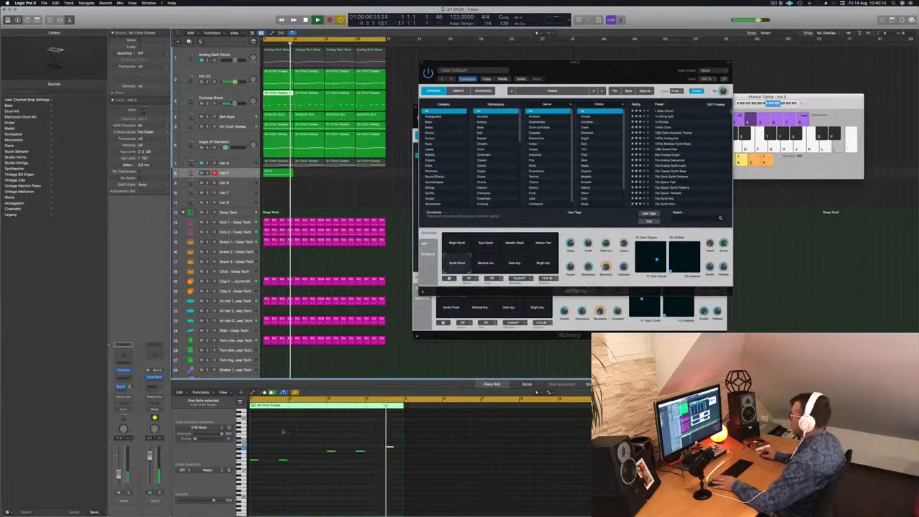
{"action": "key", "text": "space"}
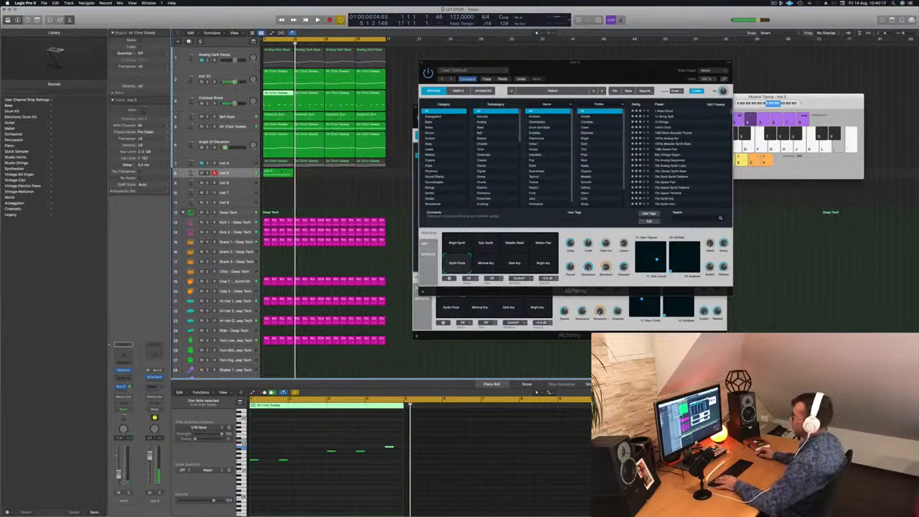
{"action": "left_click", "coordinate": [278, 172]}
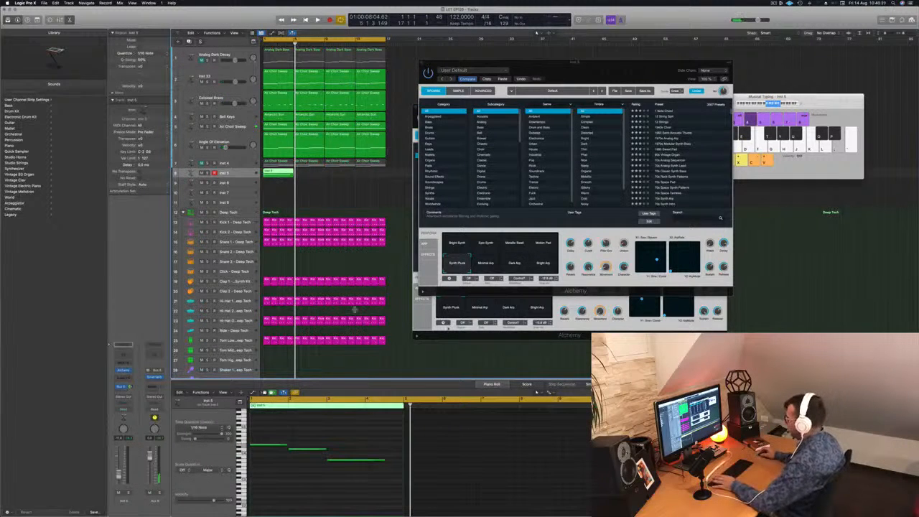
{"action": "left_click", "coordinate": [381, 461]}
{"action": "left_click_drag", "start_coordinate": [385, 460], "coordinate": [366, 462]}
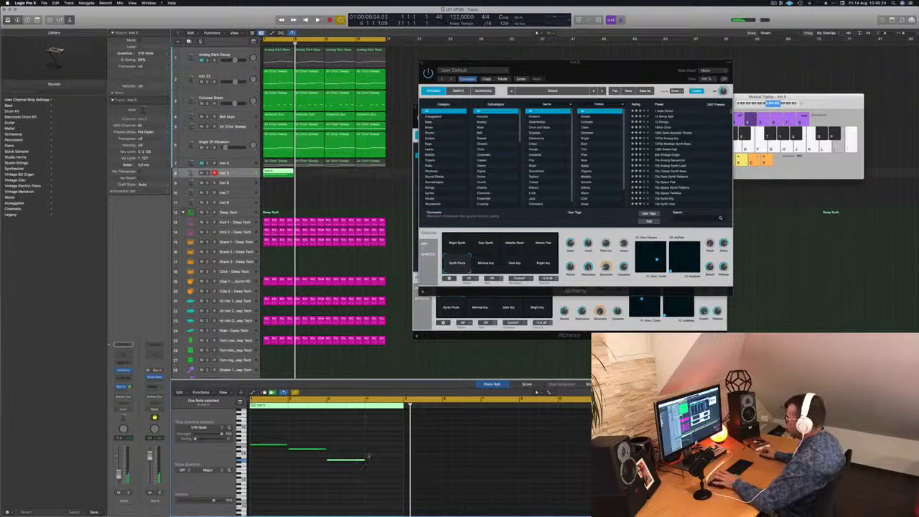
Step: Copy the four-bar Inst 5 region three times so the melody fills the track up to bar 17
{"action": "key", "text": "space"}
{"action": "left_click_drag", "start_coordinate": [276, 173], "coordinate": [341, 176]}
{"action": "left_click", "coordinate": [272, 174], "text": "shift"}
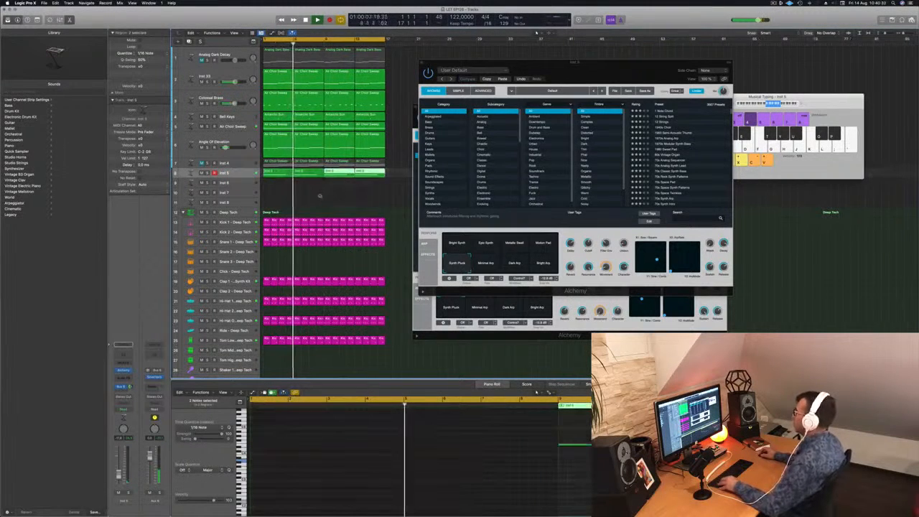
{"action": "scroll", "coordinate": [320, 196], "scroll_direction": "left", "scroll_amount": 3}
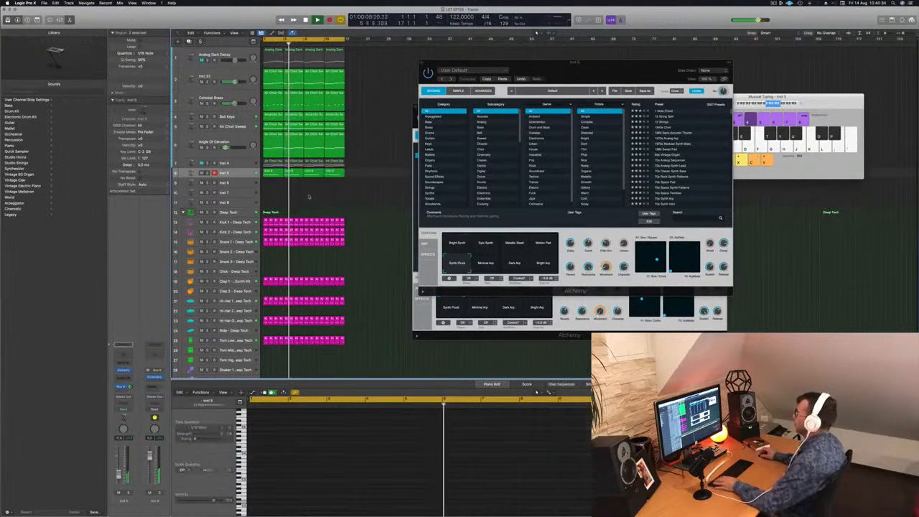
Step: Copy the first Inst 5 region to the Inst 6 track at bar 1 and select the Inst 6 track
{"action": "left_click", "coordinate": [273, 172]}
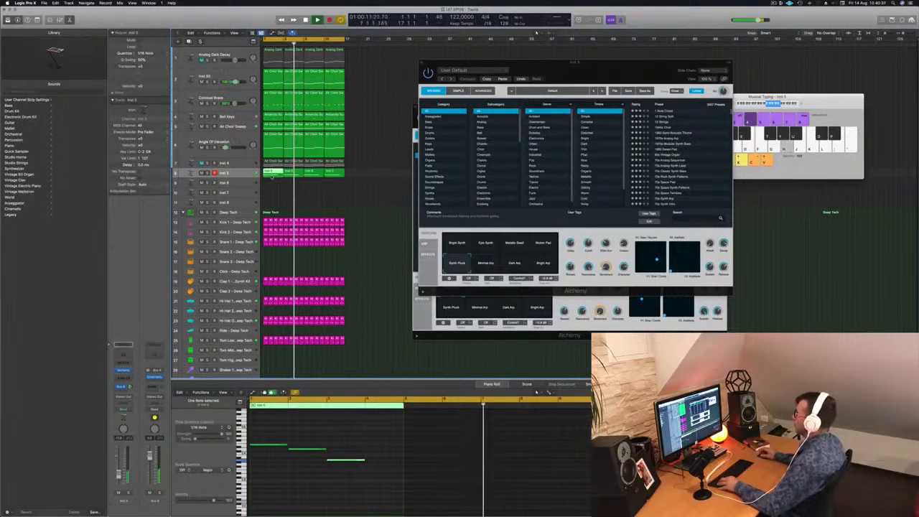
{"action": "left_click_drag", "start_coordinate": [273, 172], "coordinate": [273, 182]}
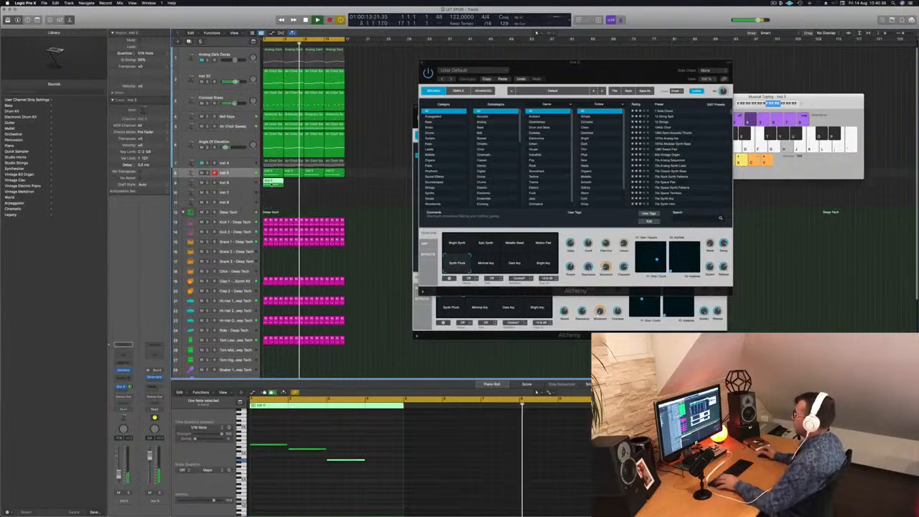
{"action": "left_click", "coordinate": [363, 453]}
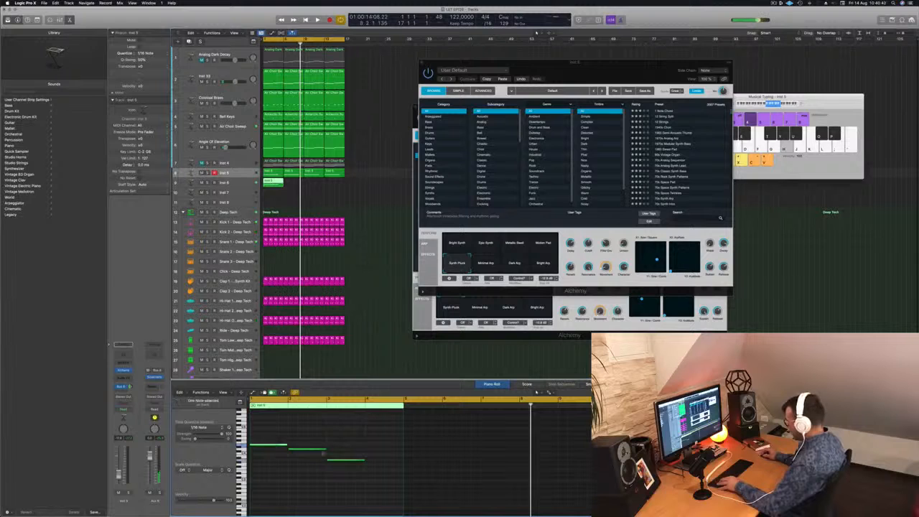
{"action": "left_click", "coordinate": [248, 183]}
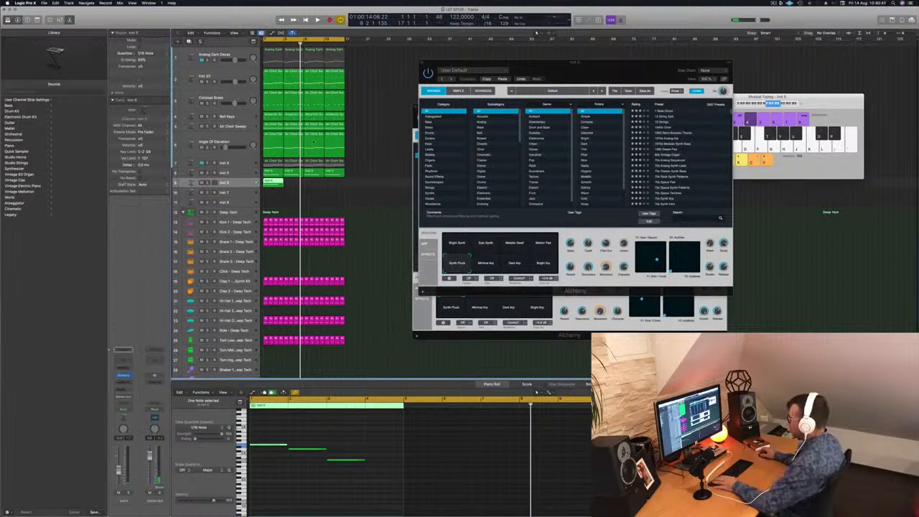
Step: In the Inst 6 region, move the third note up in pitch to bar 4, delete the first two notes and play it back
{"action": "key", "text": "space"}
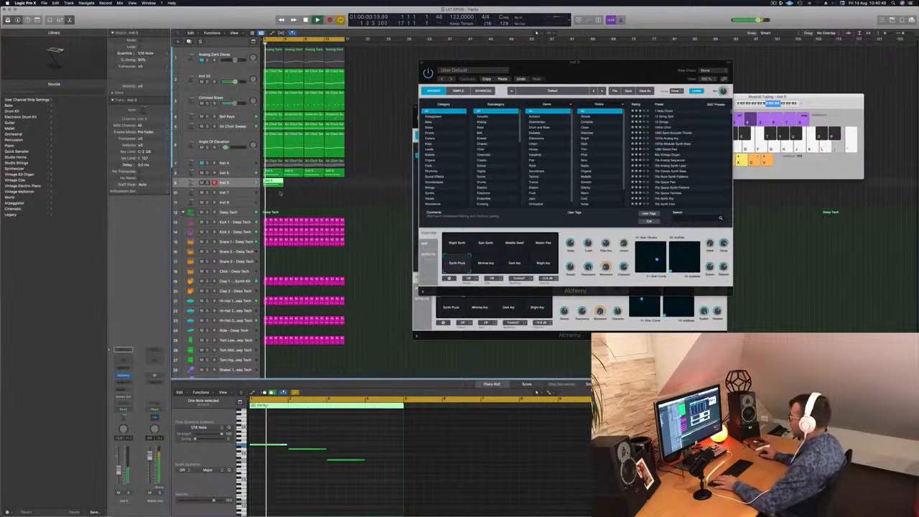
{"action": "left_click", "coordinate": [316, 450]}
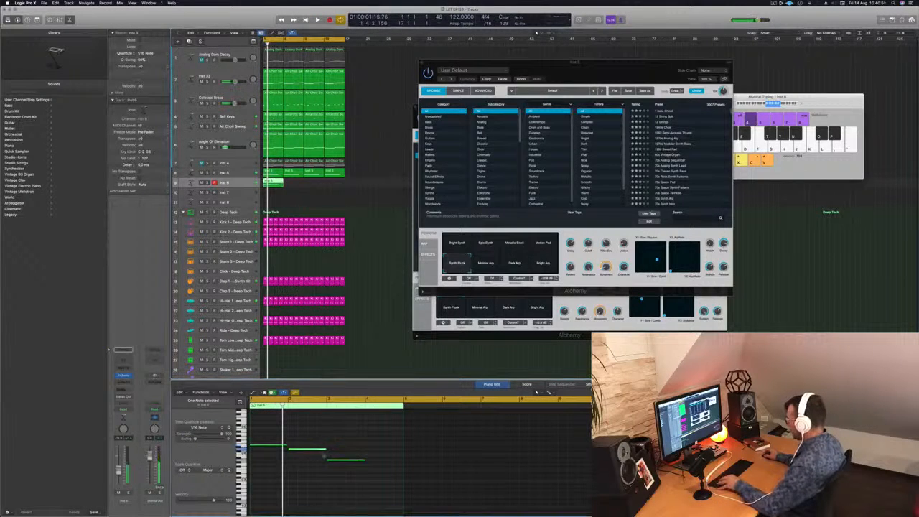
{"action": "left_click_drag", "start_coordinate": [347, 461], "coordinate": [386, 455]}
{"action": "key", "text": "Delete"}
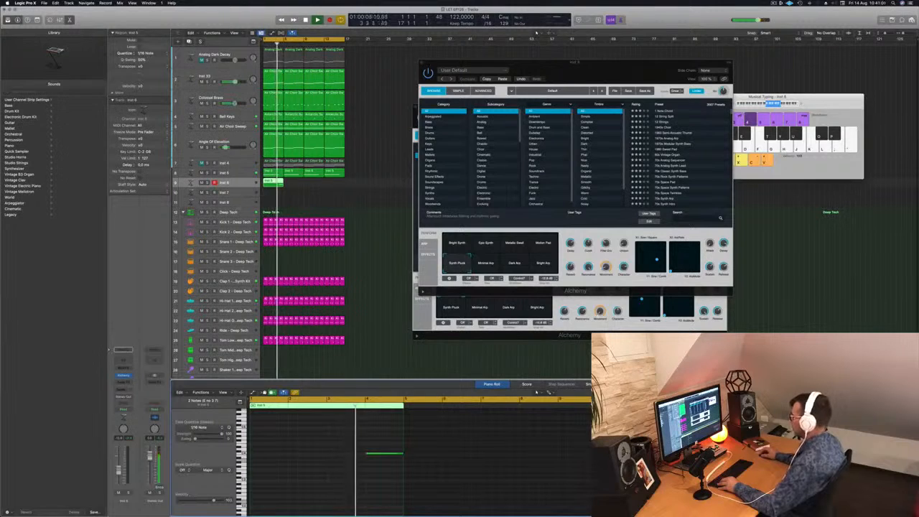
{"action": "key", "text": "Return"}
{"action": "key", "text": "space"}
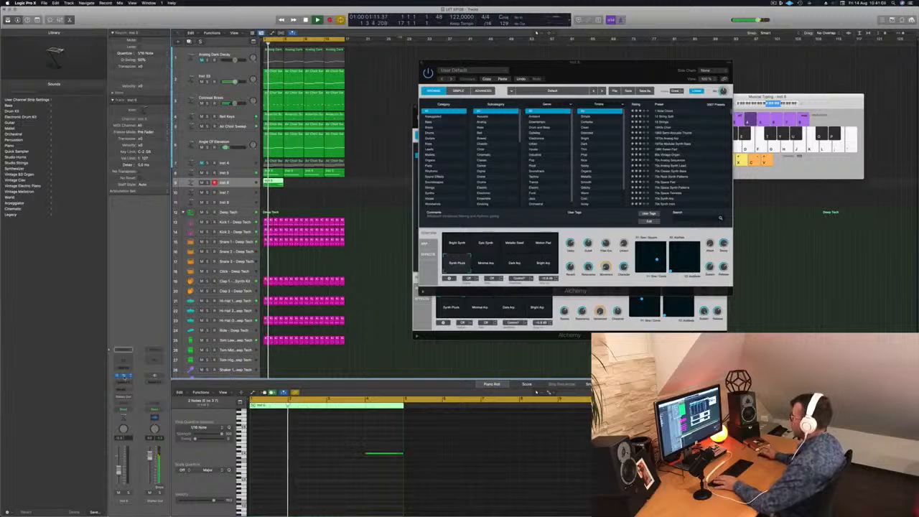
Step: Open the Inst 6 track's Alchemy, filter the presets to Organs and load Contrapuntal
{"action": "left_click", "coordinate": [124, 377]}
{"action": "left_click_drag", "start_coordinate": [402, 76], "coordinate": [614, 125]}
{"action": "key", "text": "space"}
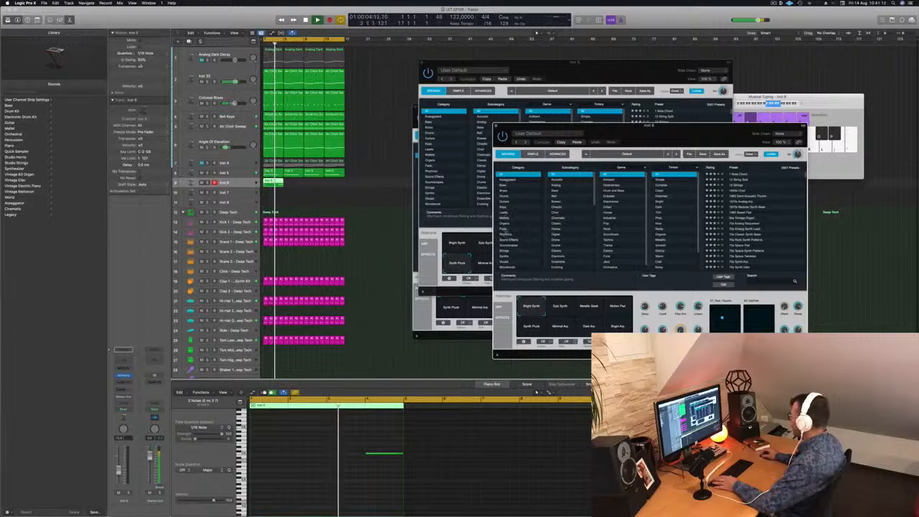
{"action": "left_click", "coordinate": [510, 223]}
{"action": "key", "text": "space"}
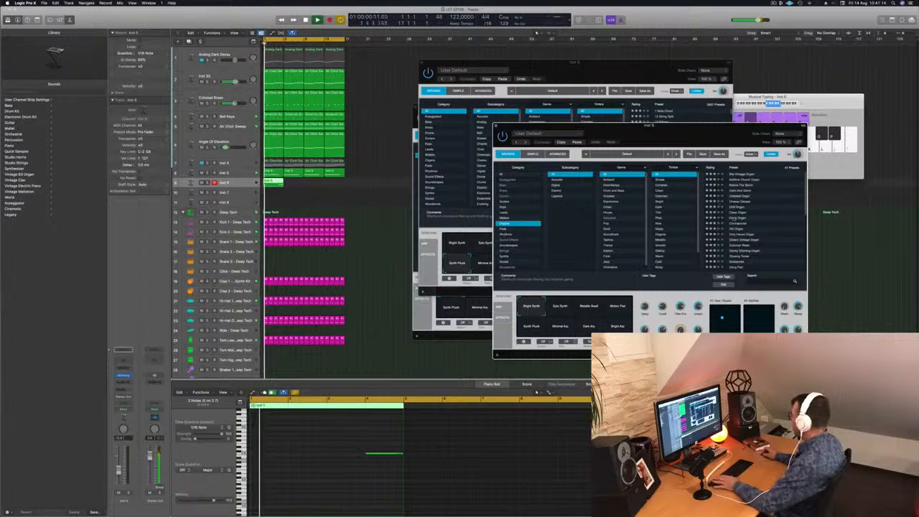
{"action": "left_click", "coordinate": [740, 223]}
Step: Transpose the bar 4 note in the Inst 6 region down two octaves and play it from bar 1
{"action": "left_click_drag", "start_coordinate": [342, 447], "coordinate": [399, 471]}
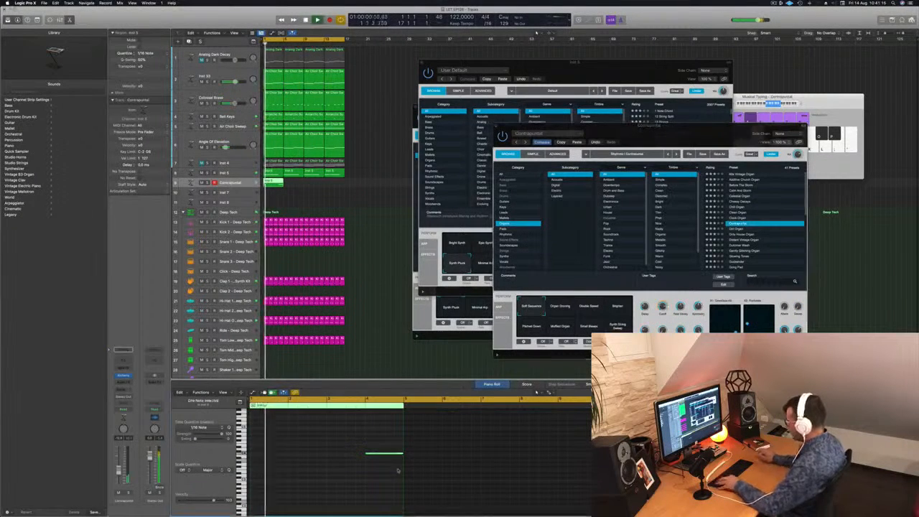
{"action": "key", "text": "alt+shift+Down"}
{"action": "key", "text": "alt+shift+Down"}
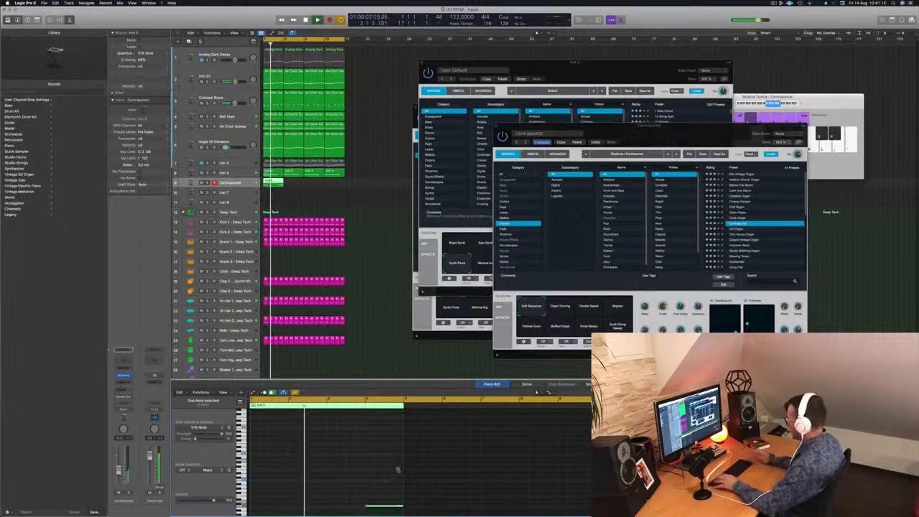
{"action": "key", "text": "space"}
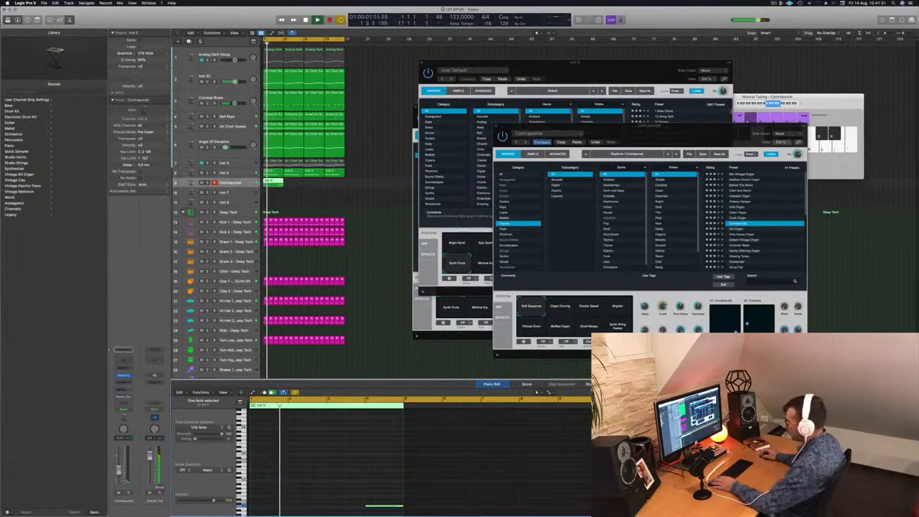
Step: Add a send to Bus 6 on the organ track's channel strip and replay the loop from the start
{"action": "left_click", "coordinate": [123, 350]}
{"action": "mouse_move", "coordinate": [129, 397]}
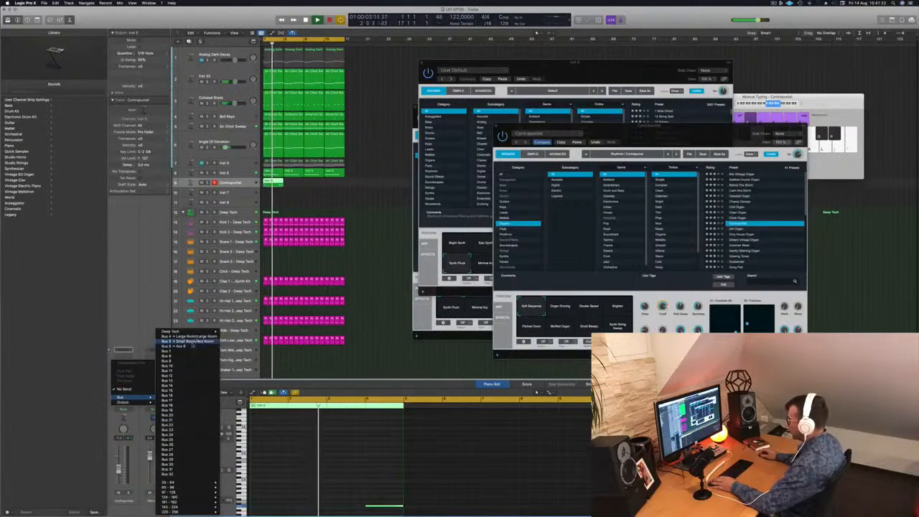
{"action": "left_click", "coordinate": [189, 347]}
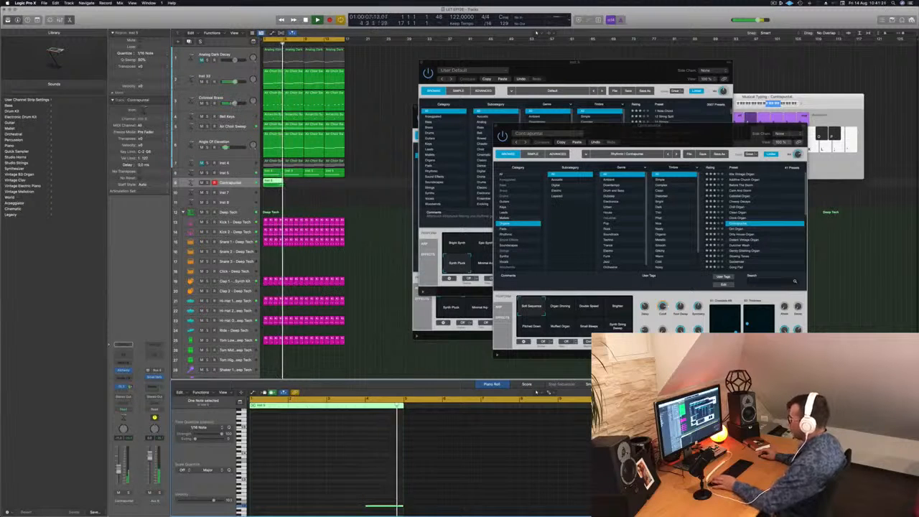
{"action": "key", "text": "space"}
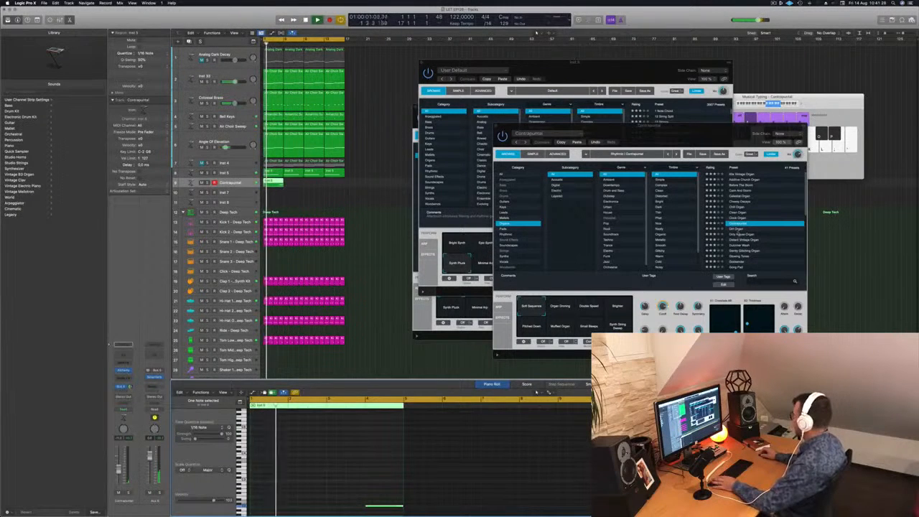
Step: Load the Dirt Organ preset in the organ track's Alchemy and raise its bar 4 note by one octave
{"action": "left_click", "coordinate": [738, 229]}
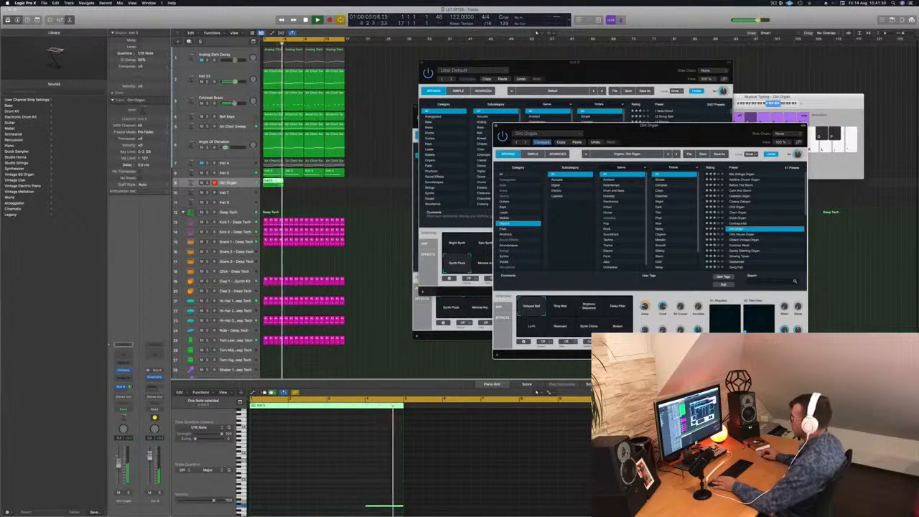
{"action": "left_click", "coordinate": [419, 363]}
{"action": "left_click_drag", "start_coordinate": [335, 479], "coordinate": [394, 508]}
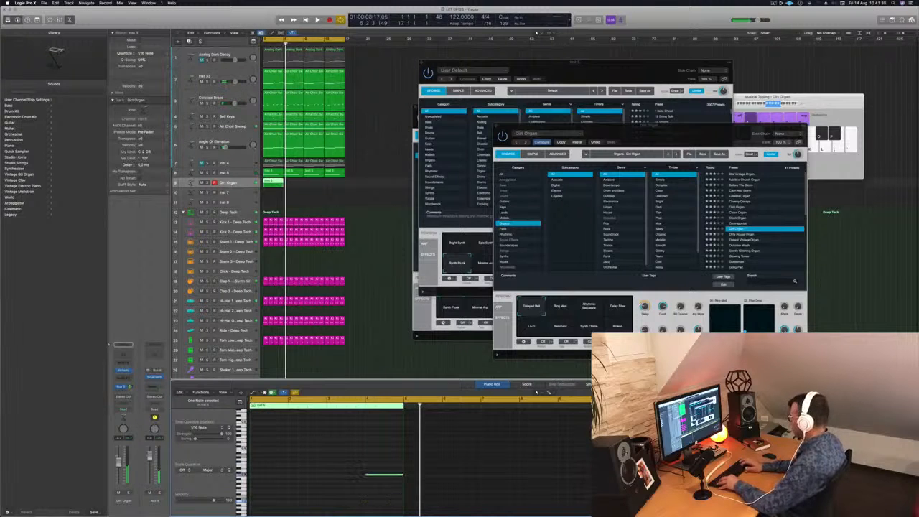
Step: Load the Godsender organ preset in the organ track's Alchemy
{"action": "left_click_drag", "start_coordinate": [717, 141], "coordinate": [644, 116]}
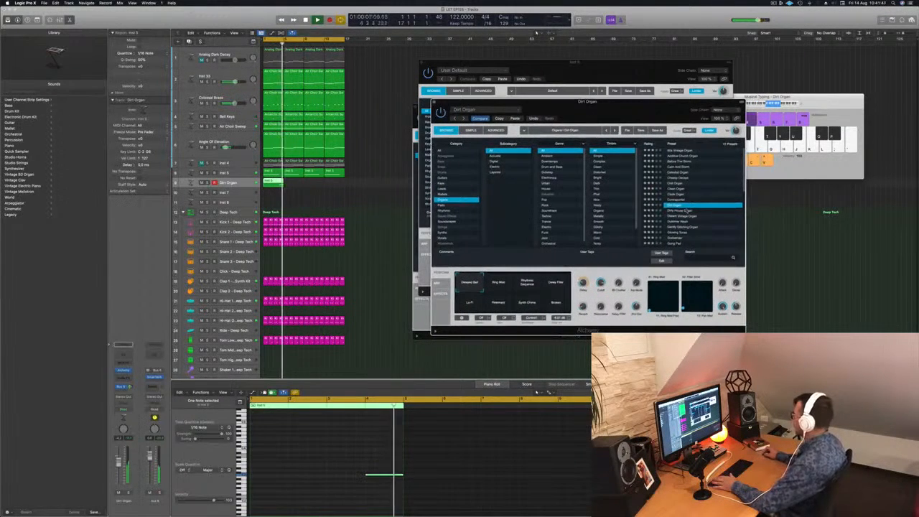
{"action": "scroll", "coordinate": [681, 207], "scroll_direction": "down", "scroll_amount": 3}
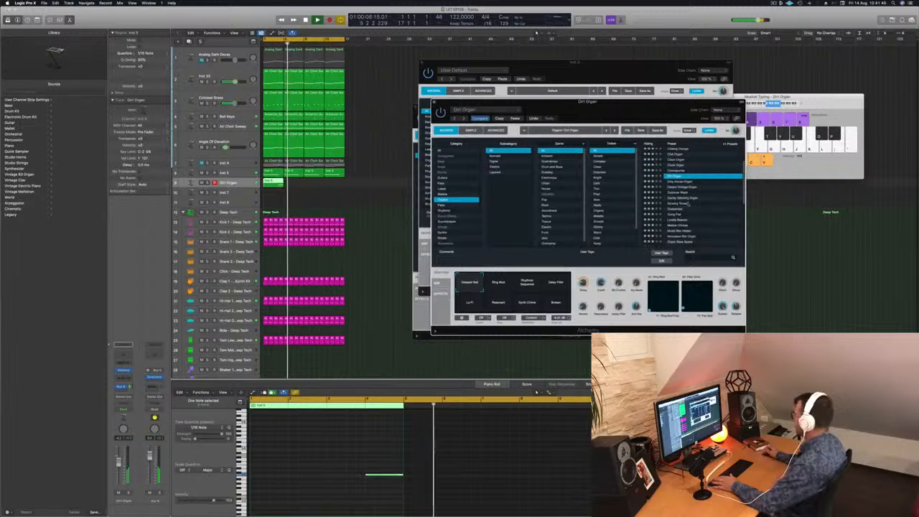
{"action": "left_click", "coordinate": [688, 208]}
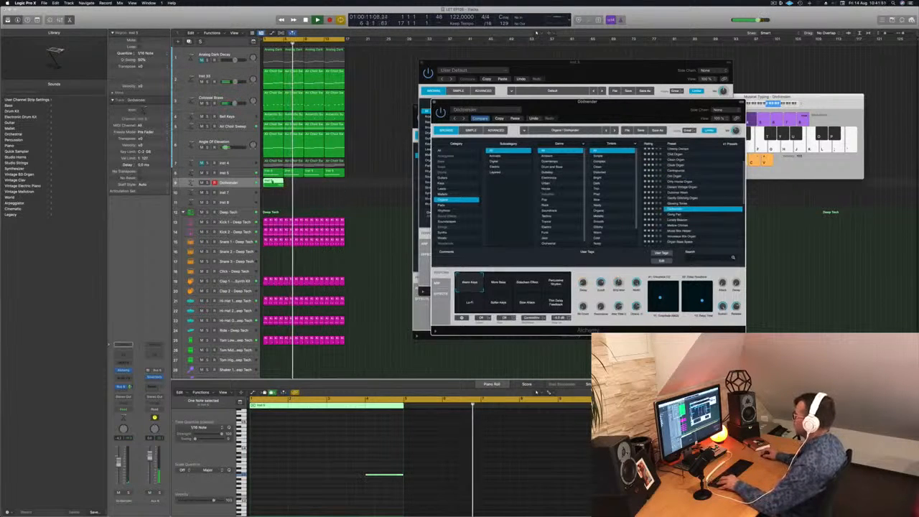
Step: Copy the organ track's four-bar region along the timeline until it fills all 16 bars
{"action": "left_click_drag", "start_coordinate": [273, 184], "coordinate": [317, 187]}
{"action": "left_click", "coordinate": [279, 185], "text": "shift"}
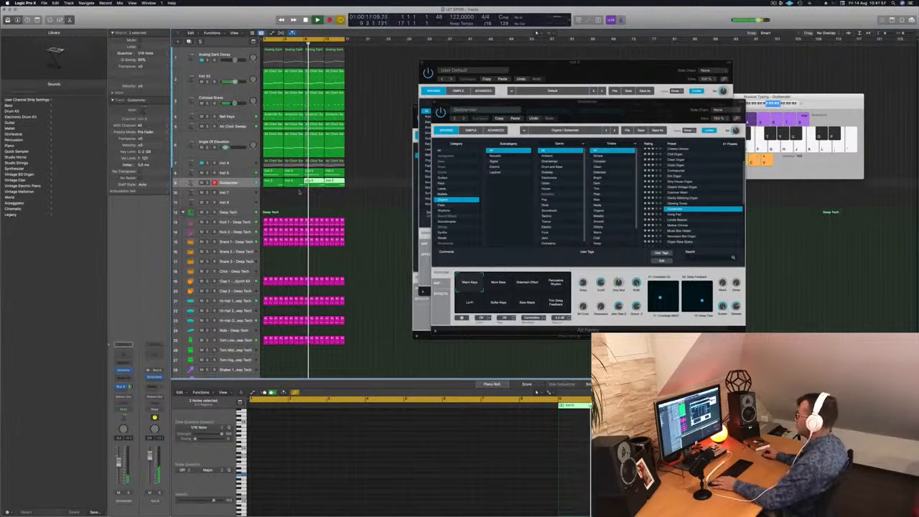
{"action": "left_click", "coordinate": [297, 193]}
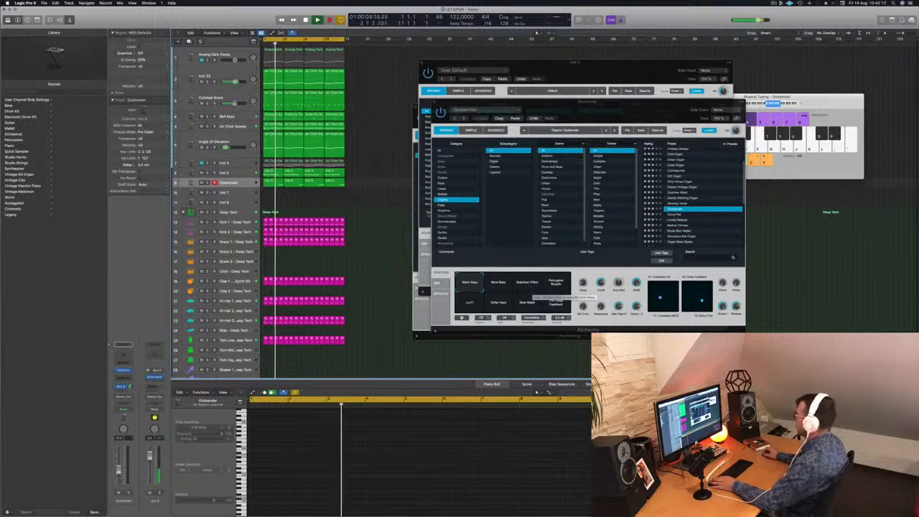
Step: Try the Percussive Rhythm snapshot, switch Godsender to Softer Keys and close its Alchemy window
{"action": "left_click", "coordinate": [558, 282]}
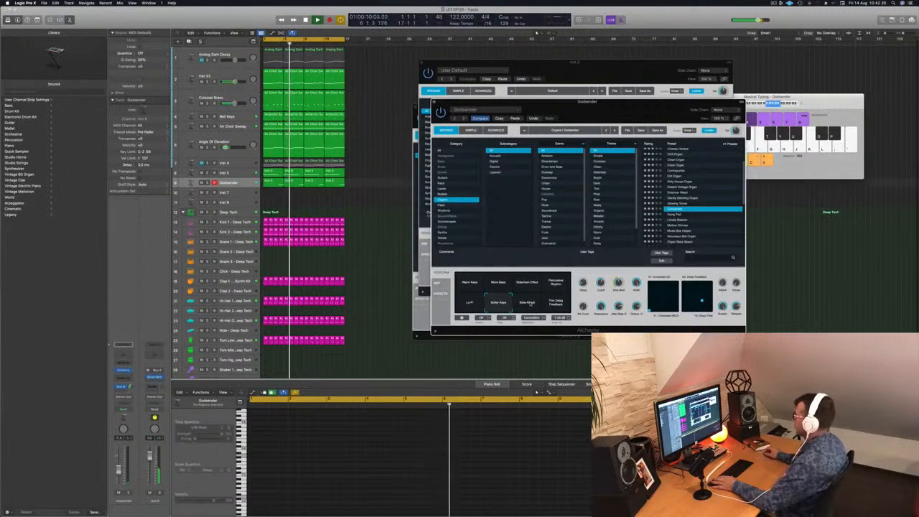
{"action": "left_click", "coordinate": [502, 304]}
{"action": "left_click_drag", "start_coordinate": [611, 102], "coordinate": [570, 108]}
{"action": "left_click", "coordinate": [394, 108]}
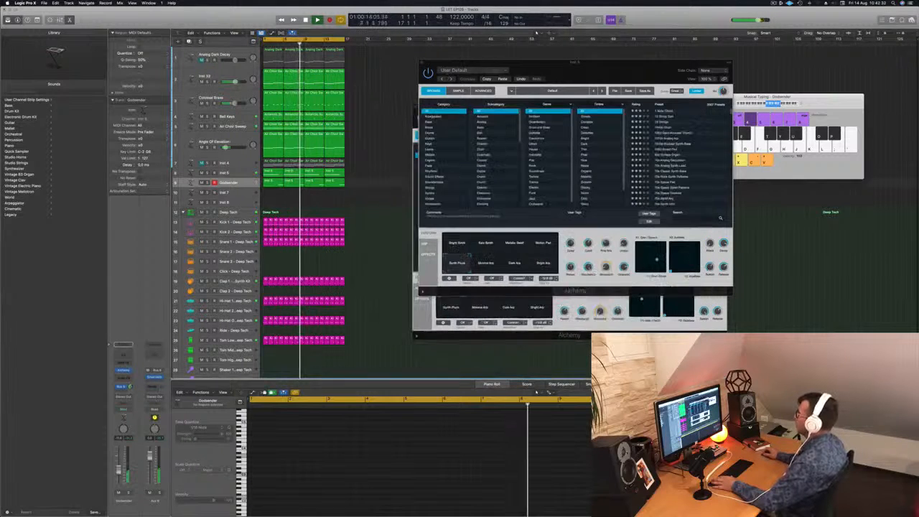
Step: Stop playback and close the remaining Alchemy windows
{"action": "left_click_drag", "start_coordinate": [445, 62], "coordinate": [424, 69]}
{"action": "left_click", "coordinate": [401, 68]}
{"action": "key", "text": "space"}
{"action": "left_click", "coordinate": [416, 107]}
{"action": "key", "text": "super+w"}
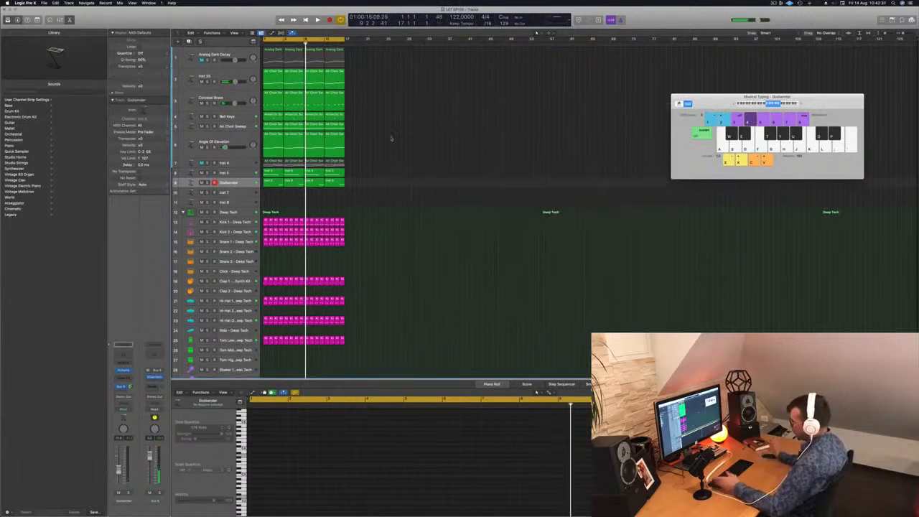
Step: Repeat all the 16-bar regions three times up to bar 65 and play the extended arrangement from the start
{"action": "key", "text": "super+r"}
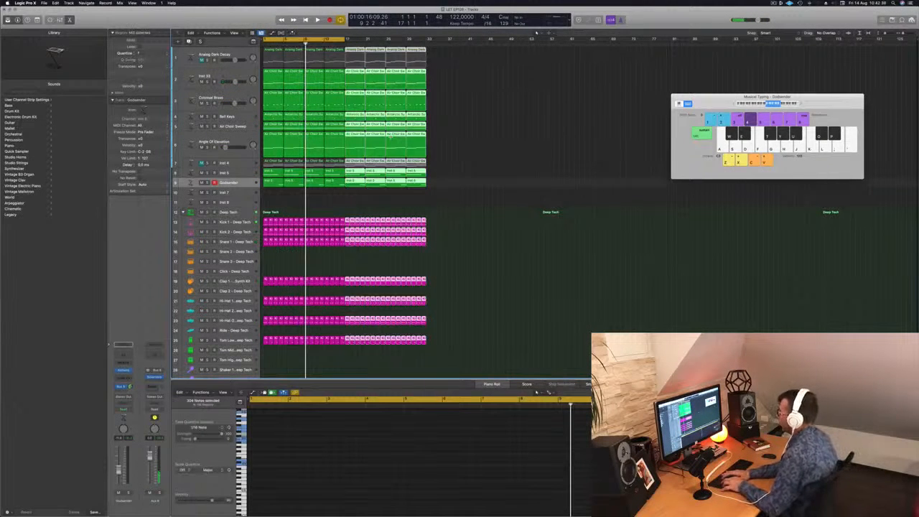
{"action": "key", "text": "super+r"}
{"action": "key", "text": "super+r"}
{"action": "key", "text": "space"}
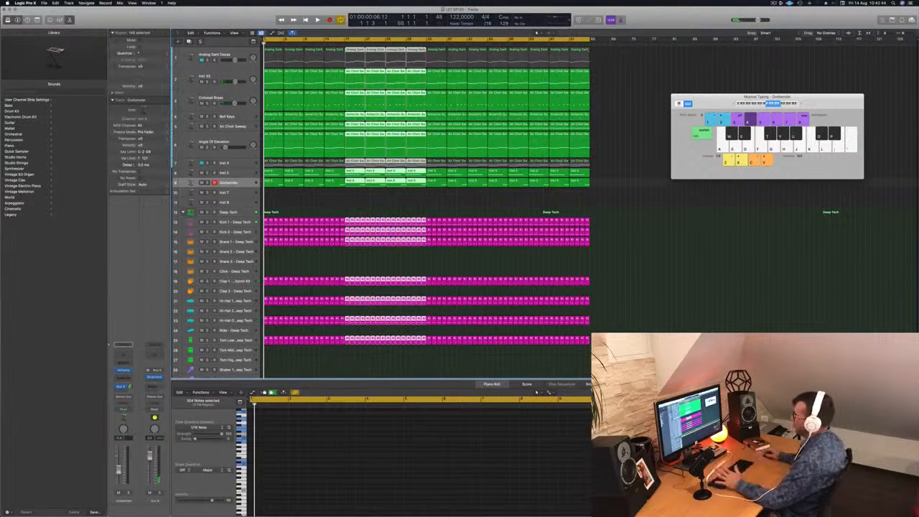
{"action": "left_click", "coordinate": [443, 206]}
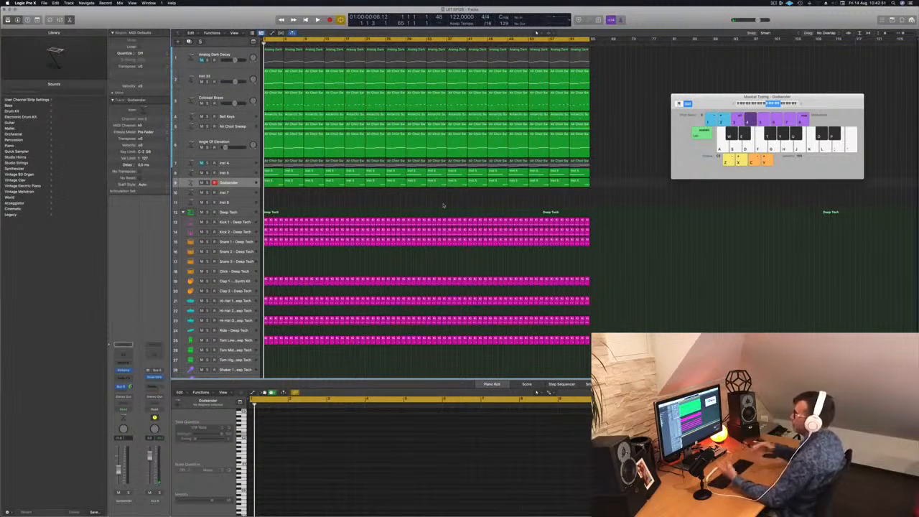
{"action": "key", "text": "space"}
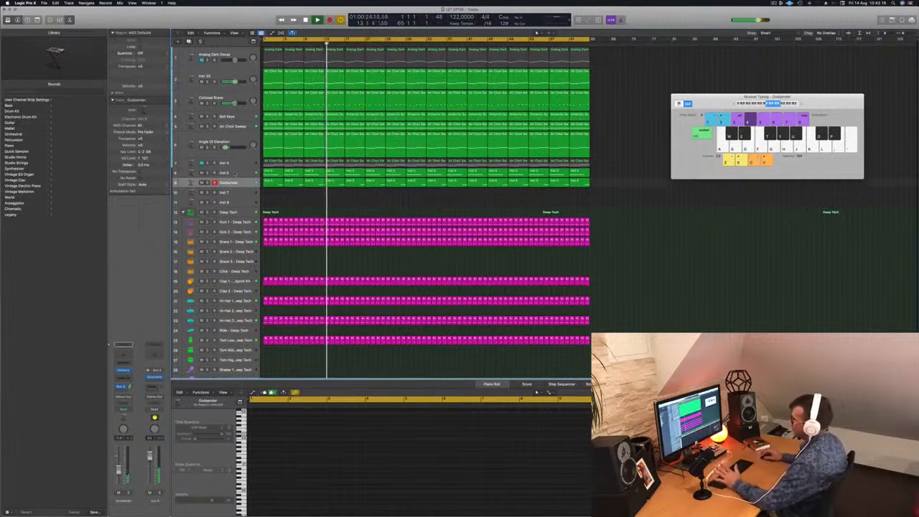
Step: Open the SilverVerb on Aux 6 from the Inst 5 track and adjust that track's Bus 6 send level
{"action": "left_click", "coordinate": [232, 173]}
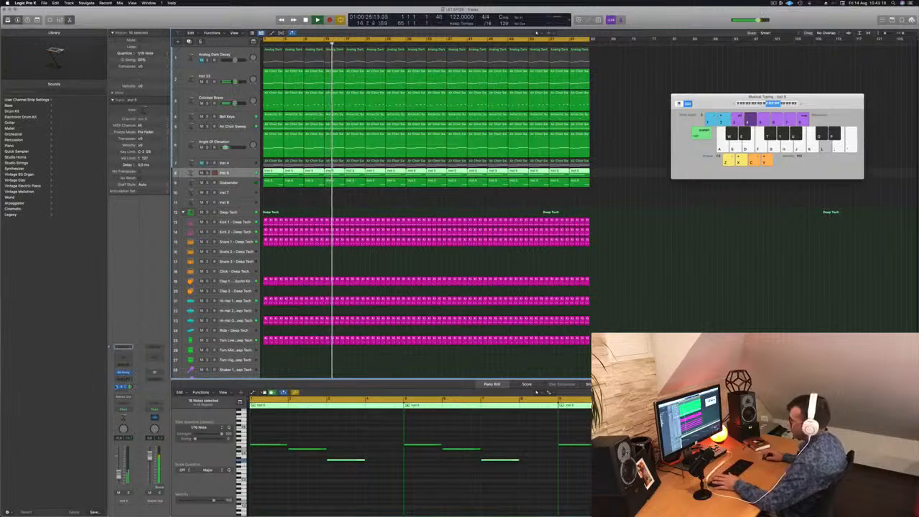
{"action": "left_click", "coordinate": [121, 387]}
{"action": "left_click", "coordinate": [155, 378]}
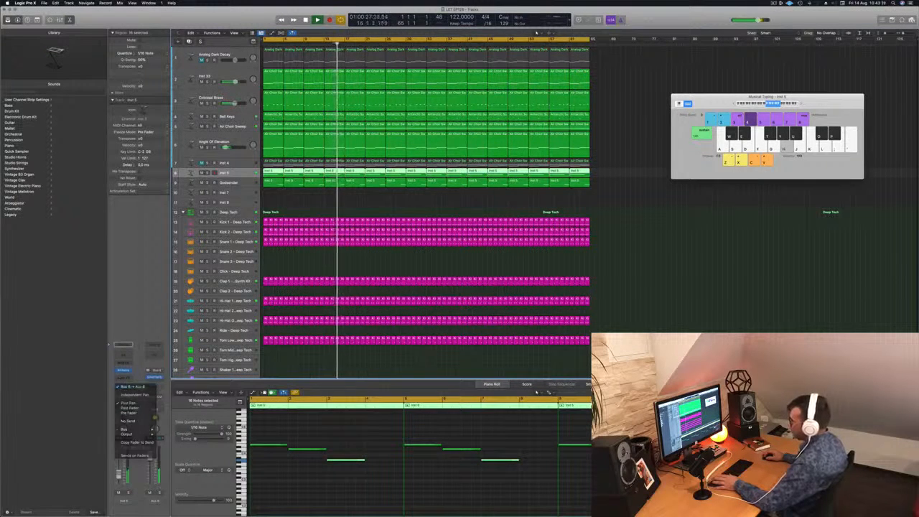
{"action": "left_click", "coordinate": [155, 378]}
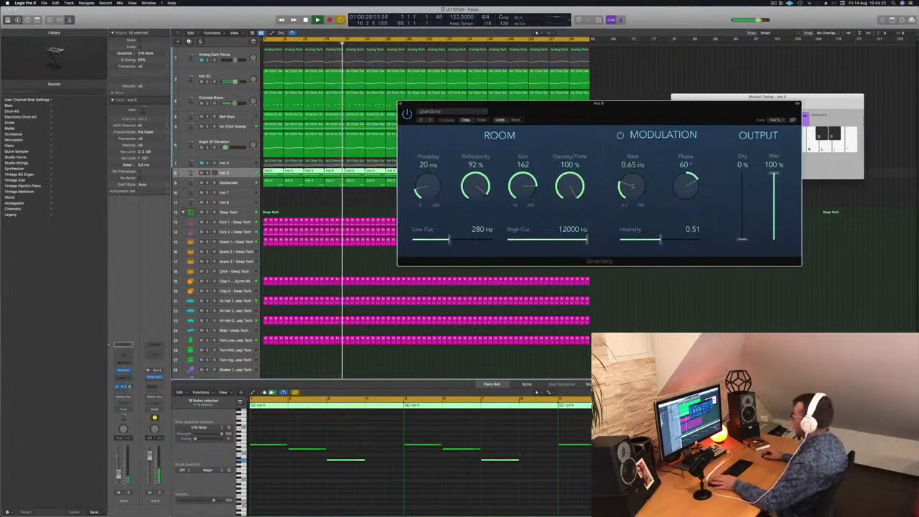
{"action": "left_click_drag", "start_coordinate": [618, 116], "coordinate": [736, 122]}
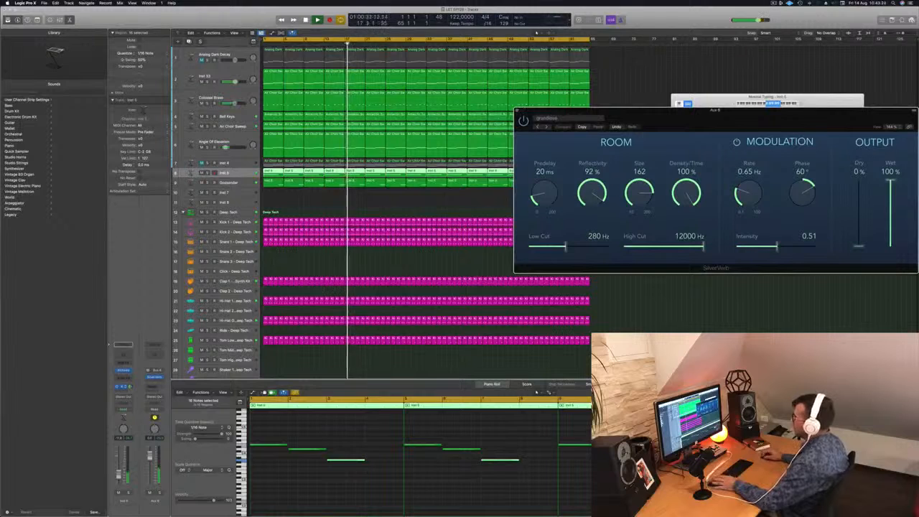
{"action": "left_click_drag", "start_coordinate": [131, 387], "coordinate": [131, 382]}
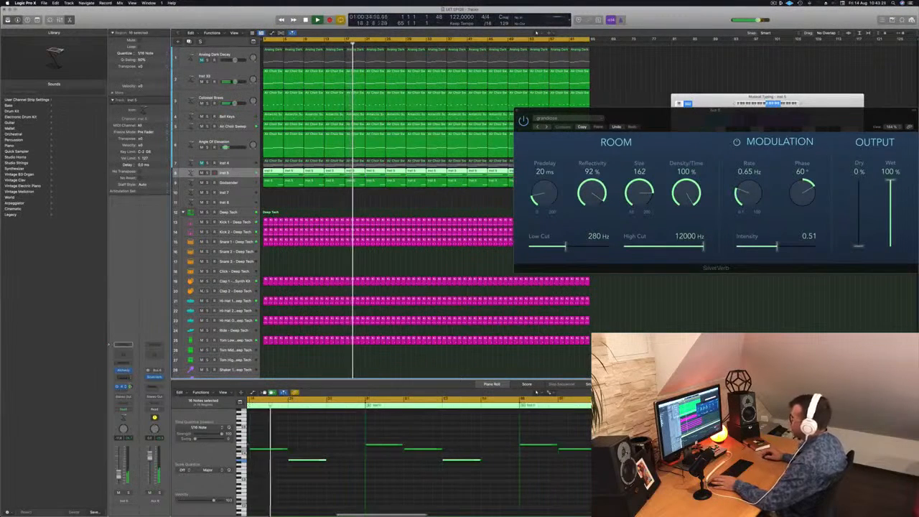
Step: Audition the Air Choir Sweep track in solo, release the solo and select the Bell Keys track
{"action": "left_click", "coordinate": [207, 126]}
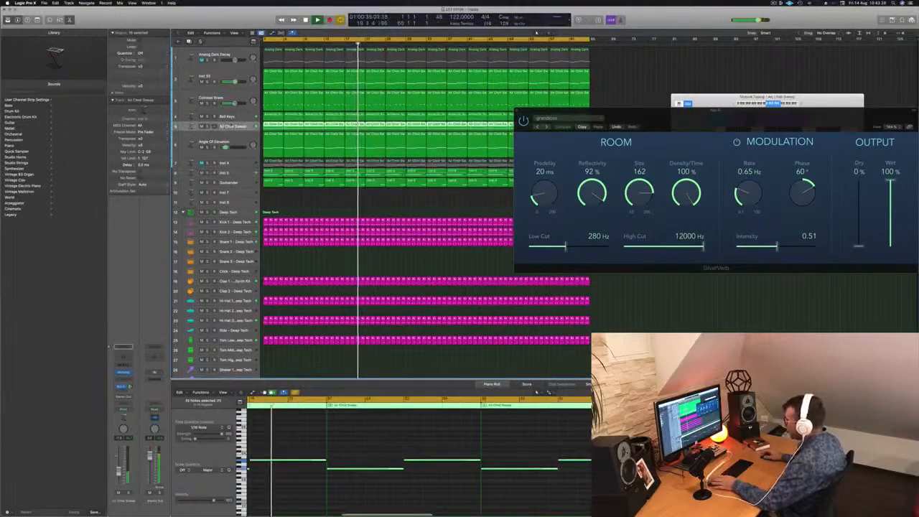
{"action": "left_click", "coordinate": [207, 127]}
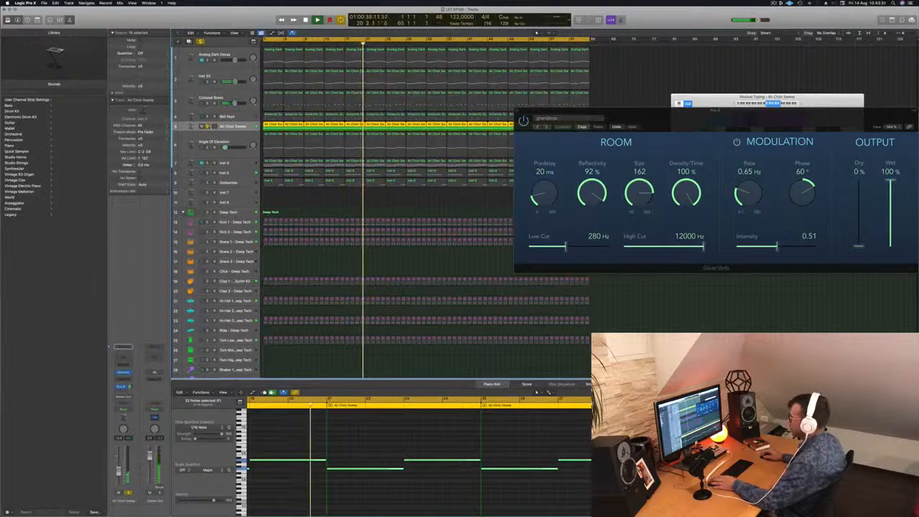
{"action": "left_click", "coordinate": [207, 127]}
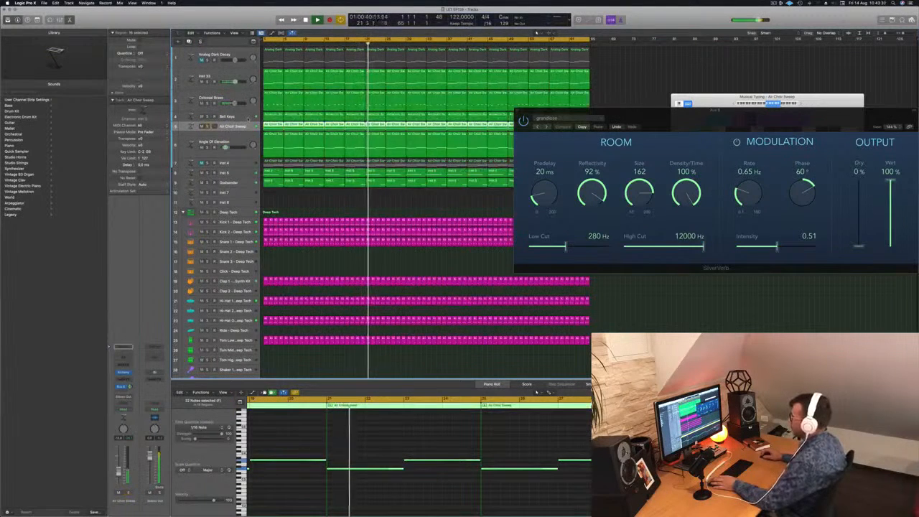
{"action": "left_click", "coordinate": [208, 116]}
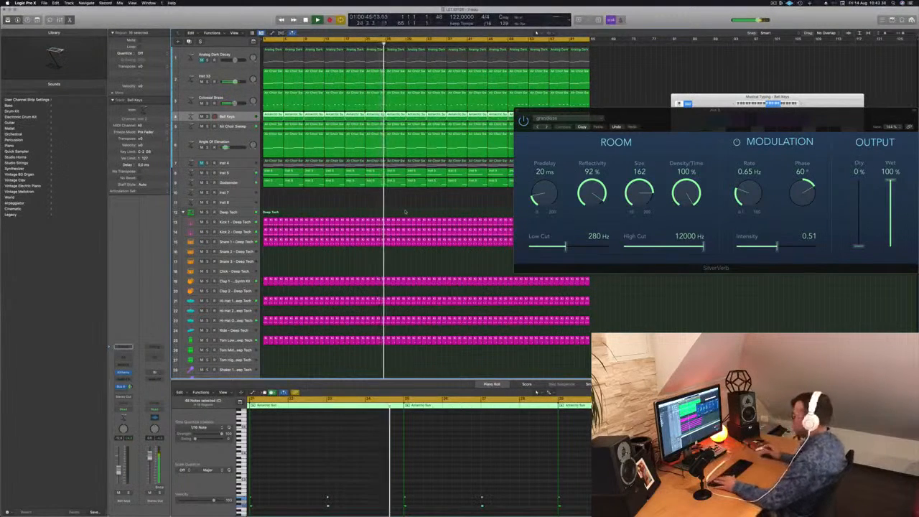
Step: Close the SilverVerb window and the Musical Typing keyboard, and show the Mixer
{"action": "left_click_drag", "start_coordinate": [661, 121], "coordinate": [578, 115]}
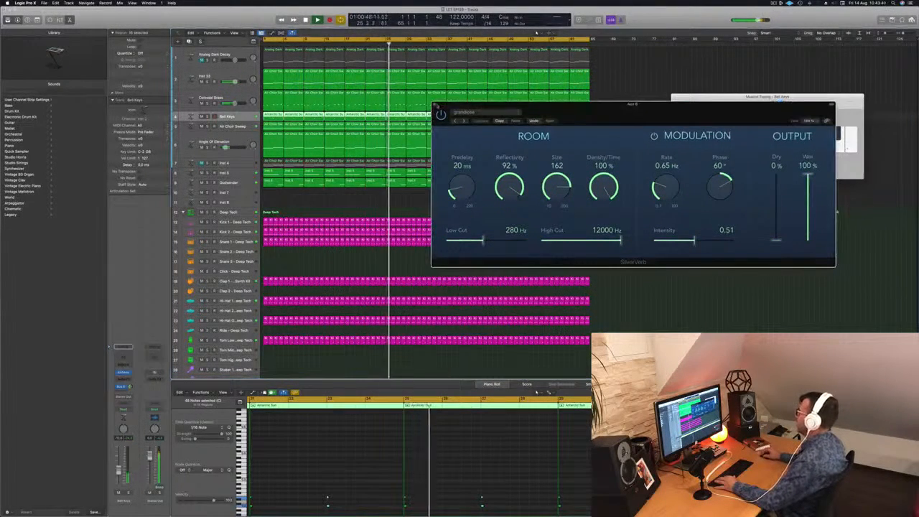
{"action": "key", "text": "super+w"}
{"action": "left_click", "coordinate": [665, 233]}
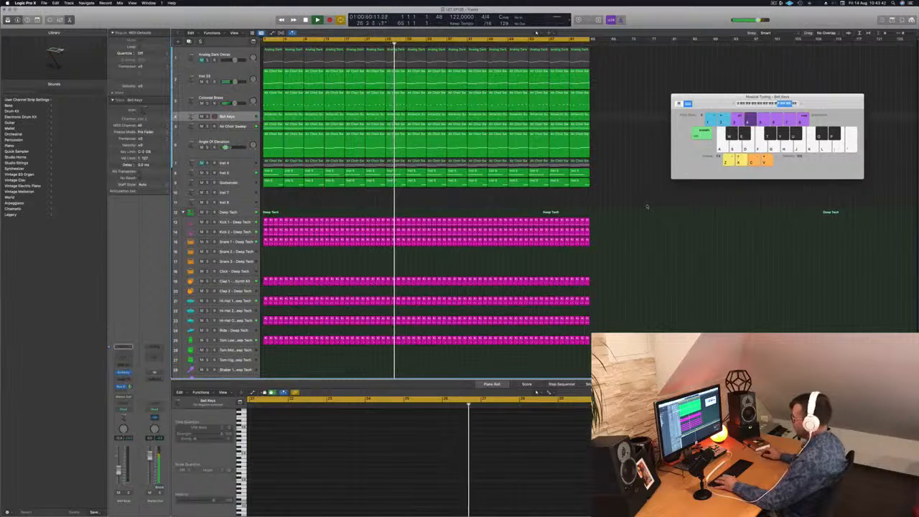
{"action": "key", "text": "super+k"}
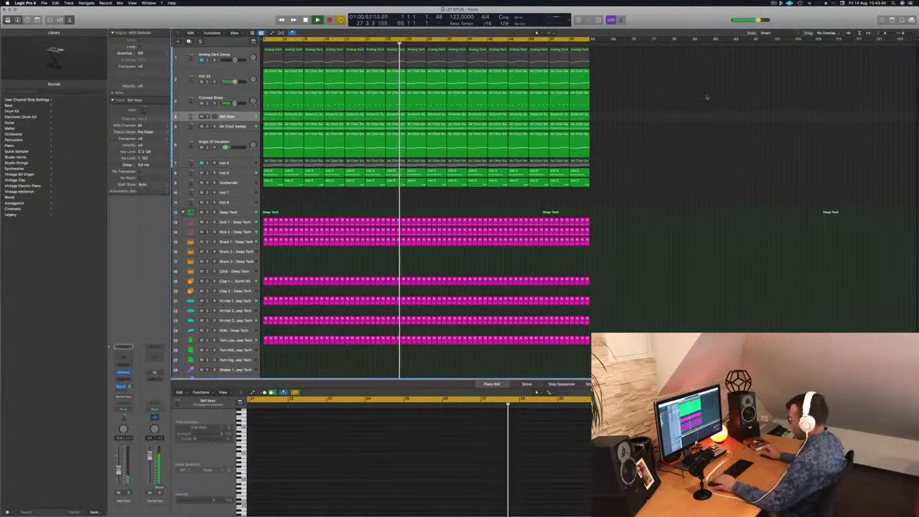
{"action": "key", "text": "x"}
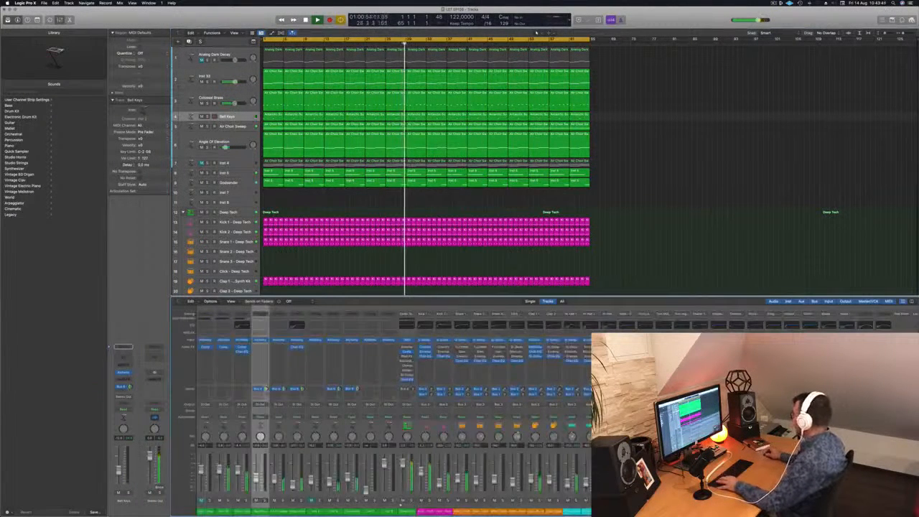
Step: Look through the Mixer channels and inspect the Bell Keys track's Bus 6 send
{"action": "scroll", "coordinate": [394, 410], "scroll_direction": "right", "scroll_amount": 5}
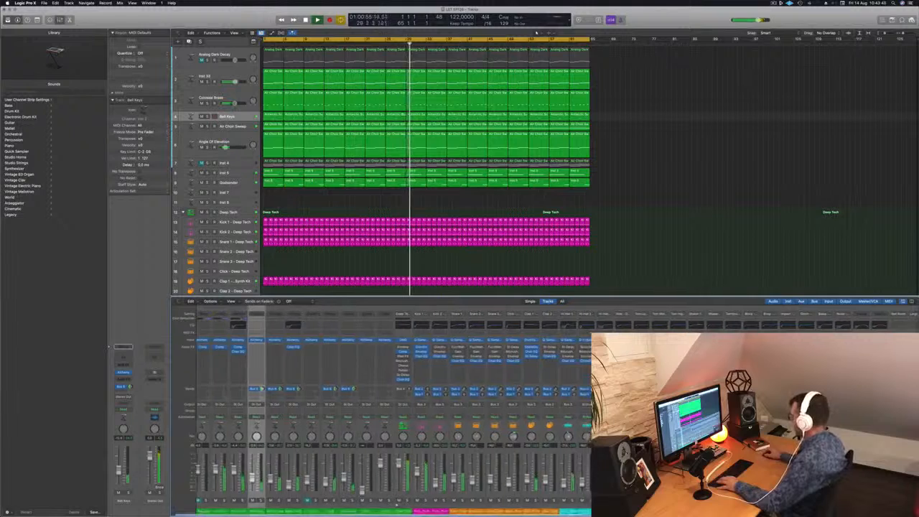
{"action": "scroll", "coordinate": [394, 410], "scroll_direction": "right", "scroll_amount": 4}
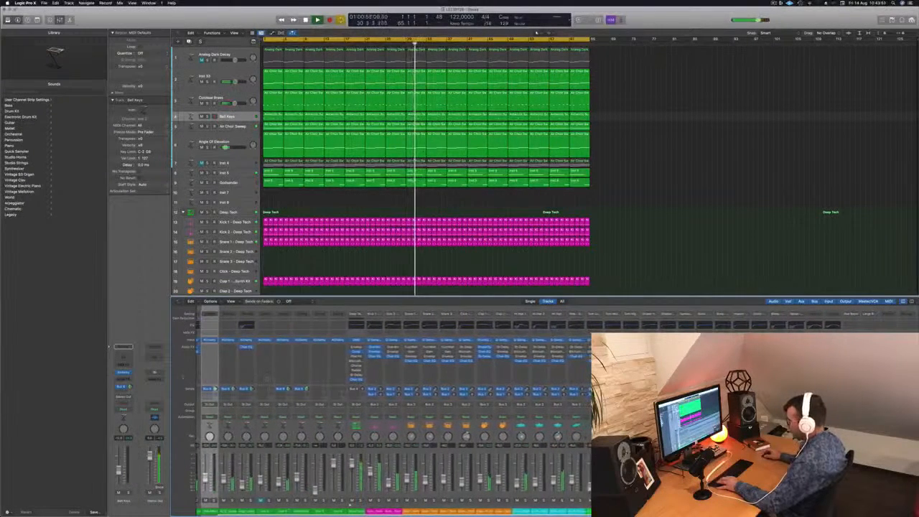
{"action": "left_click", "coordinate": [228, 116]}
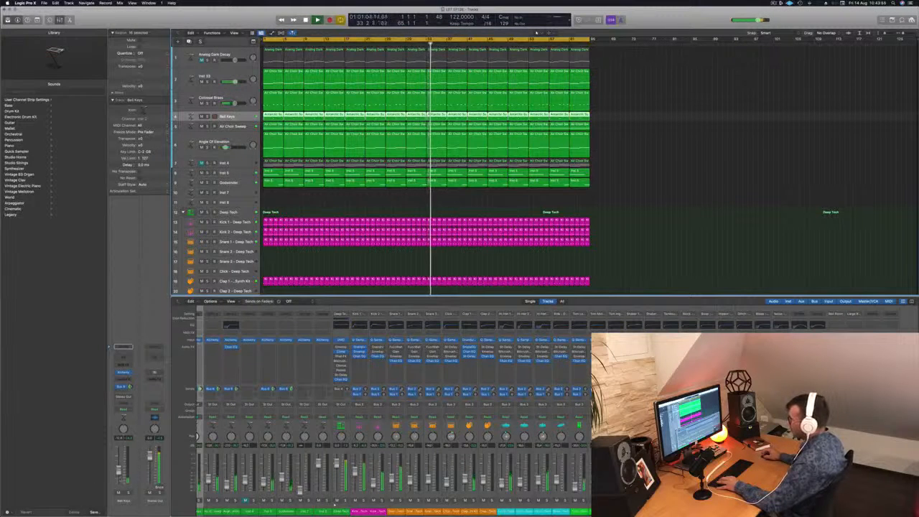
{"action": "left_click", "coordinate": [122, 388]}
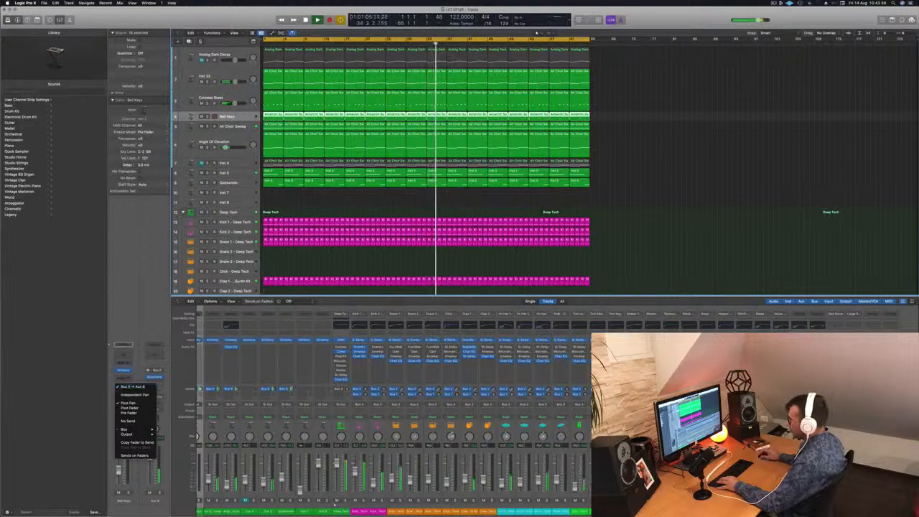
{"action": "left_click", "coordinate": [134, 356]}
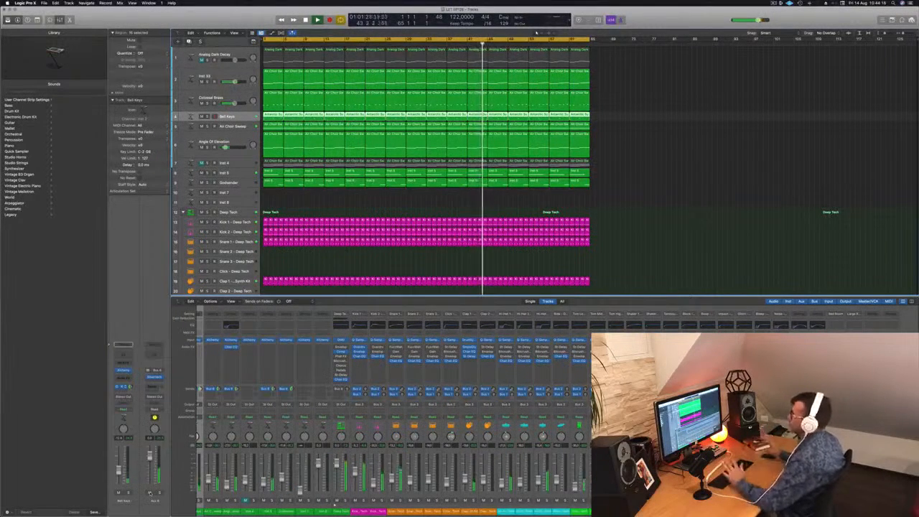
Step: Review the side-chained Compressor on the Colossal Brass track, select the Inst 33 track and close the Compressor
{"action": "left_click", "coordinate": [242, 140]}
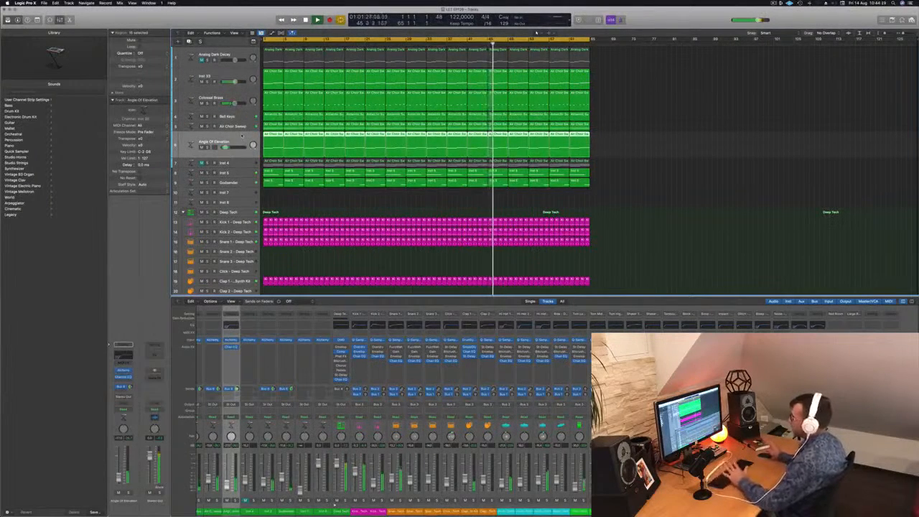
{"action": "left_click", "coordinate": [238, 97]}
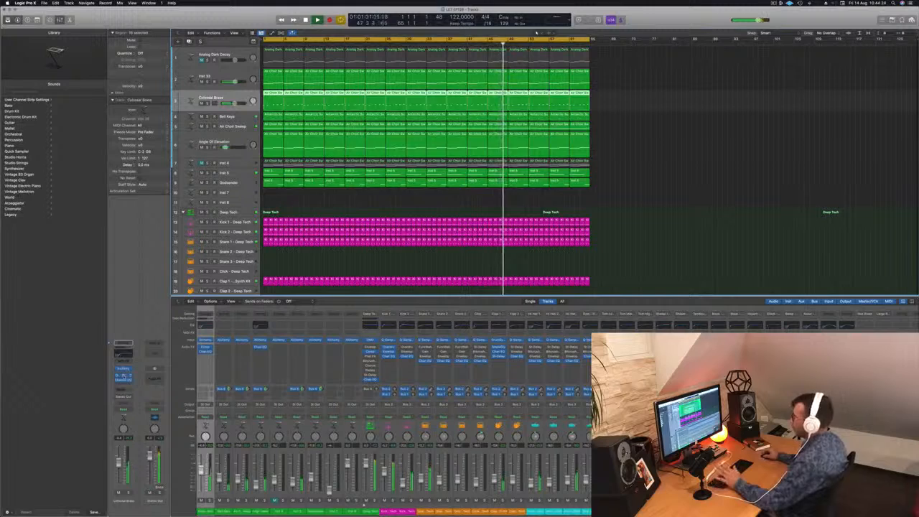
{"action": "left_click", "coordinate": [122, 374]}
{"action": "left_click_drag", "start_coordinate": [449, 97], "coordinate": [558, 132]}
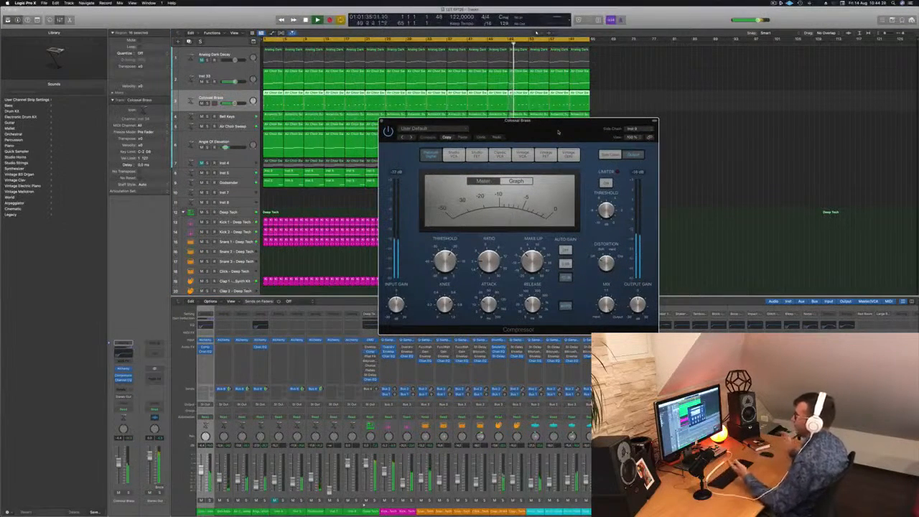
{"action": "left_click", "coordinate": [223, 74]}
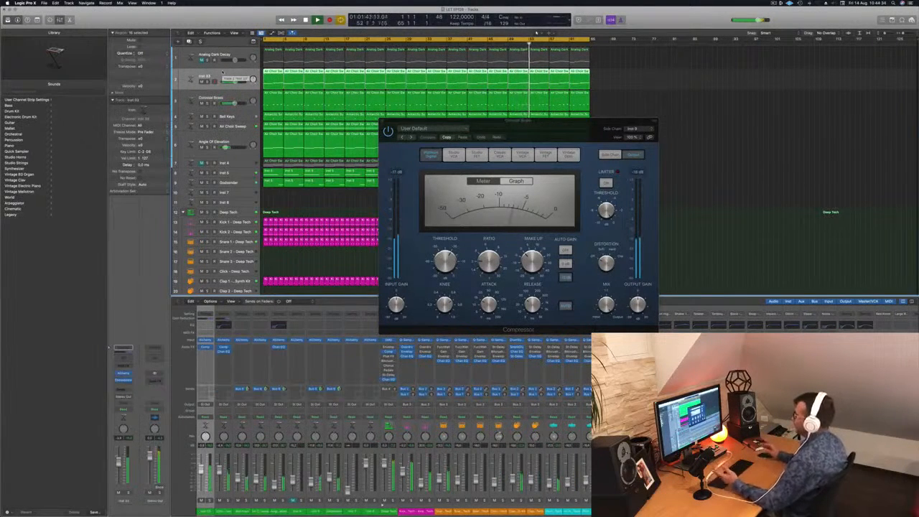
{"action": "left_click_drag", "start_coordinate": [570, 128], "coordinate": [550, 126]}
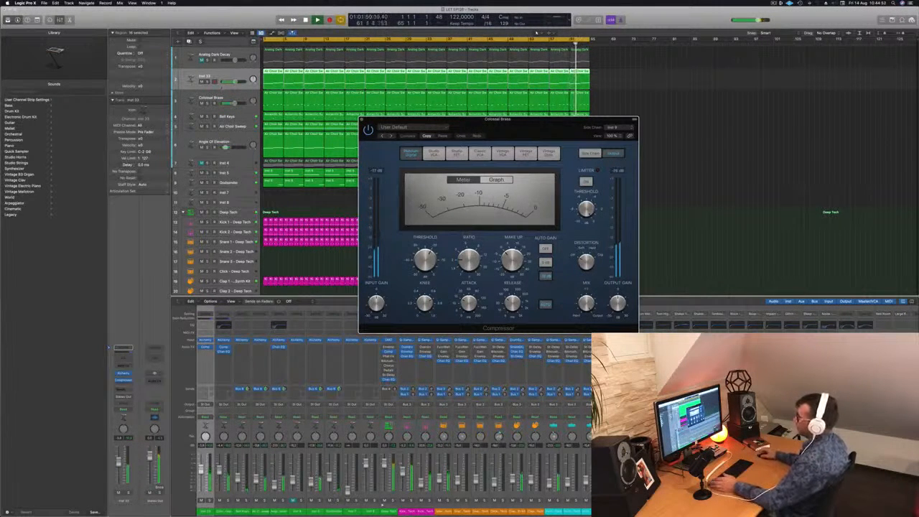
{"action": "left_click", "coordinate": [362, 120]}
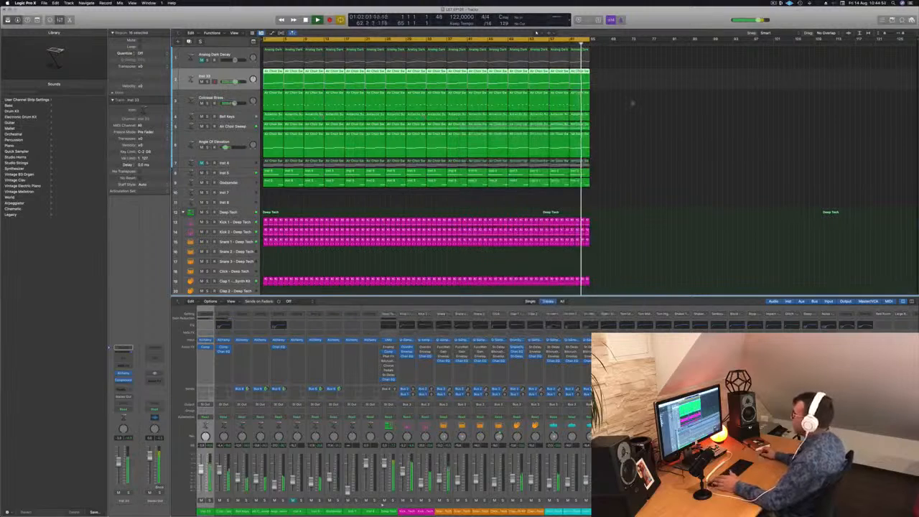
Step: Solo the Inst 33 track and Kick 1 together to hear the side-chain effect, and clear both solos
{"action": "left_click", "coordinate": [208, 82]}
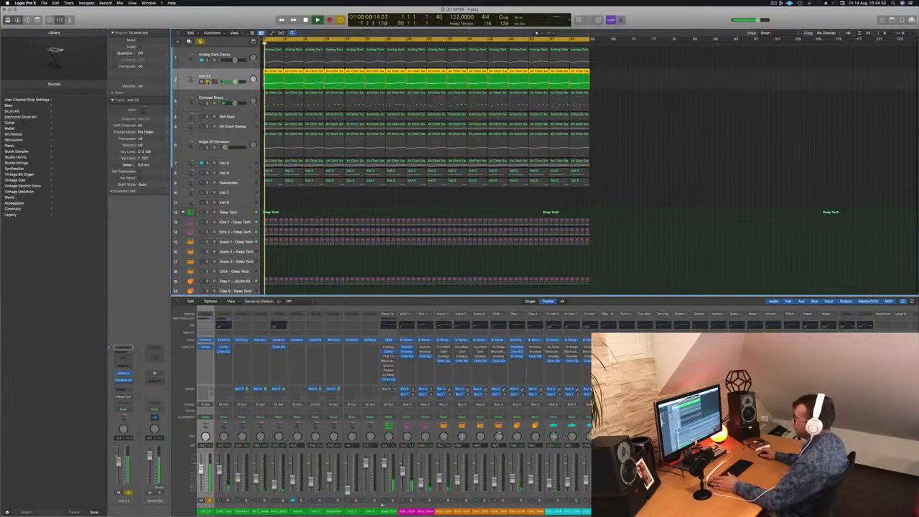
{"action": "left_click", "coordinate": [208, 82]}
{"action": "left_click", "coordinate": [208, 222]}
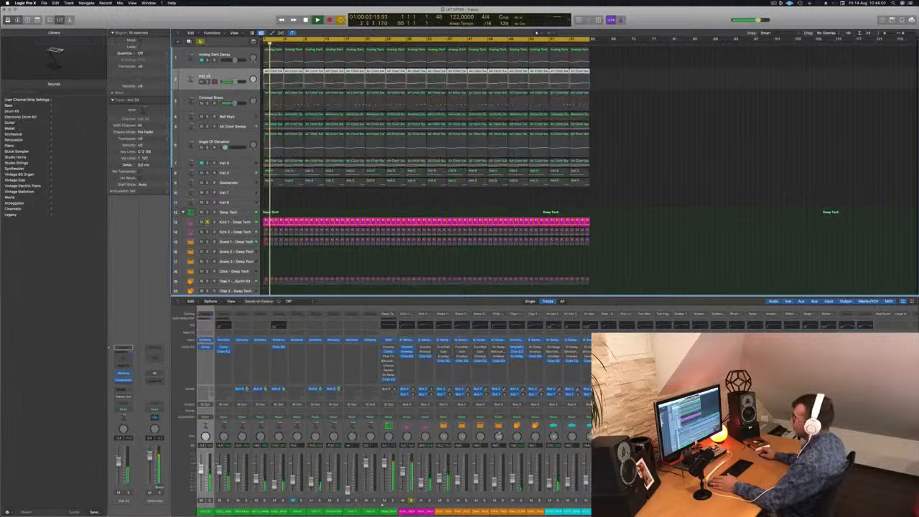
{"action": "left_click", "coordinate": [208, 82]}
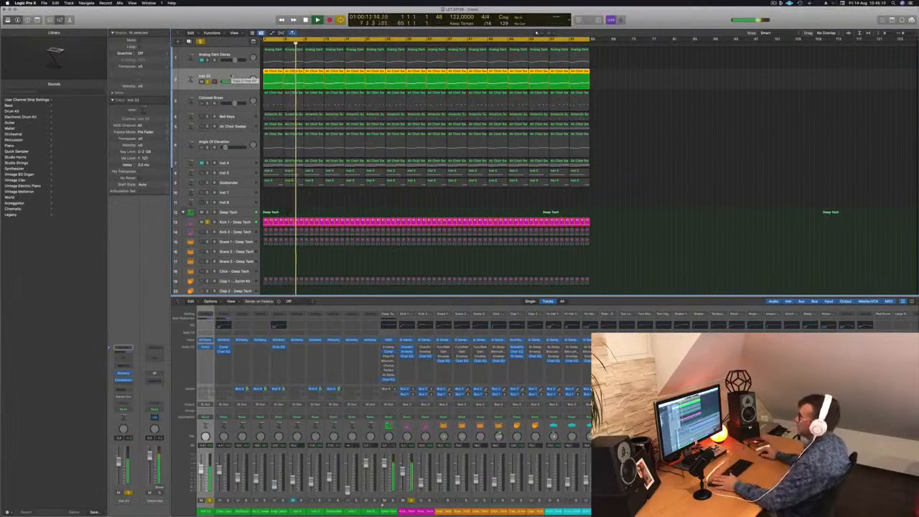
{"action": "left_click", "coordinate": [208, 81]}
{"action": "left_click", "coordinate": [207, 223]}
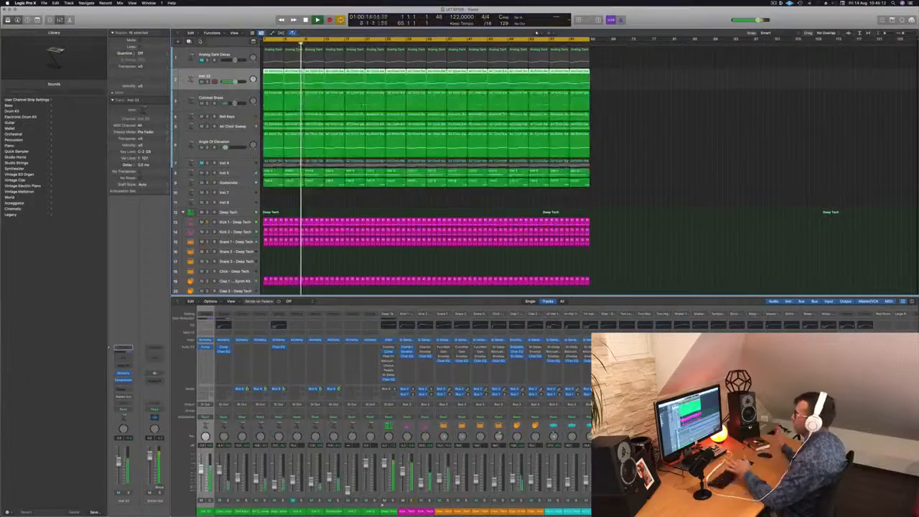